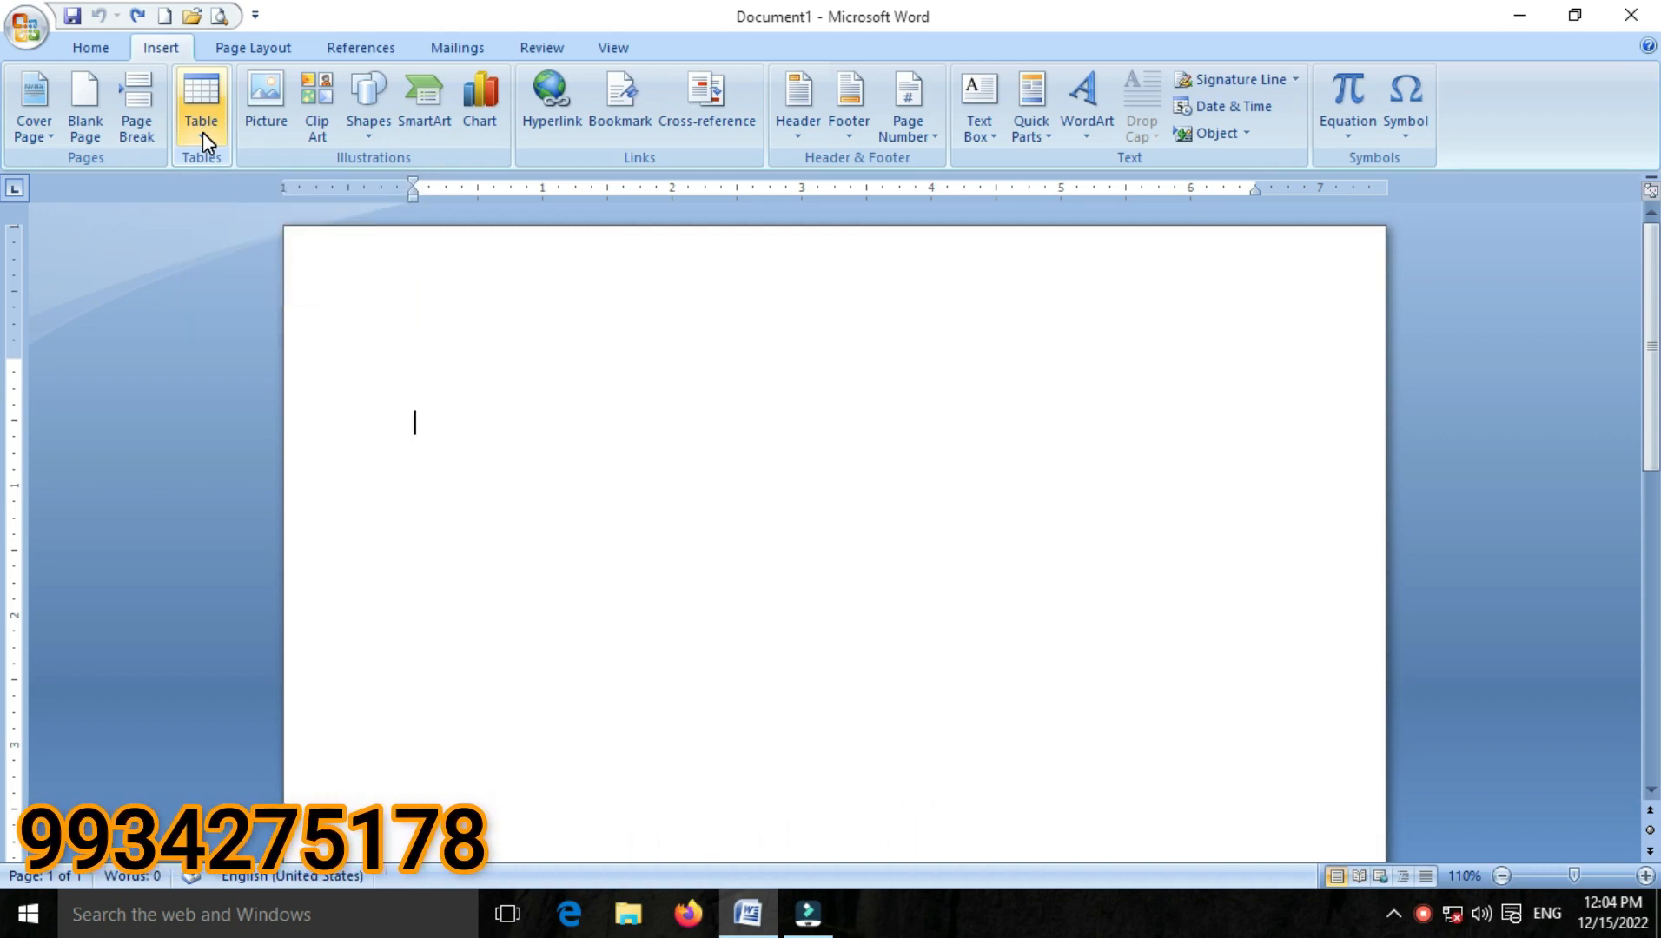
# Insert a table with 5 columns and 6 rows at the start of the blank document
pyautogui.click(202, 132)
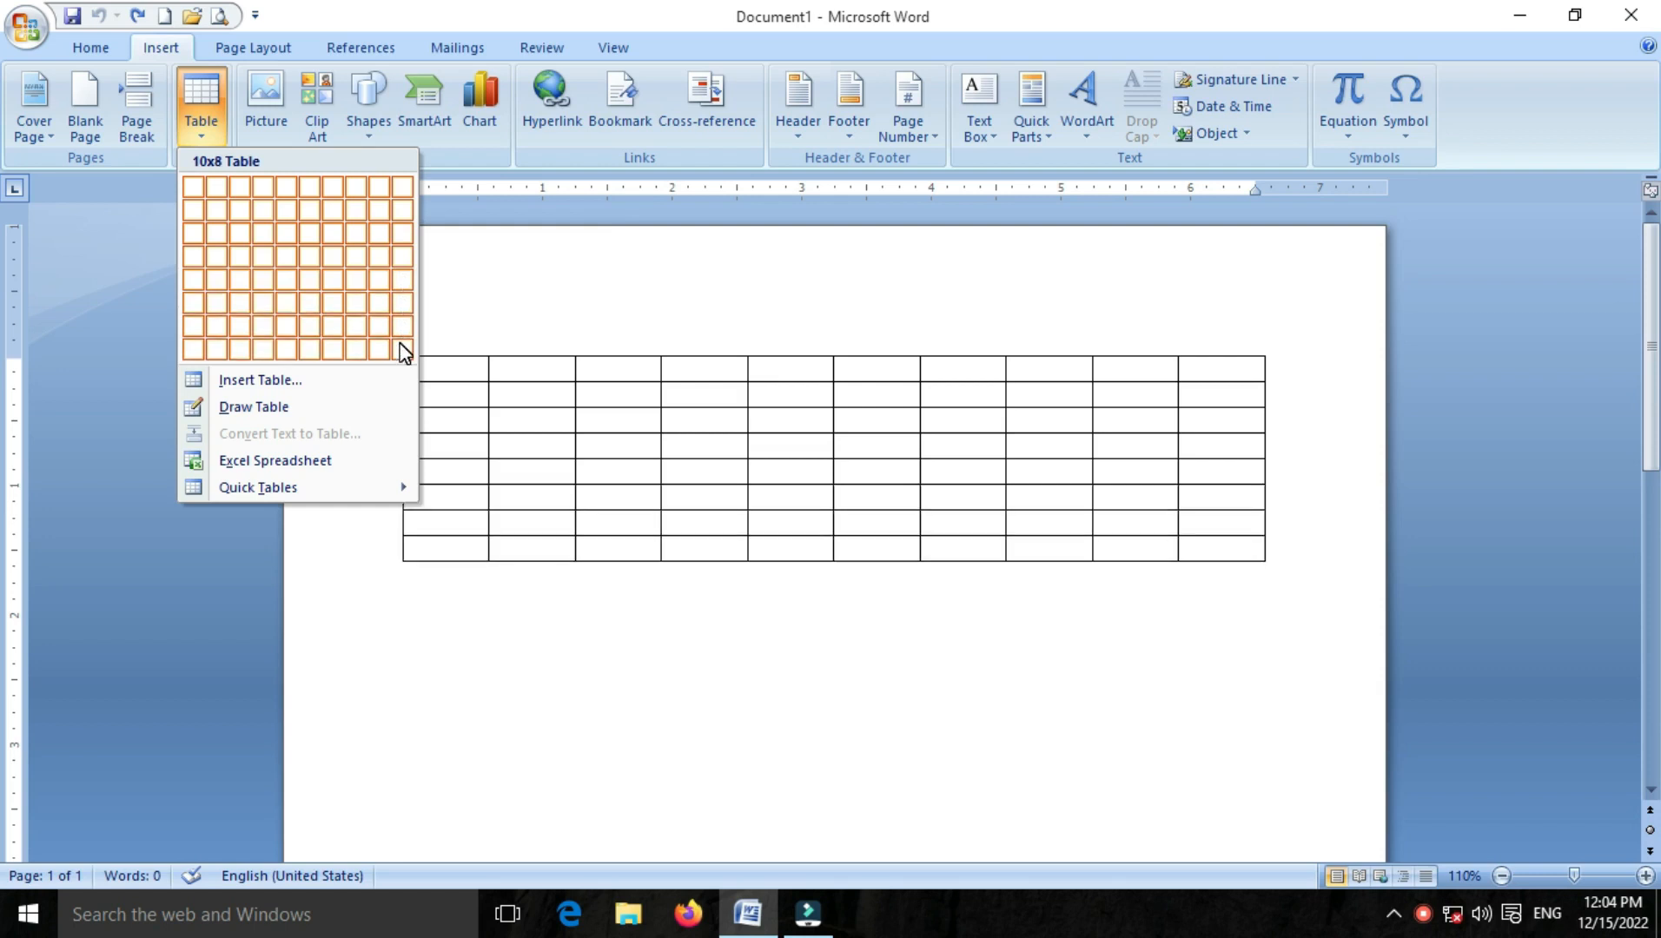
pyautogui.click(251, 380)
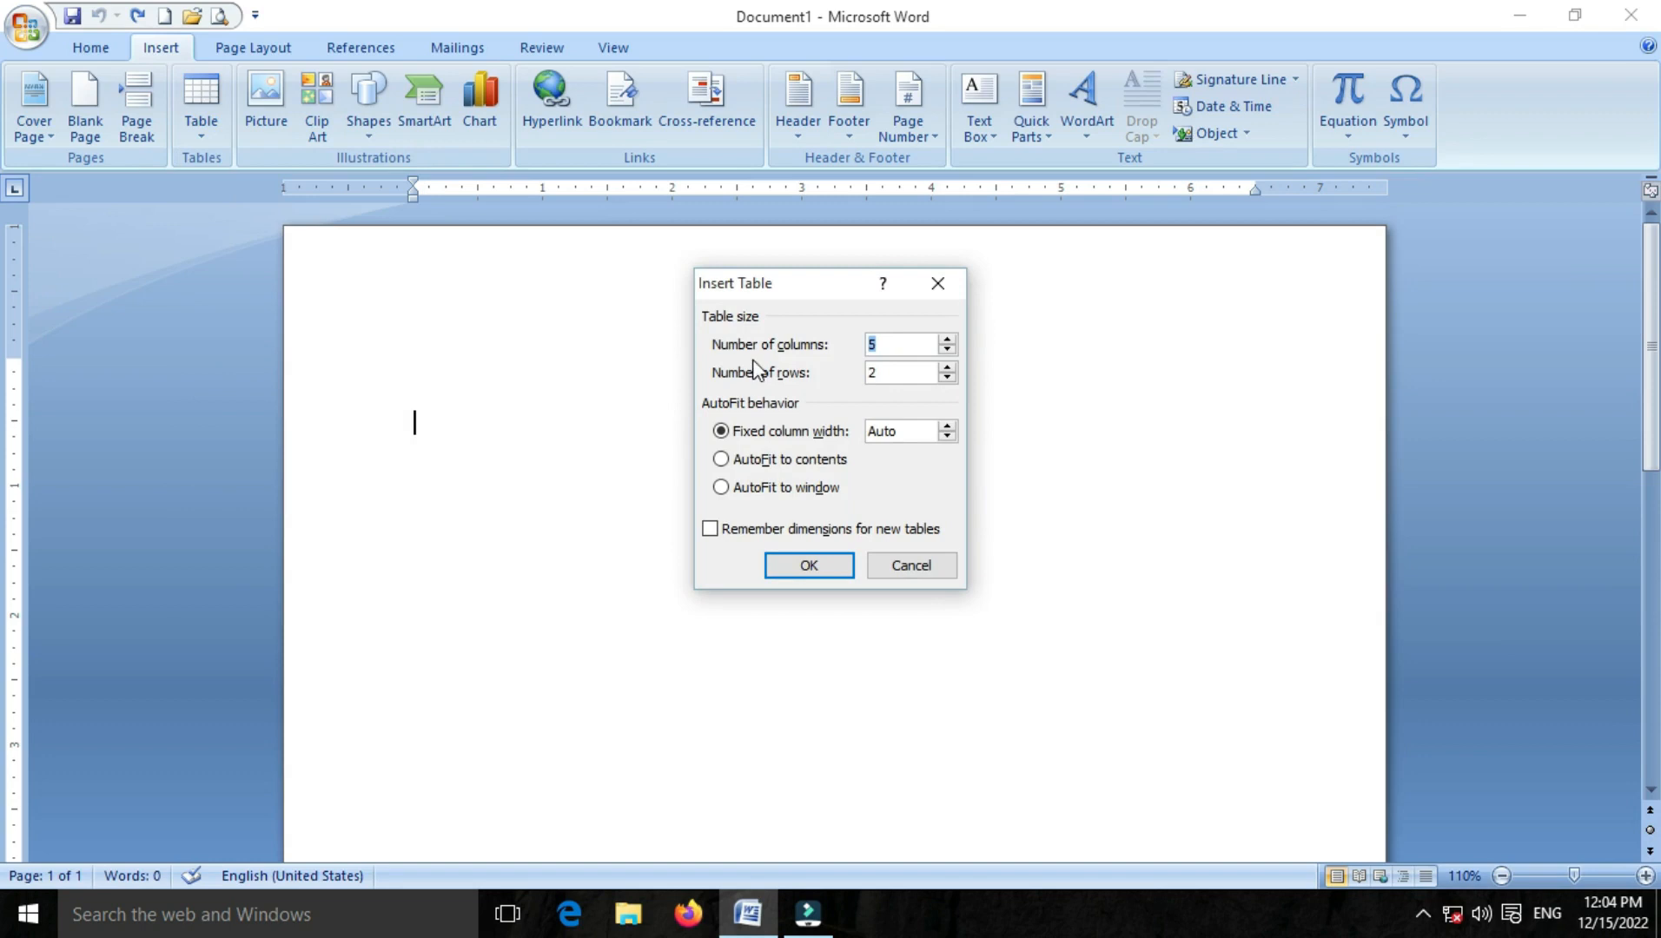
pyautogui.click(880, 344)
pyautogui.doubleClick(879, 372)
pyautogui.write('6')
pyautogui.click(798, 563)
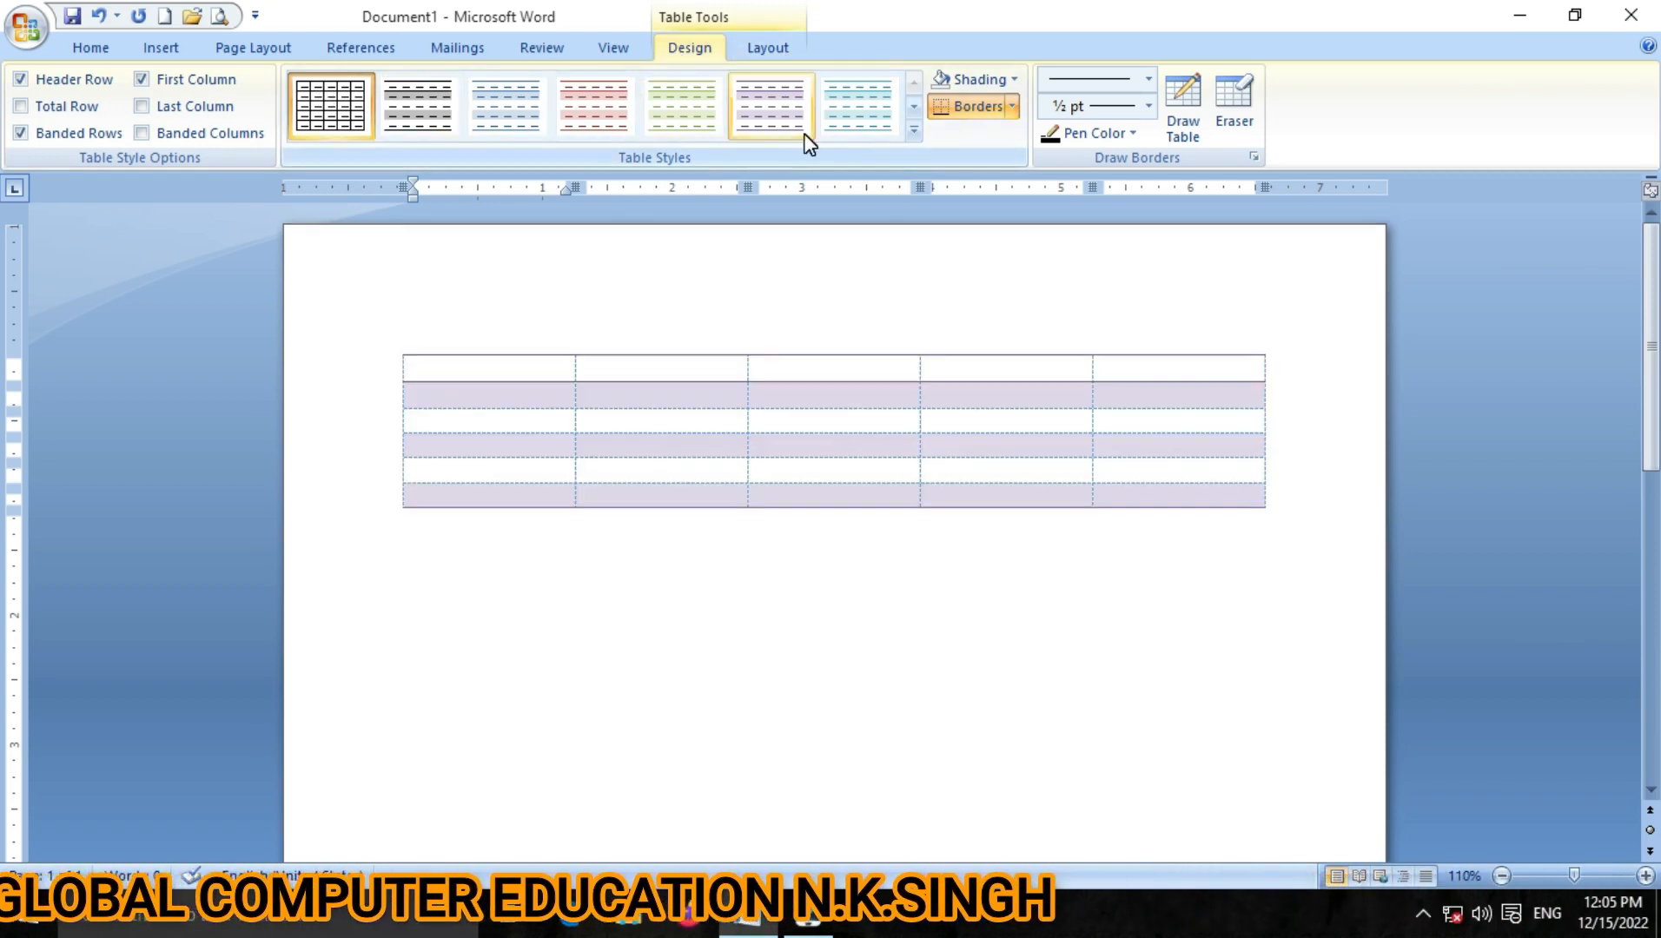
# Fill the table's header row with NAME, PHY, CHE, BIO and TOTAL
pyautogui.click(767, 47)
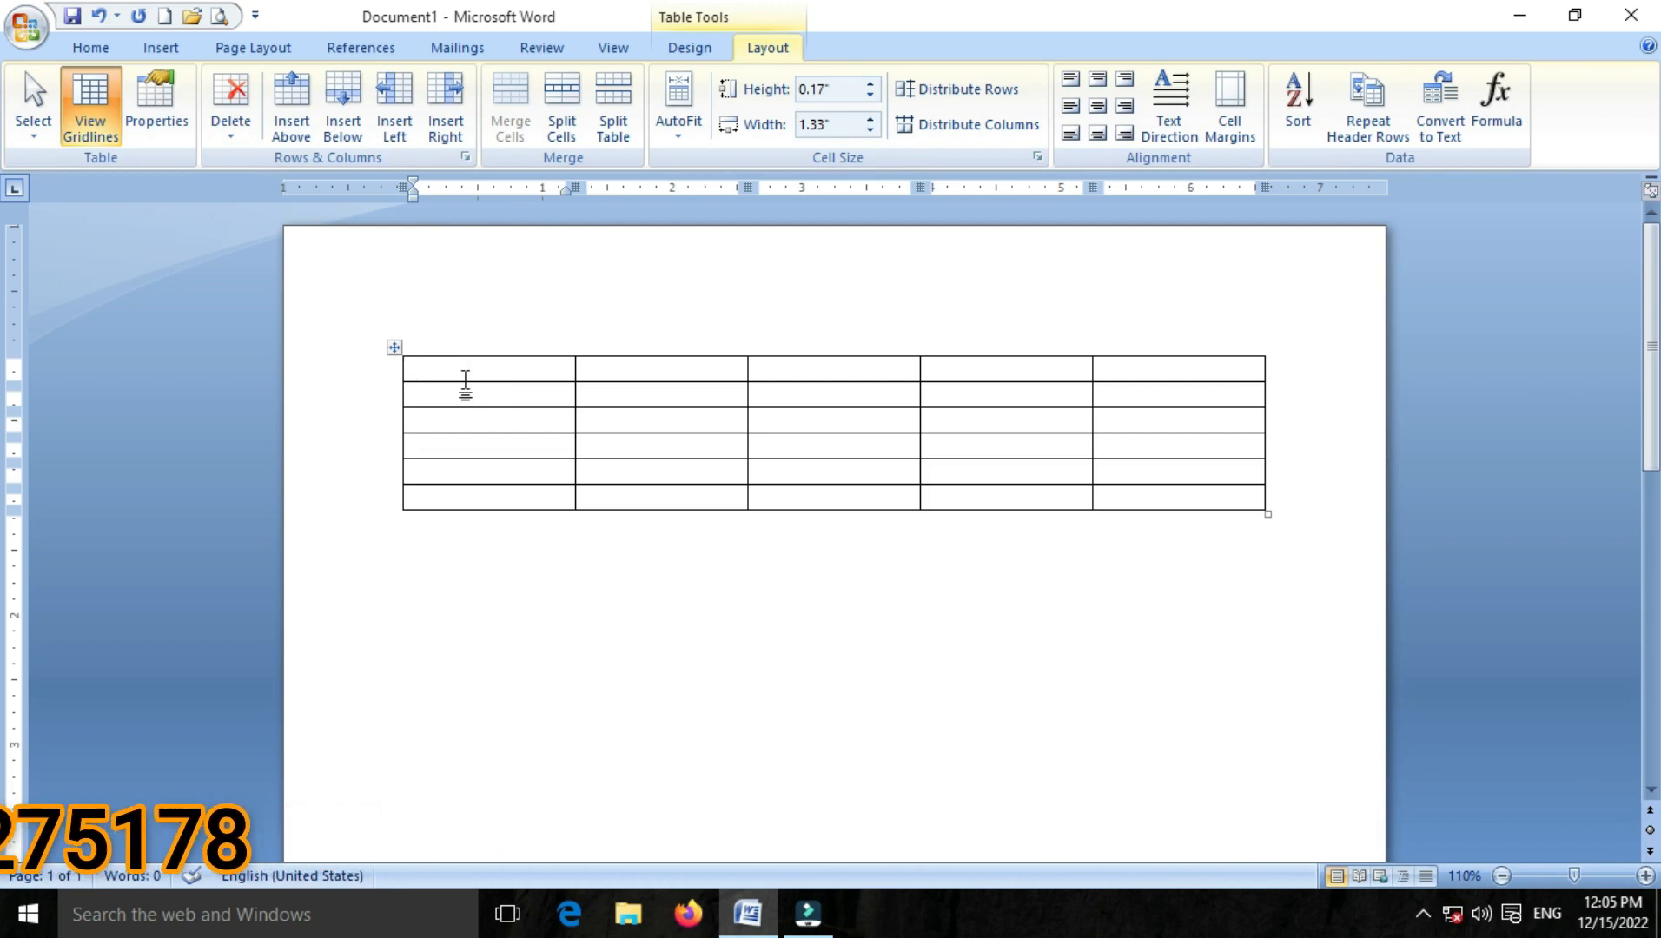
pyautogui.write('NAME')
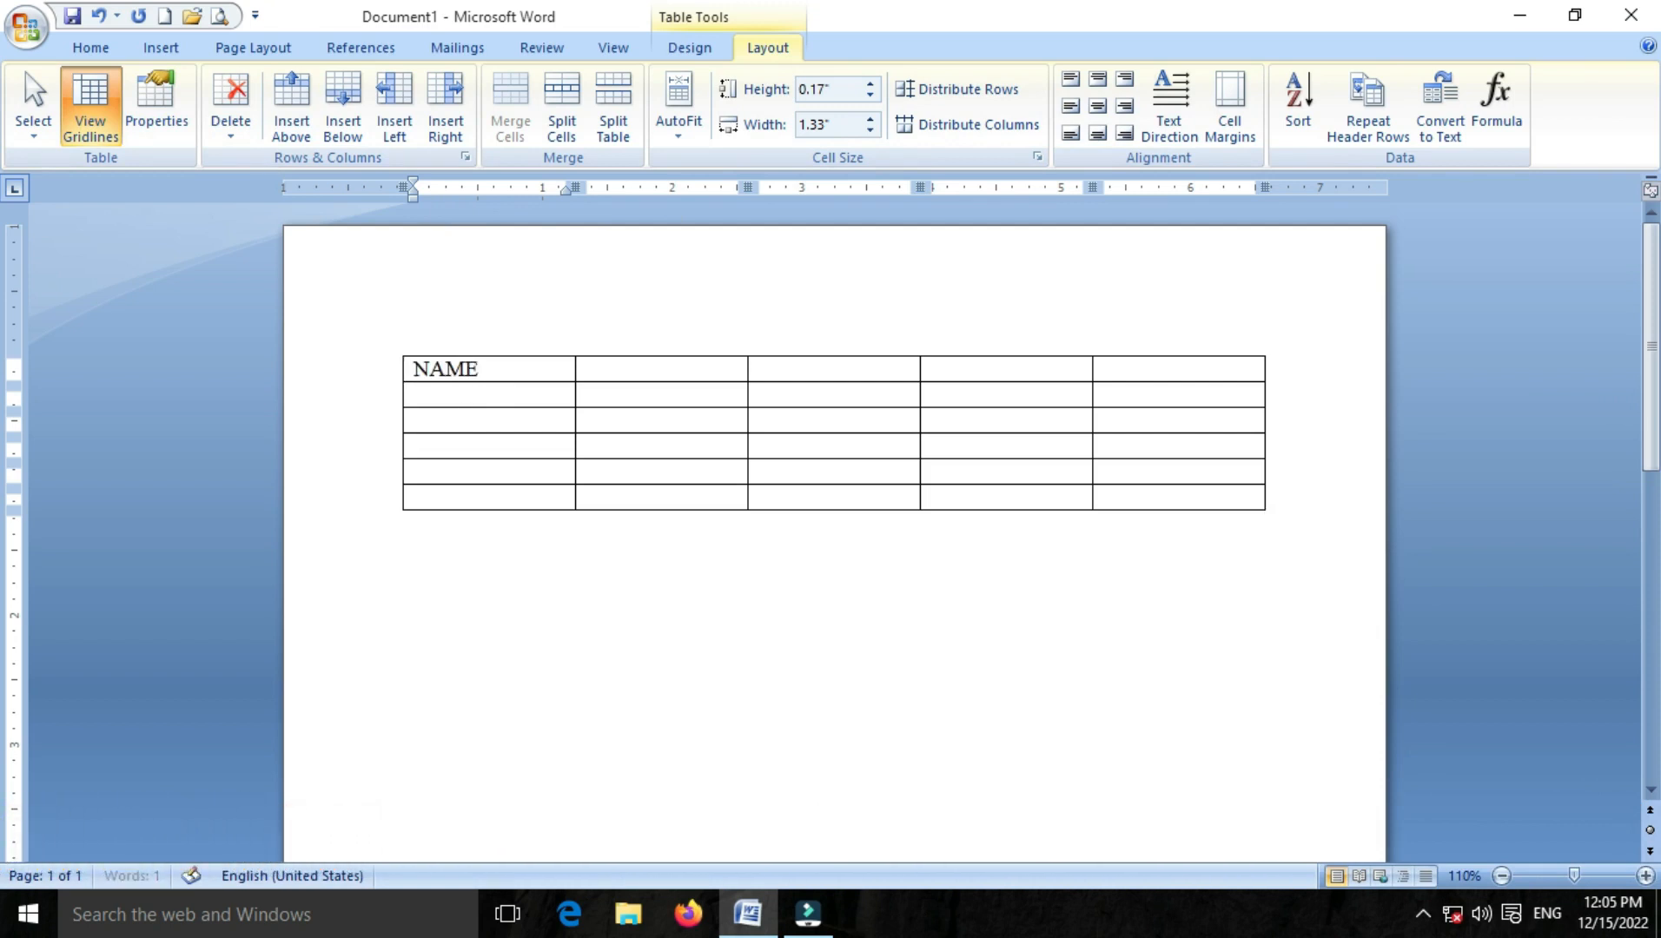
pyautogui.press('Tab')
pyautogui.press('Tab')
pyautogui.write('C')
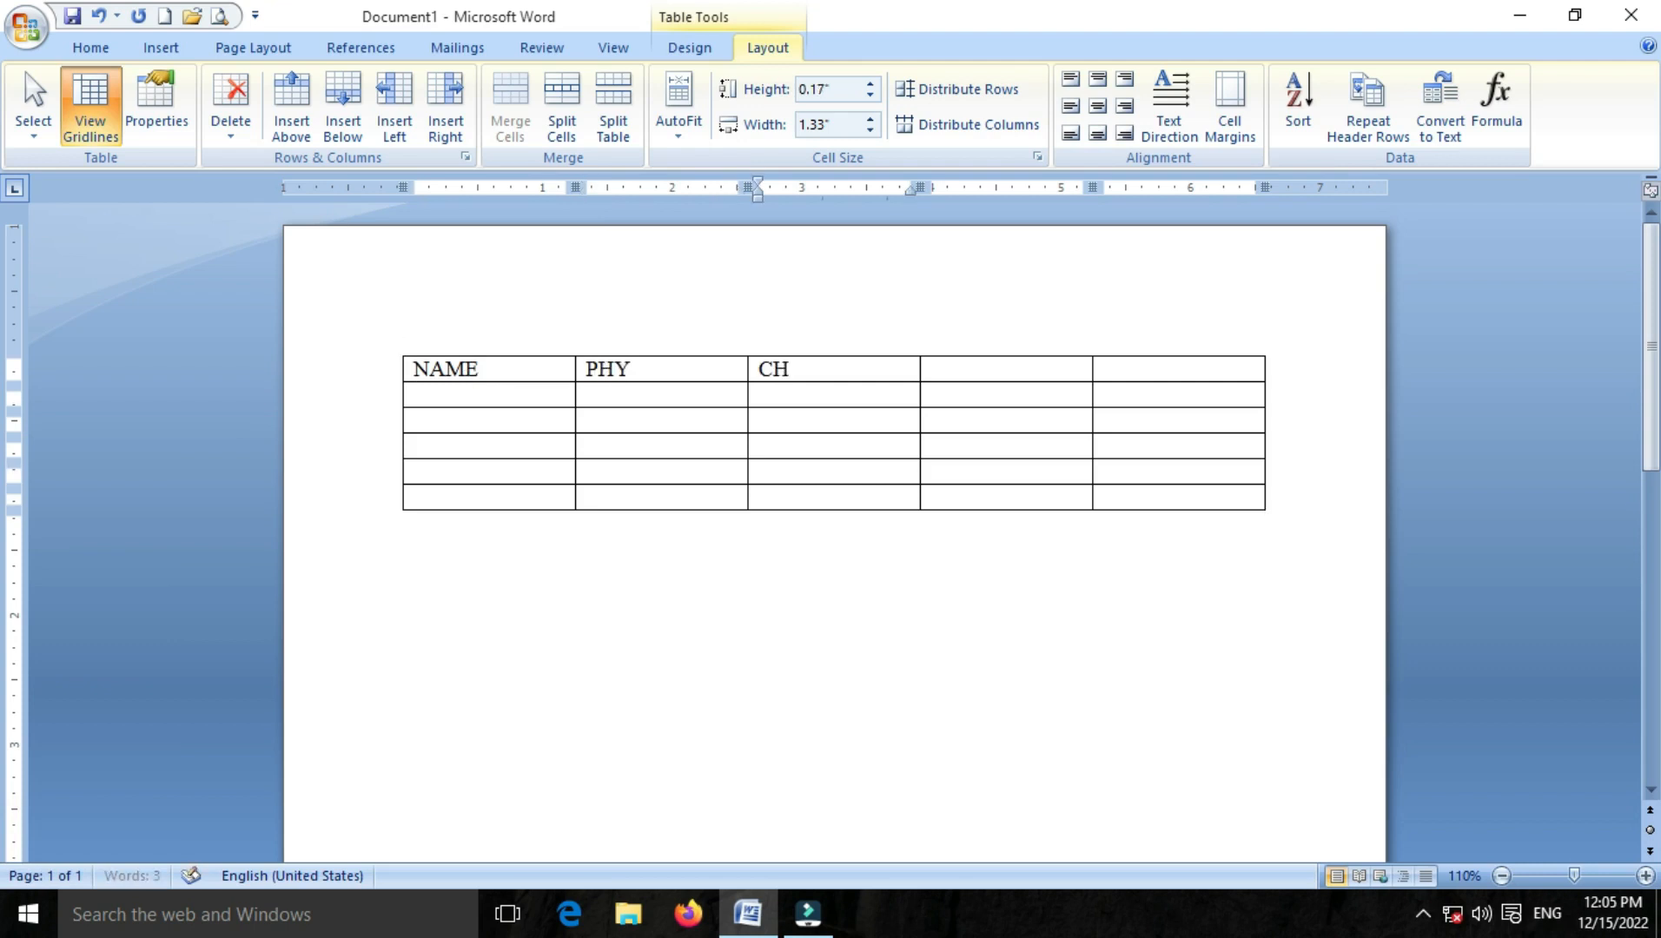
pyautogui.press('Tab')
pyautogui.write('B')
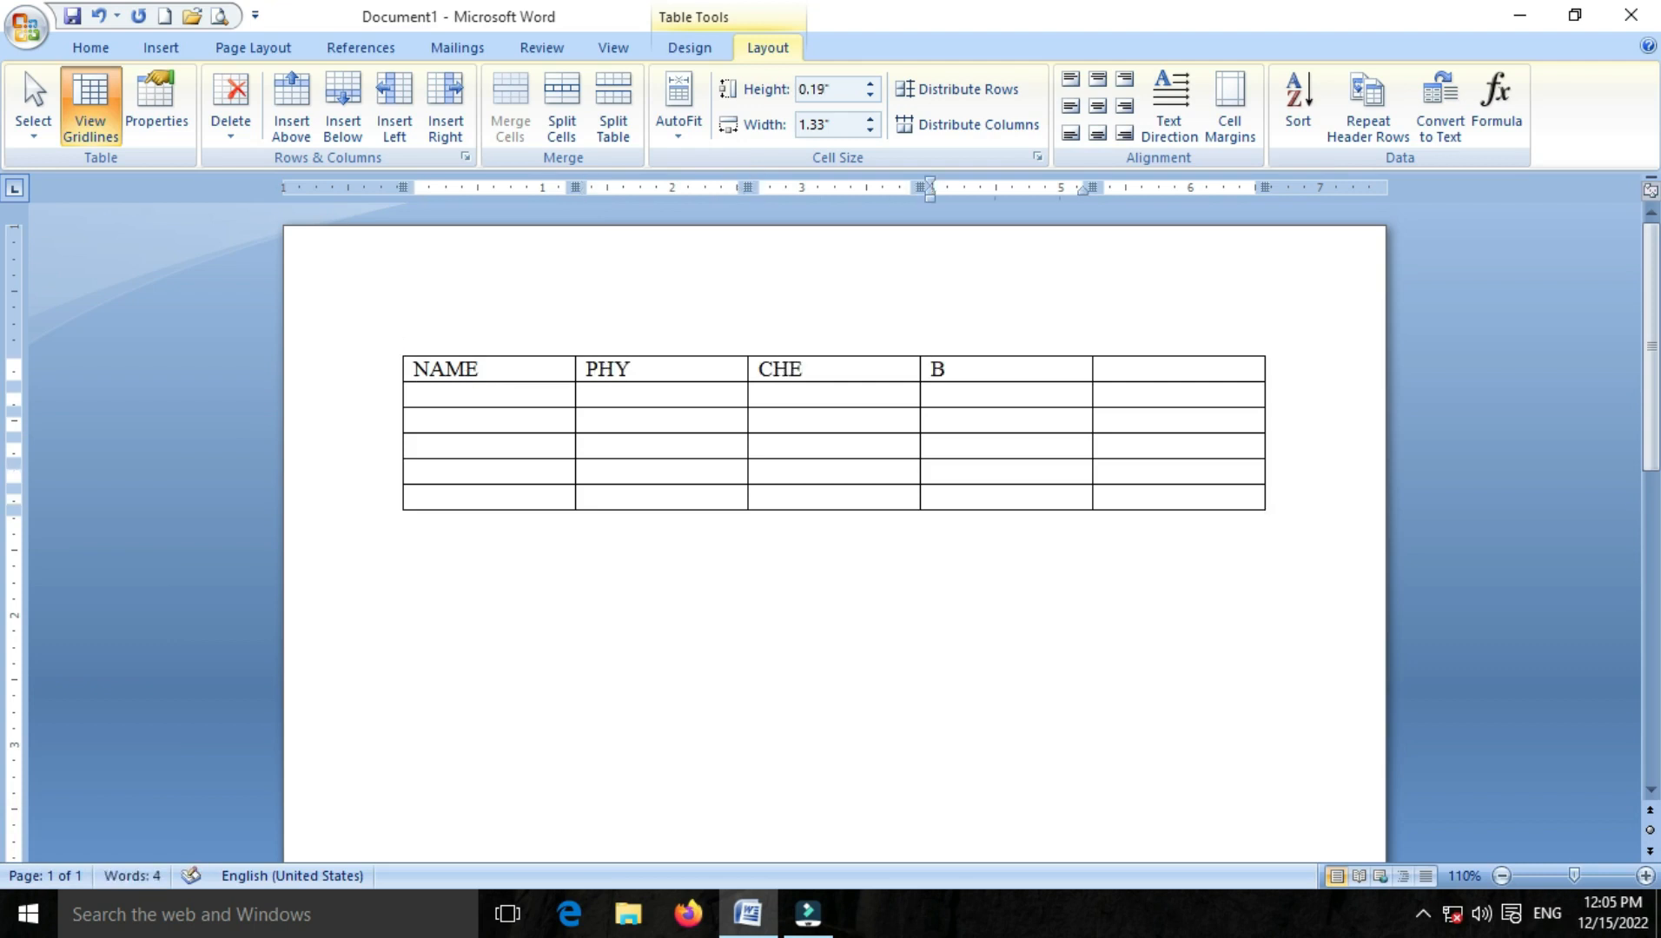
pyautogui.press('Tab')
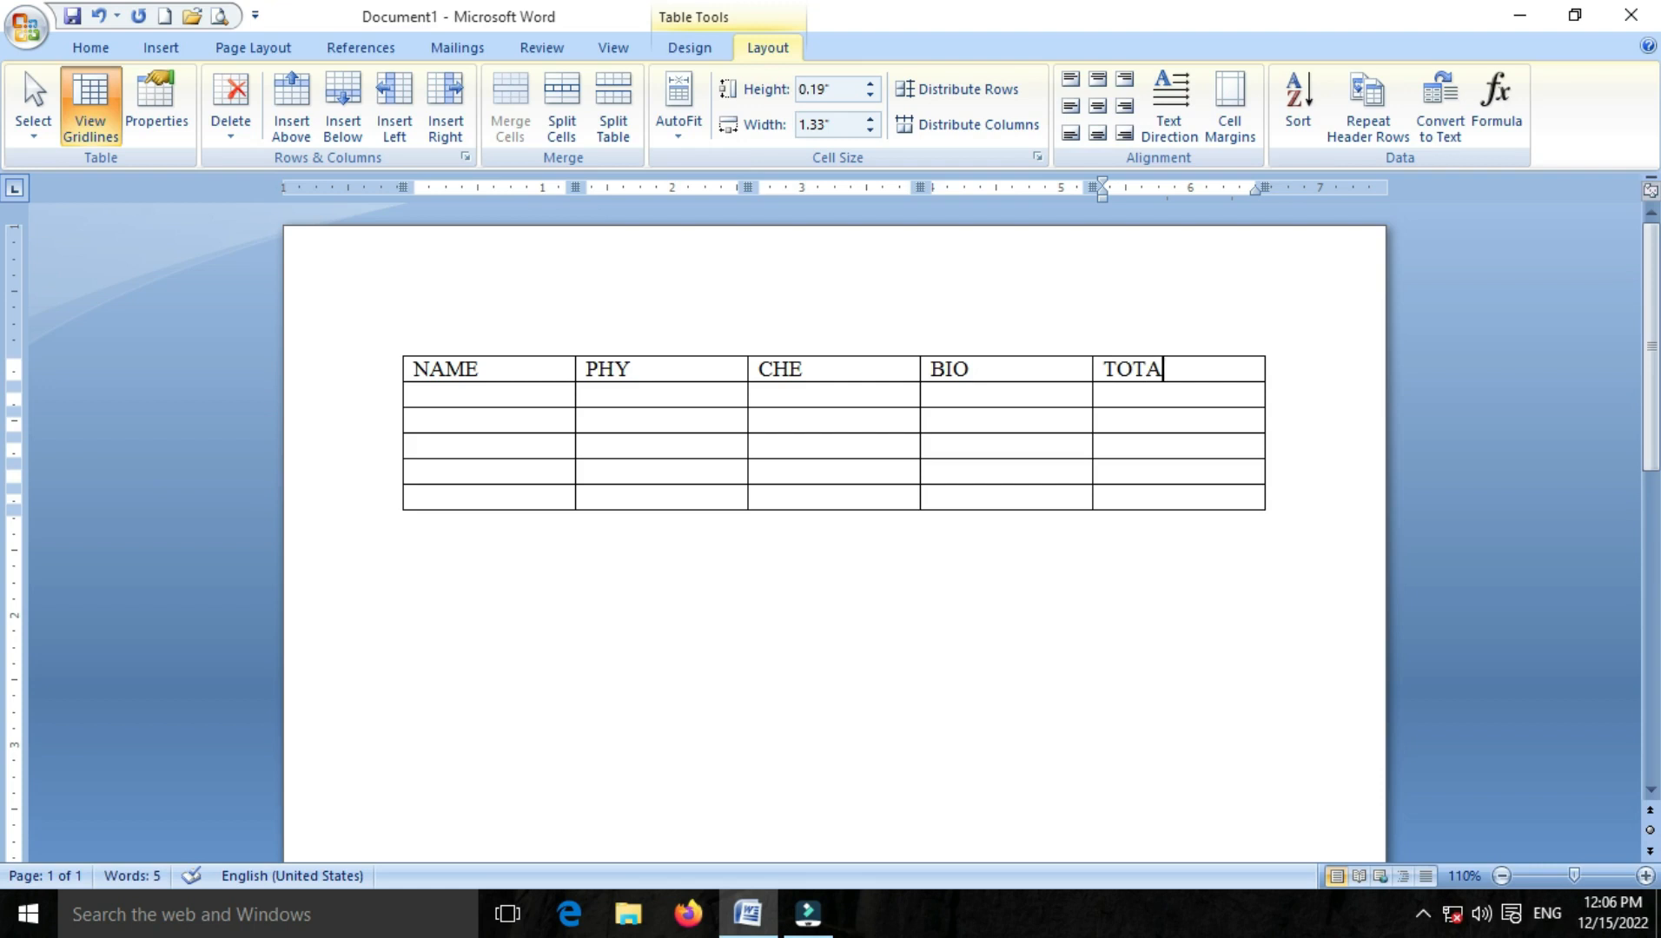
# Enter the first student's name in the second row with marks PHY 40, CHE 50 and BIO 20
pyautogui.press('Down')
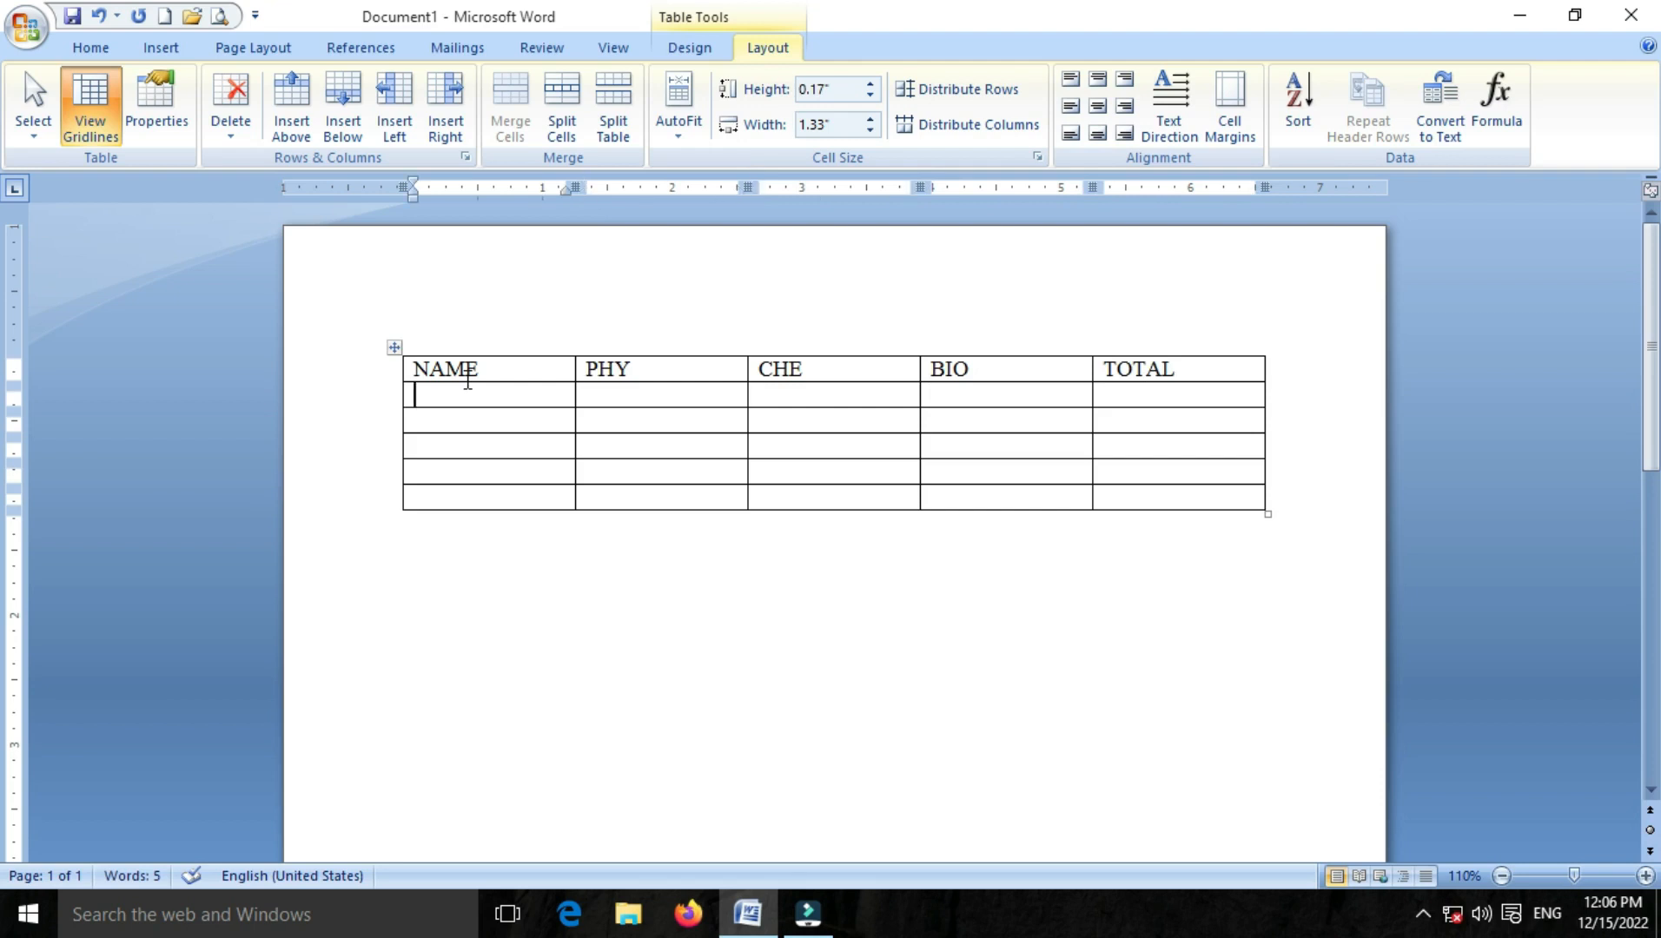
pyautogui.write('RAM')
pyautogui.press('Tab')
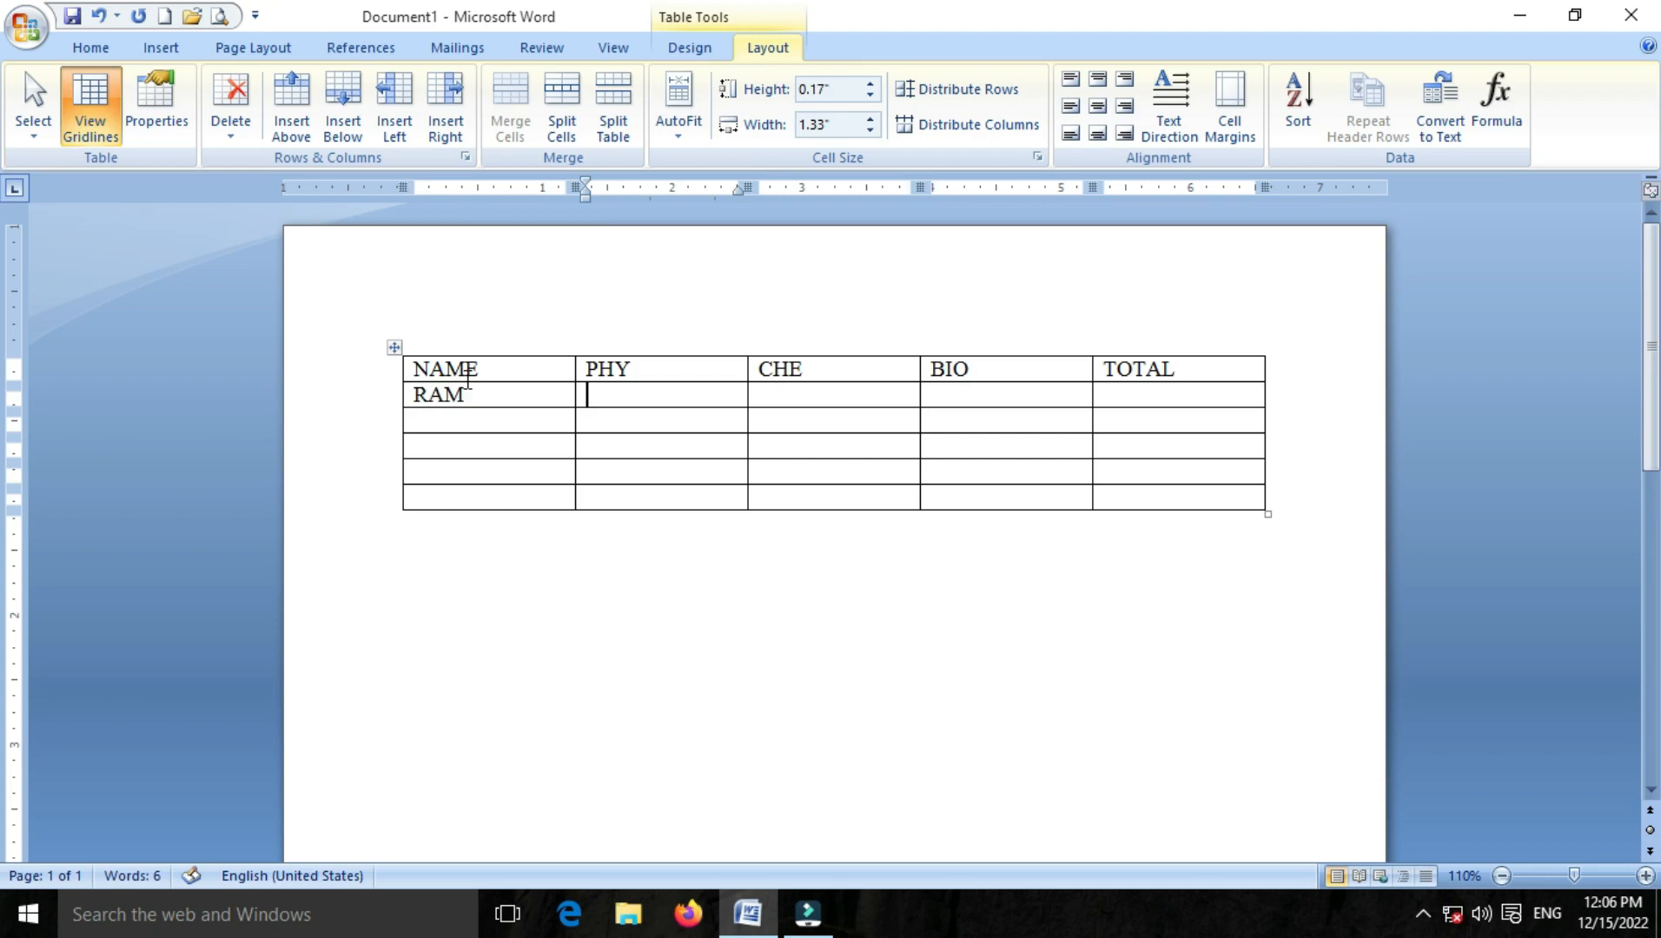
pyautogui.press('Tab')
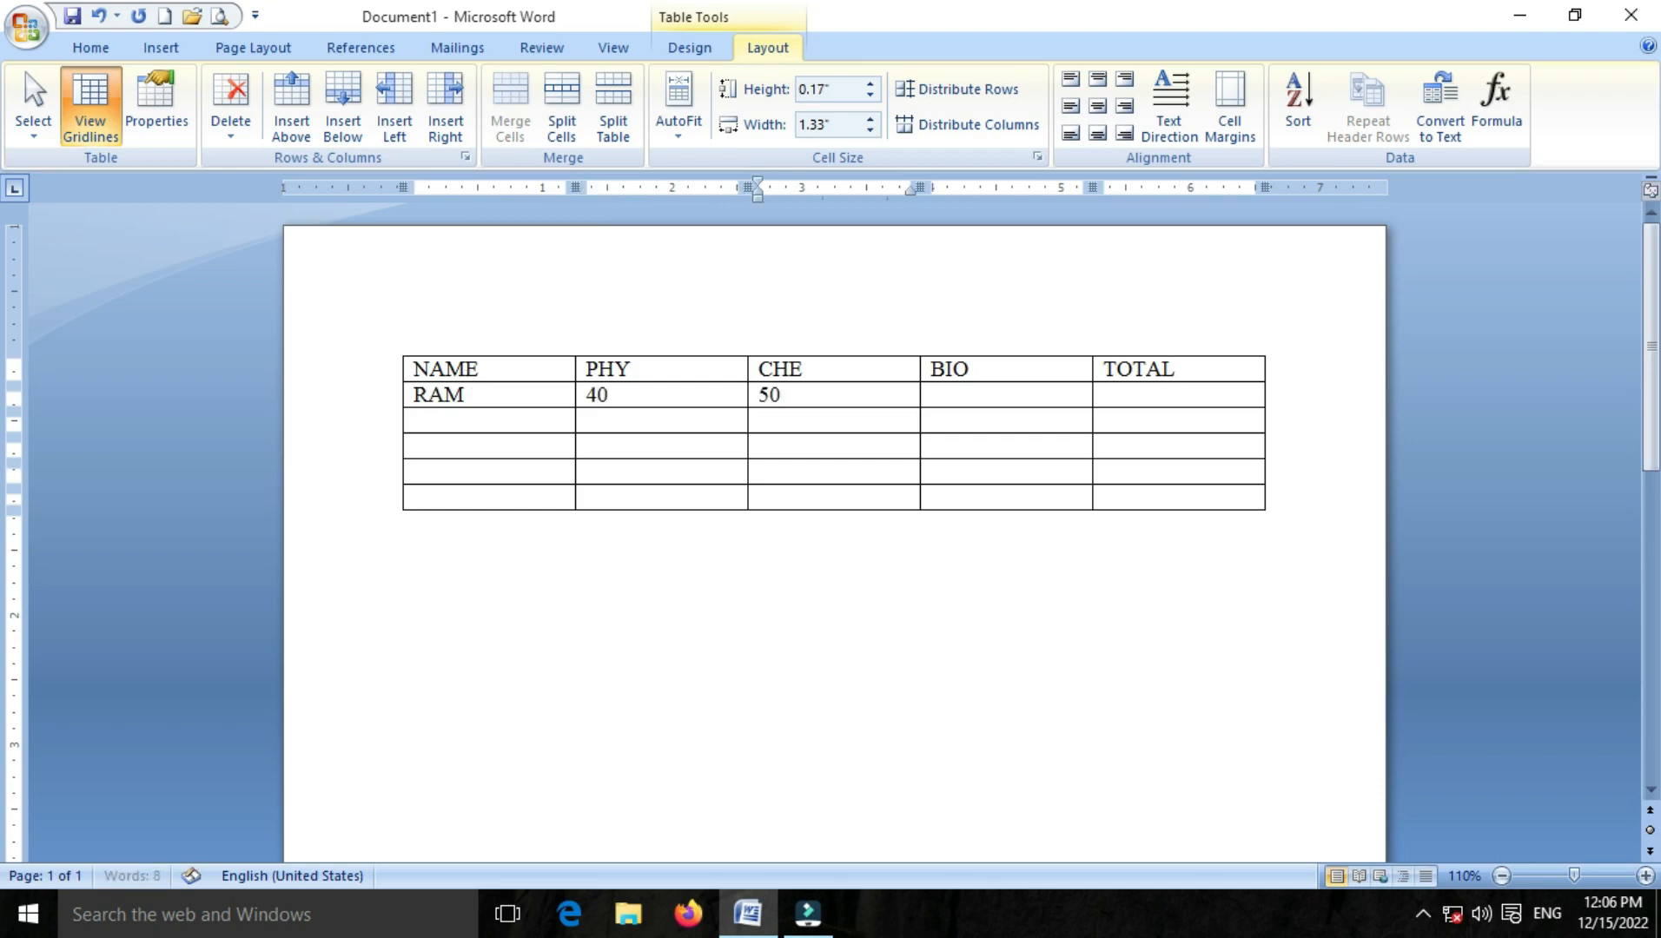
pyautogui.press('Tab')
pyautogui.write('2')
# Fill the remaining BIO cells downward with the marks 20, 40, 50 and 60
pyautogui.press('Down')
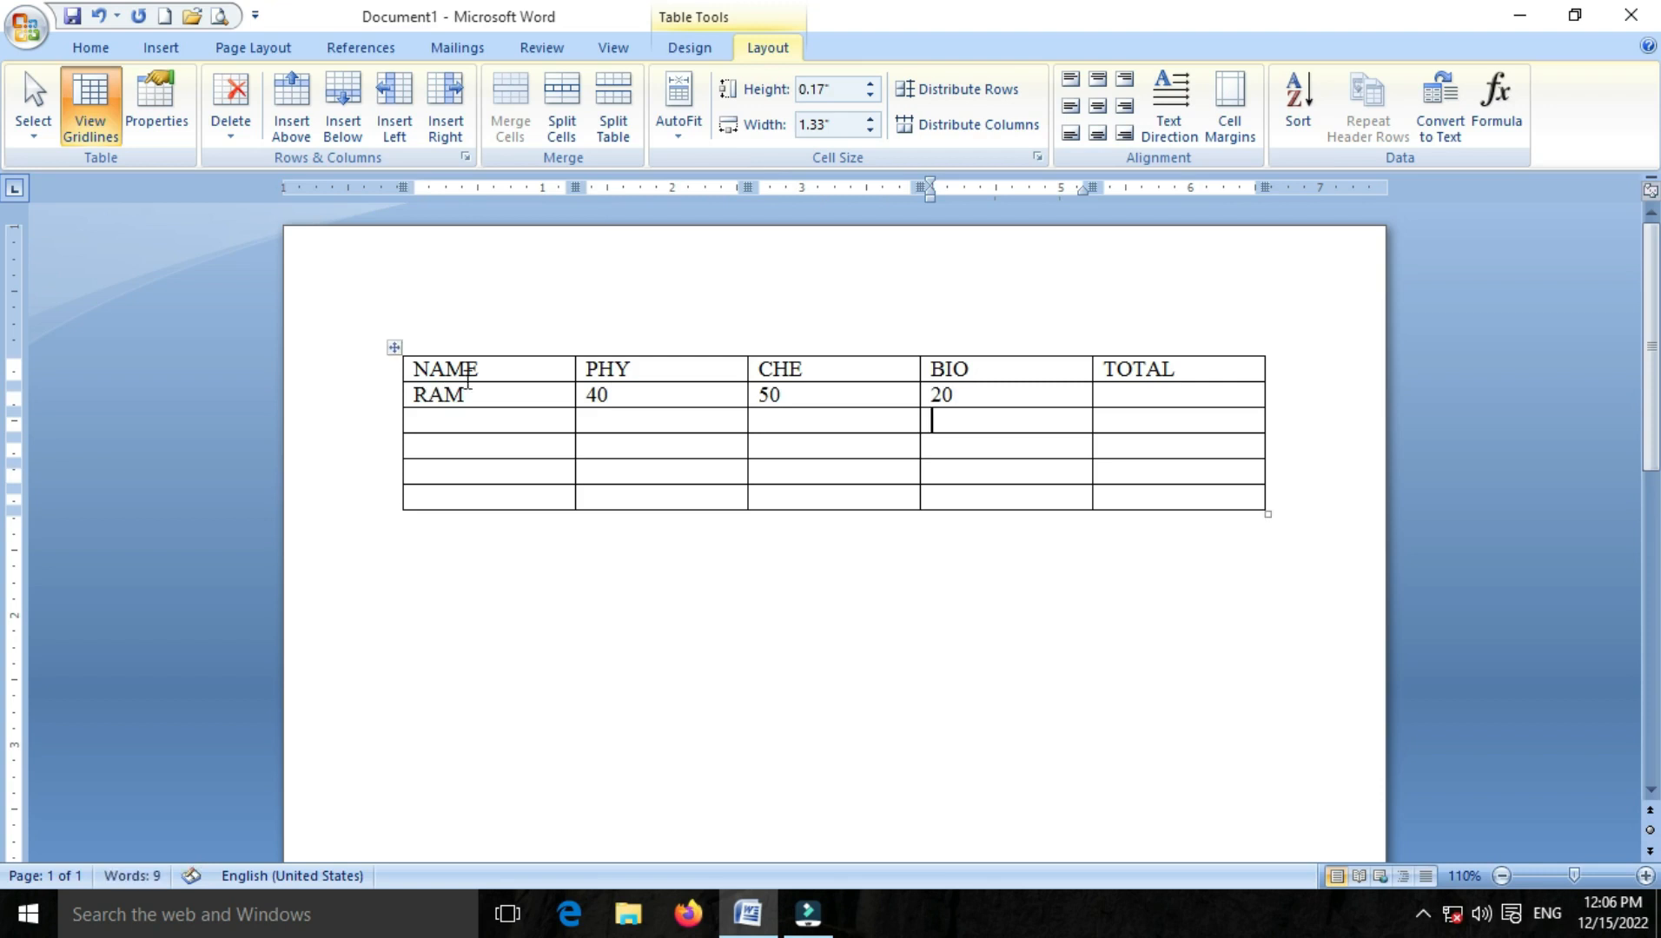
pyautogui.write('20')
pyautogui.press('Down')
pyautogui.write('40')
pyautogui.press('Down')
pyautogui.write('50')
pyautogui.press('Down')
pyautogui.write('60')
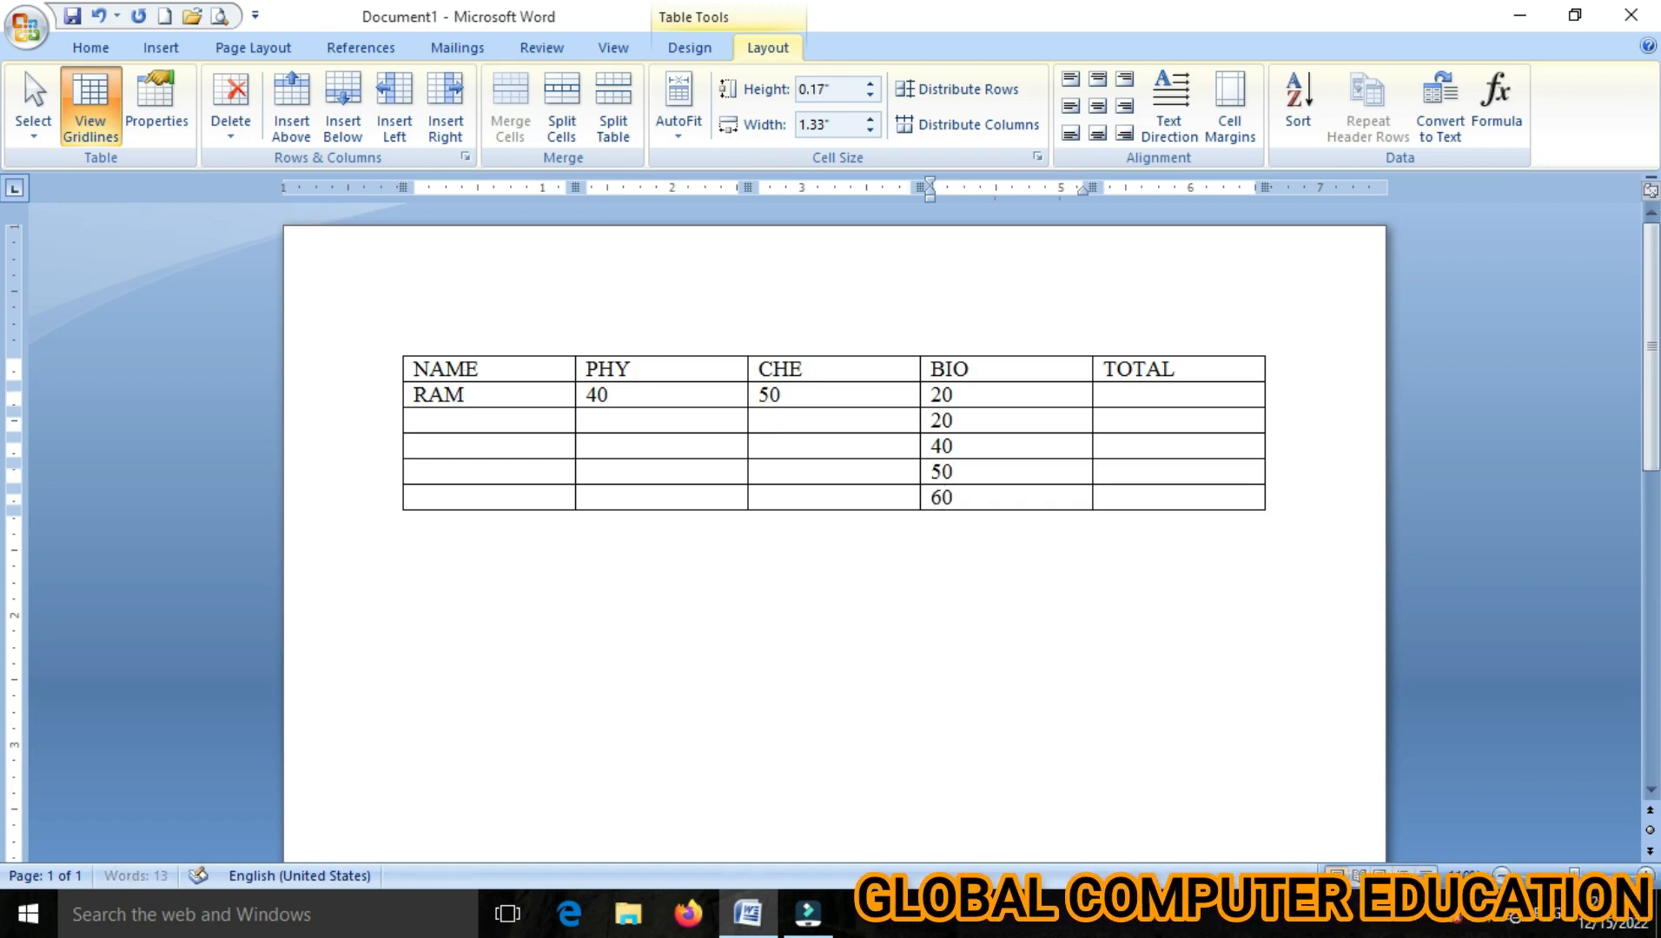
# Fill the remaining CHE cells downward with the marks 60, 50, 90 and 40
pyautogui.press('Down')
pyautogui.press('Up')
pyautogui.press('Up')
pyautogui.press('Up')
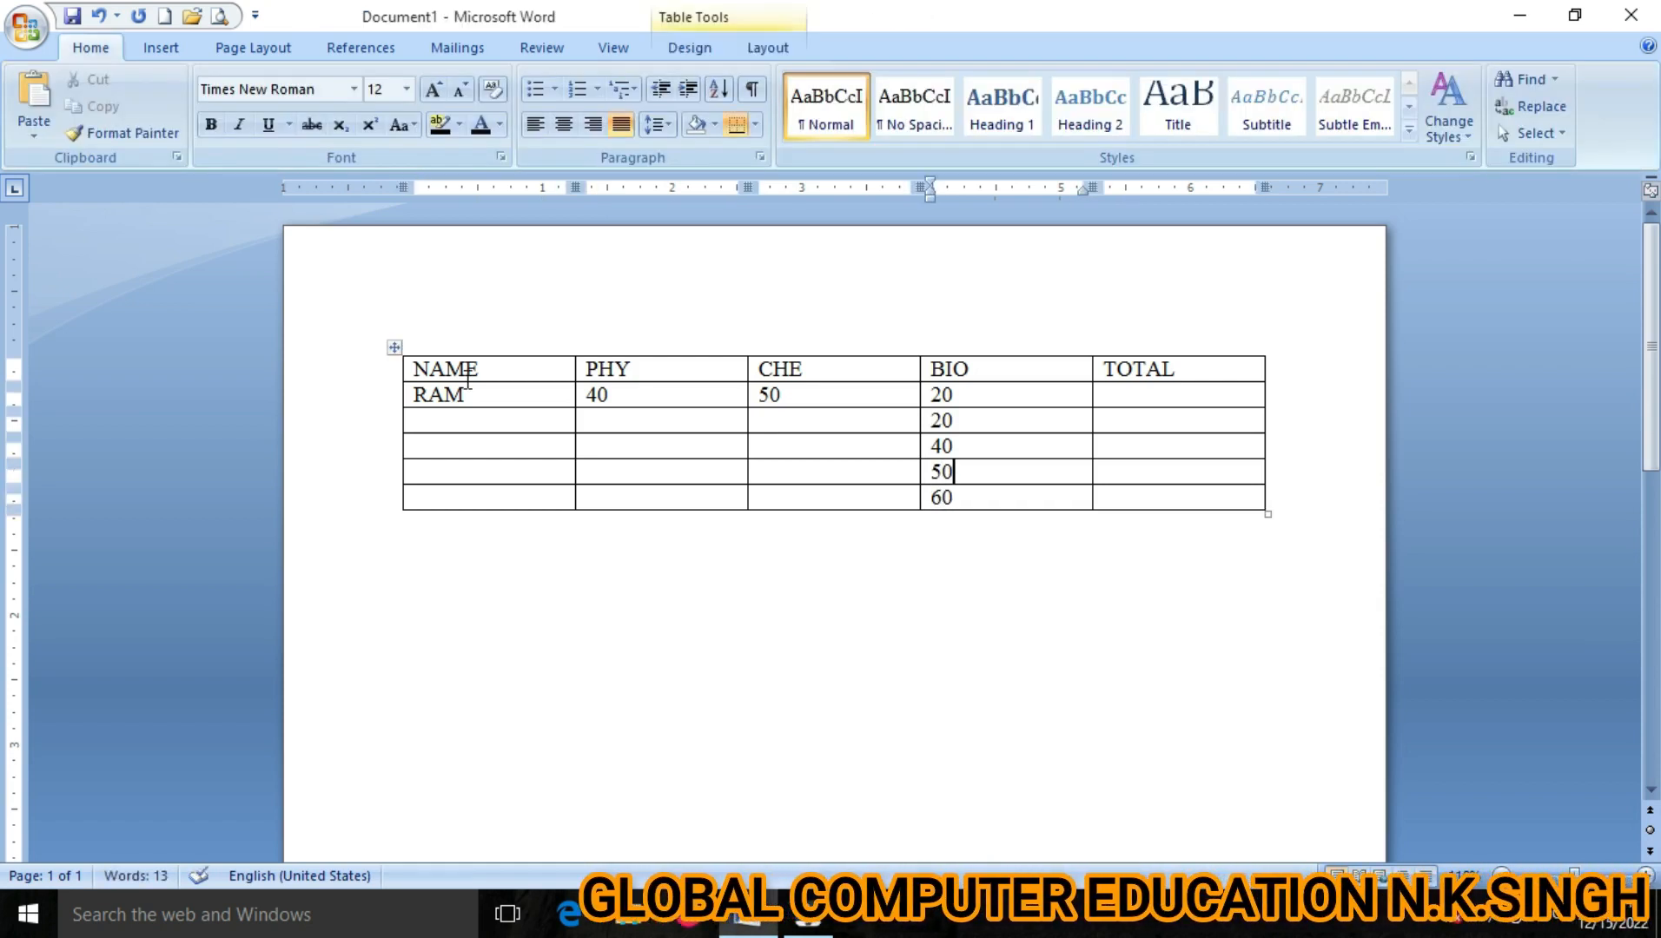
pyautogui.press('Left')
pyautogui.press('Left')
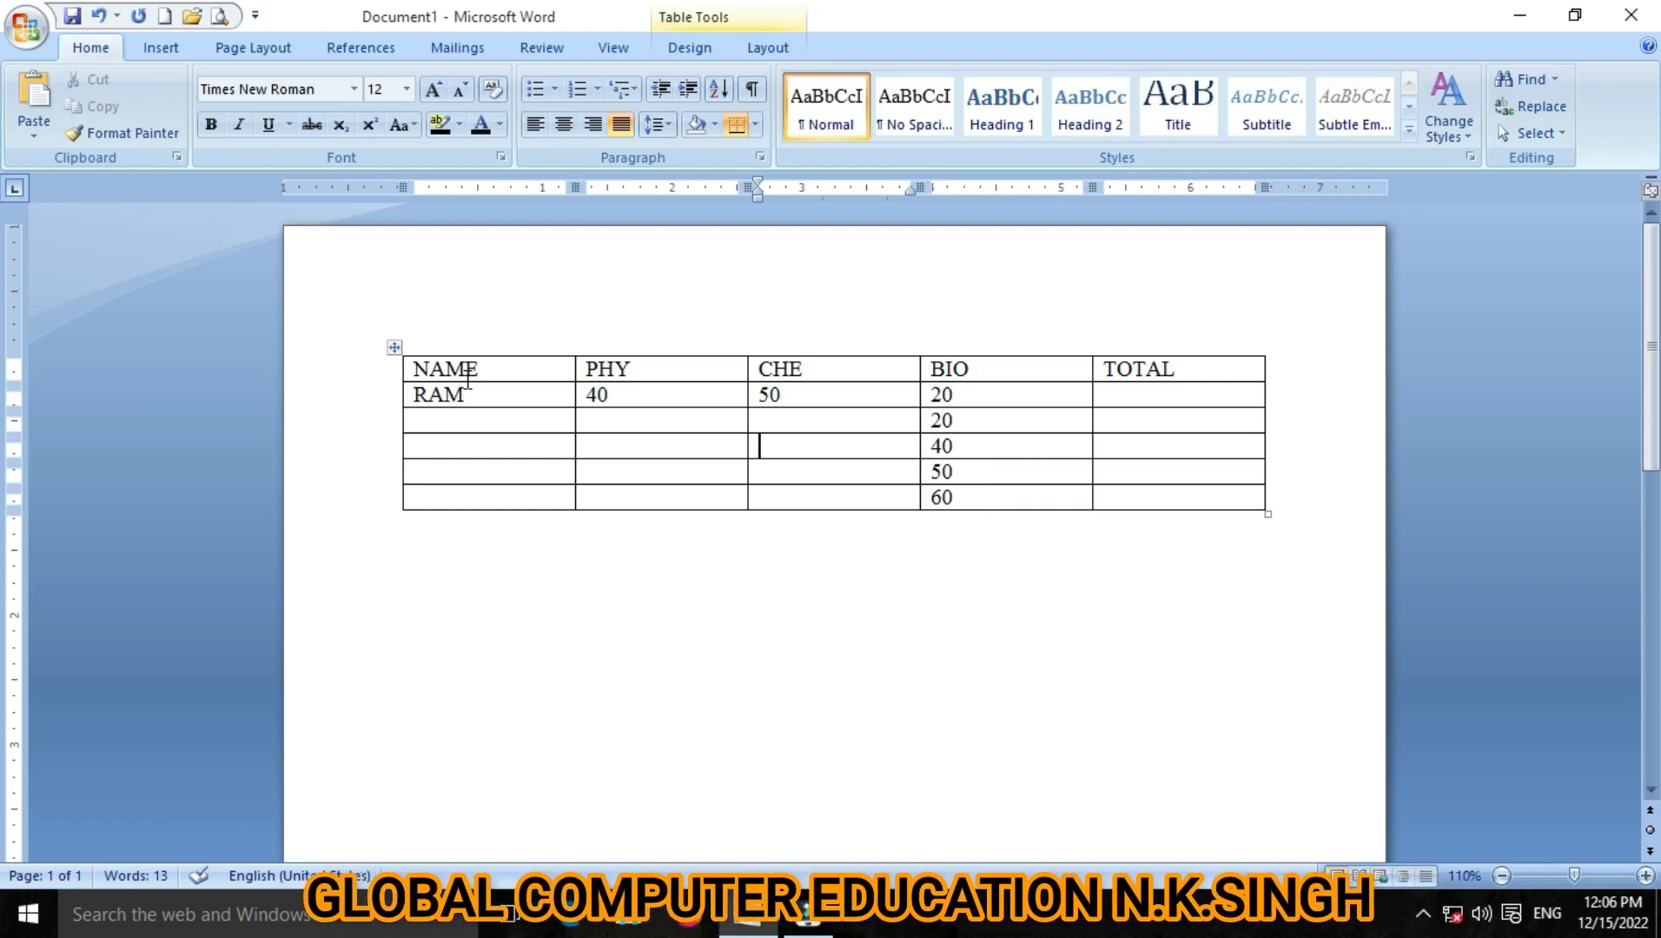
pyautogui.click(760, 416)
pyautogui.write('60')
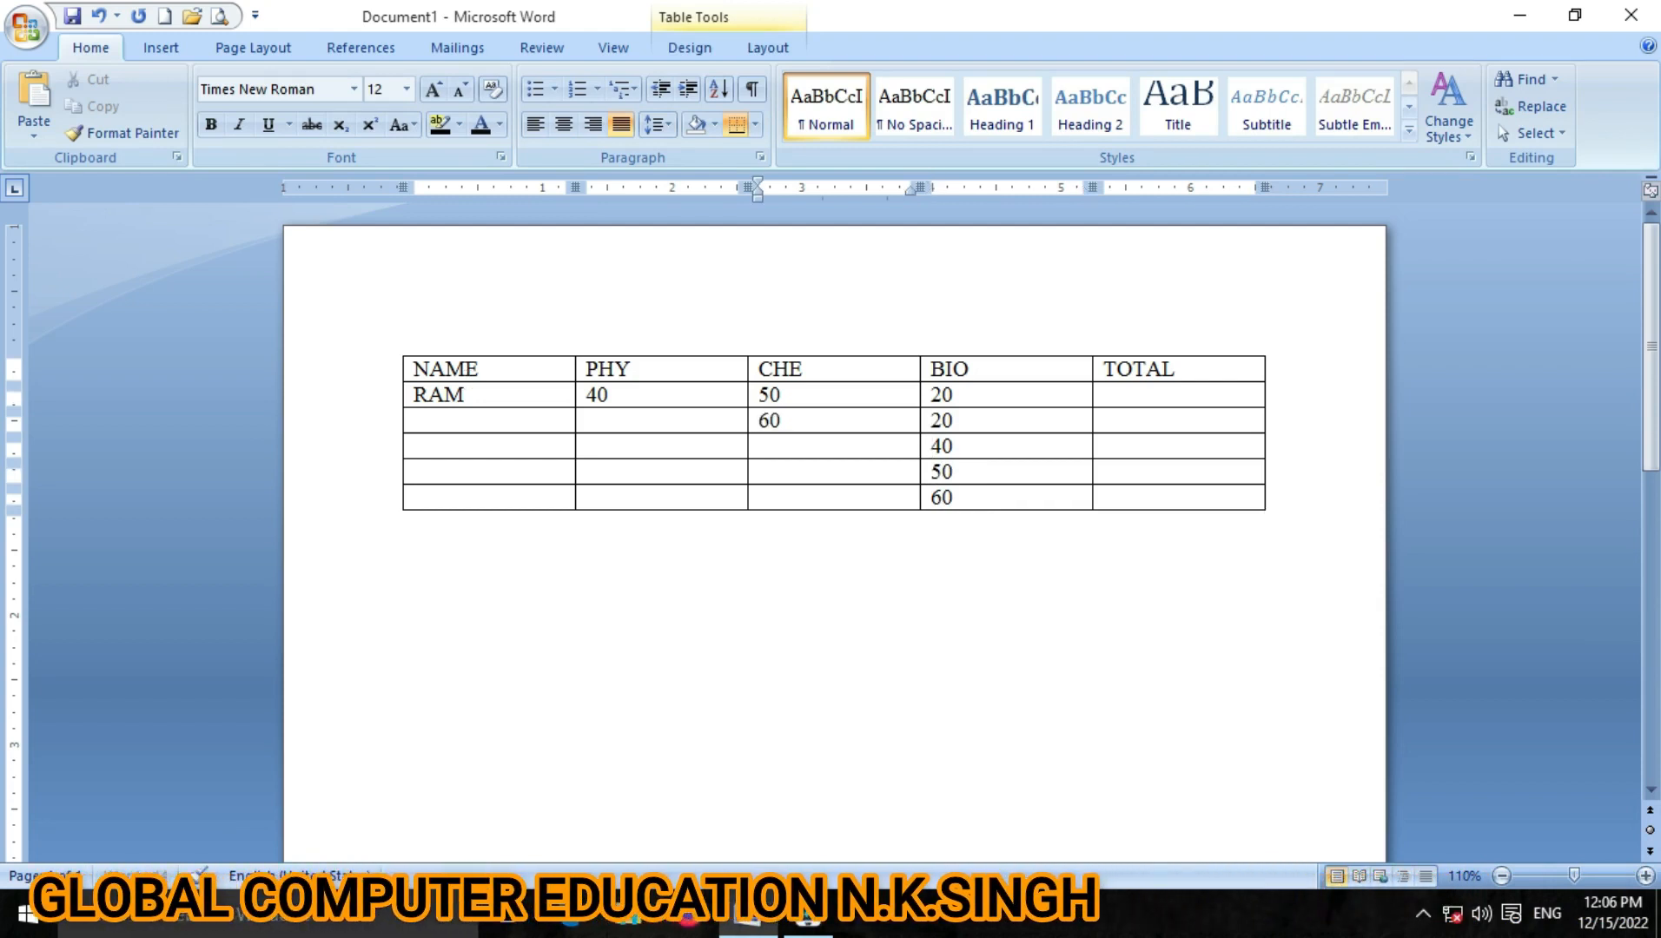
pyautogui.press('Down')
pyautogui.write('50')
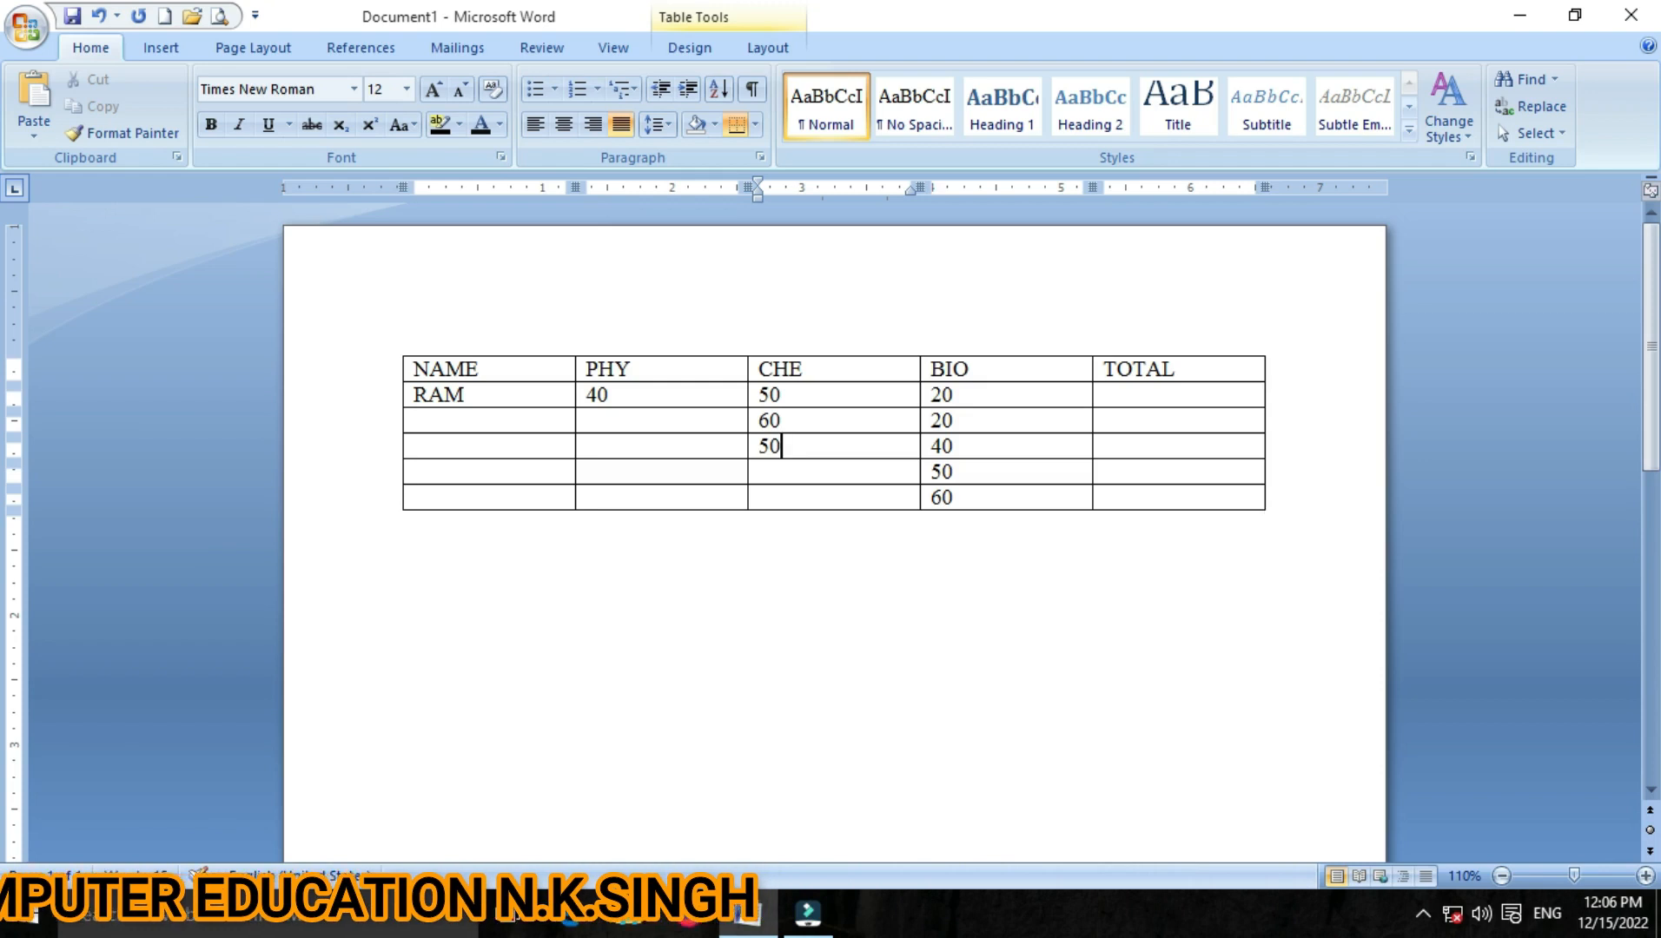
pyautogui.press('Down')
pyautogui.write('90')
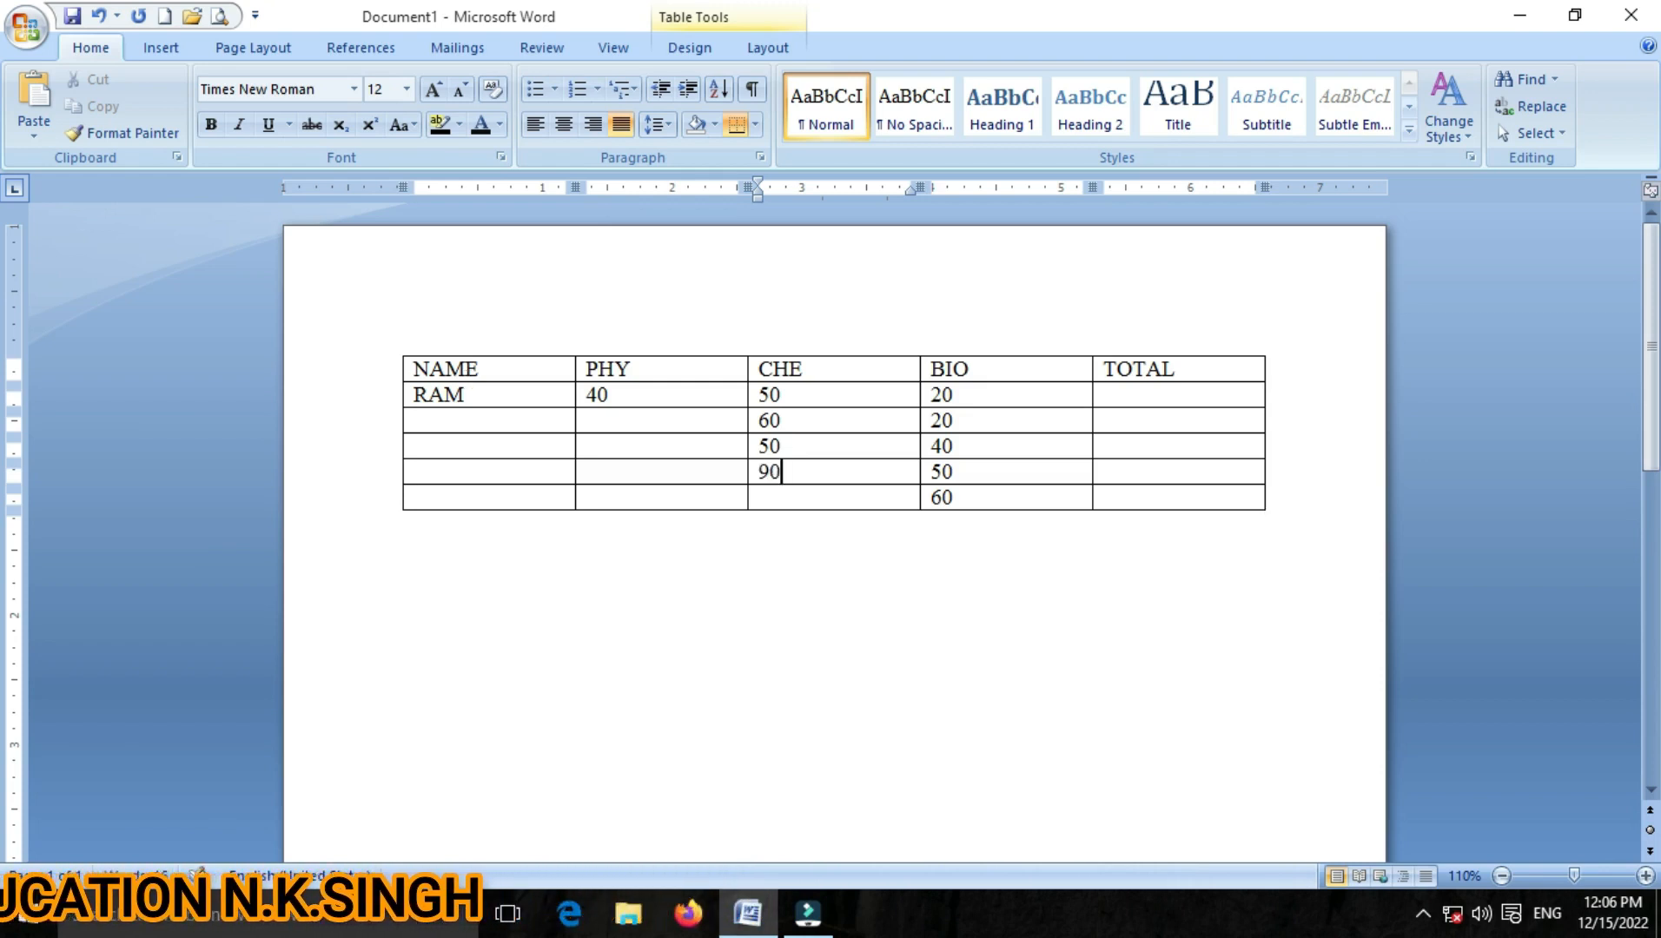
pyautogui.press('Down')
pyautogui.write('40')
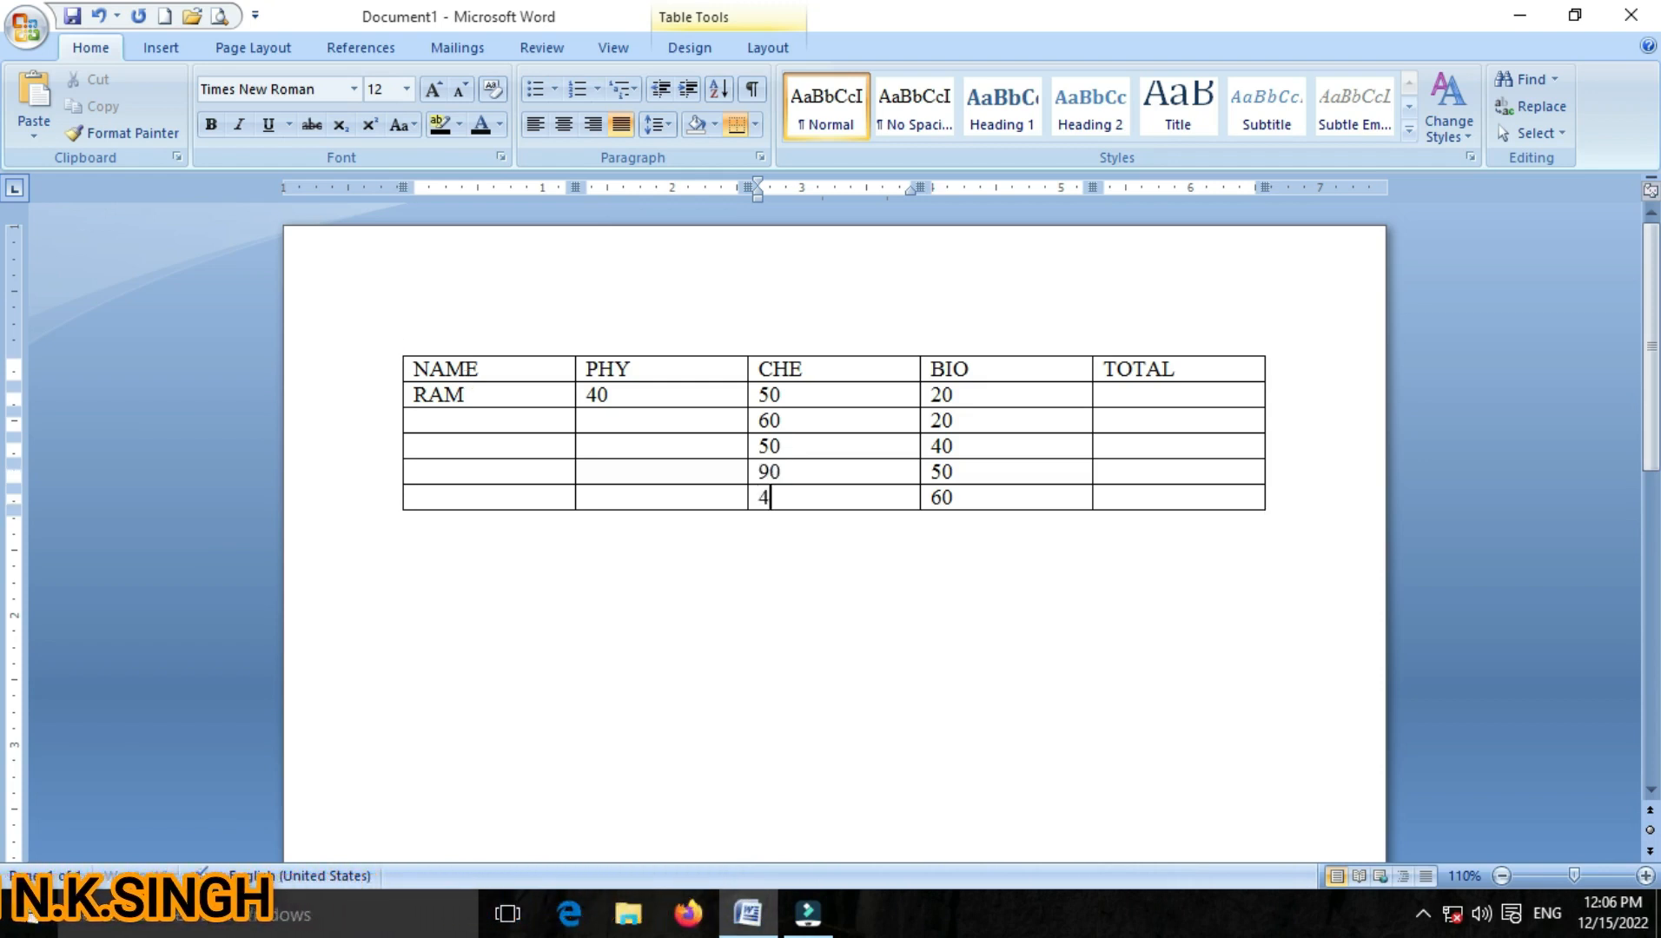
# Fill the remaining PHY cells downward with the marks 66, 30, 30 and 10
pyautogui.press('Down')
pyautogui.press('Up')
pyautogui.press('Up')
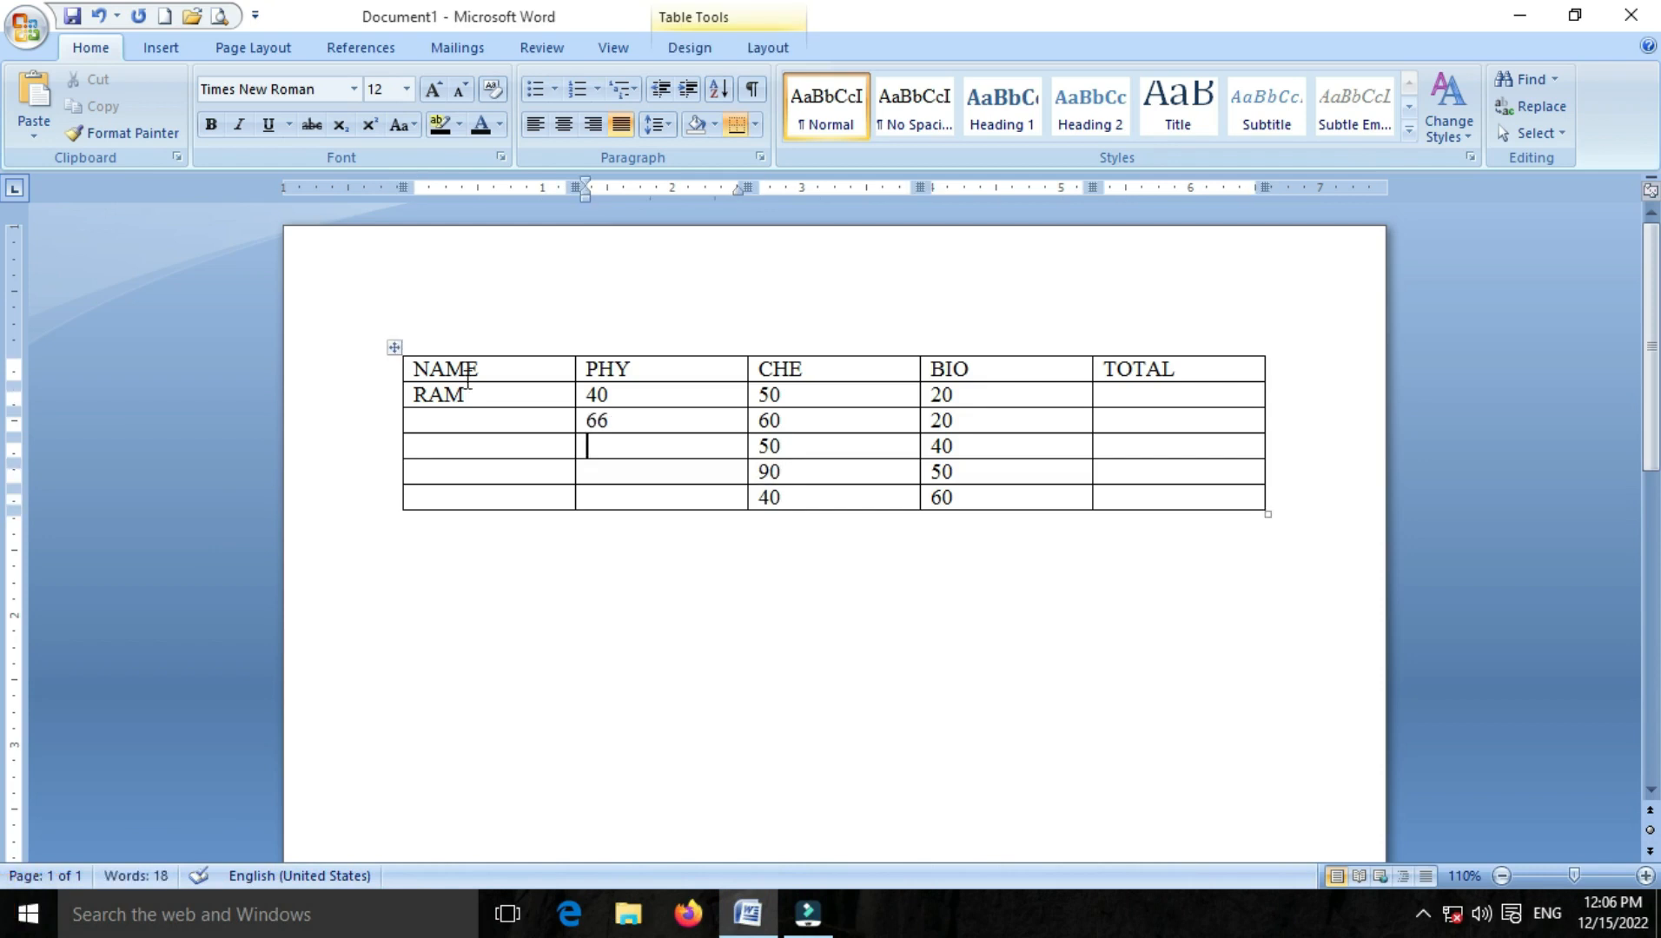
pyautogui.write('30')
pyautogui.press('Down')
pyautogui.write('30')
pyautogui.press('Down')
pyautogui.write('10')
pyautogui.press('Down')
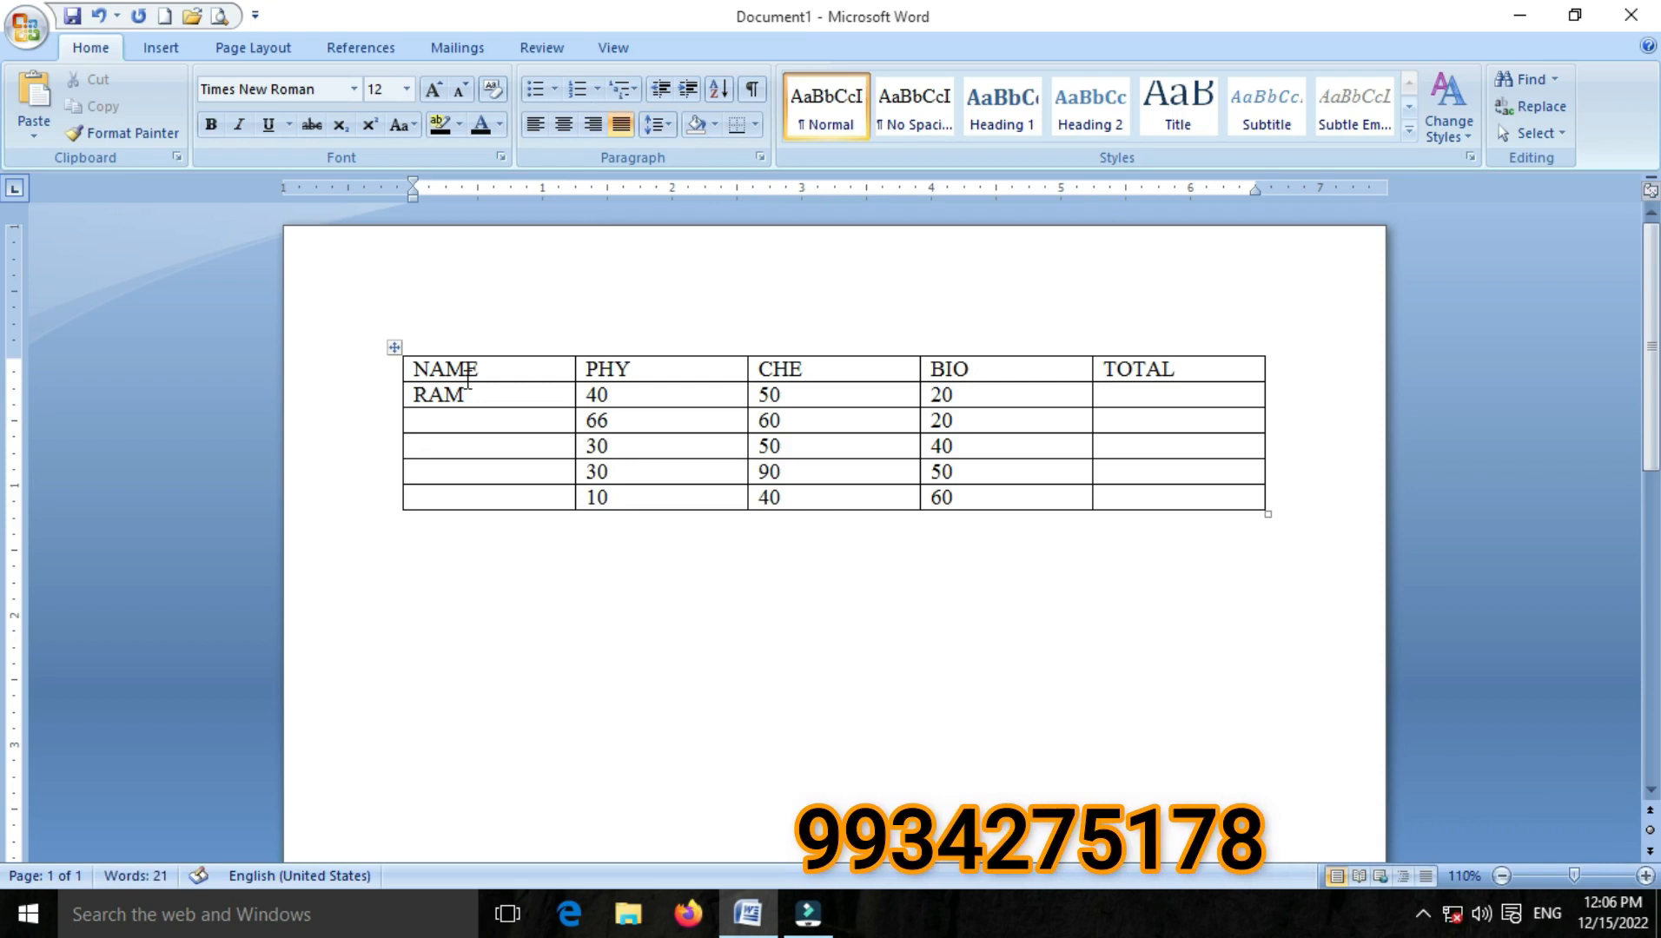
# Enter the other four students' names in the empty cells of the NAME column
pyautogui.press('Up')
pyautogui.press('Up')
pyautogui.press('Home')
pyautogui.press('Left')
pyautogui.press('Up')
pyautogui.press('Up')
pyautogui.write('SHYM')
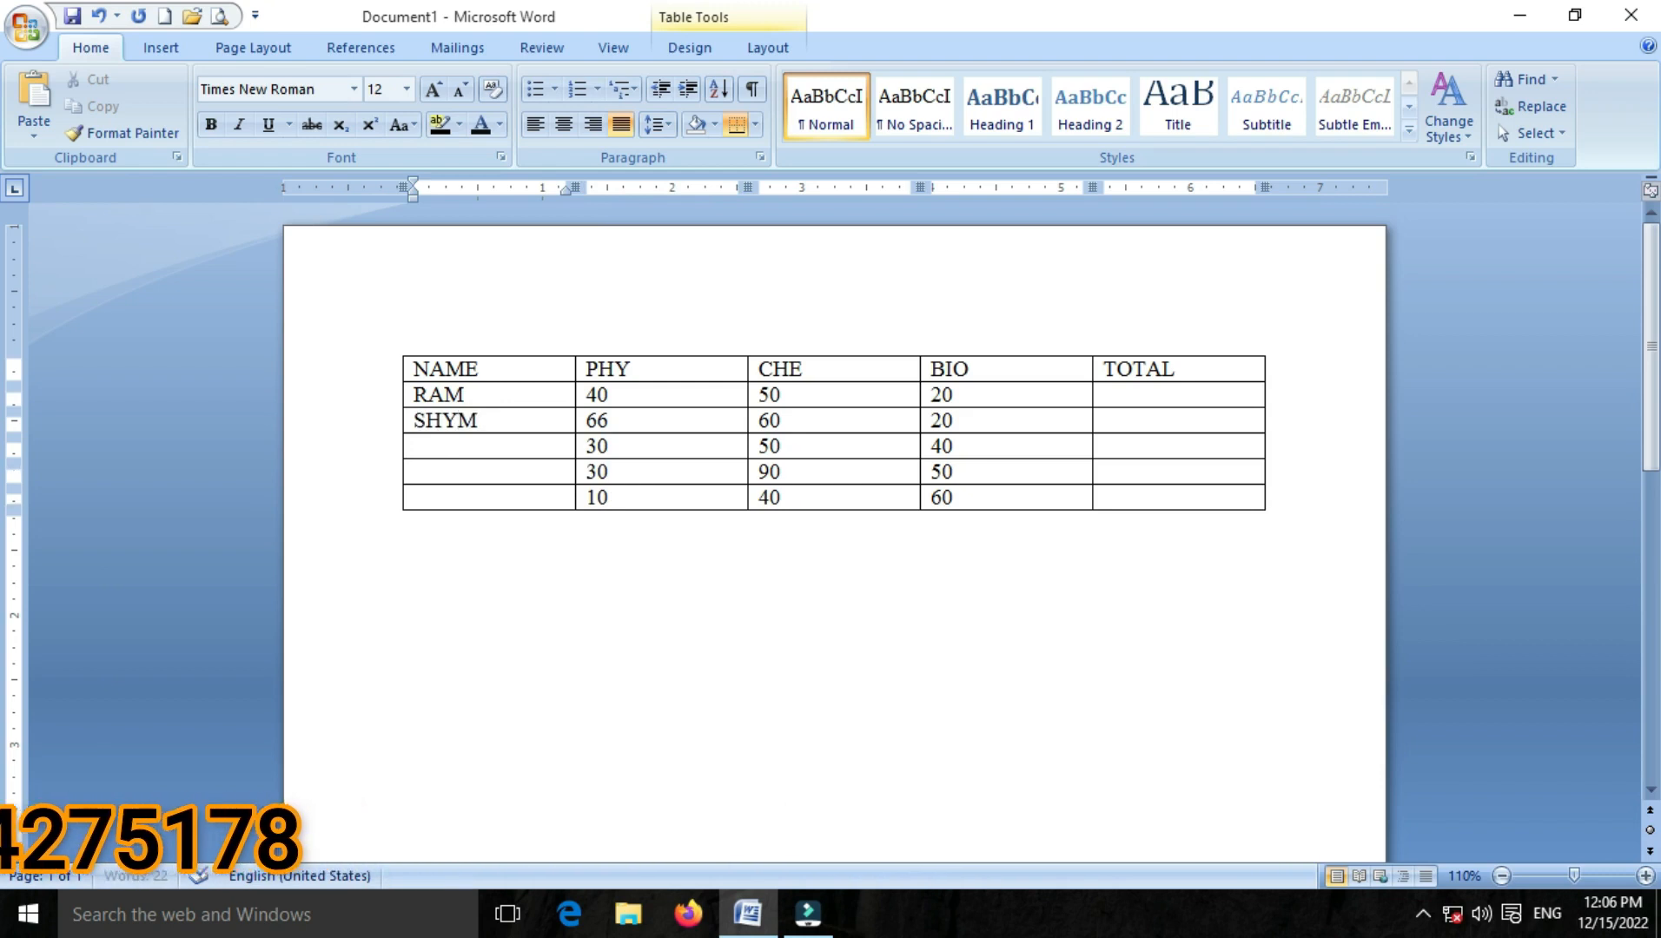
pyautogui.press('BackSpace')
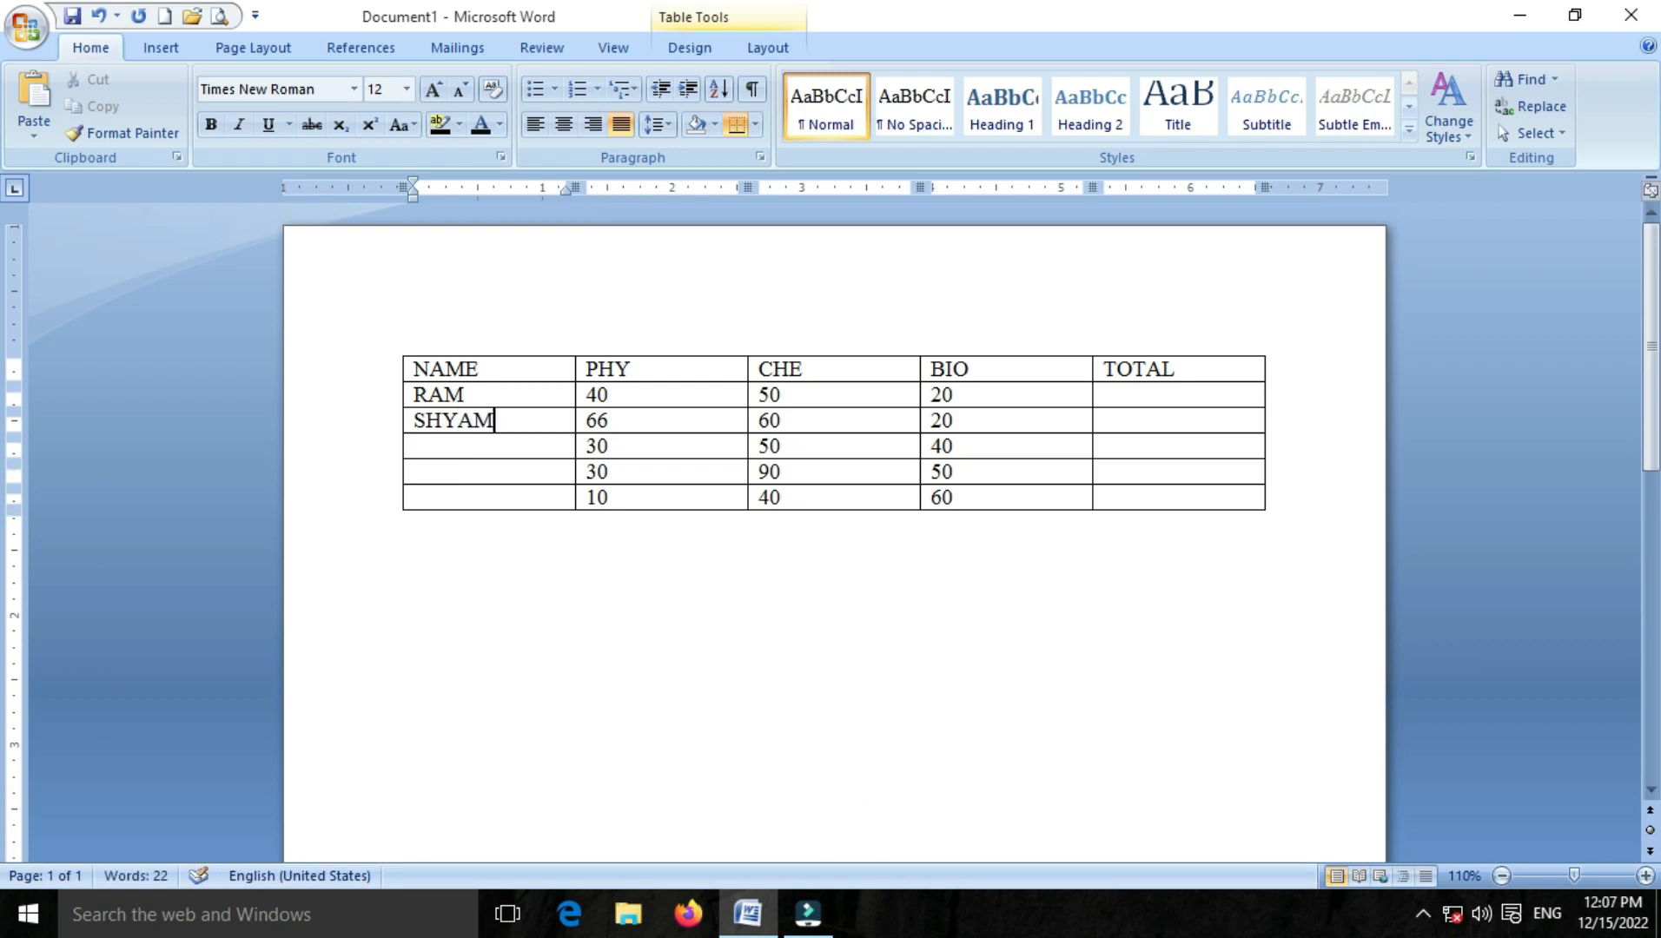
pyautogui.write('MOH')
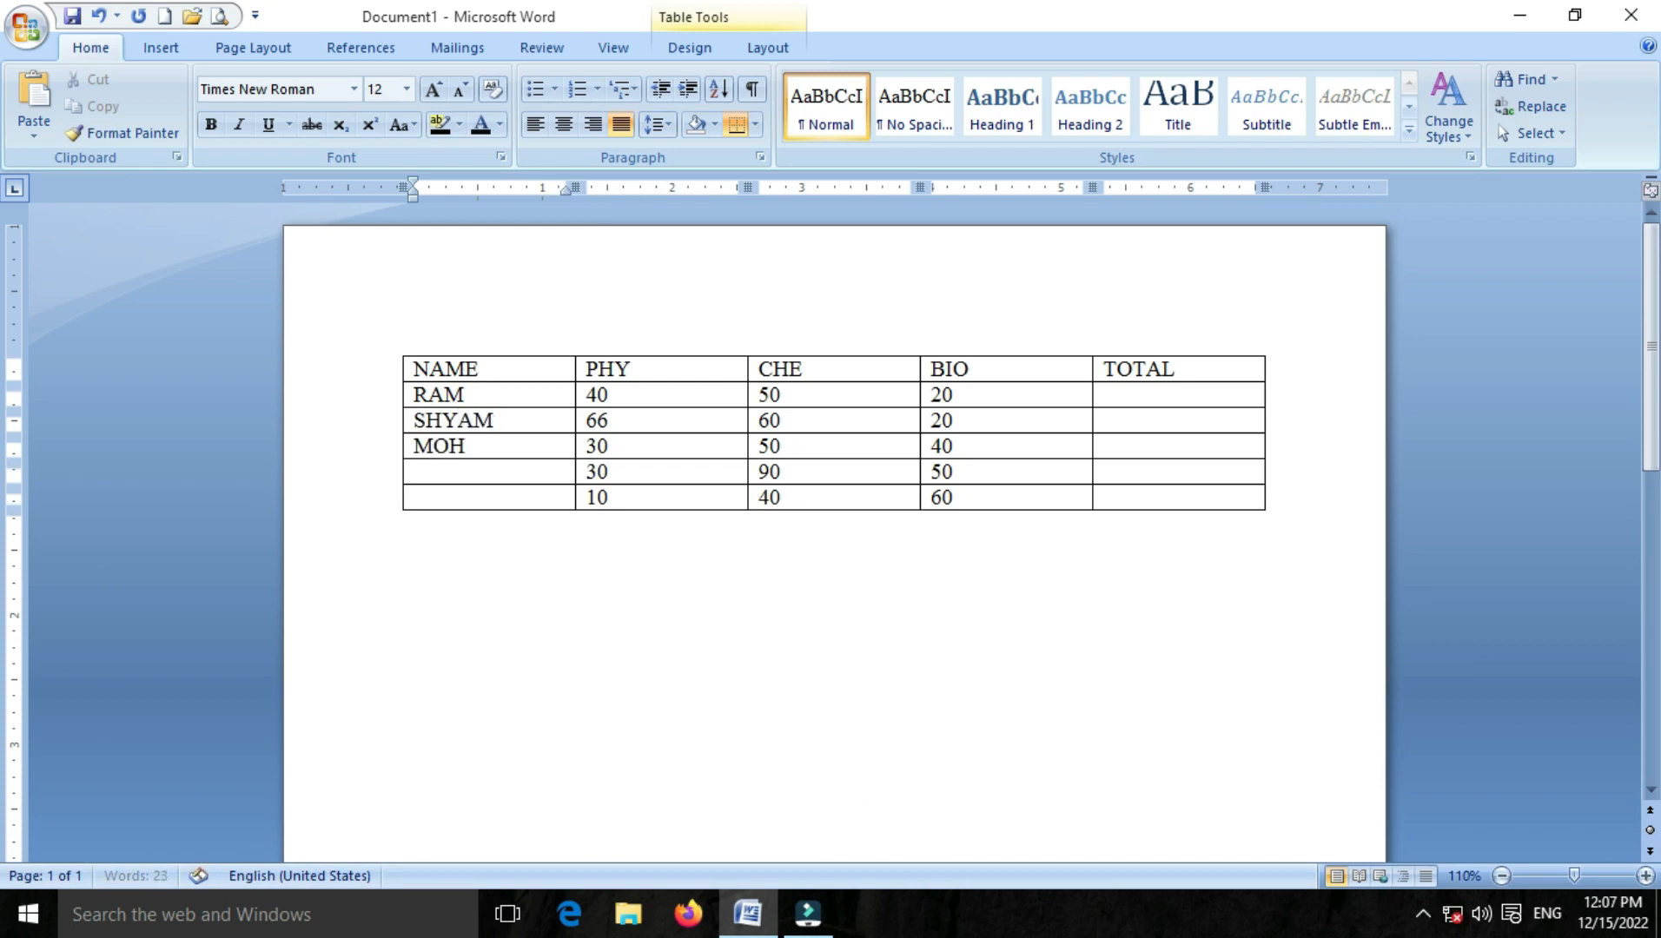
pyautogui.write('RAVI')
pyautogui.press('Down')
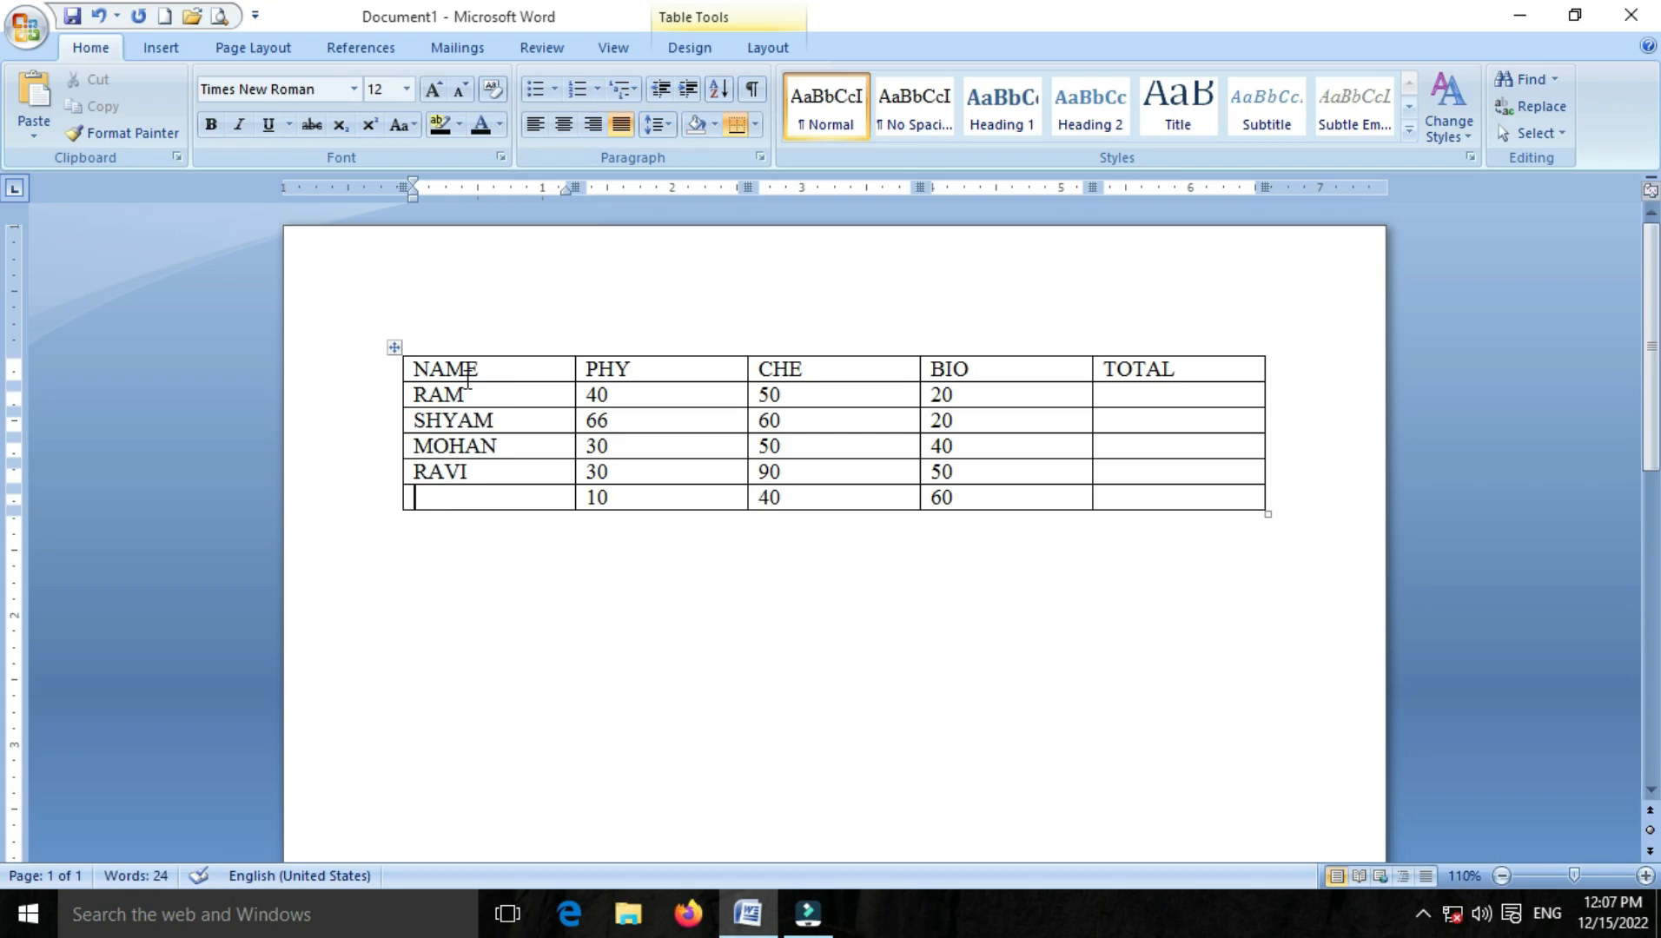
pyautogui.write('MONI')
# Insert the formula =SUM(LEFT) in the first student's TOTAL cell
pyautogui.click(1124, 393)
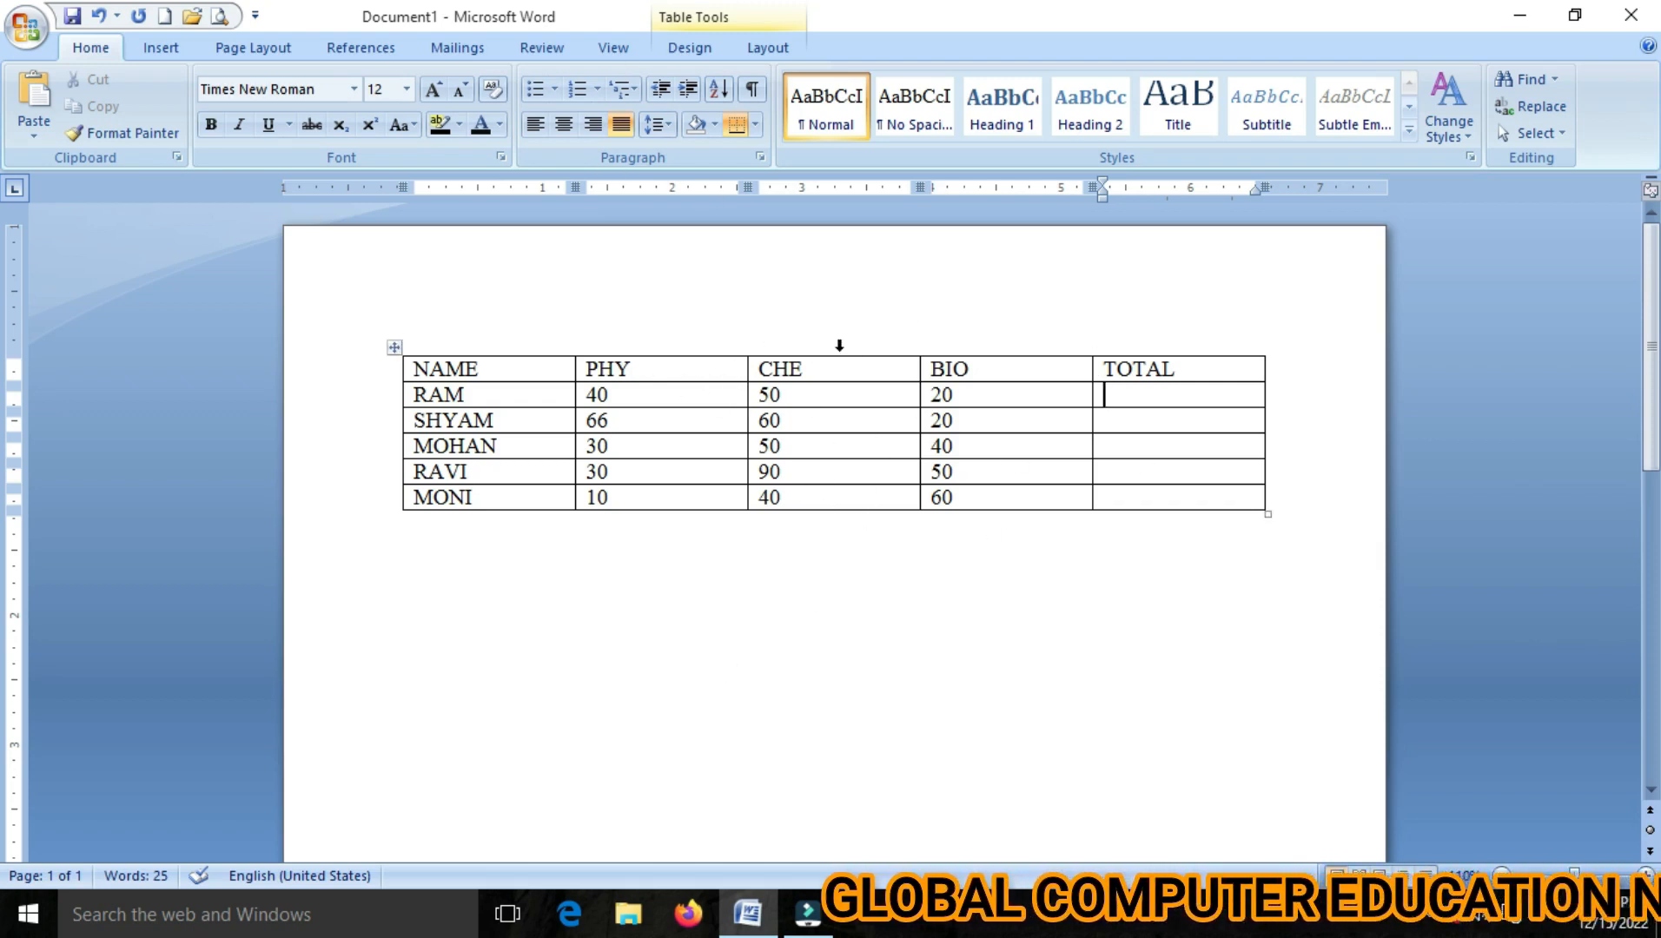
pyautogui.click(755, 49)
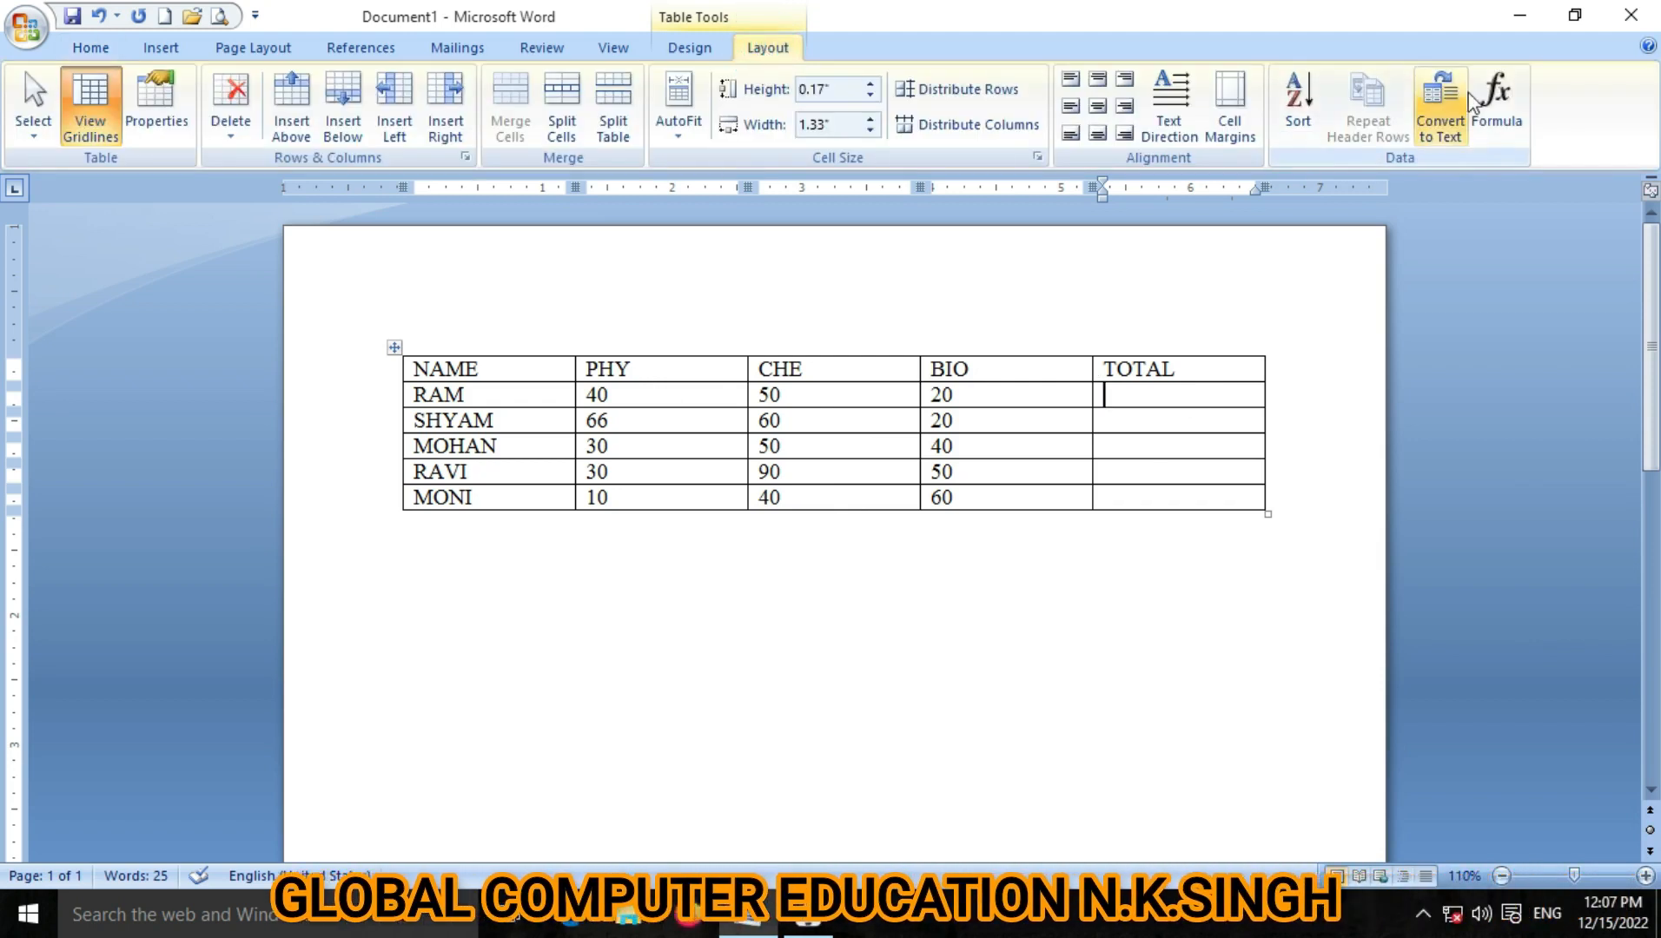
pyautogui.click(1490, 117)
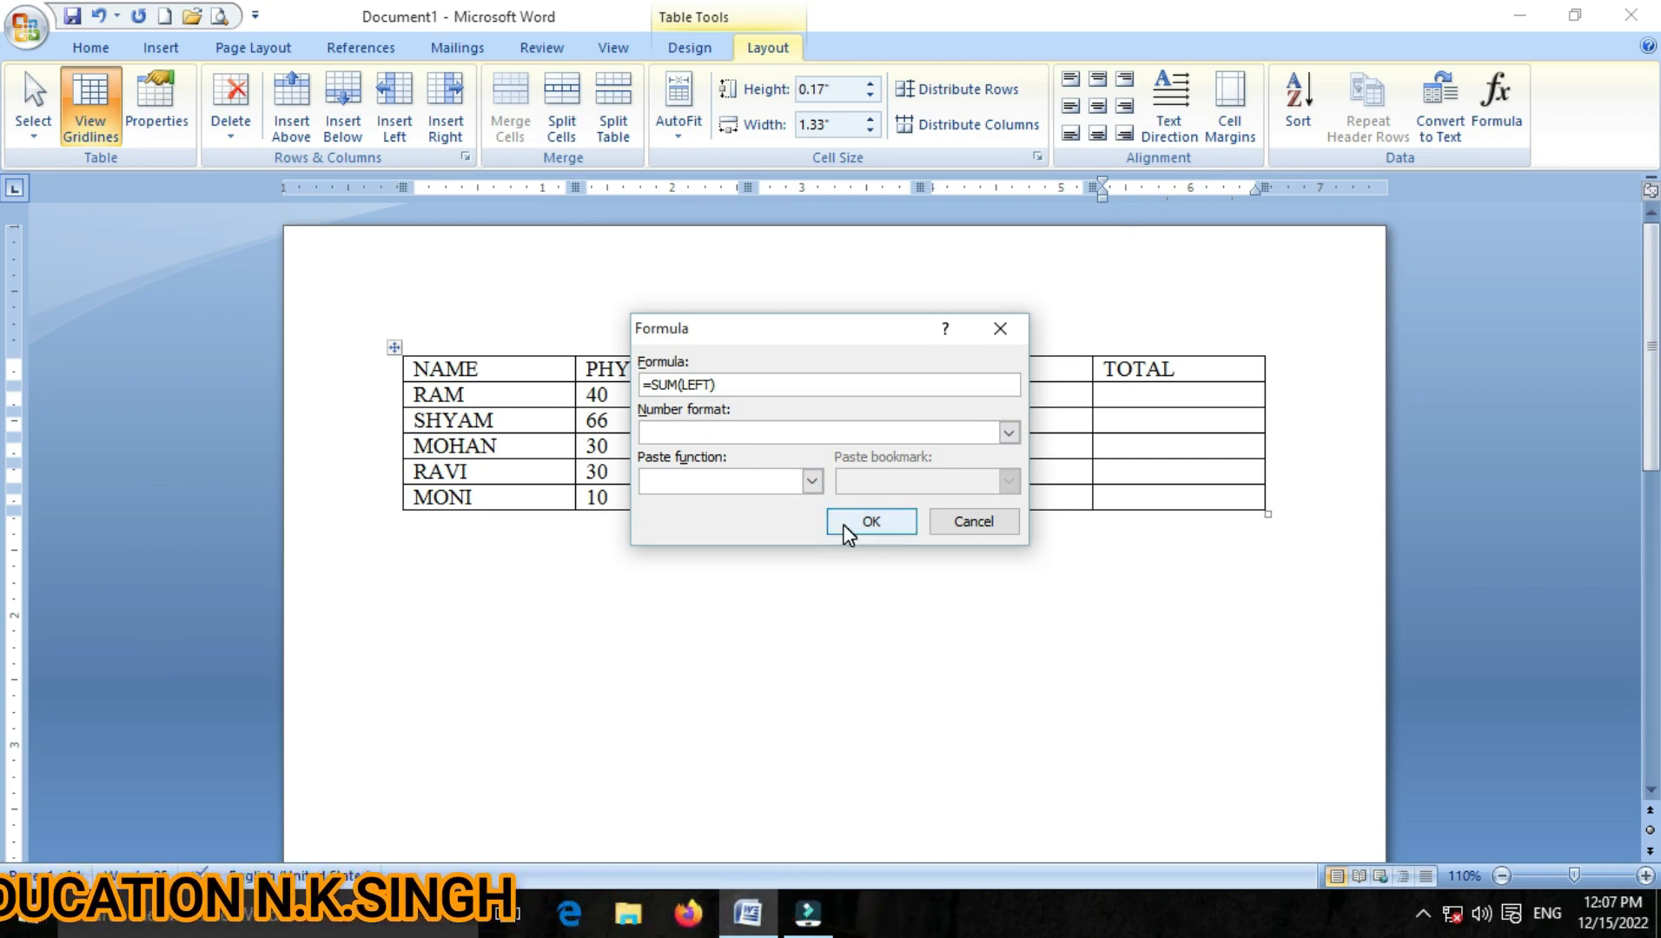
pyautogui.click(870, 522)
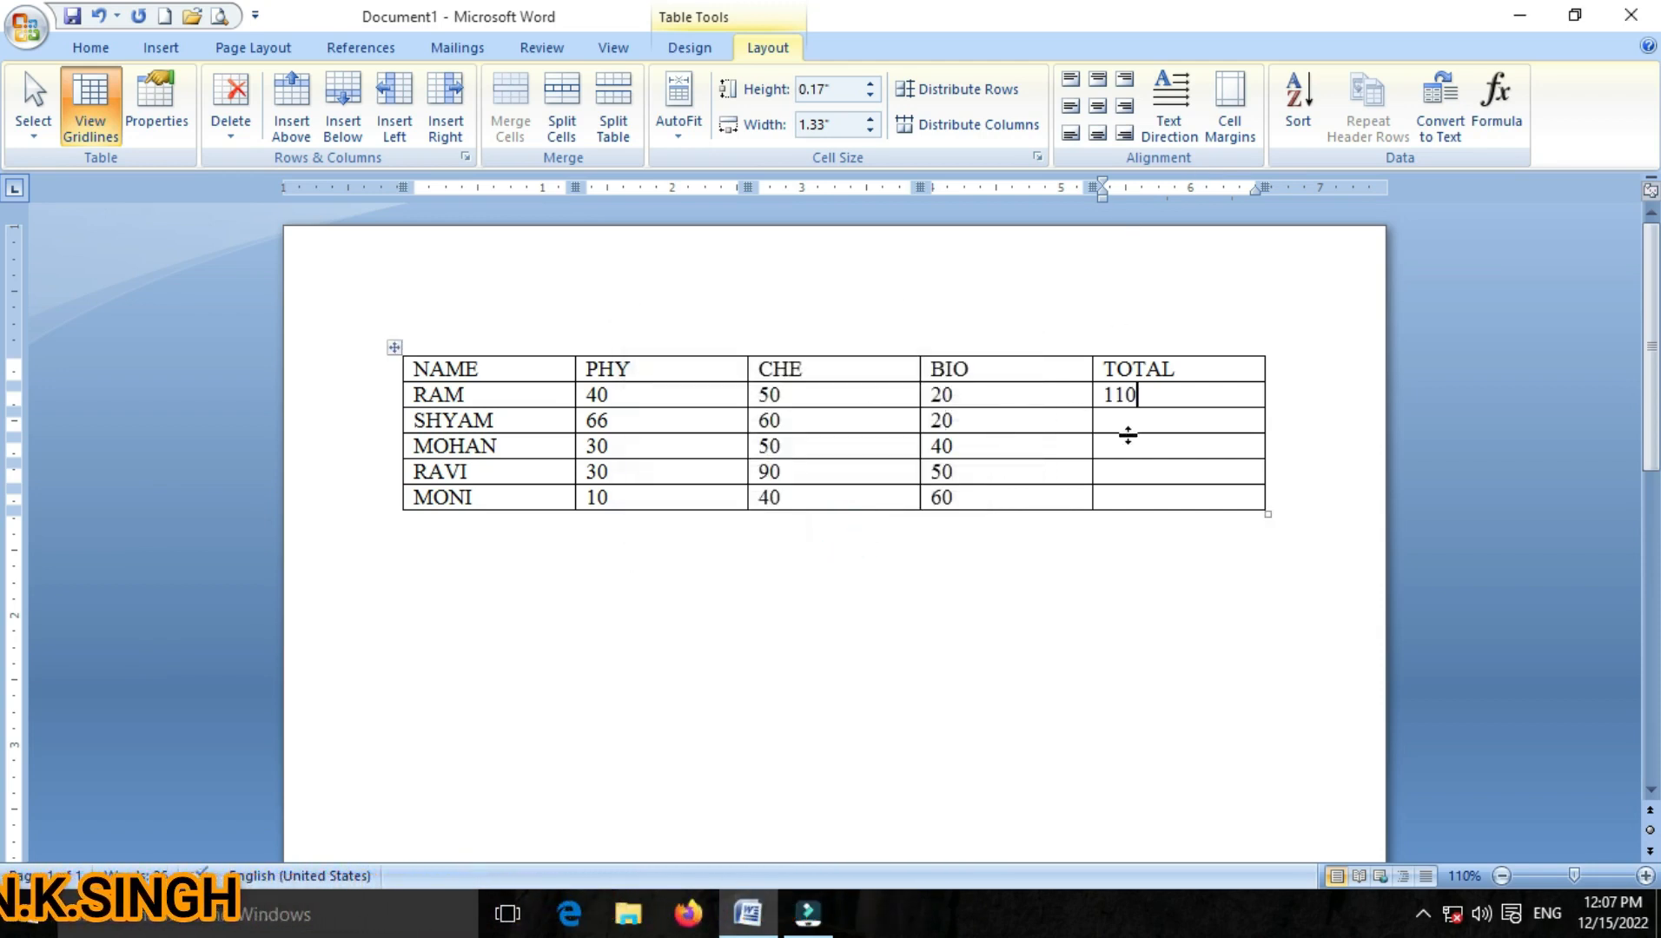
# Insert a formula in the second student's TOTAL cell, replacing the suggested ABOVE argument to make it =SUM(LEFT)
pyautogui.click(1127, 417)
pyautogui.click(1513, 127)
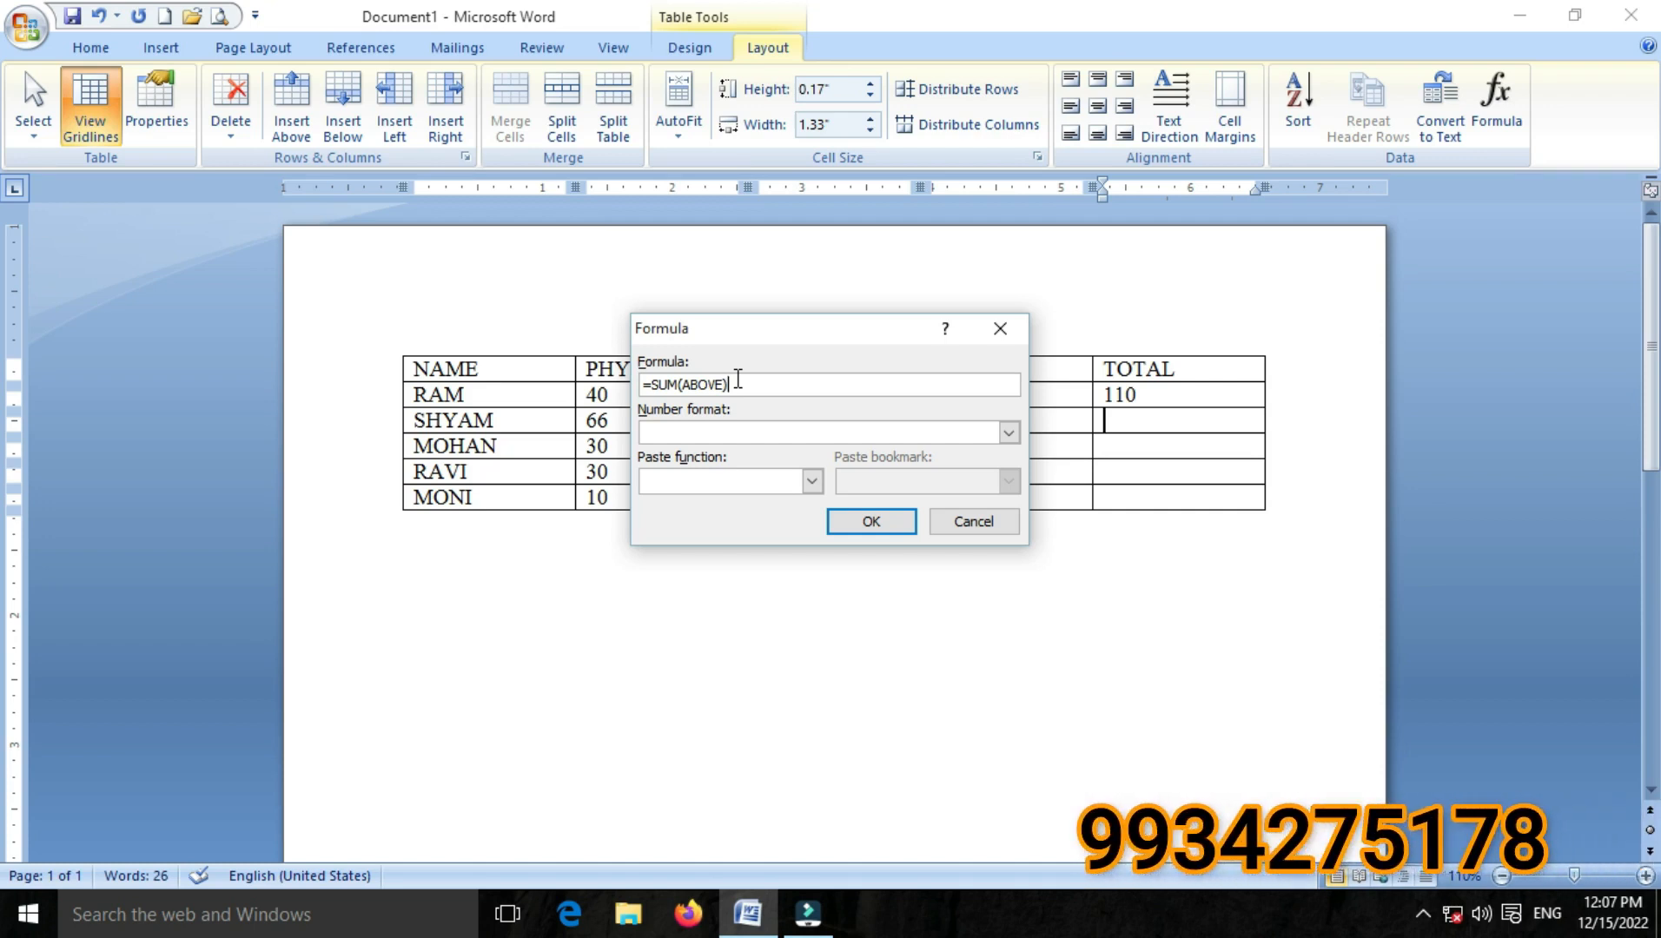
pyautogui.press('BackSpace')
pyautogui.press('BackSpace')
pyautogui.press('BackSpace')
pyautogui.press('BackSpace')
pyautogui.press('BackSpace')
pyautogui.press('BackSpace')
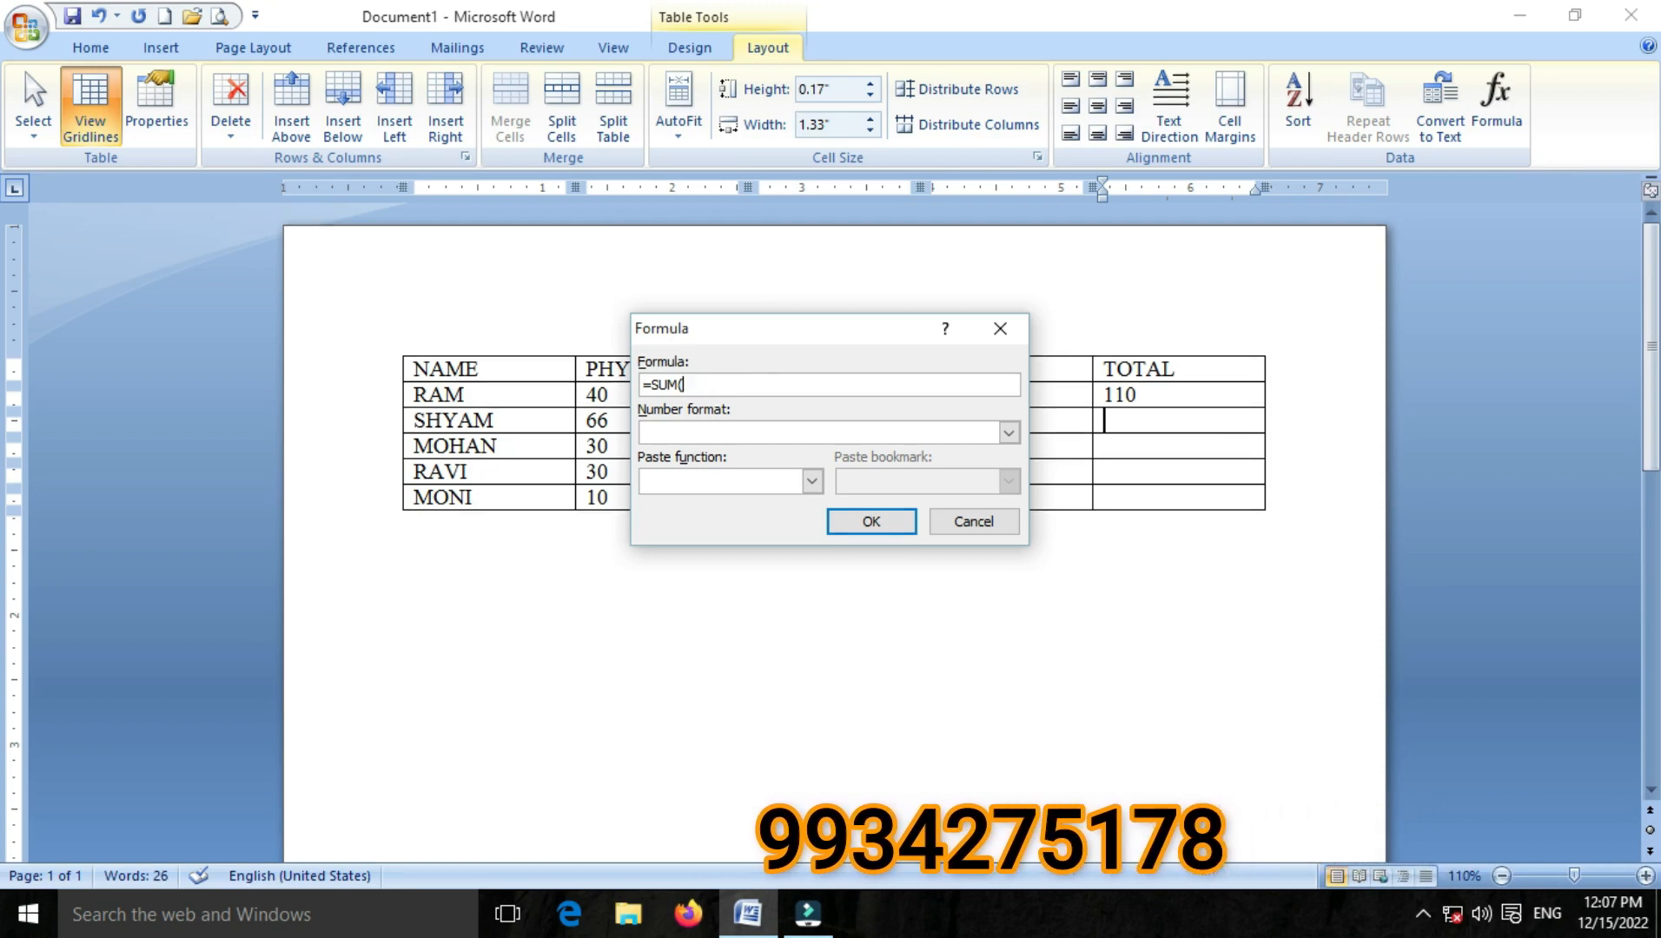
pyautogui.write('LEFT')
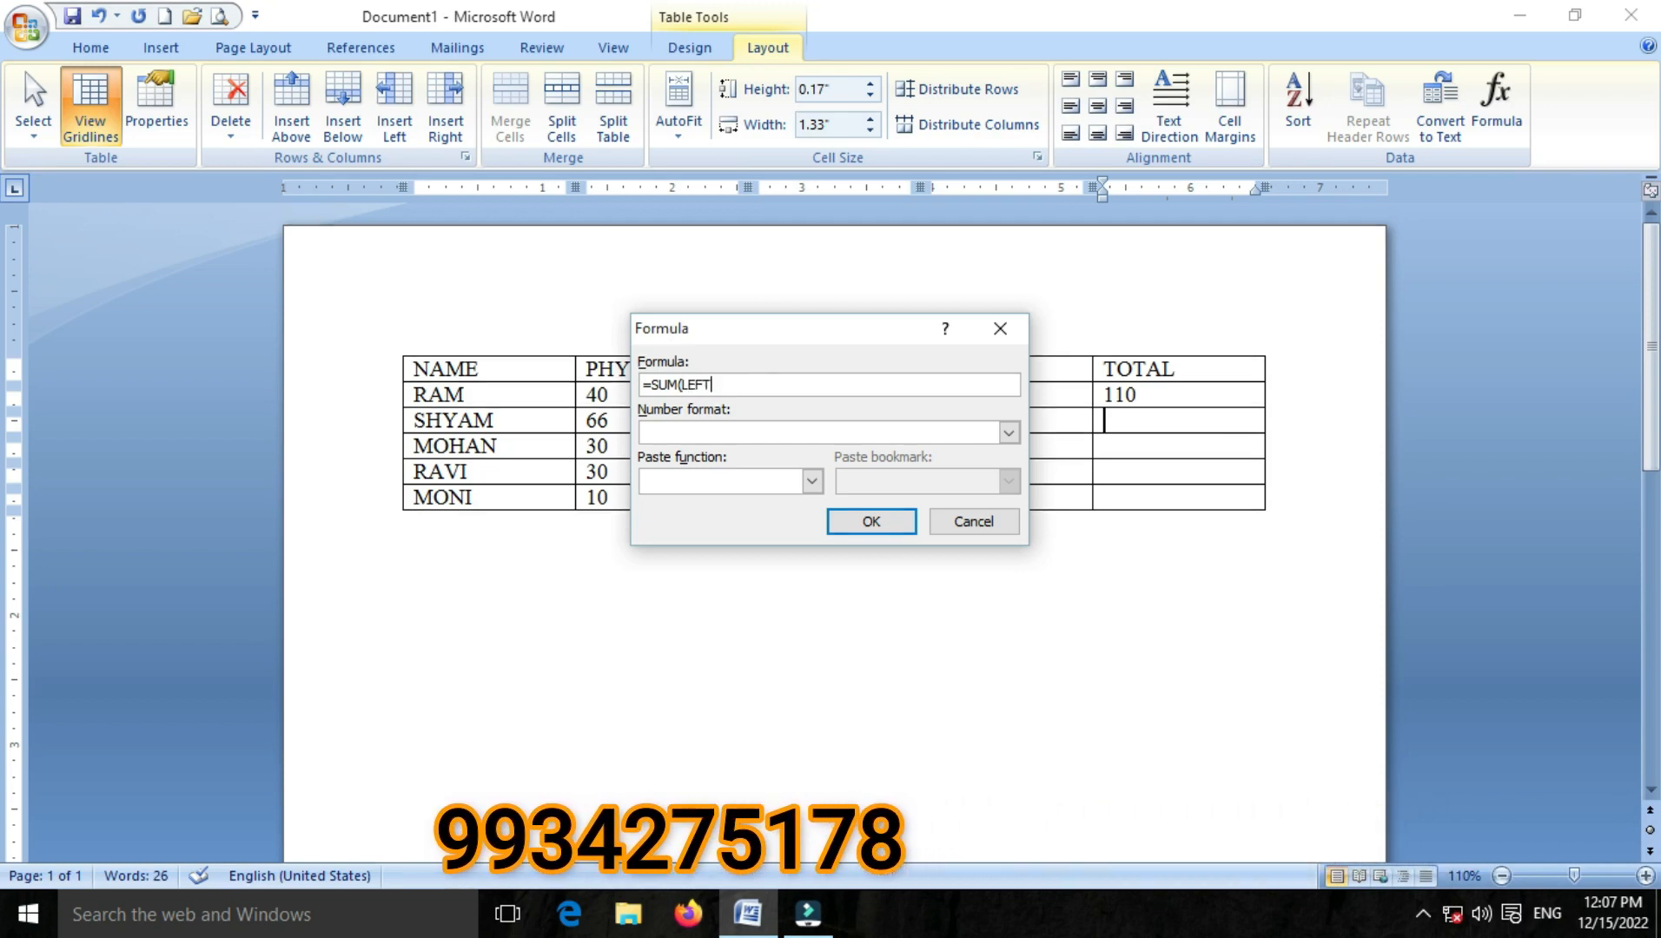
pyautogui.write(')')
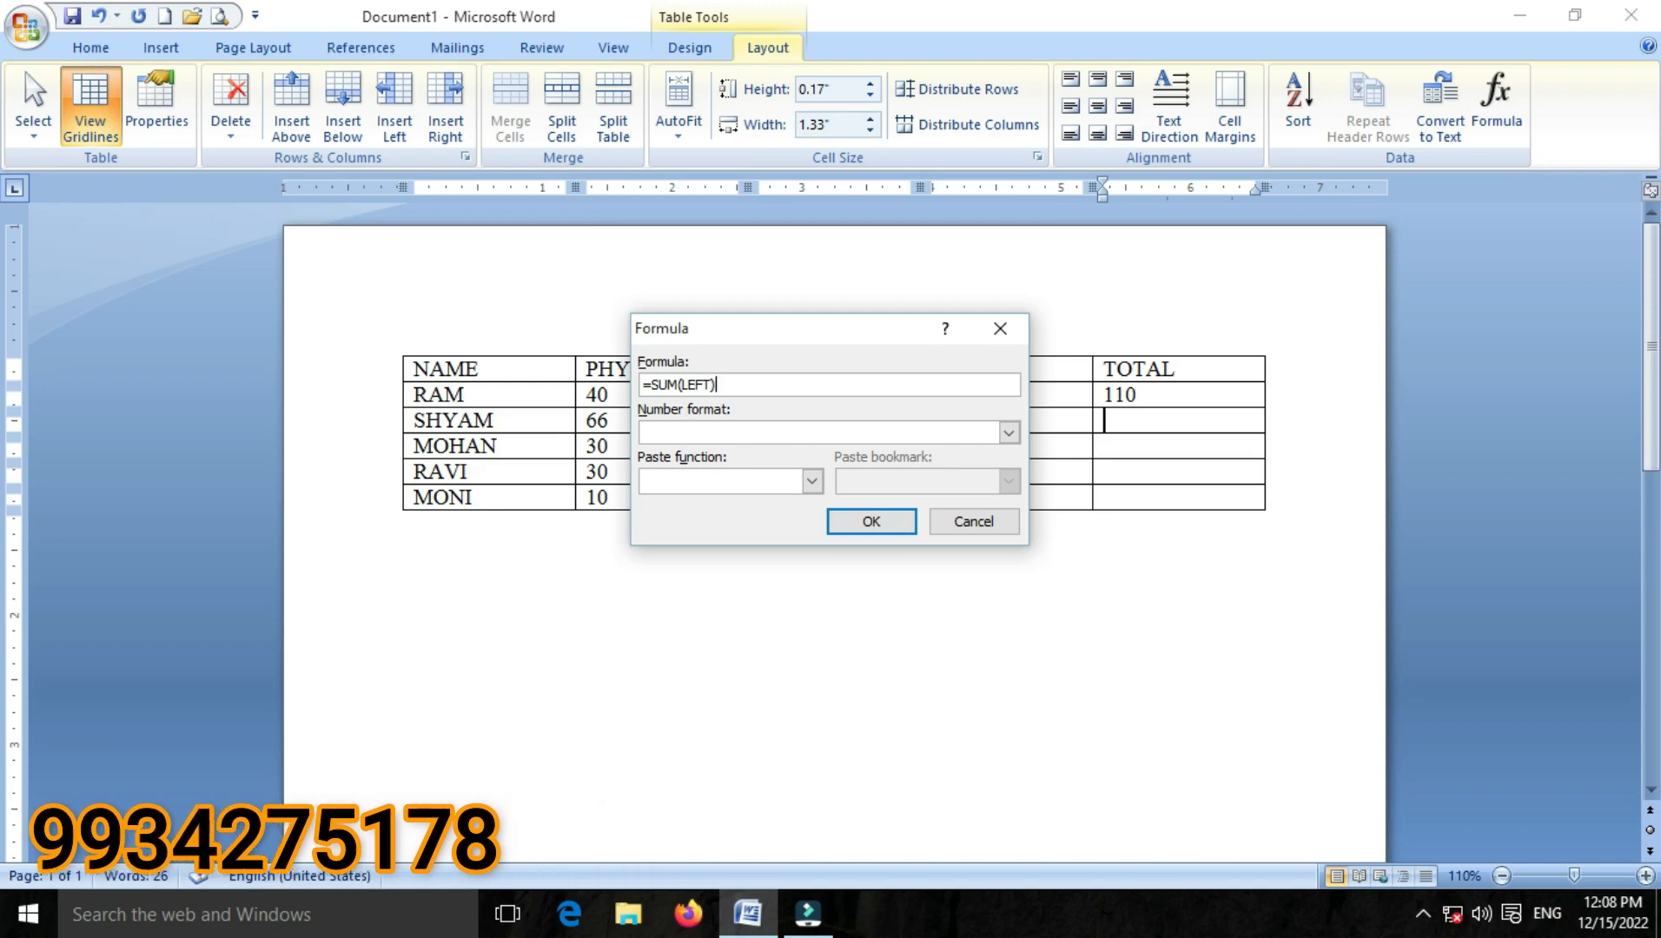
pyautogui.click(897, 526)
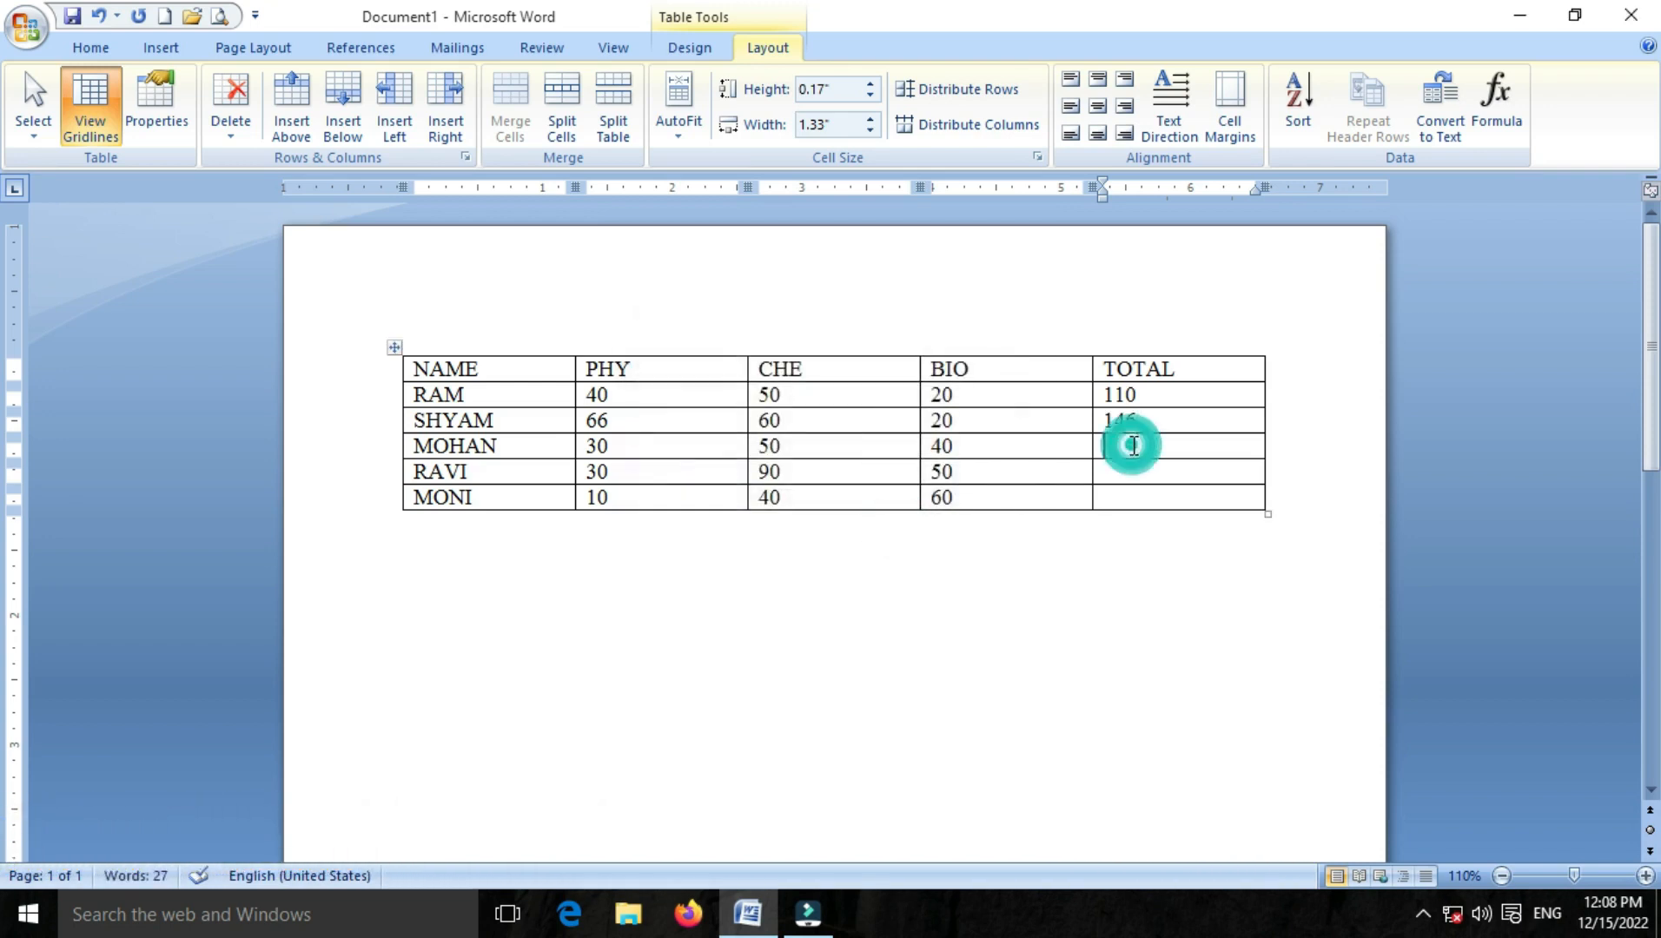
# Insert a formula in the third student's TOTAL cell, changing the suggested argument to make it =SUM(LEFT)
pyautogui.click(1485, 122)
pyautogui.press('BackSpace')
pyautogui.press('BackSpace')
pyautogui.press('BackSpace')
pyautogui.press('BackSpace')
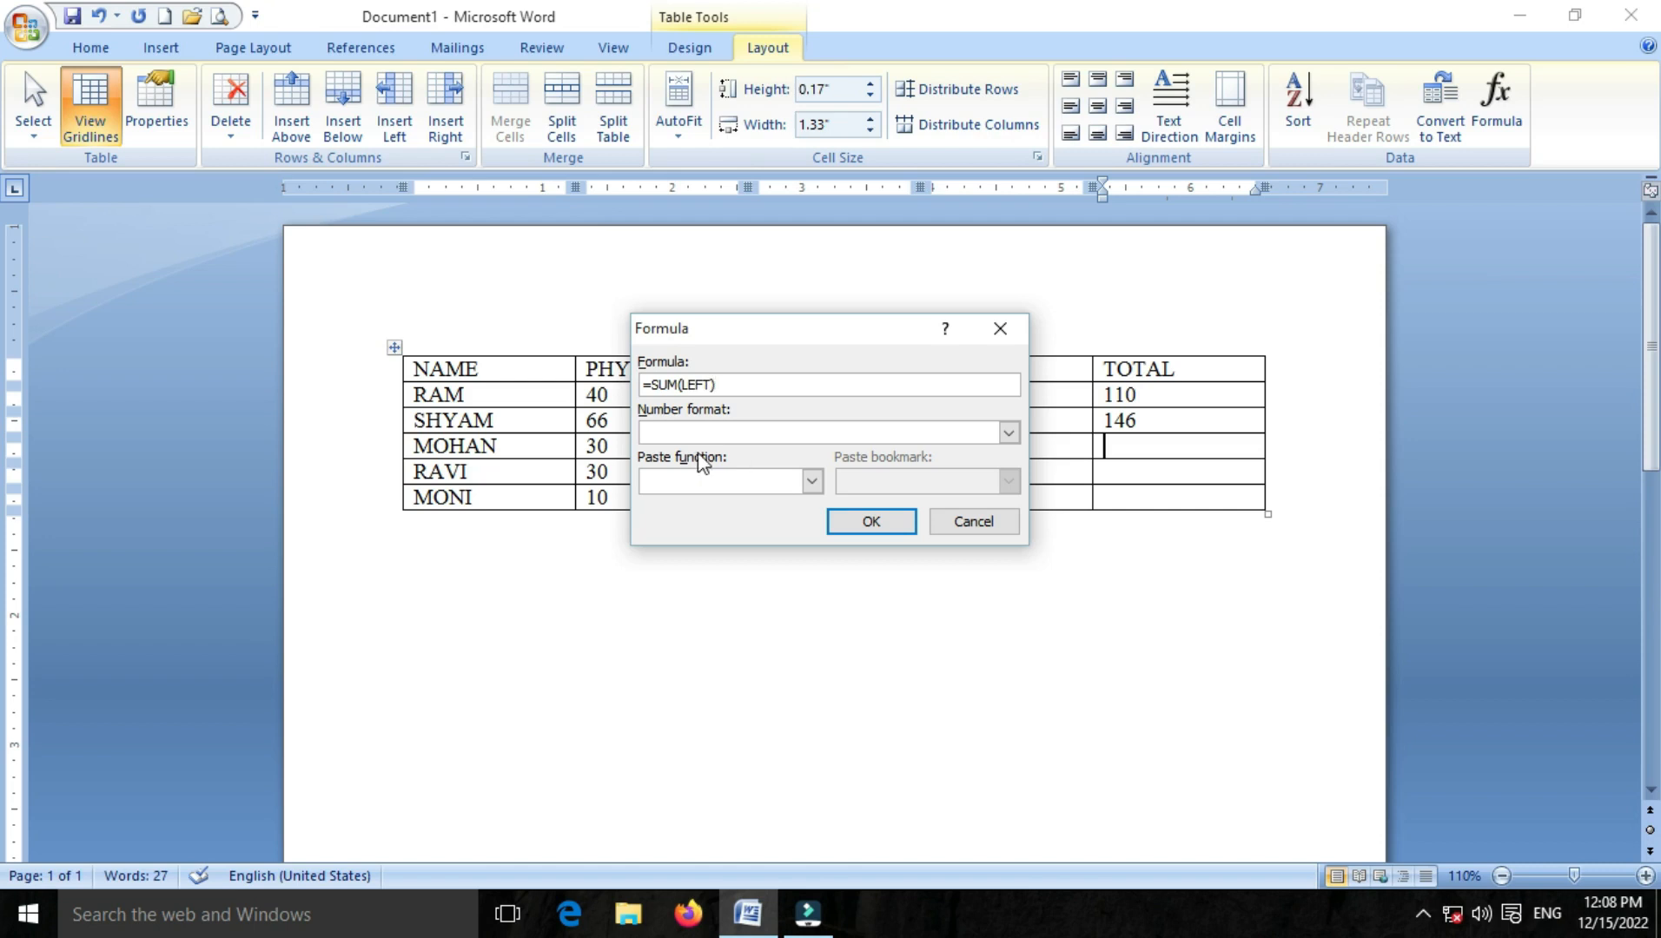
pyautogui.click(902, 522)
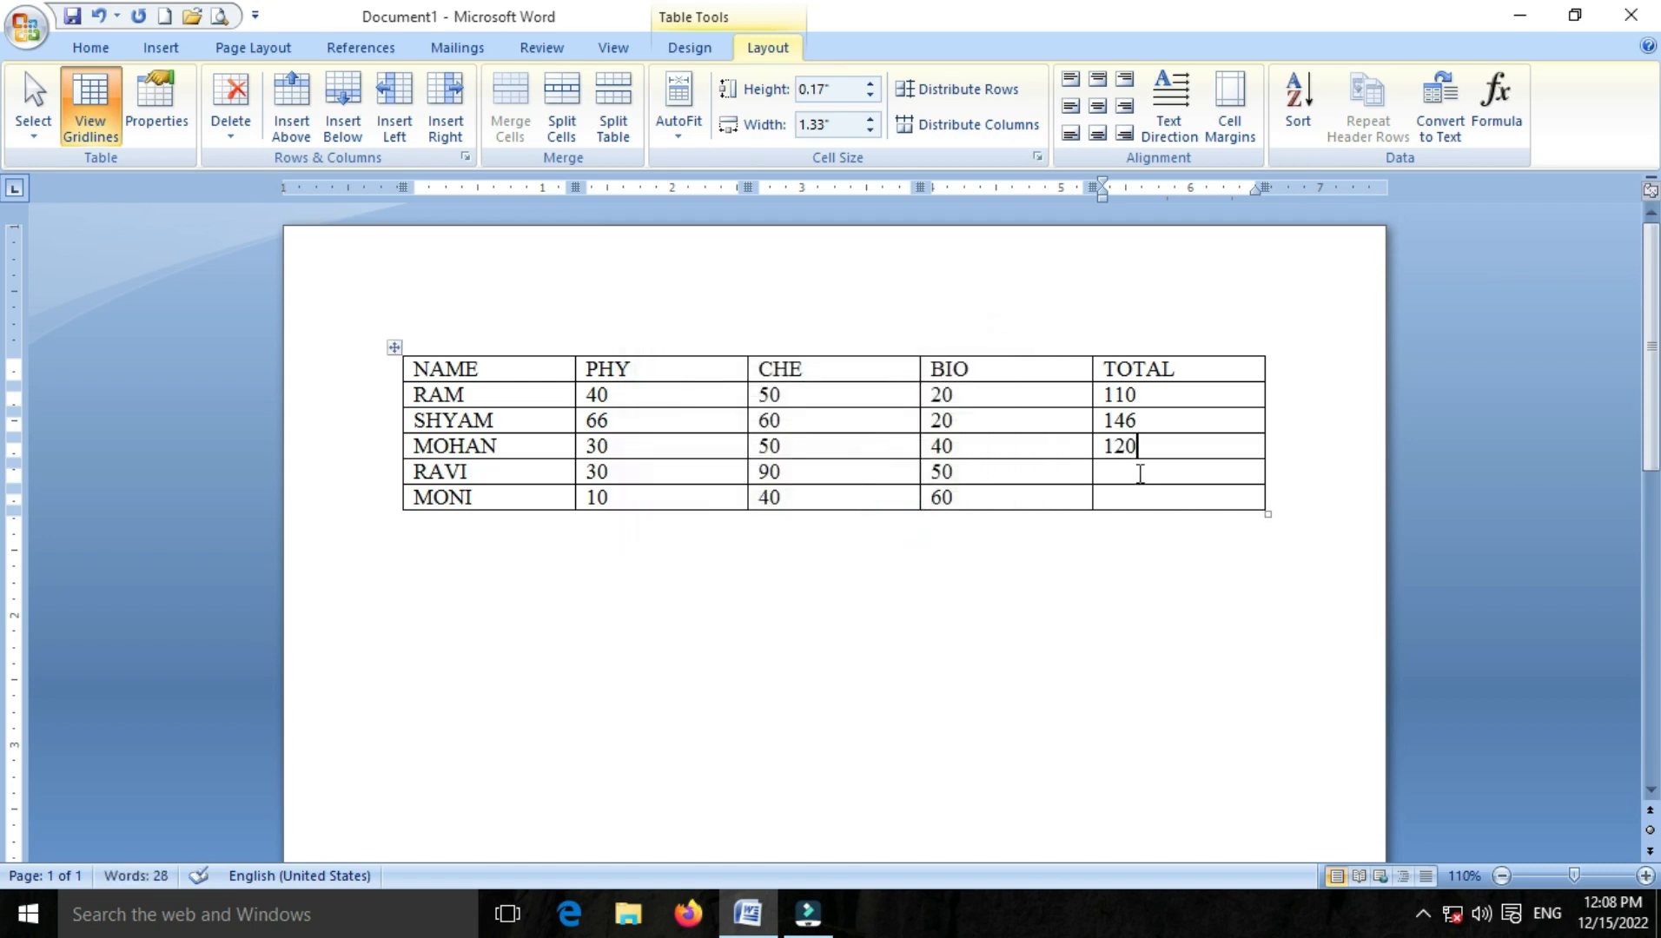
# Insert the formula =SUM(LEFT) in the TOTAL cells of the fourth and fifth students
pyautogui.click(1496, 102)
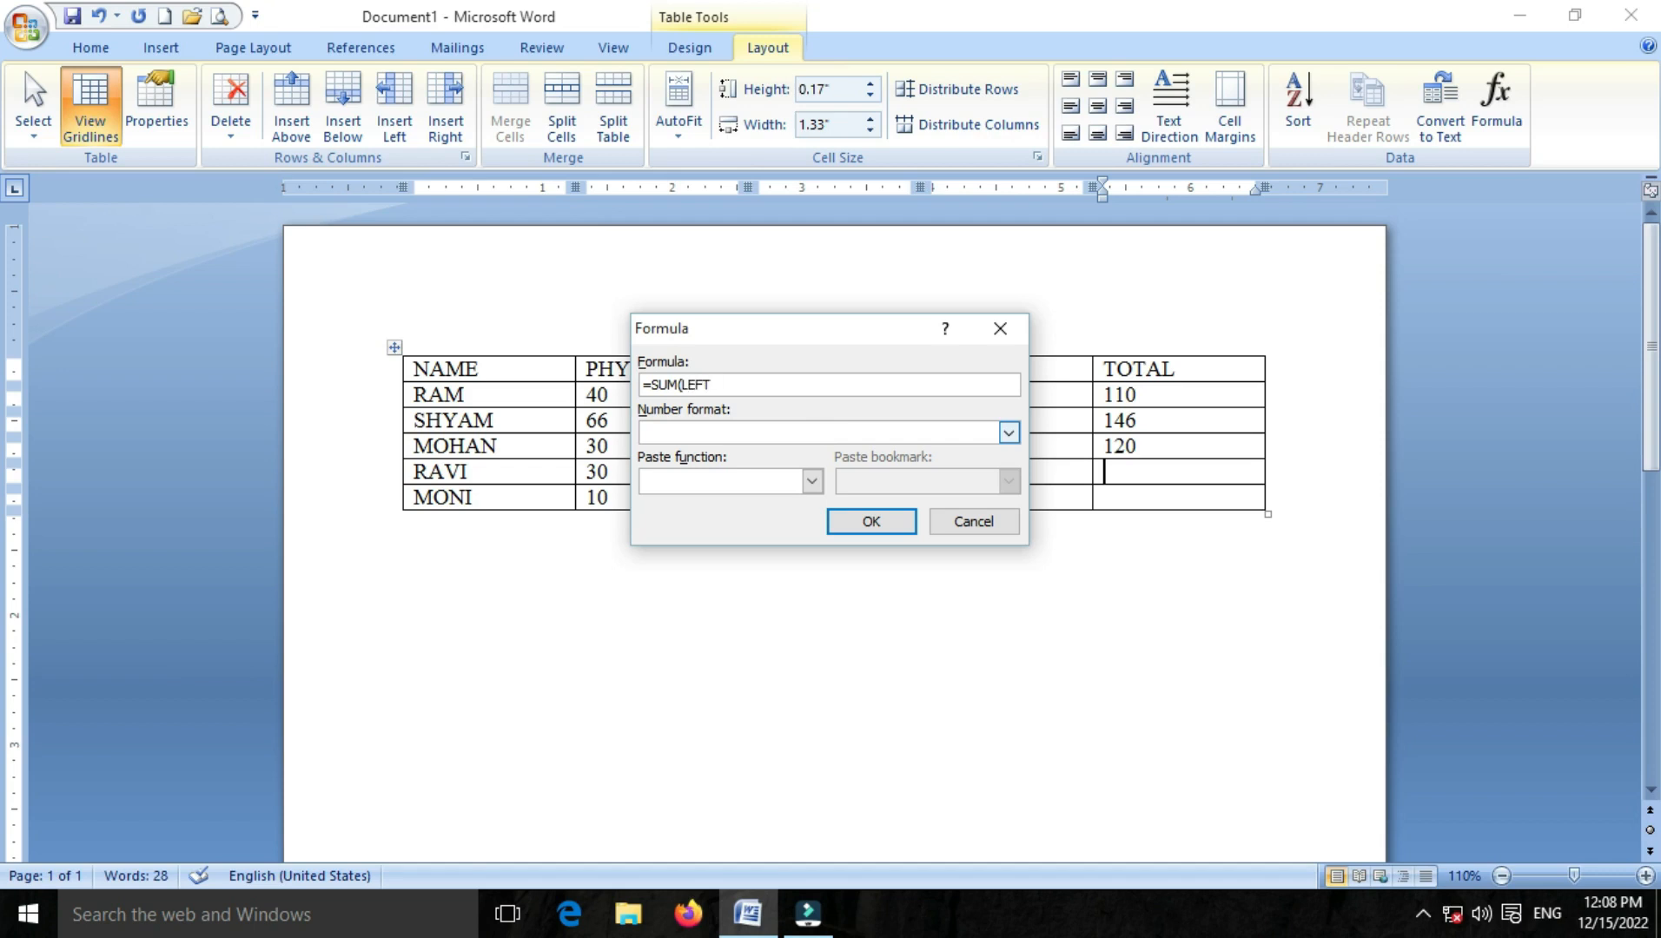
pyautogui.click(871, 522)
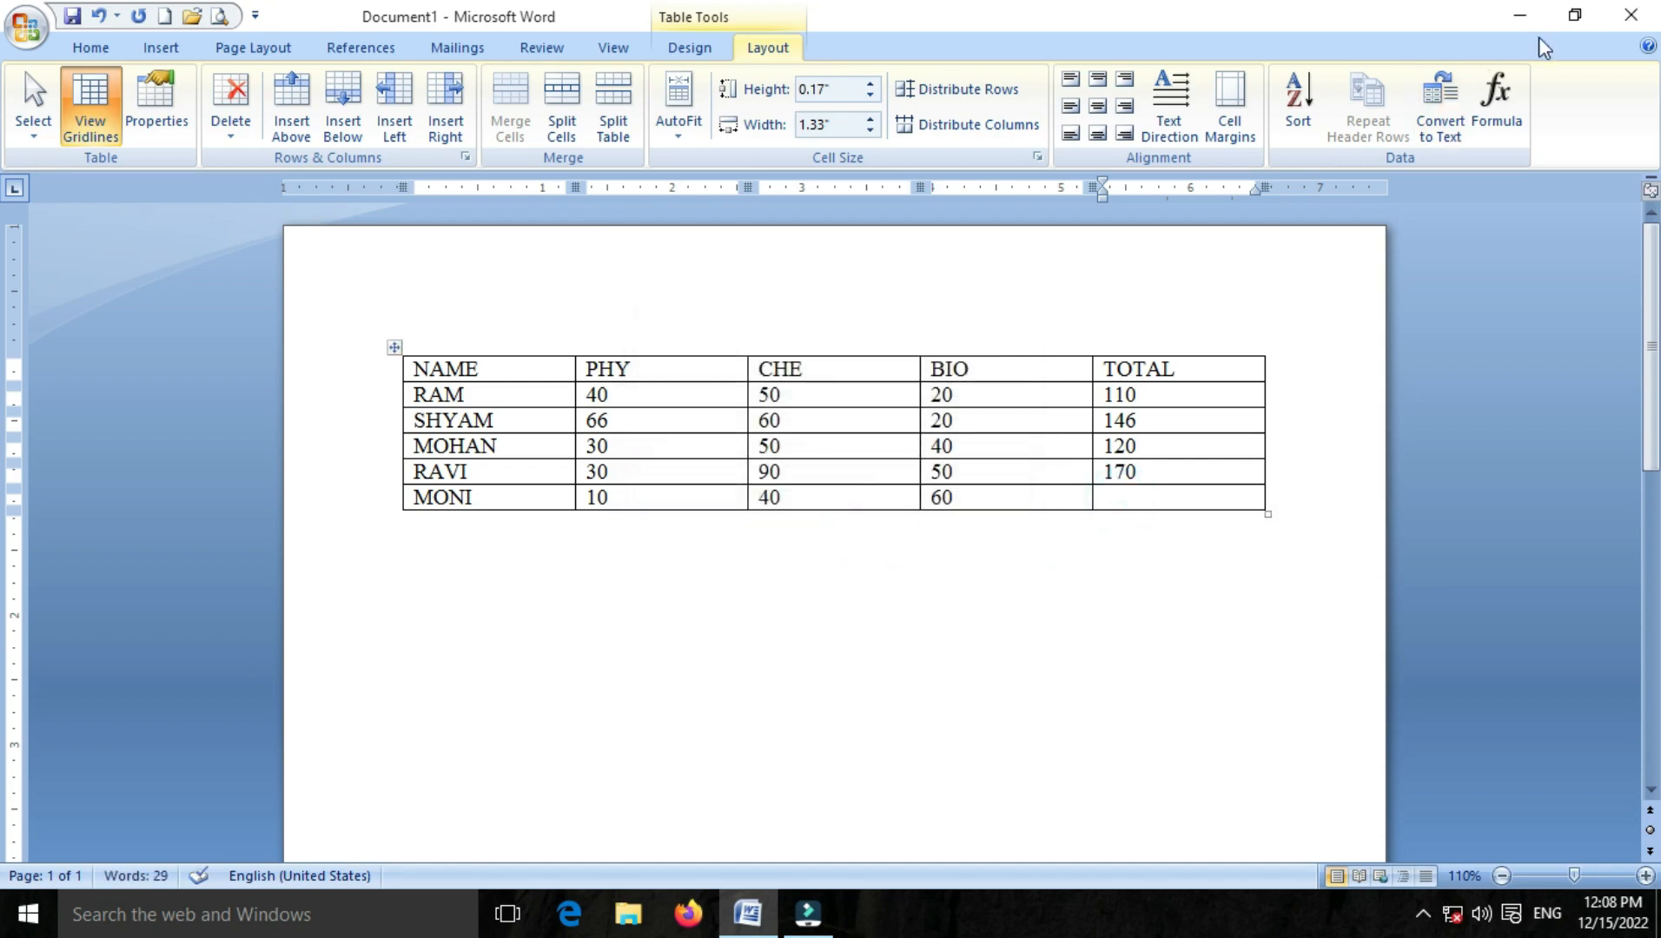
pyautogui.click(1500, 100)
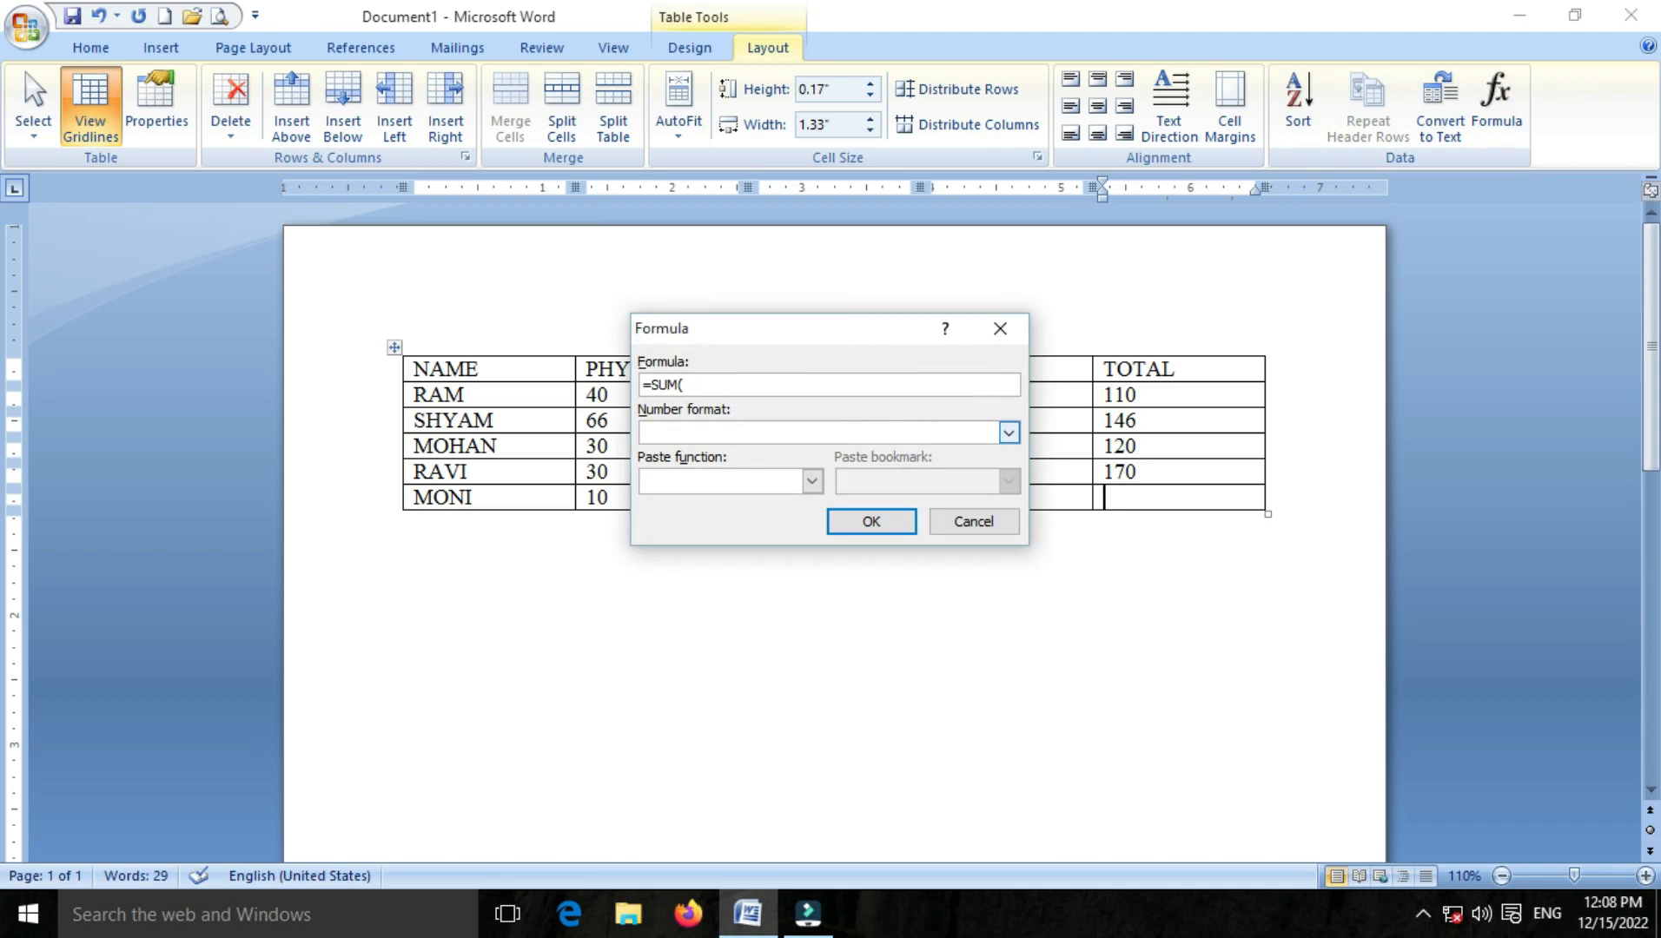
pyautogui.write('LEFT')
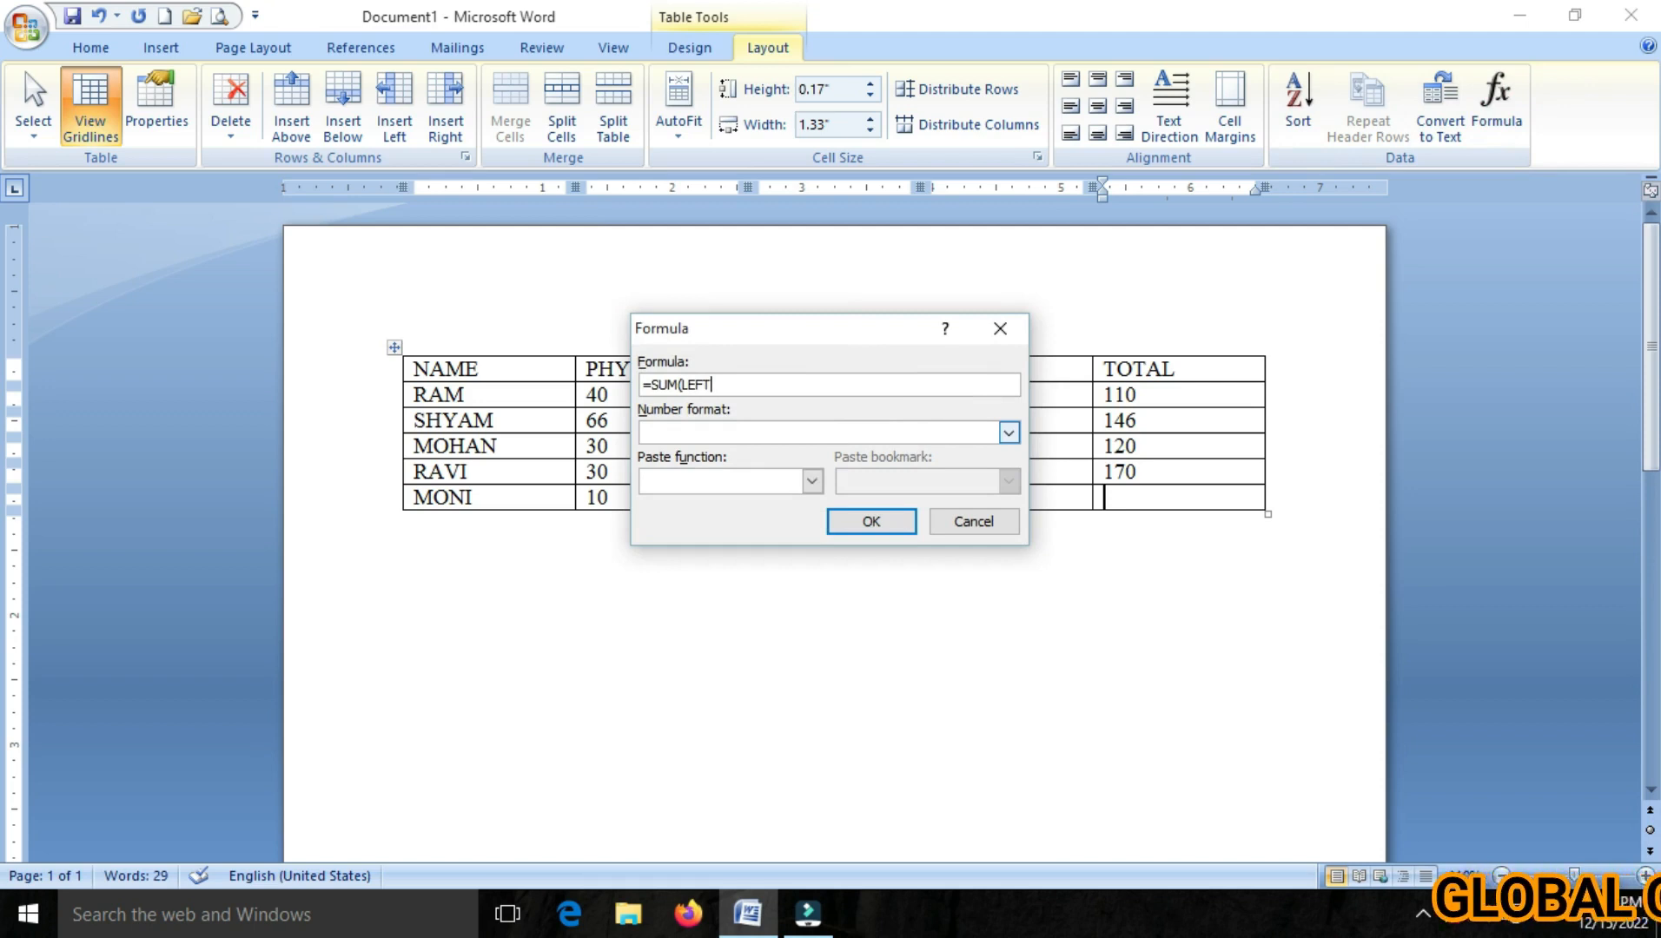
pyautogui.write(')')
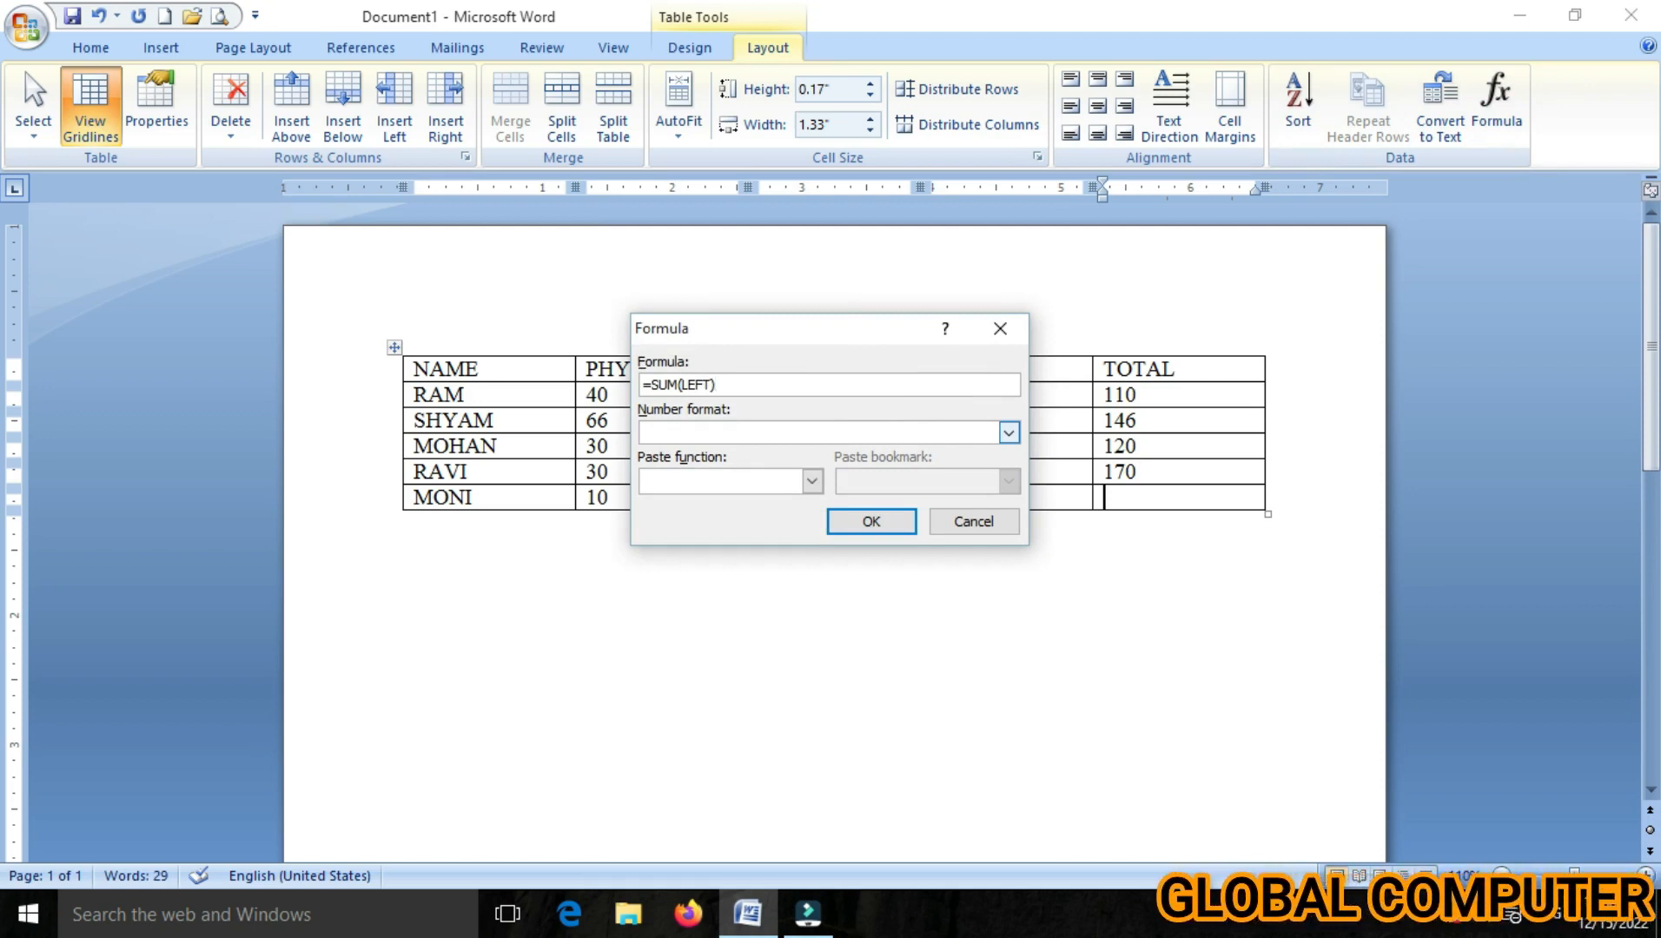
pyautogui.click(886, 519)
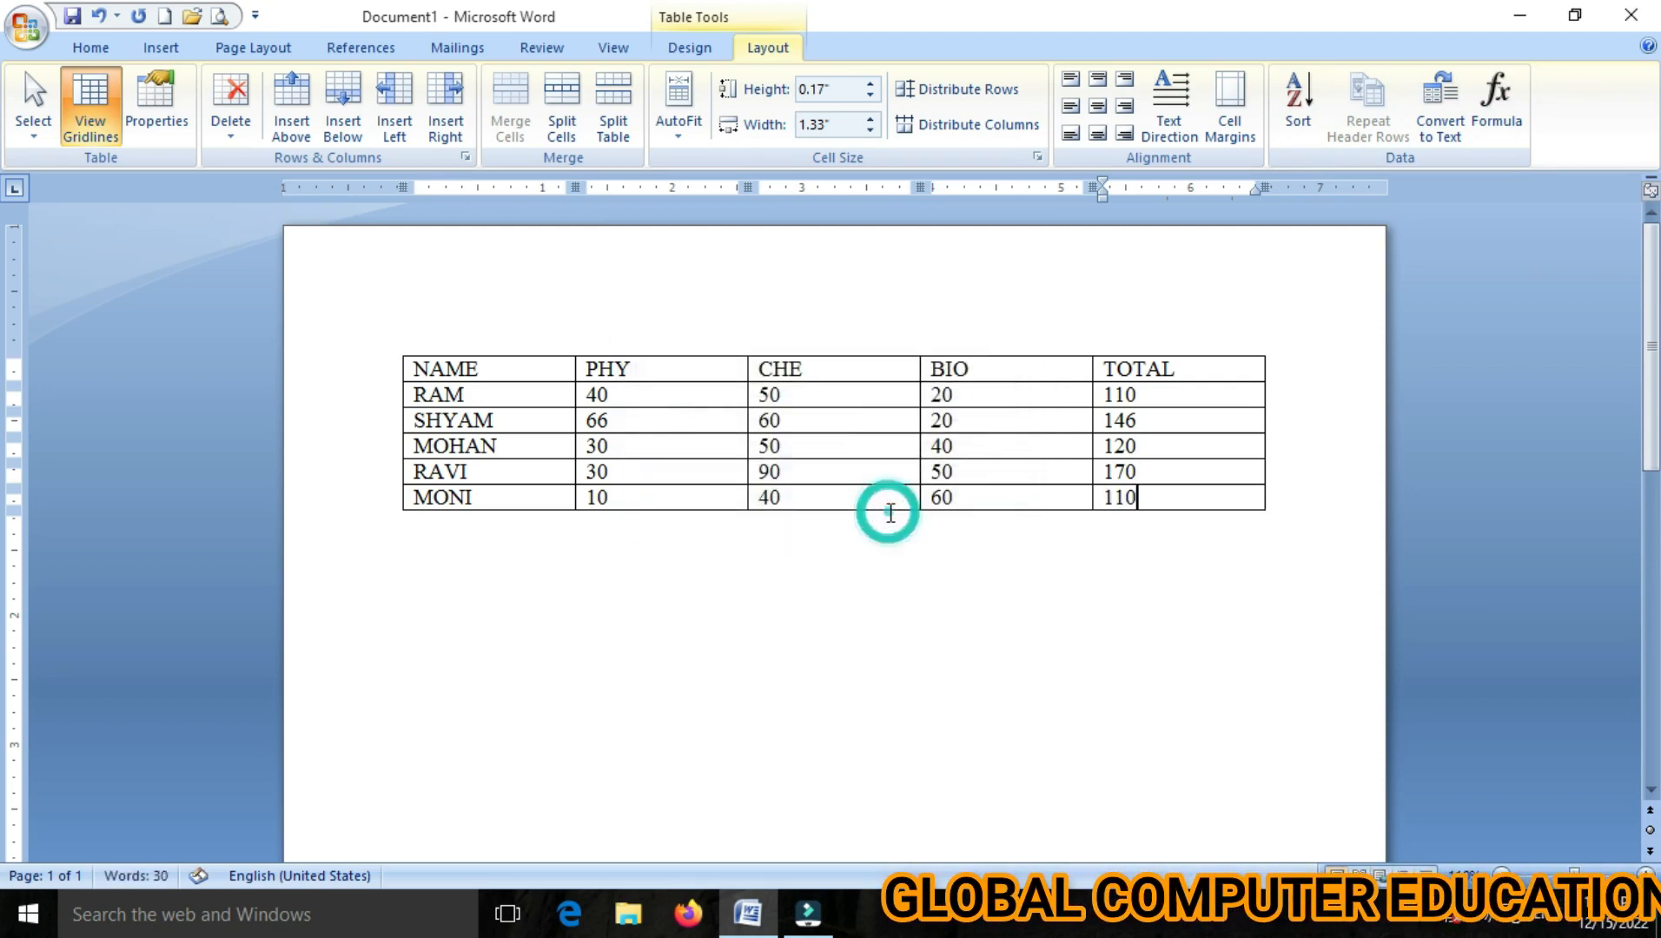
# Insert a new column between CHE and BIO and enter MATH as its heading
pyautogui.click(790, 425)
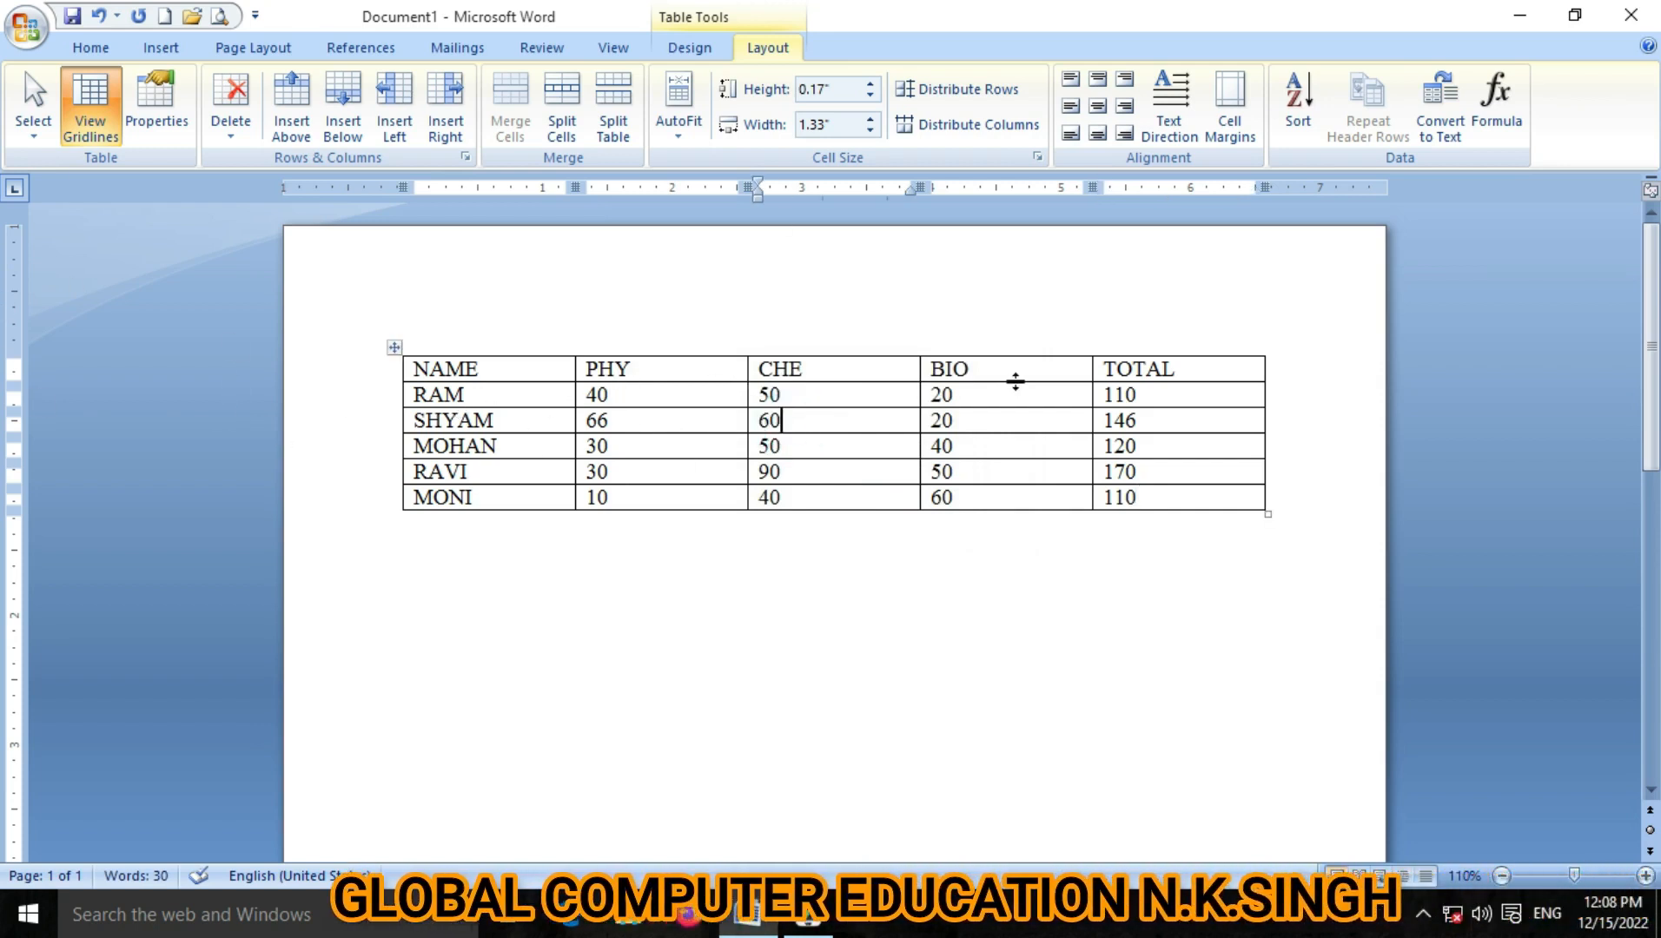
pyautogui.click(855, 397)
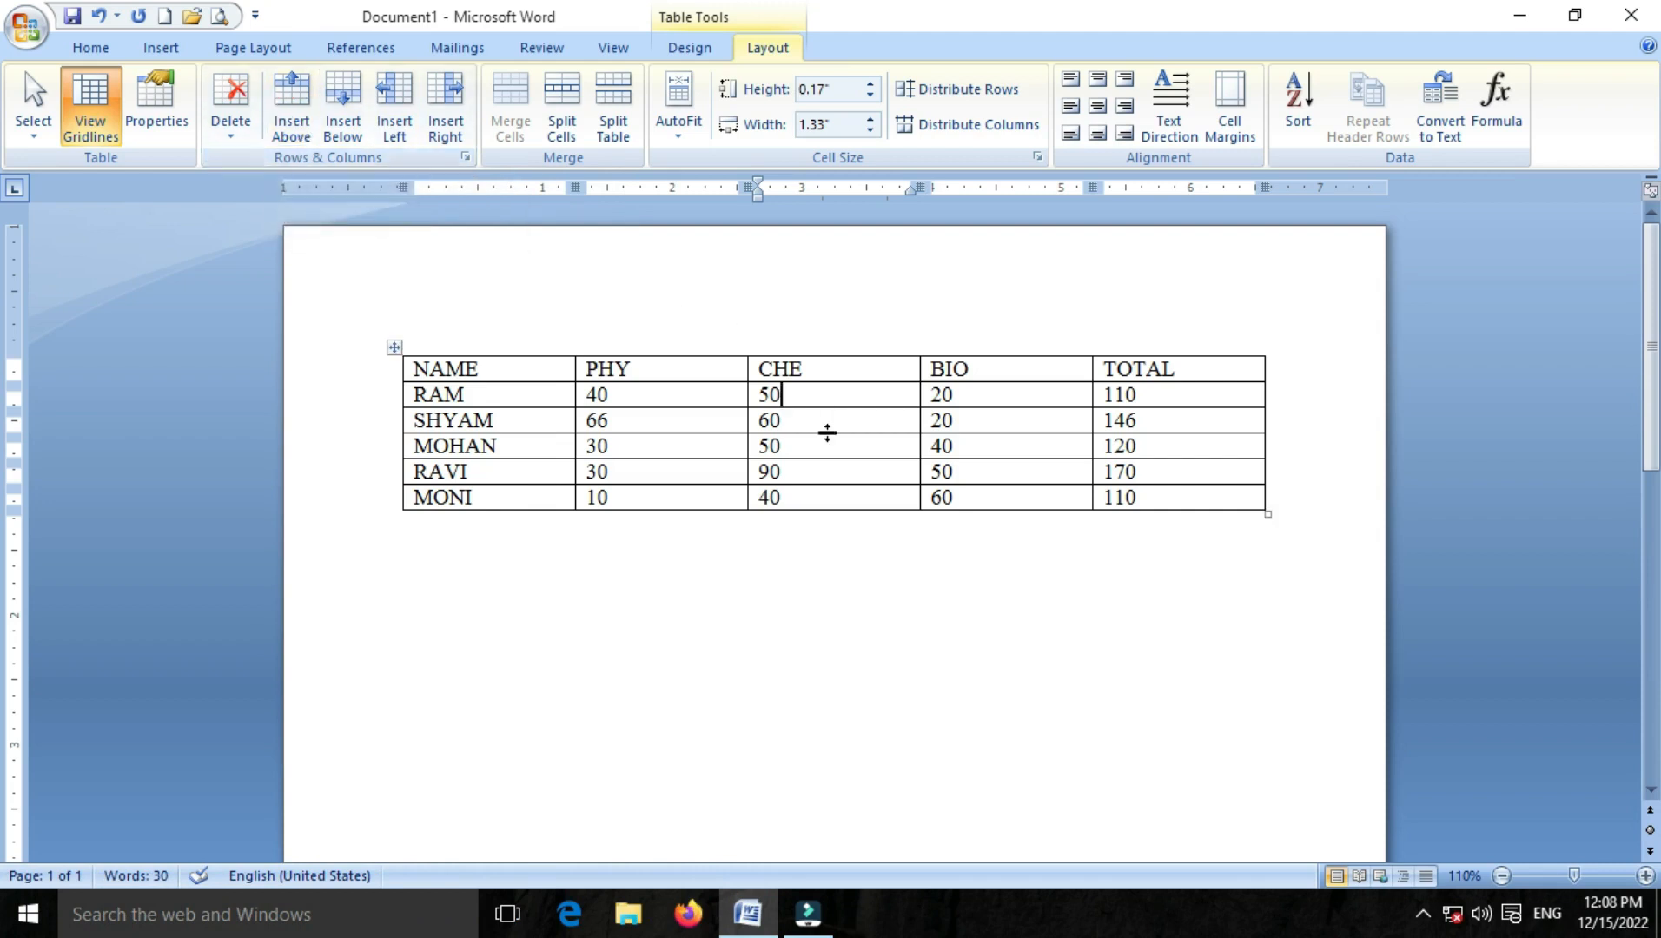
pyautogui.click(811, 396)
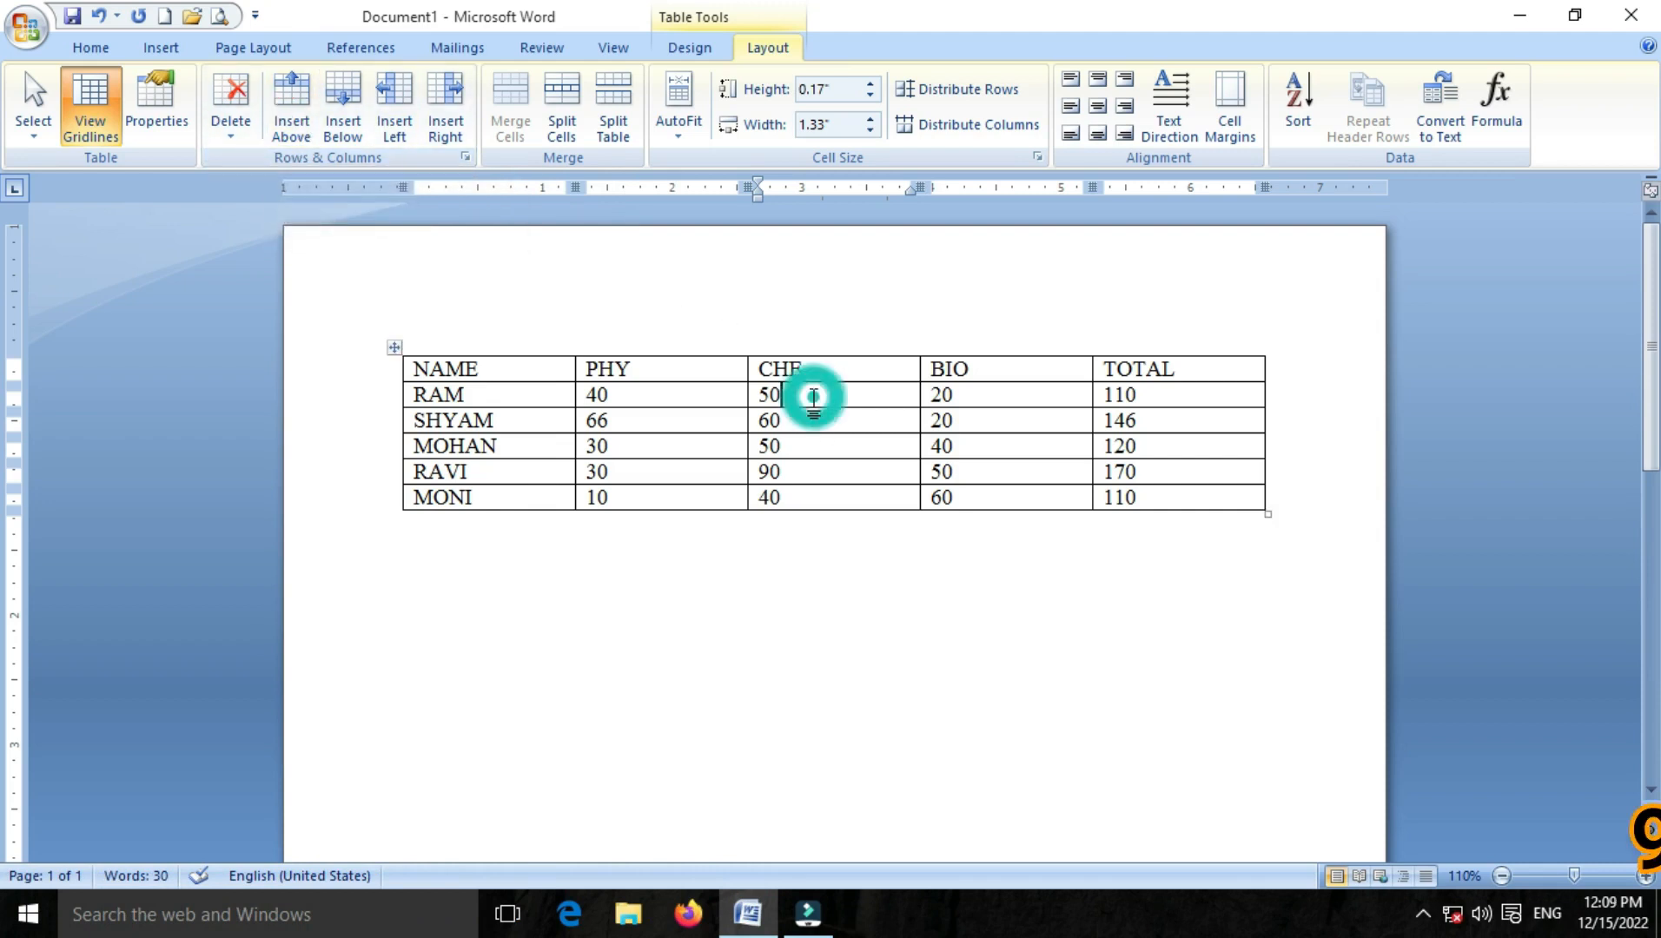
pyautogui.click(460, 126)
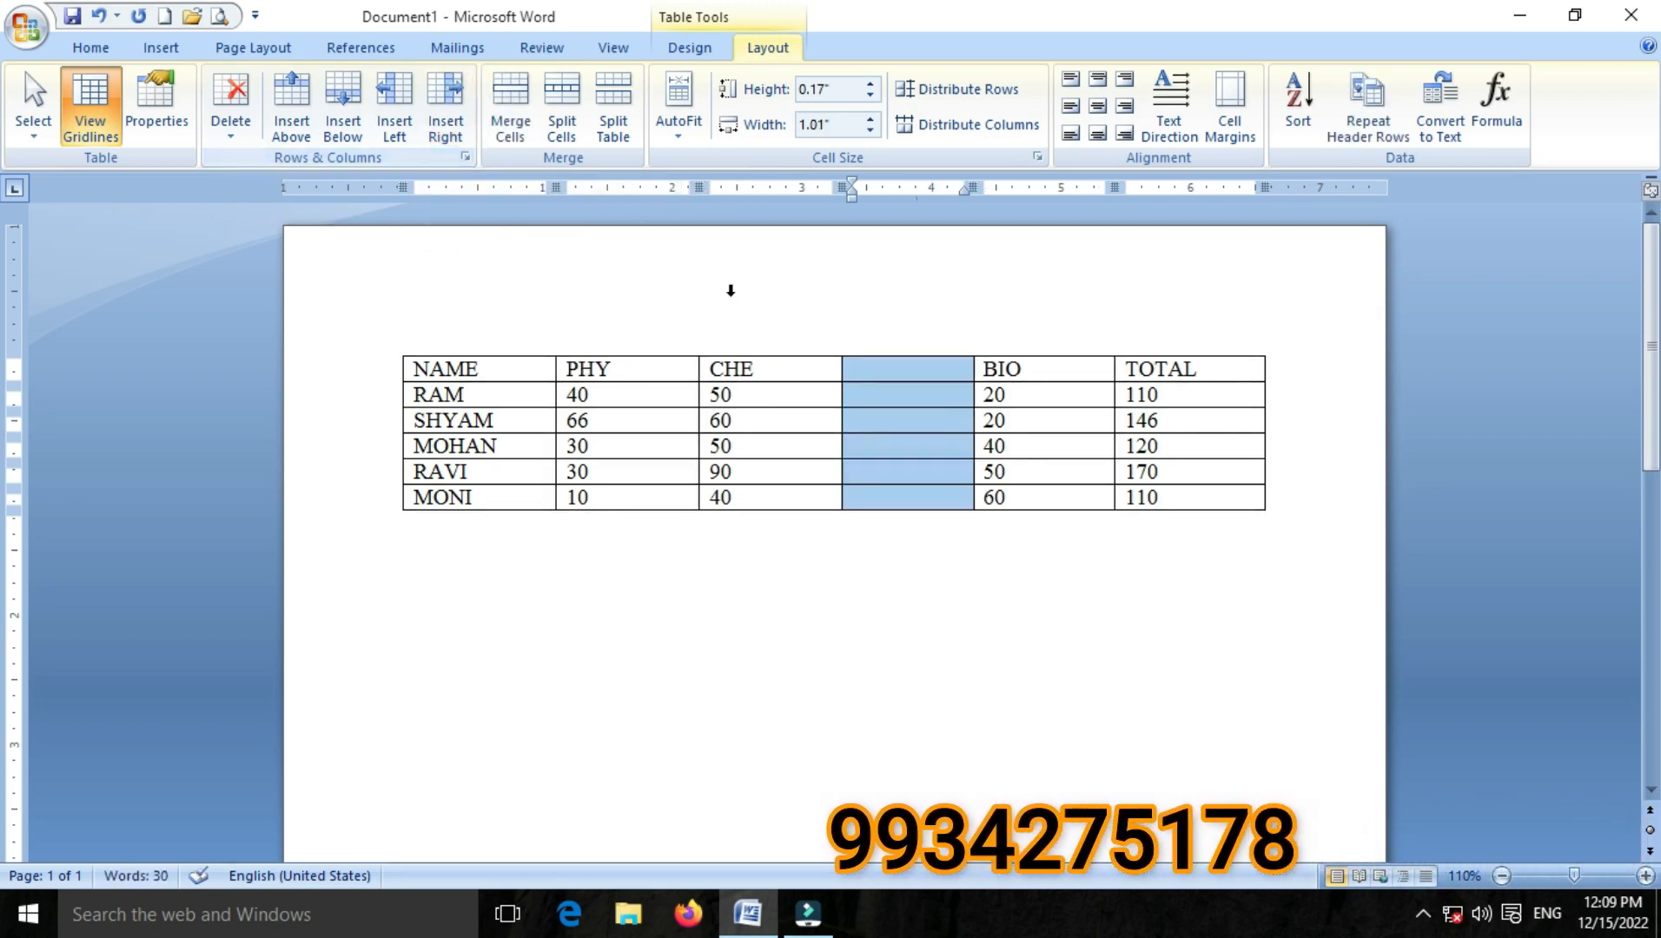
pyautogui.click(899, 381)
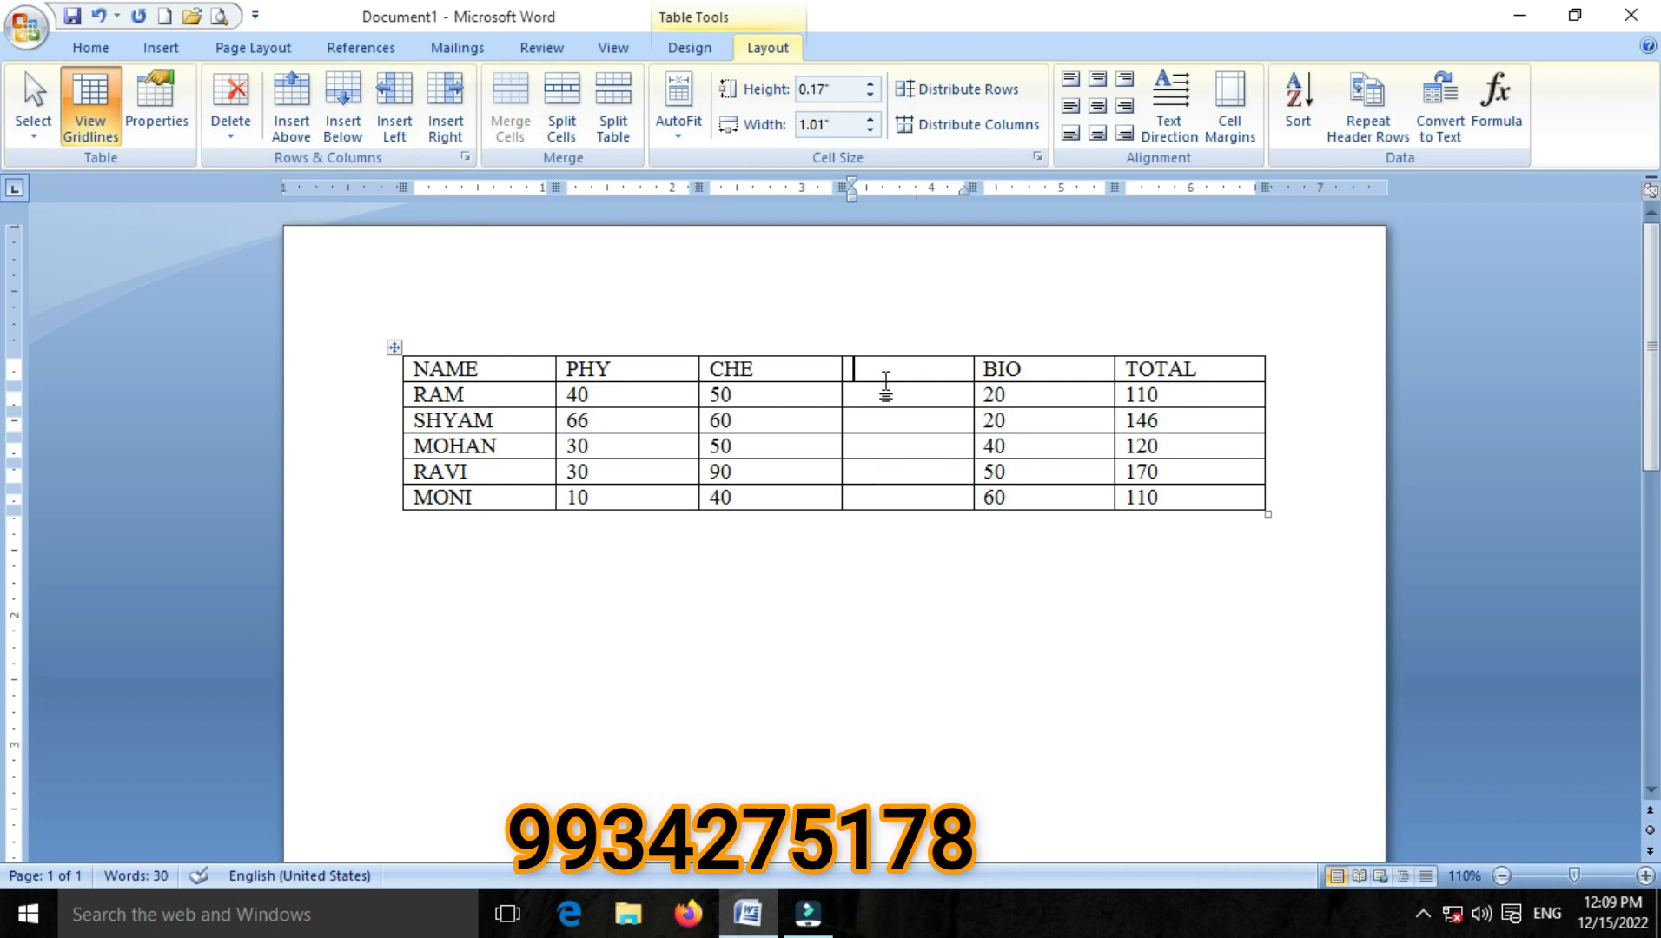
pyautogui.click(875, 395)
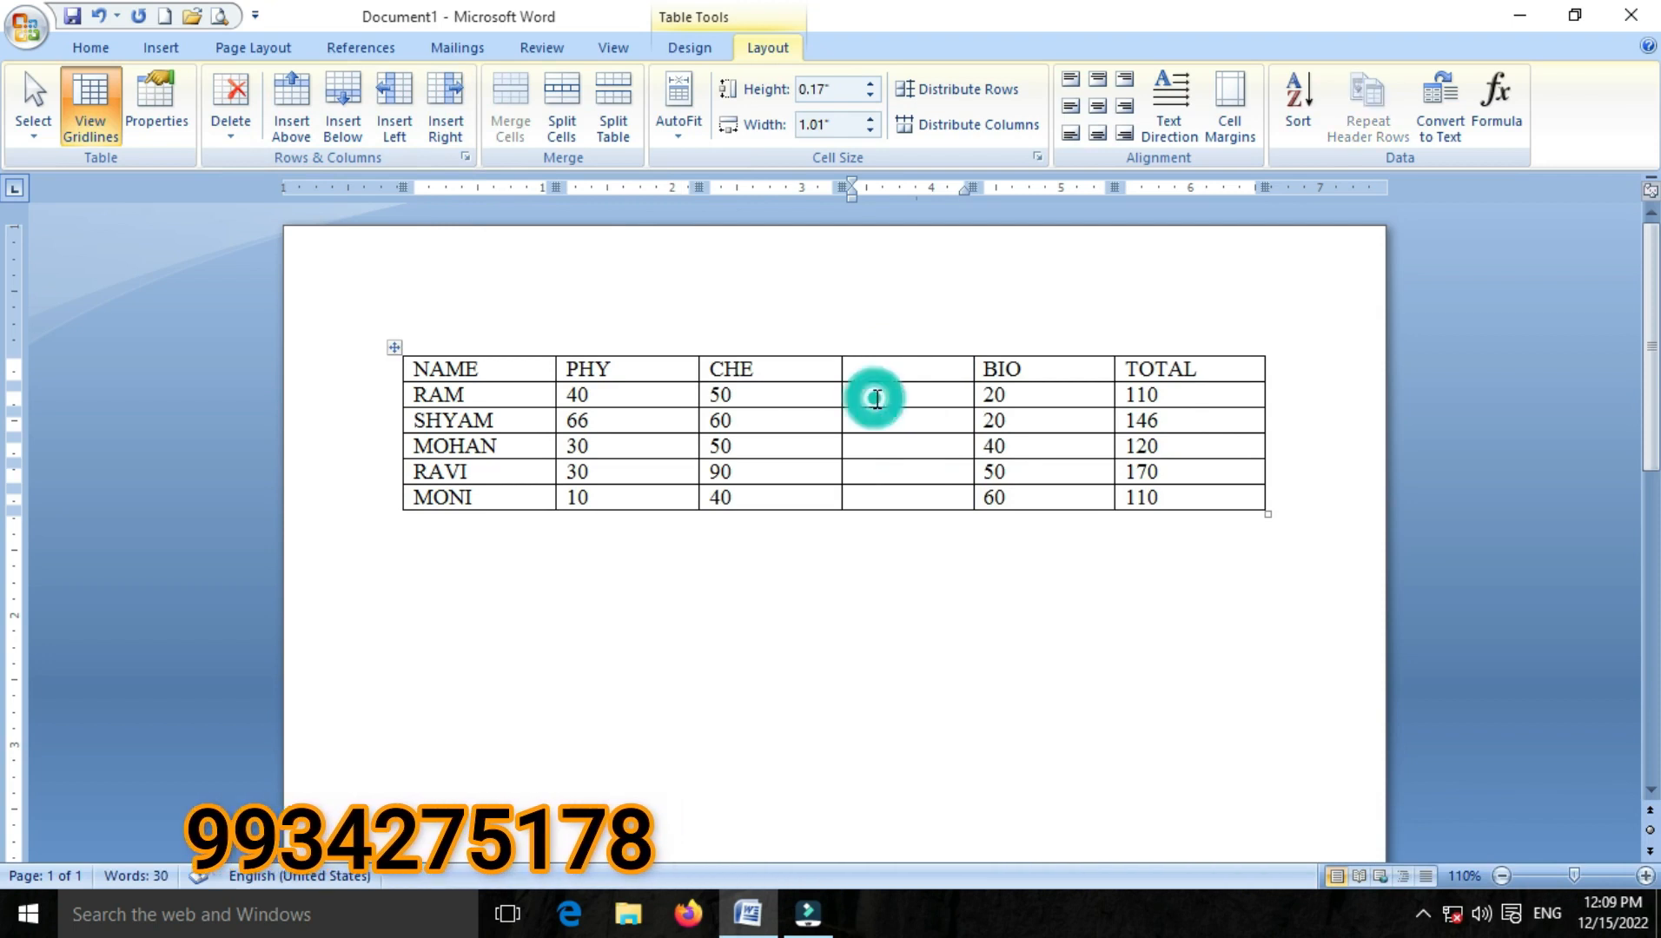
pyautogui.click(875, 417)
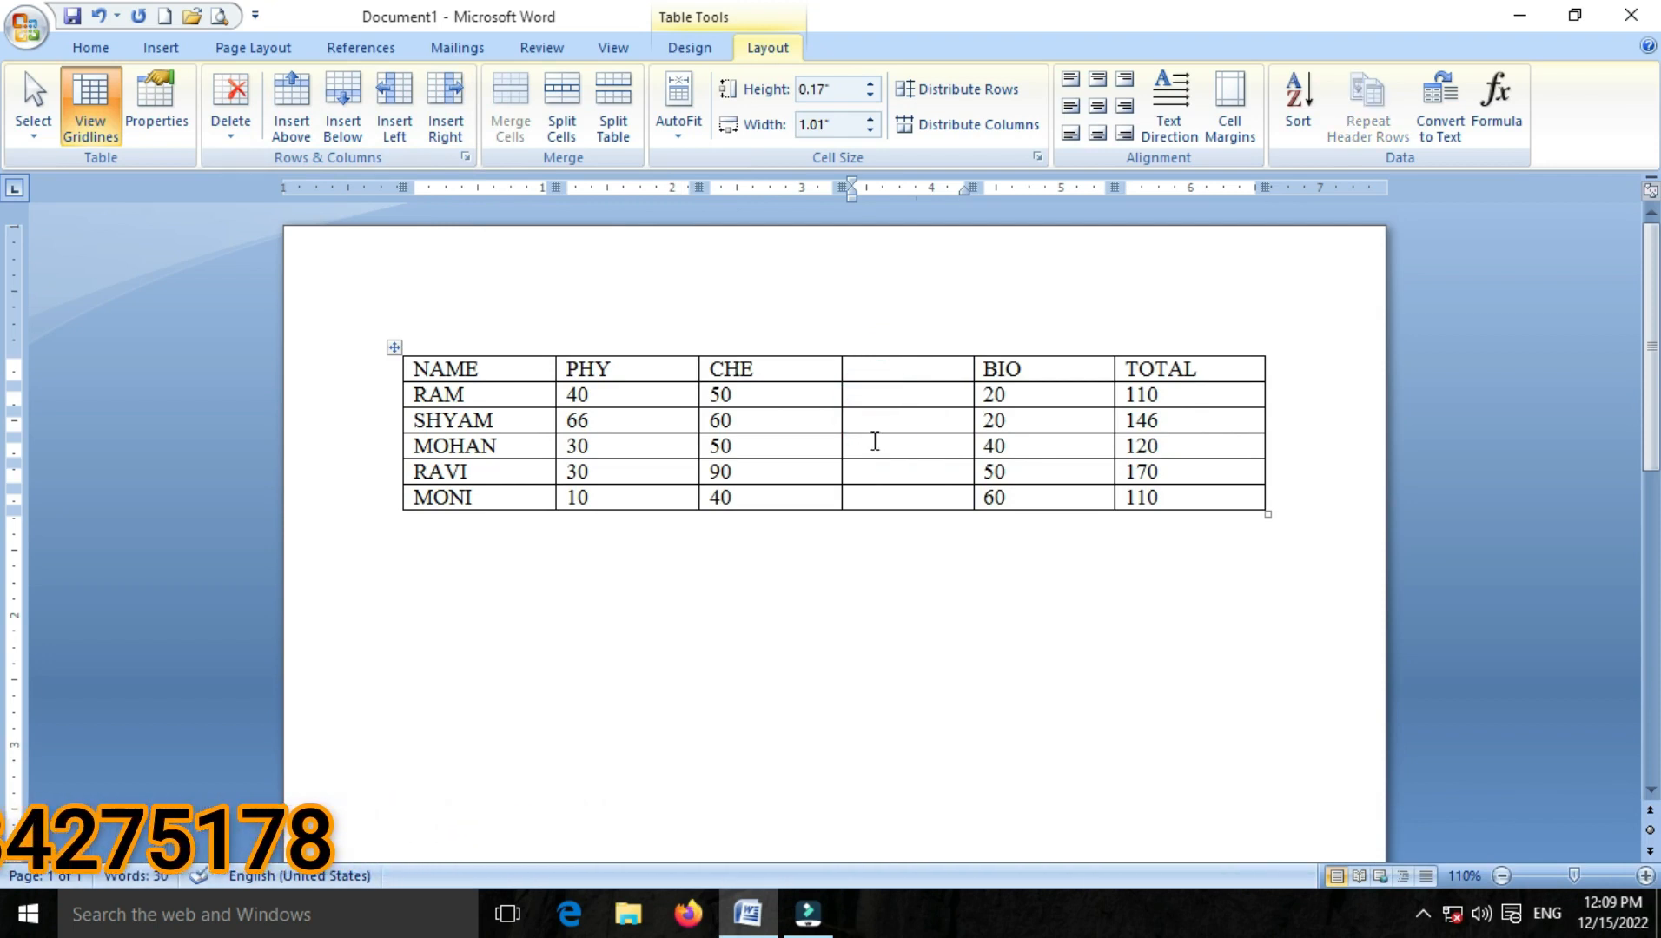
pyautogui.click(867, 376)
pyautogui.write('MATH')
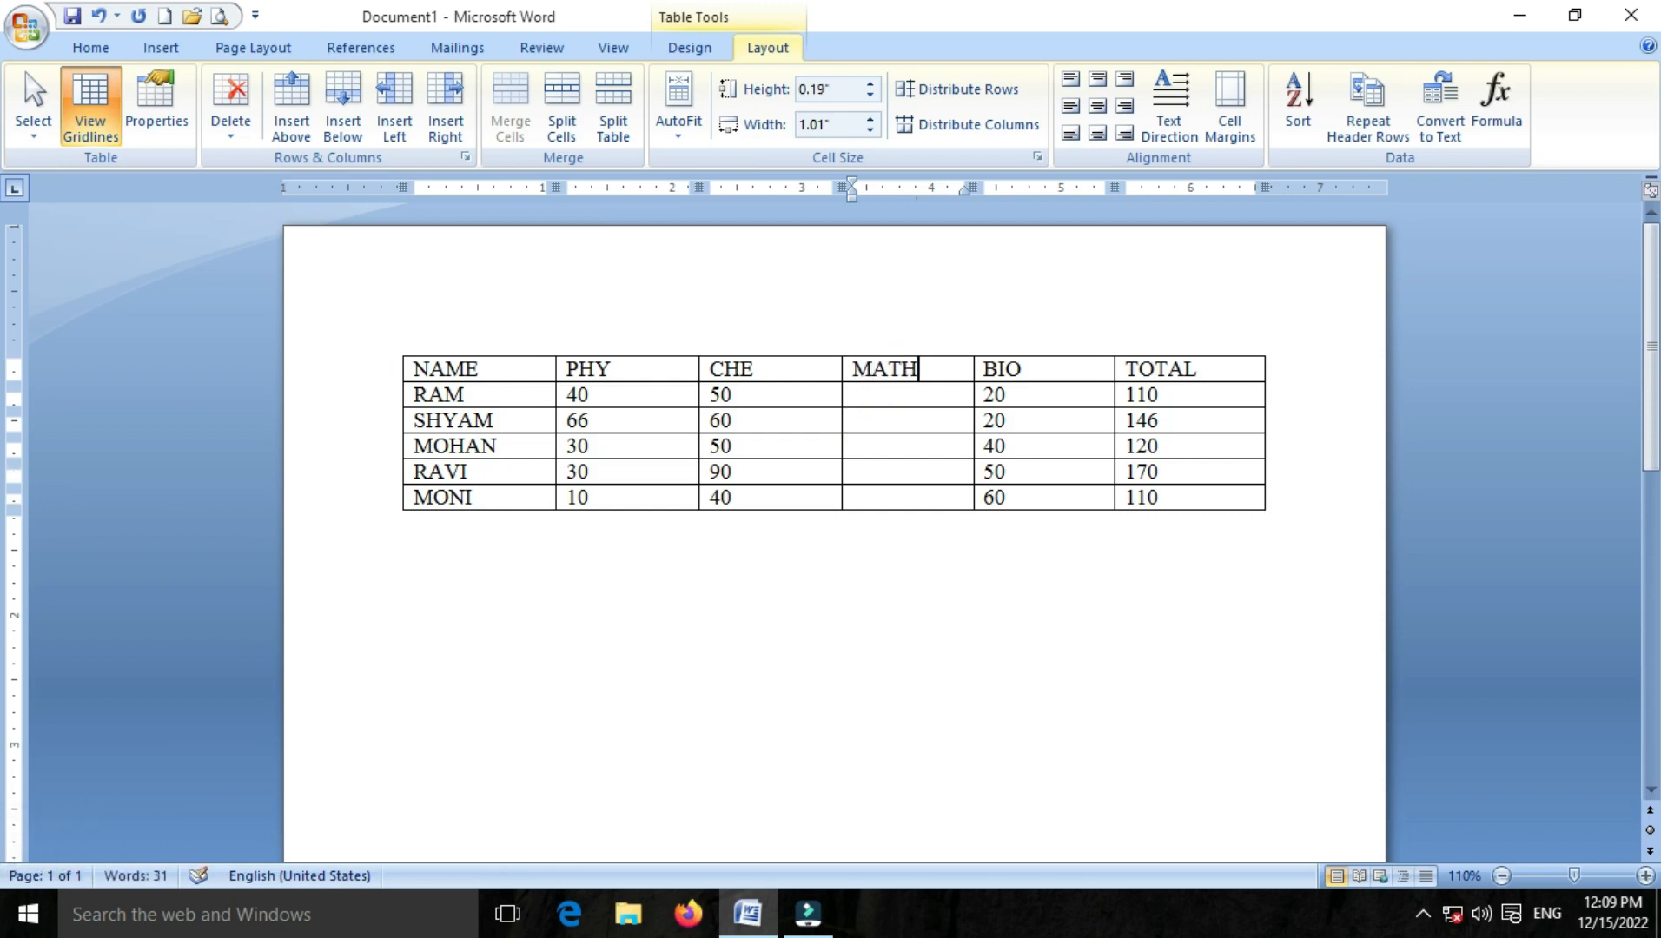
# Insert blank rows below and above the second student's row, and a blank column between CHE and MATH
pyautogui.click(883, 399)
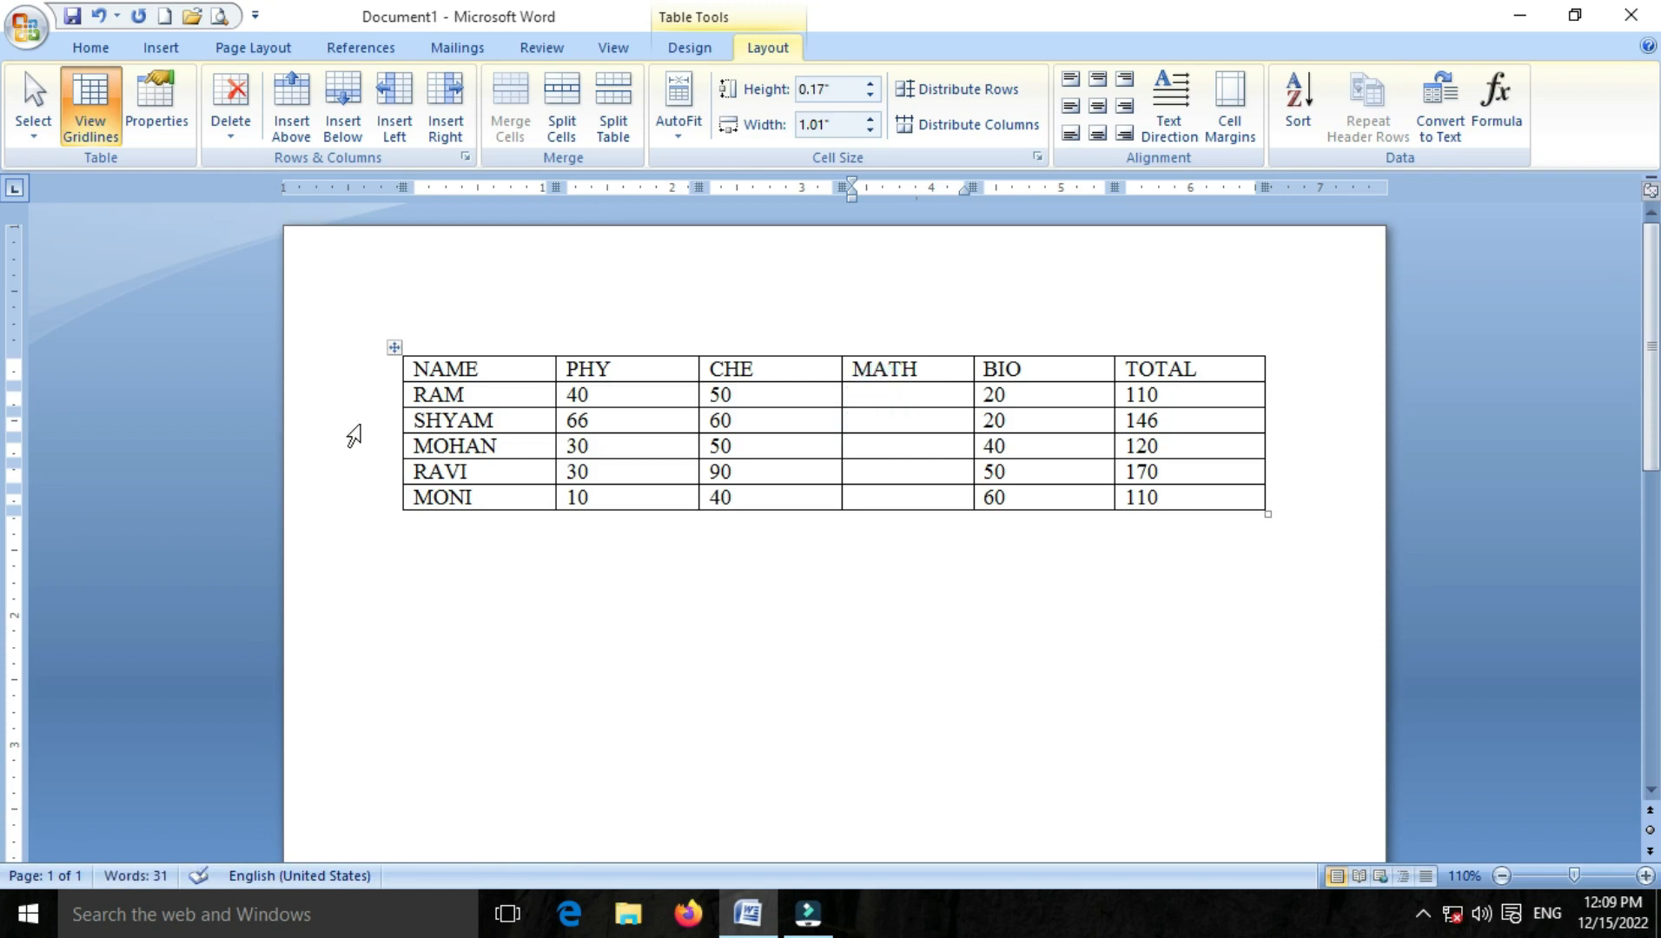
pyautogui.click(331, 135)
pyautogui.click(873, 445)
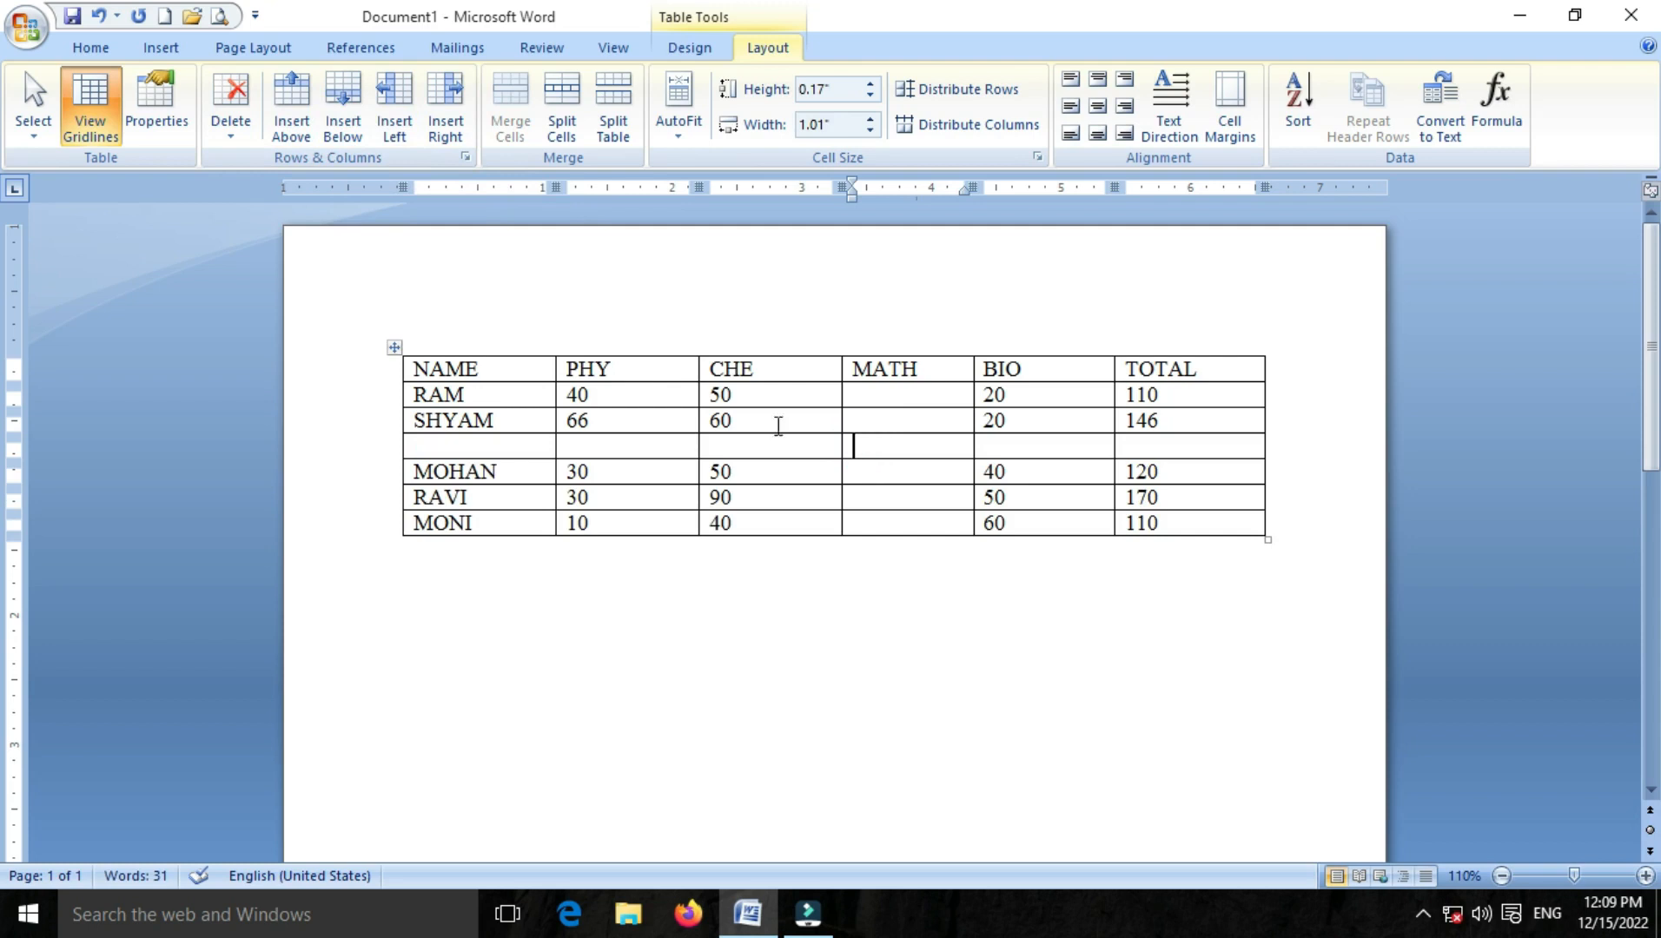
pyautogui.click(290, 109)
pyautogui.click(908, 425)
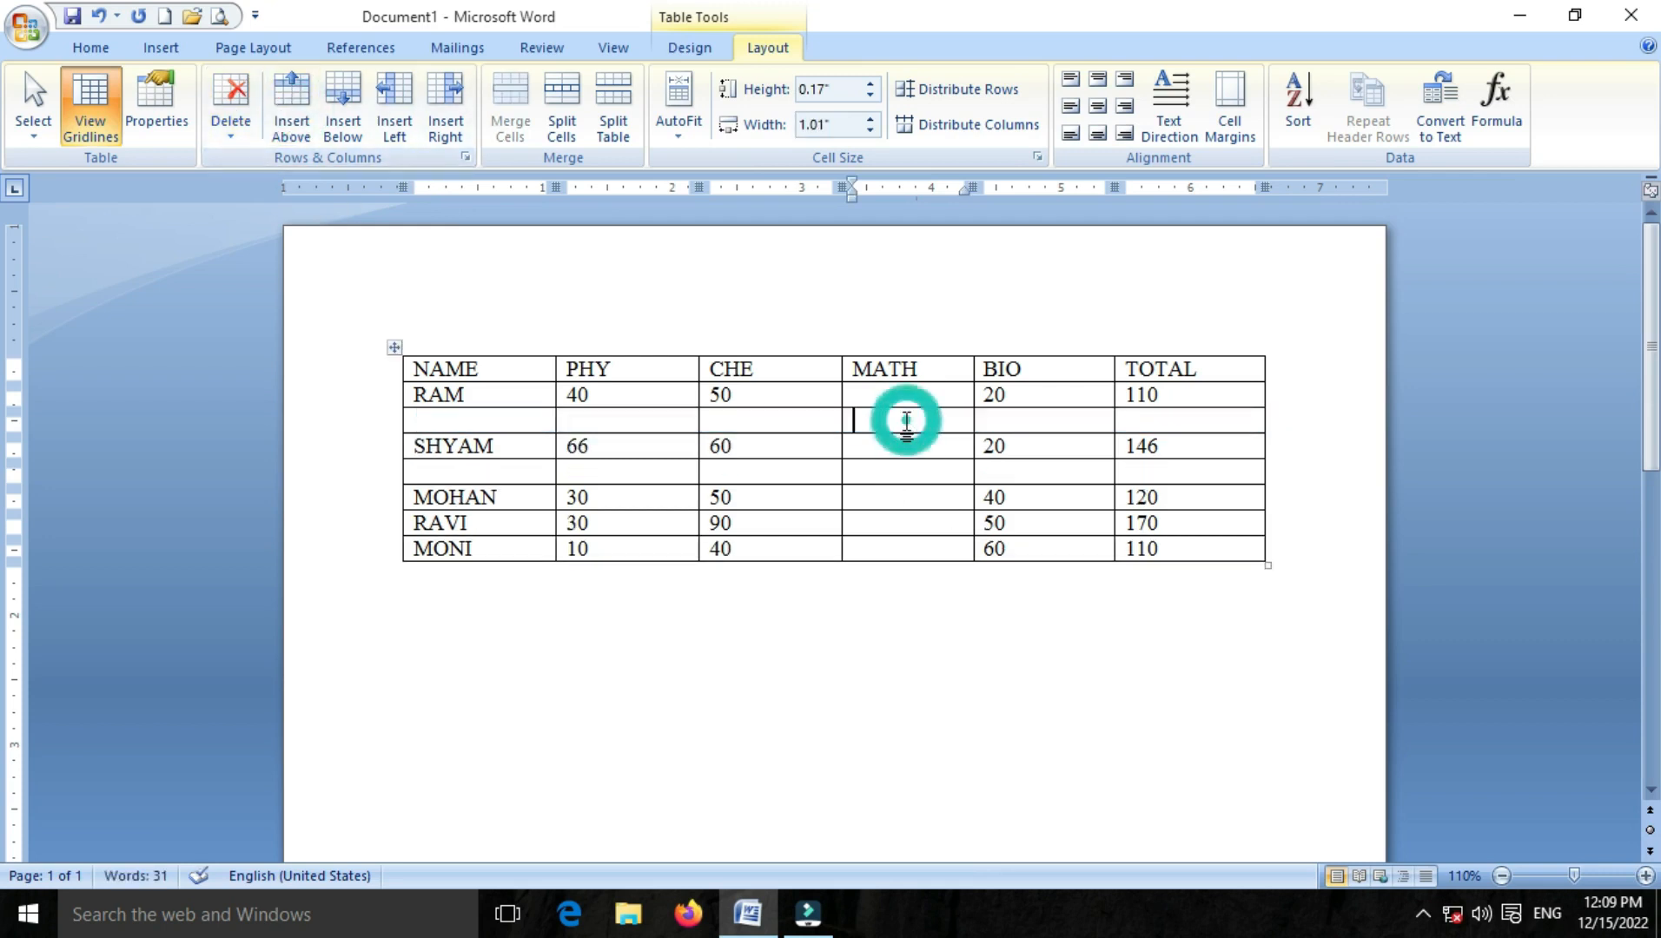
pyautogui.click(418, 137)
pyautogui.click(850, 443)
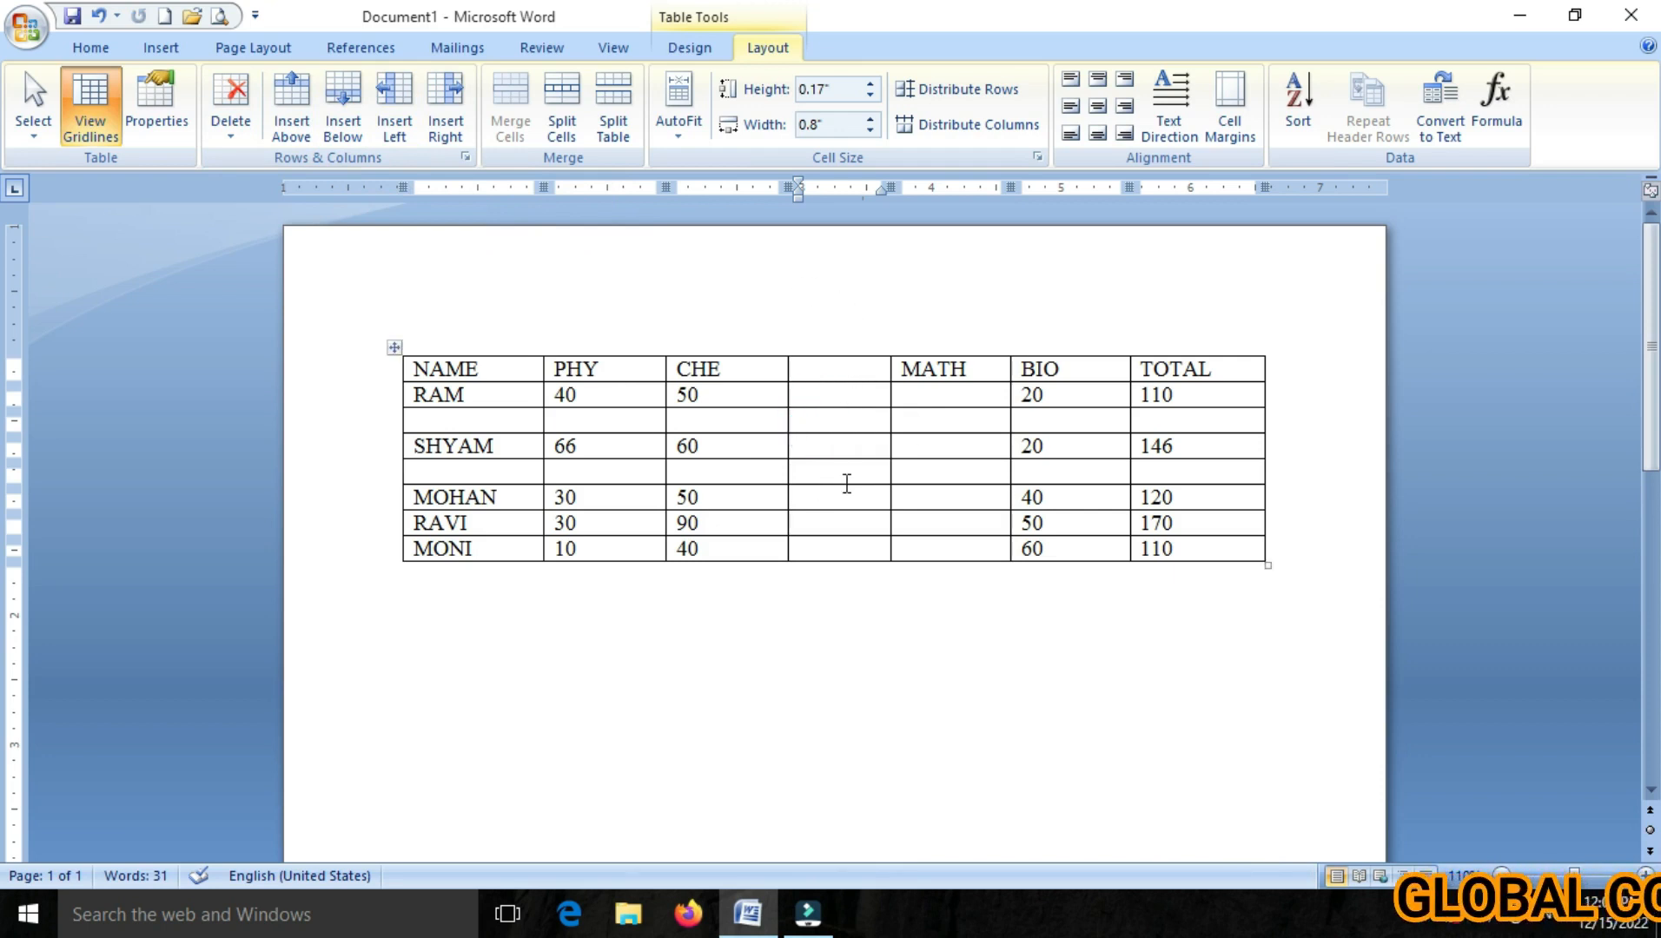
# Delete the blank column between CHE and MATH
pyautogui.click(232, 132)
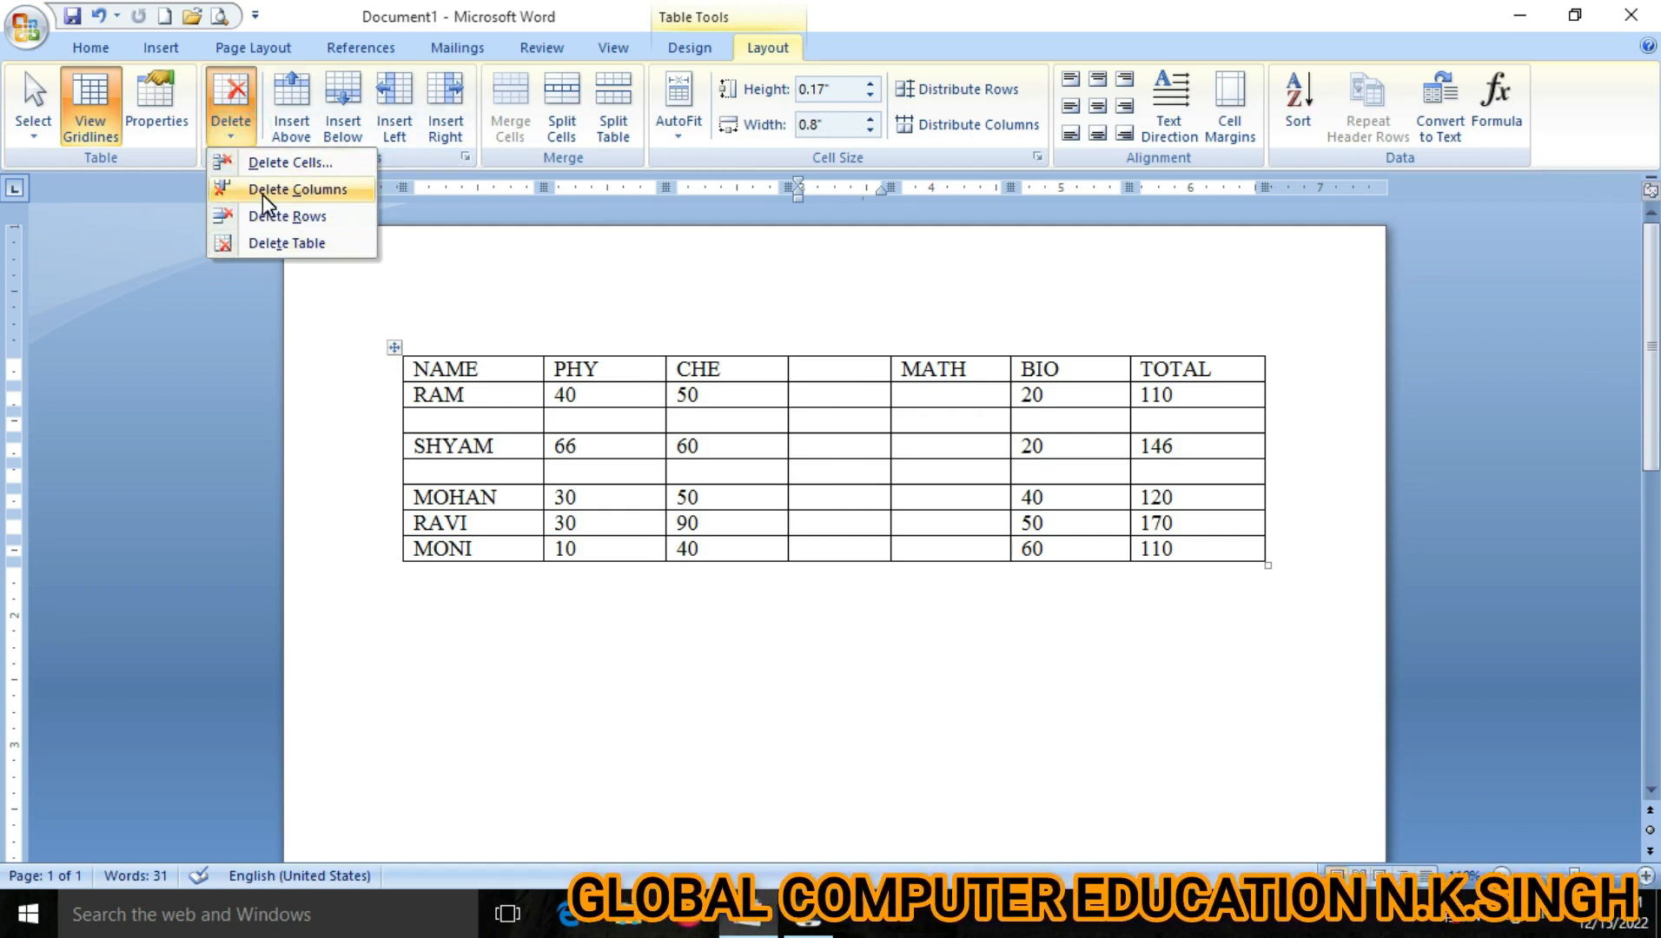
pyautogui.click(831, 426)
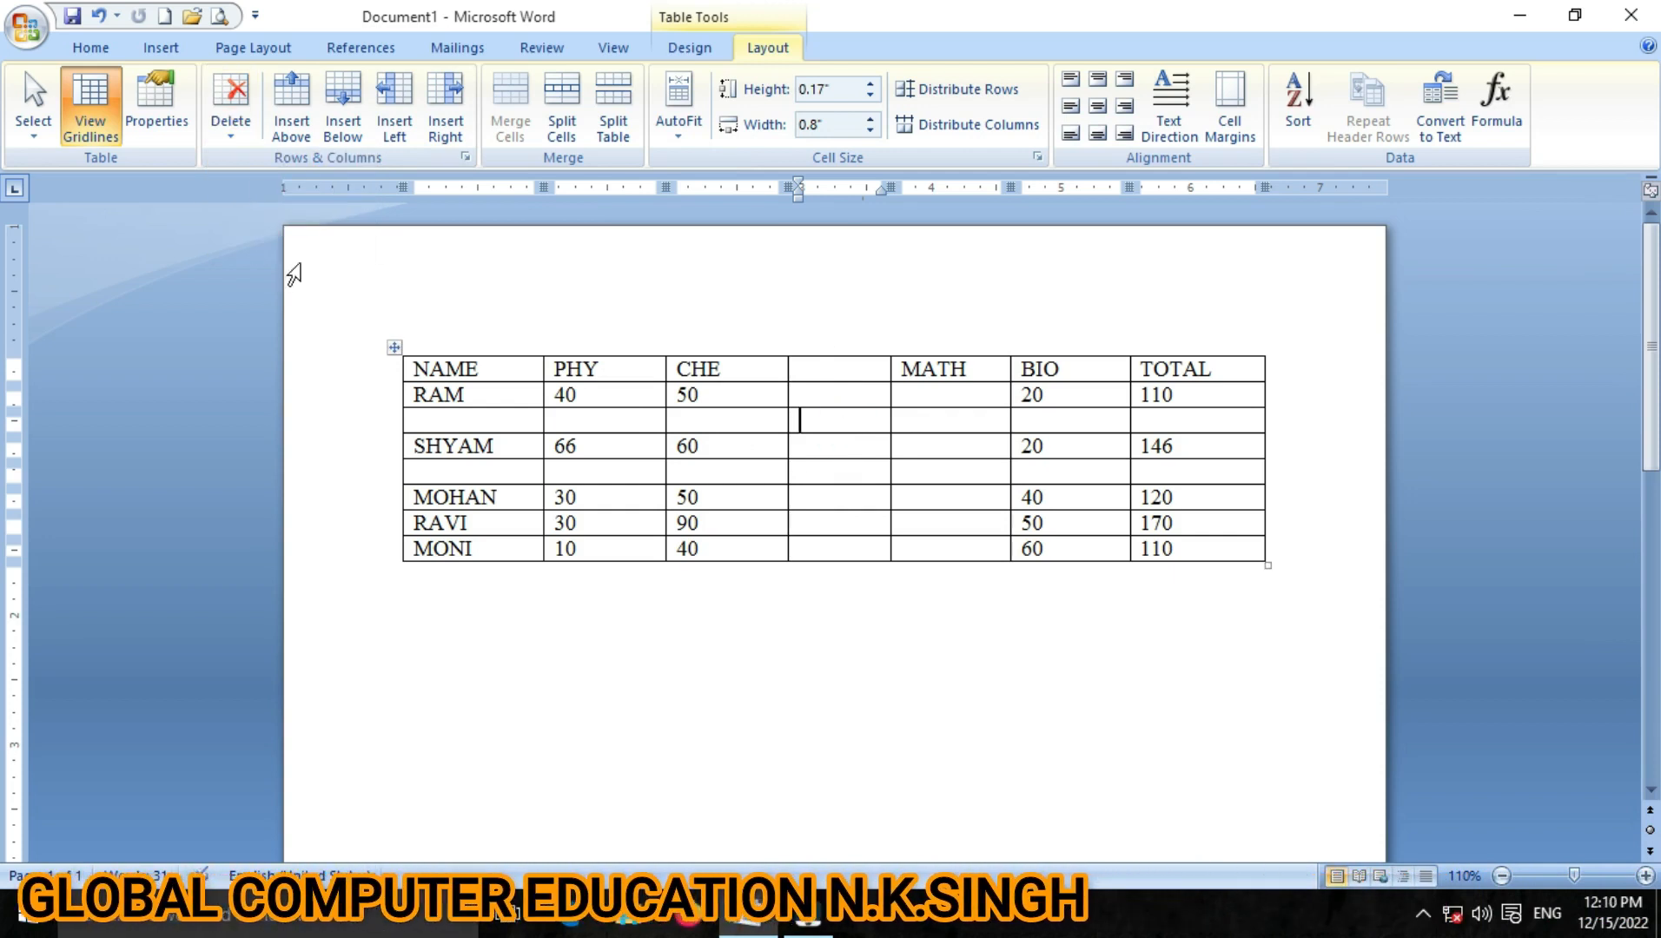
pyautogui.click(236, 136)
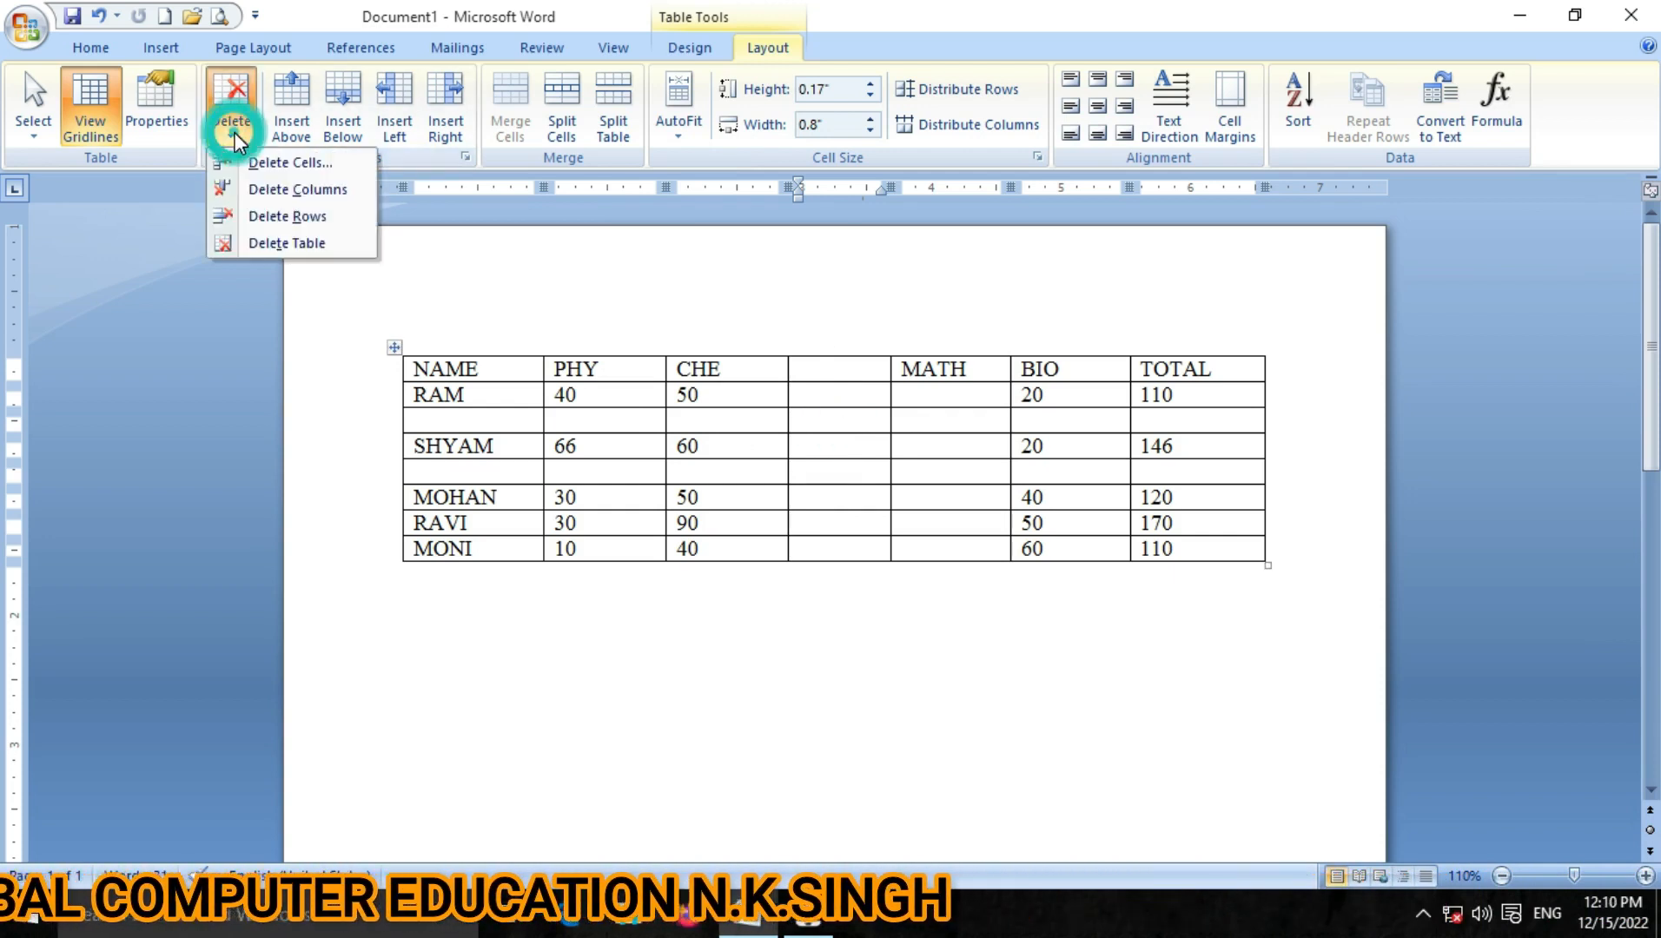
pyautogui.click(254, 183)
# Delete the two blank rows above and below the second student's row
pyautogui.click(764, 418)
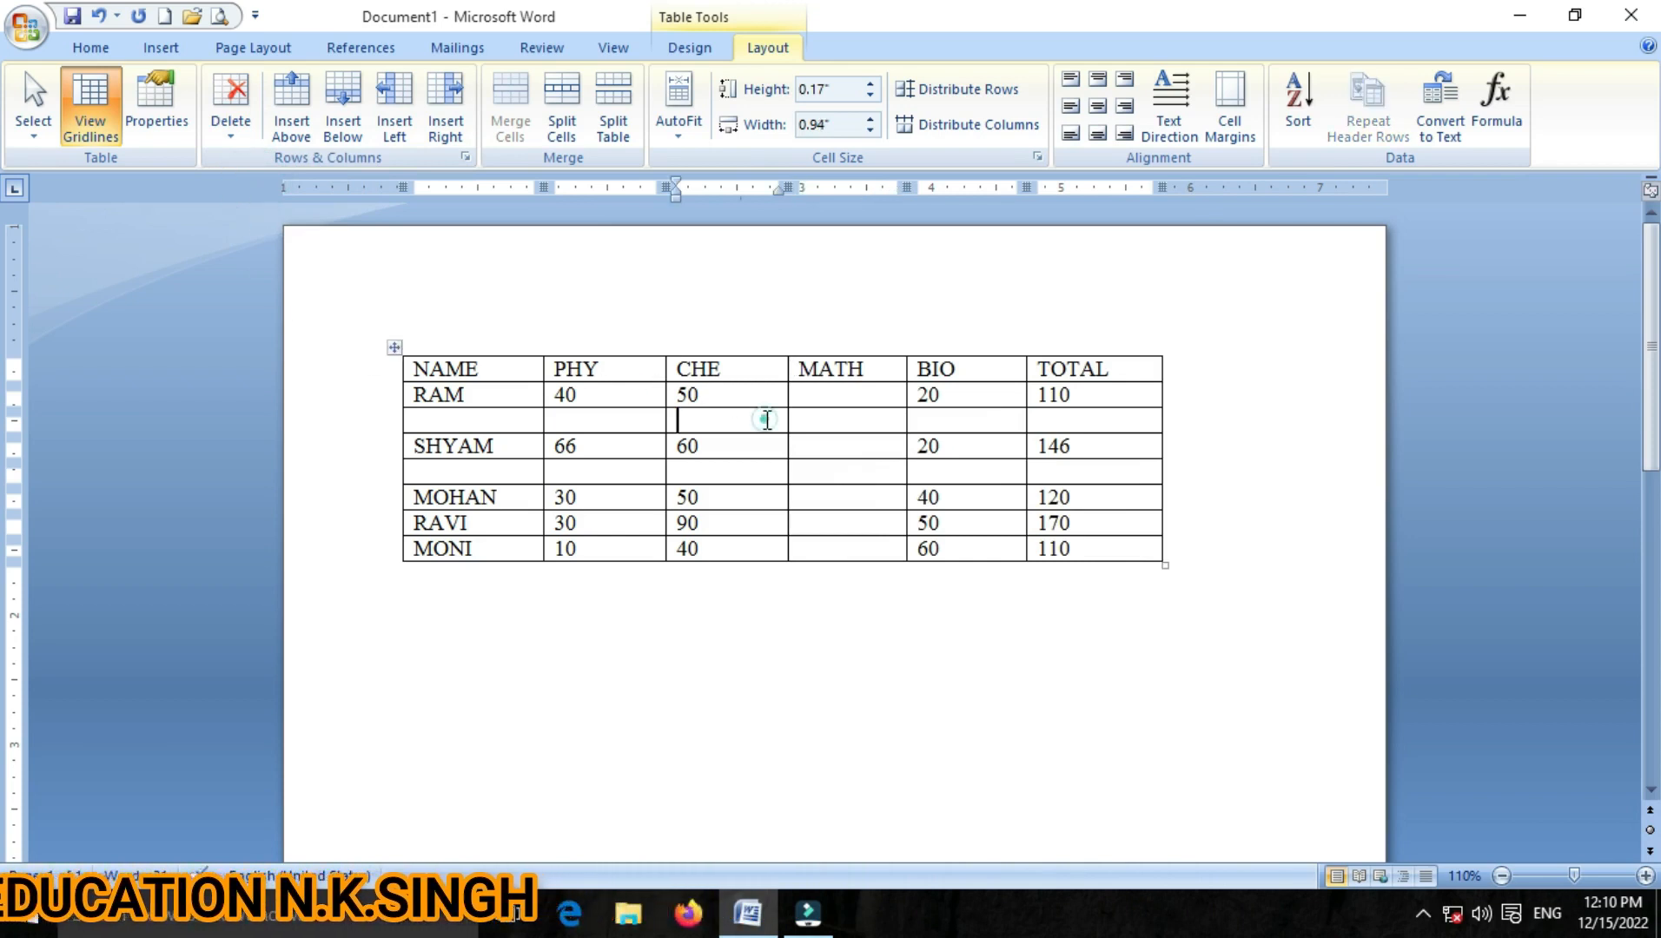
pyautogui.click(230, 126)
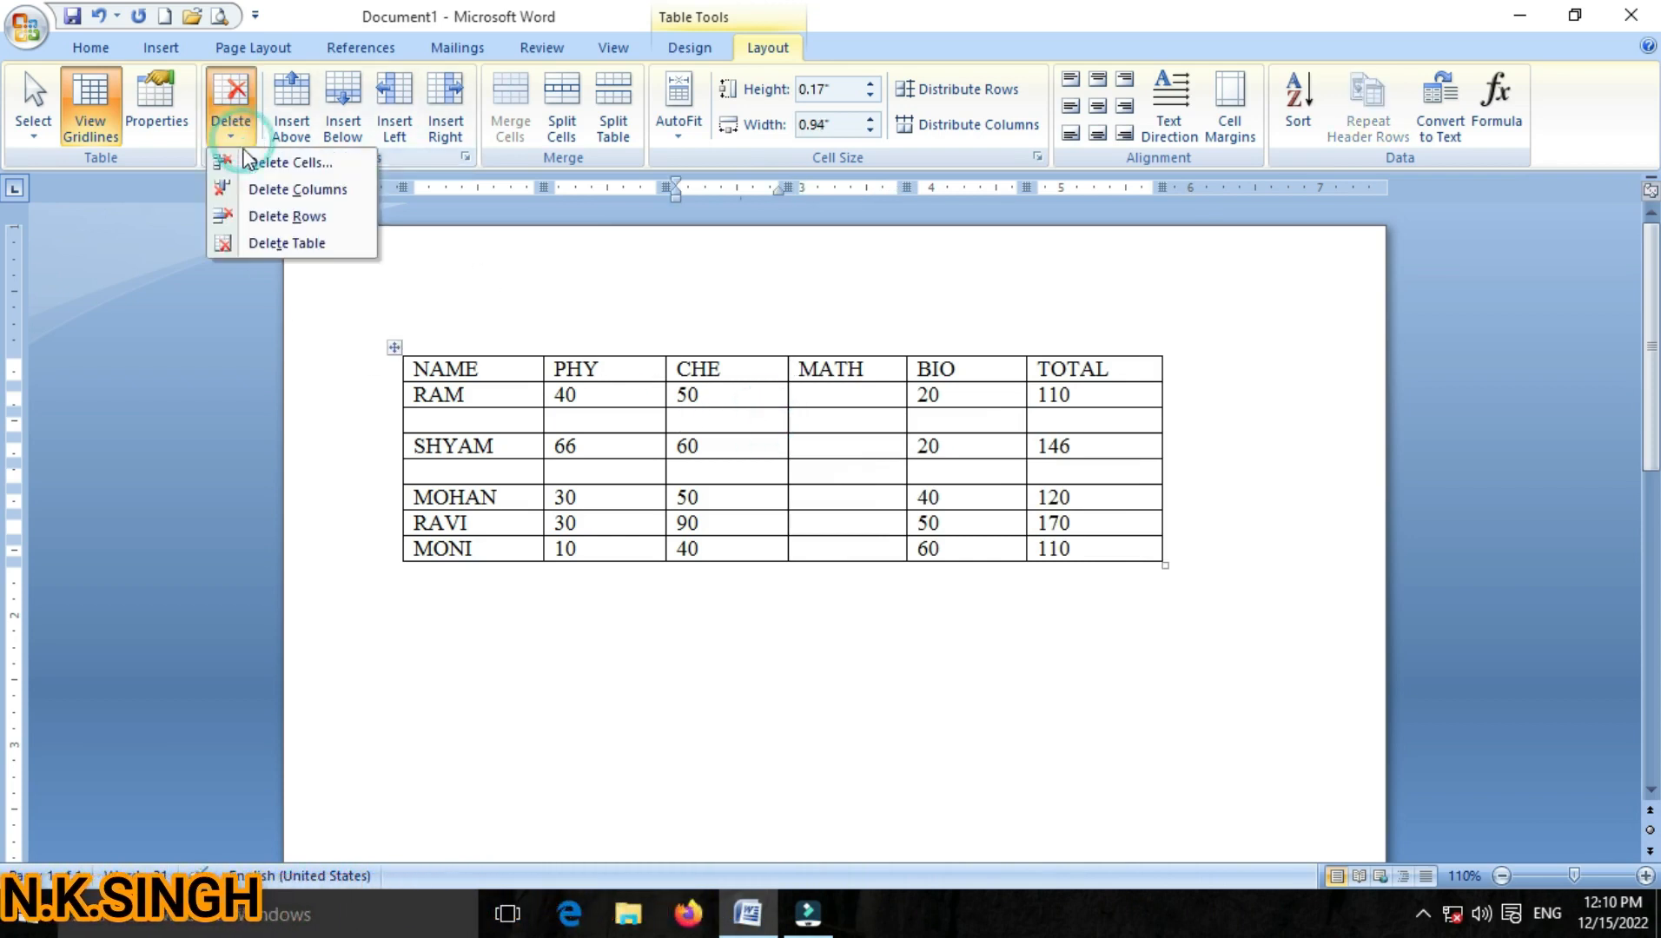
pyautogui.click(267, 217)
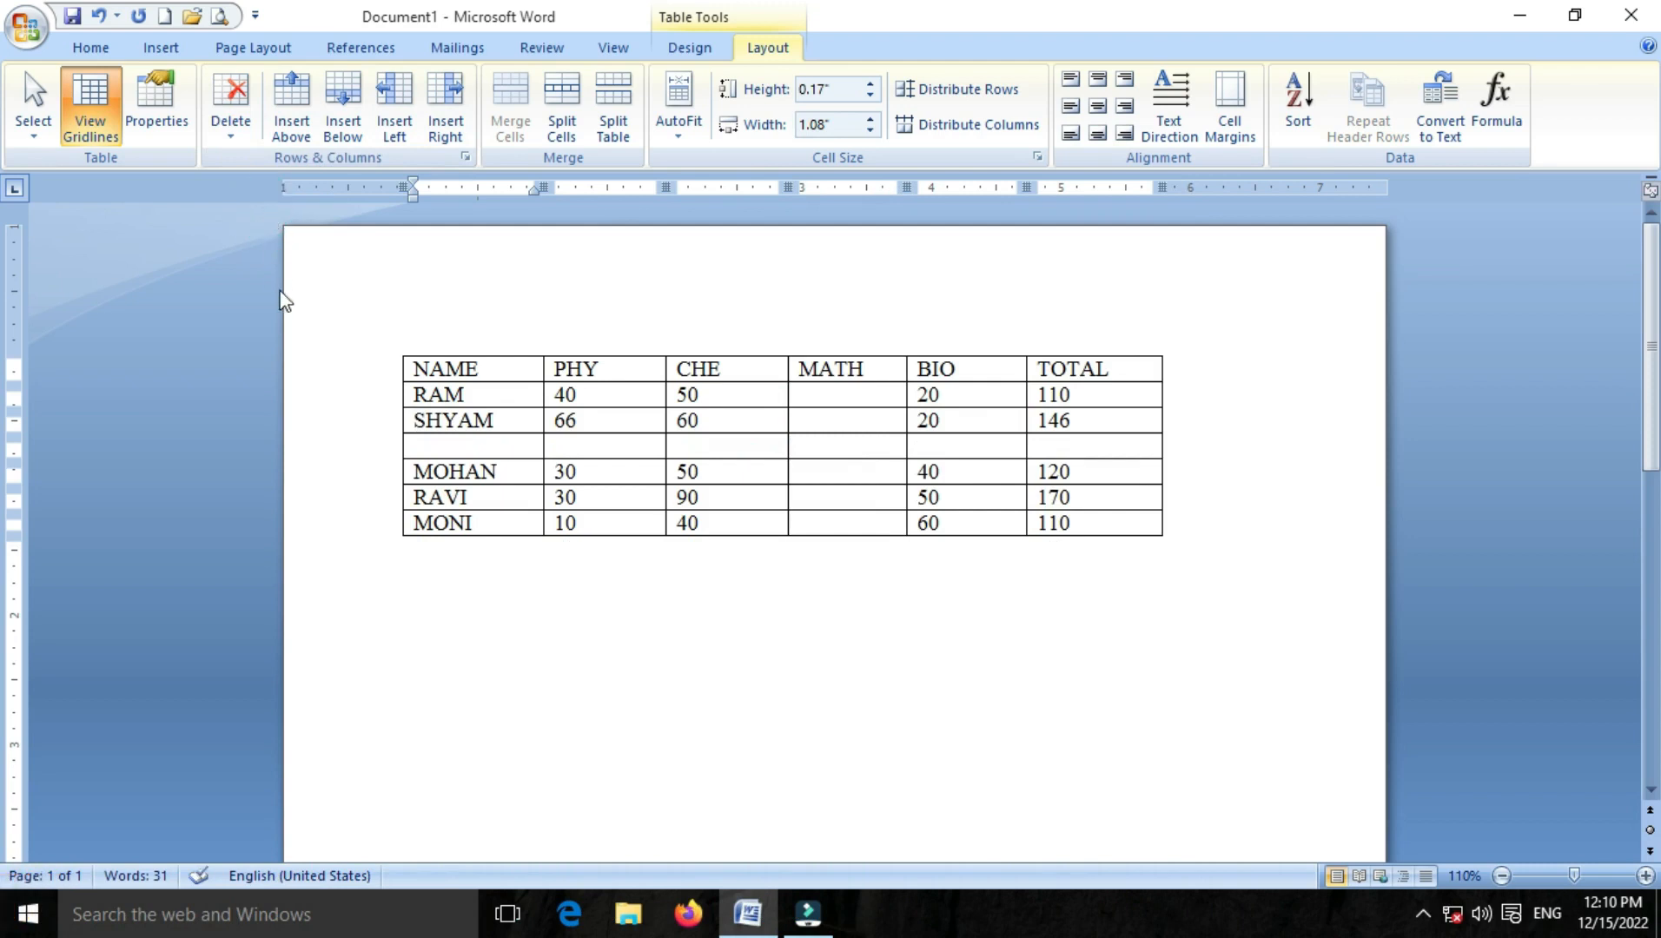
pyautogui.click(232, 130)
pyautogui.click(254, 219)
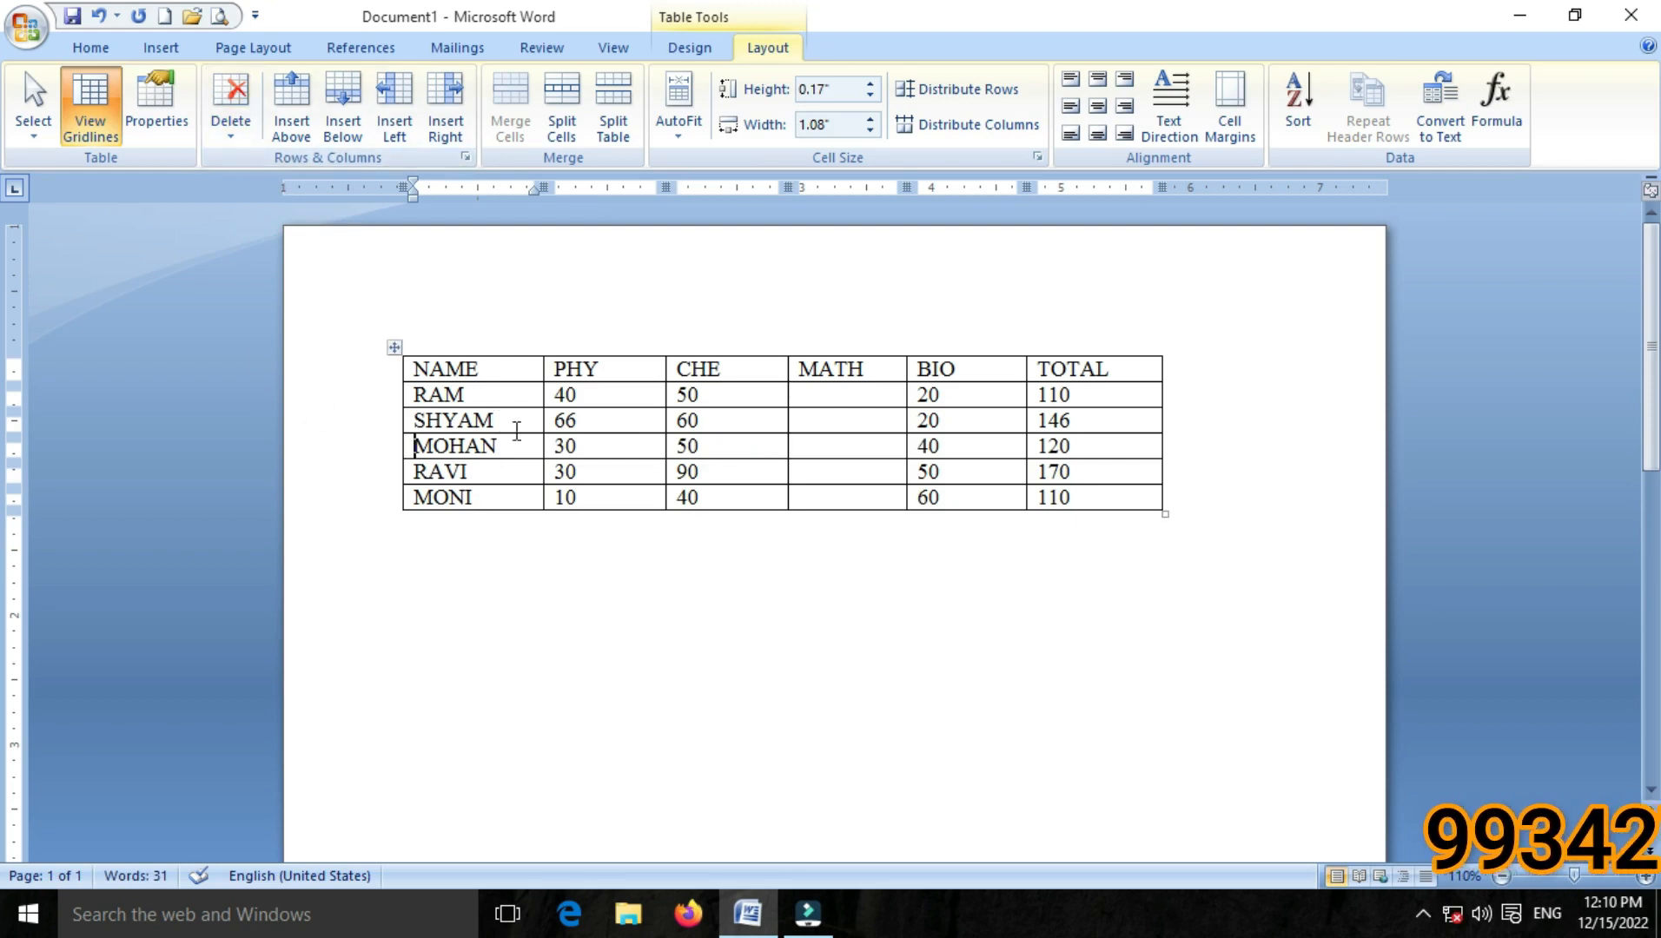
# Delete the entire marks table and undo the deletion
pyautogui.click(618, 423)
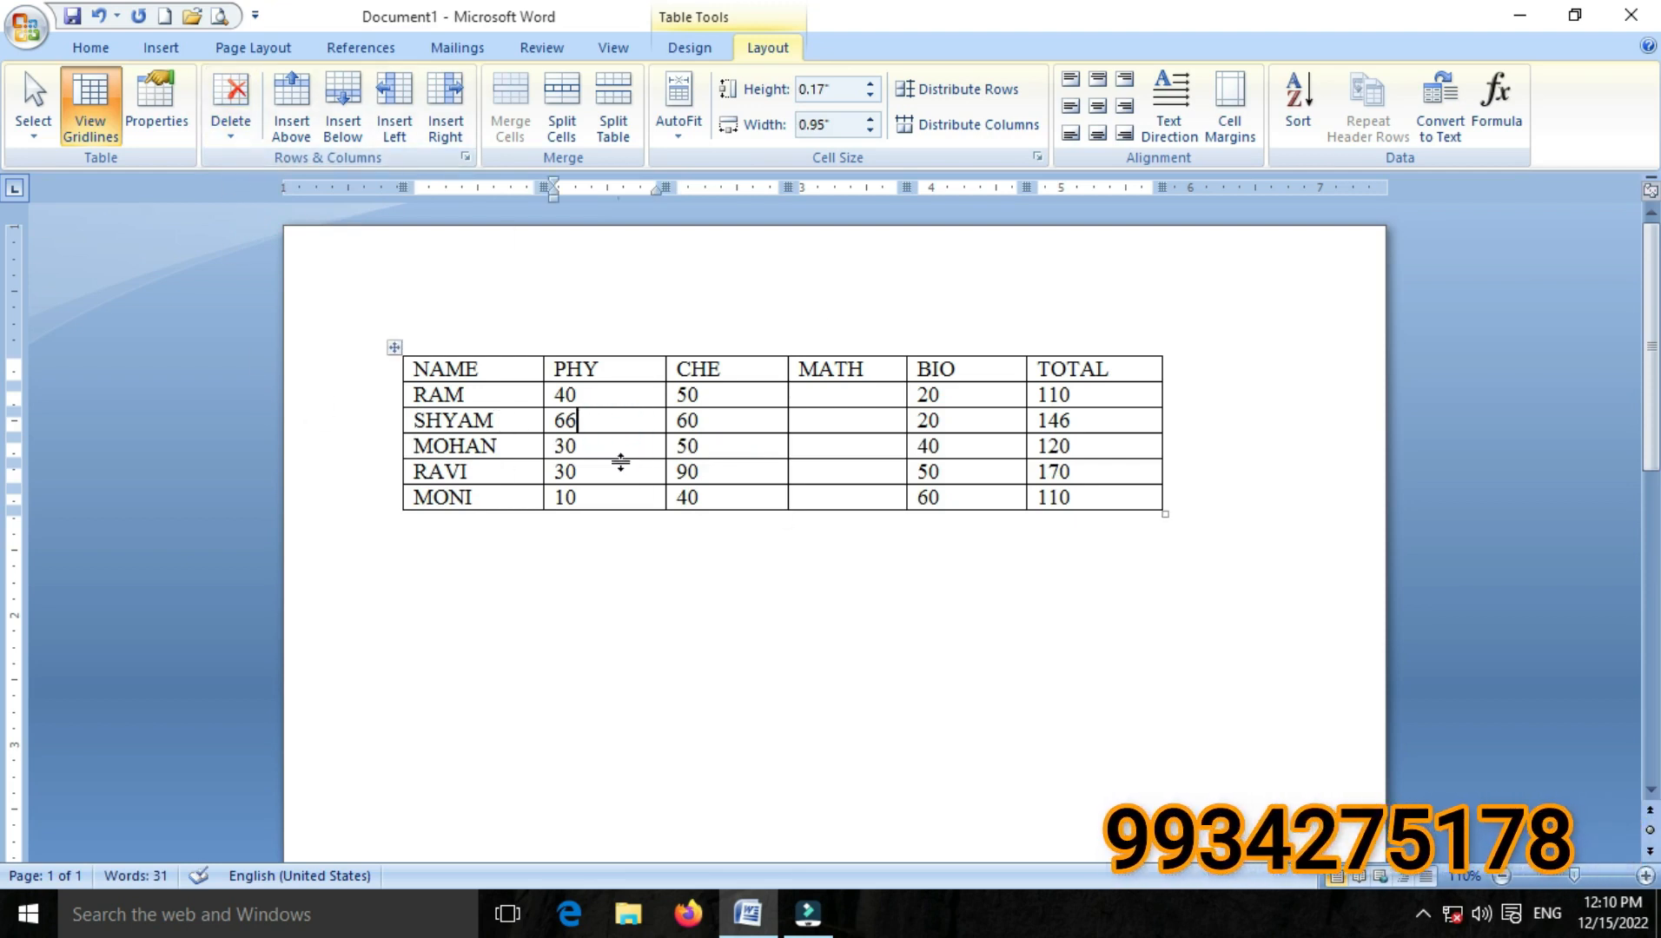
pyautogui.click(231, 121)
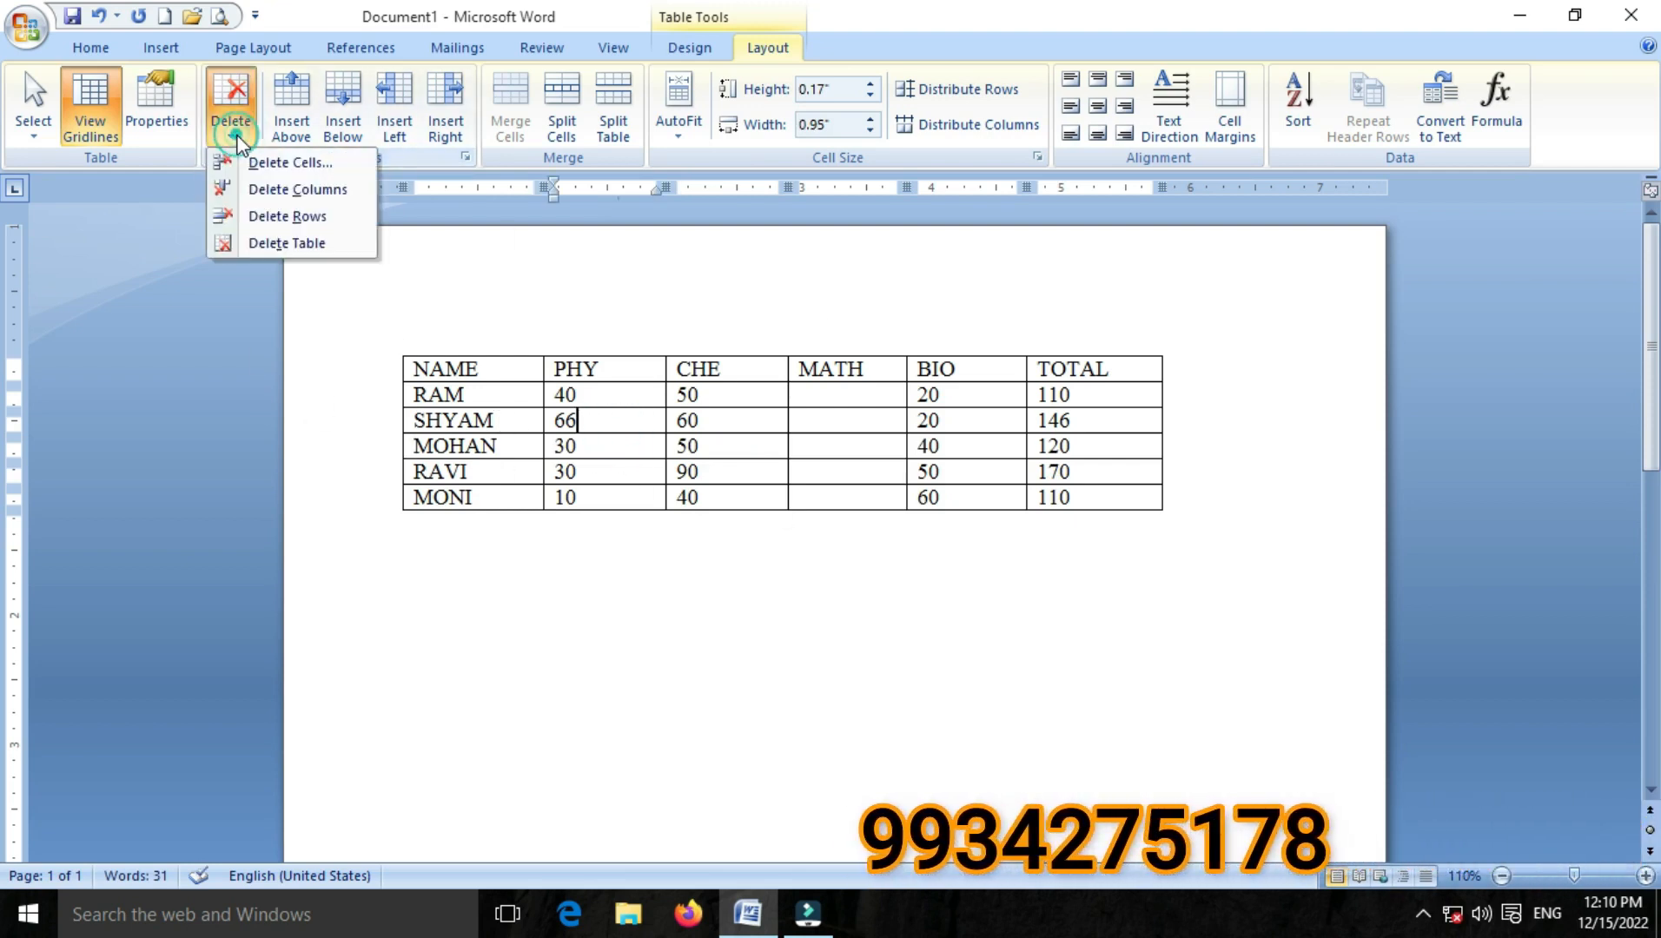
pyautogui.click(255, 235)
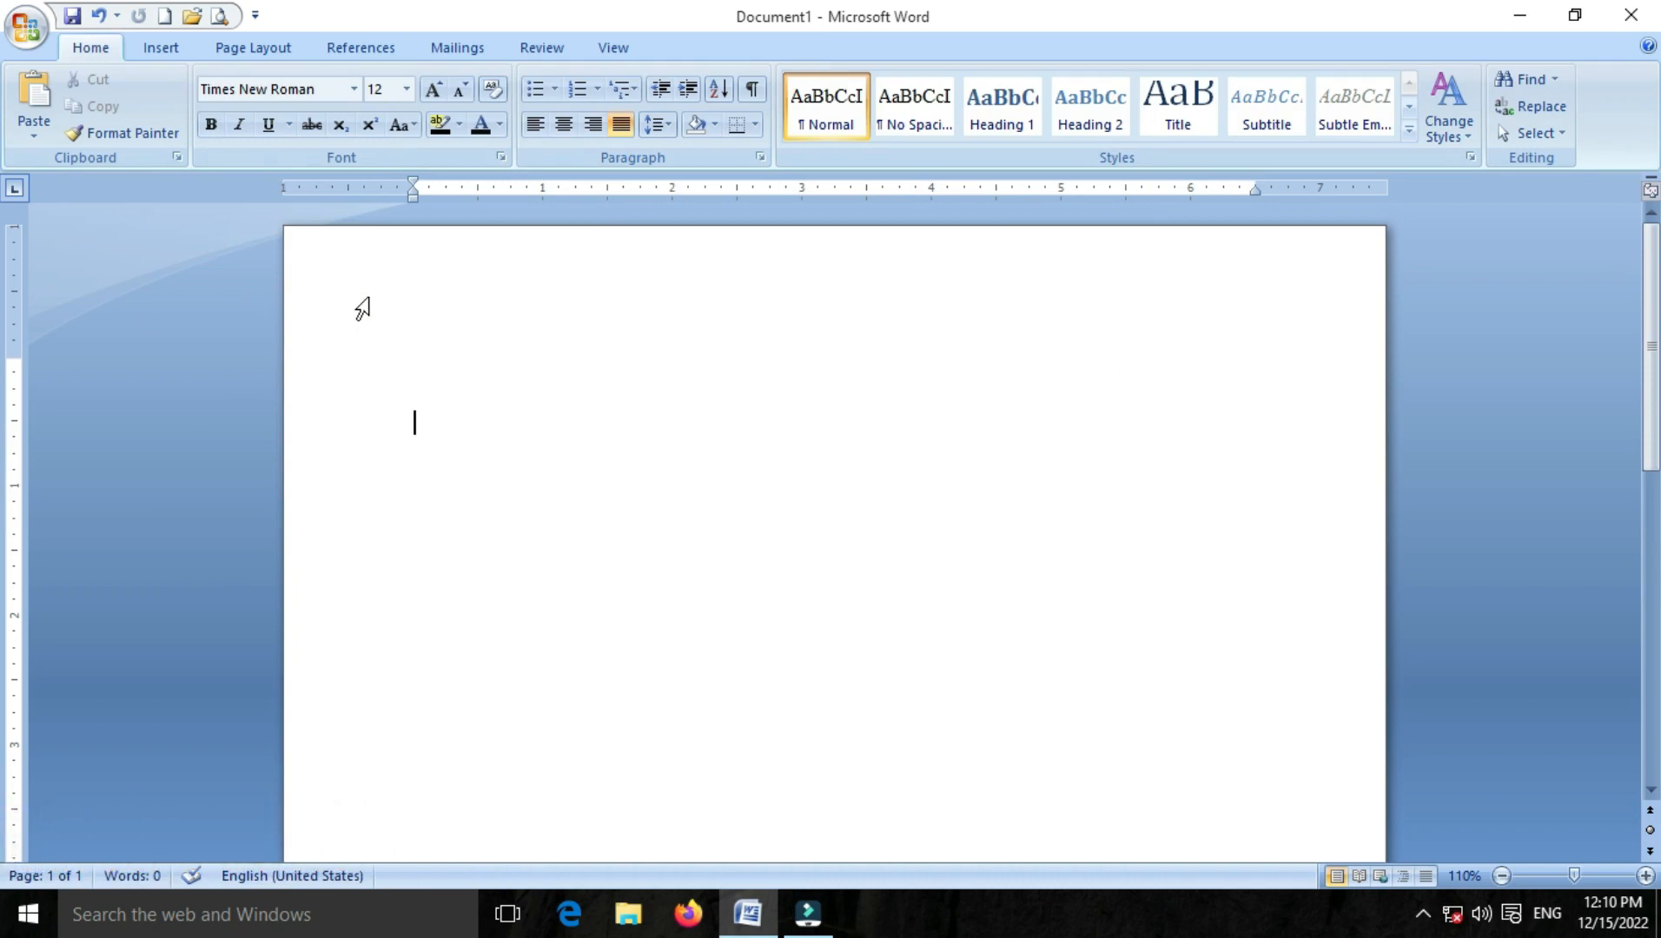
pyautogui.hotkey('ctrl', 'z')
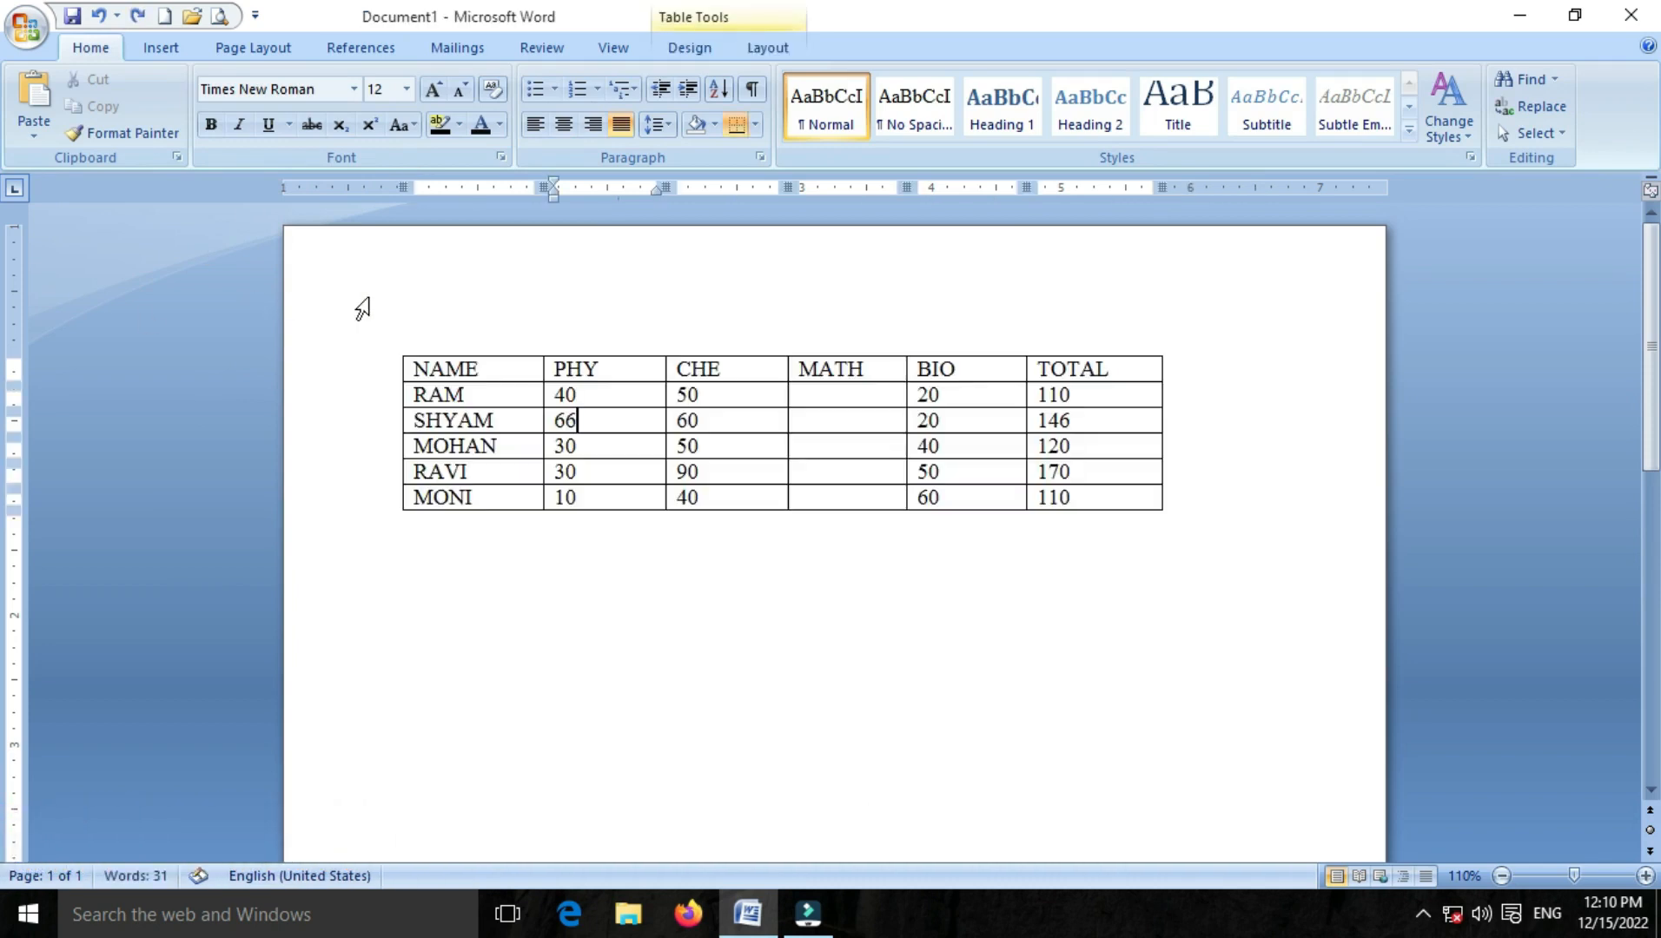
# Split the PHY cell in the second student's row into 2 columns and 1 row
pyautogui.click(750, 54)
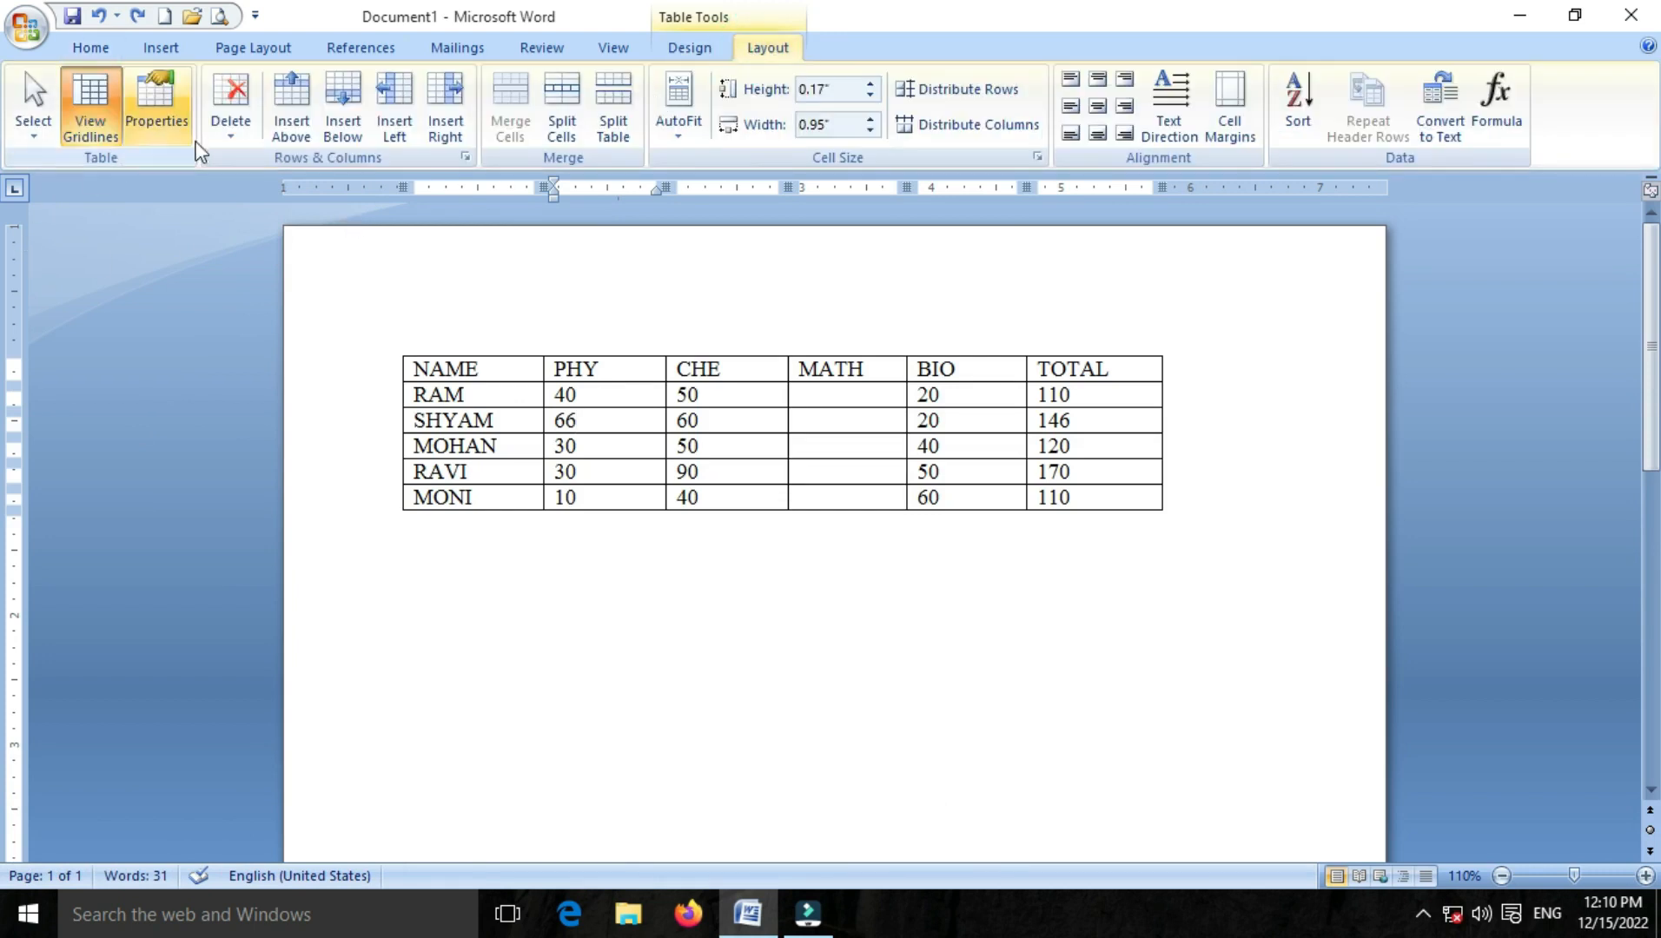
pyautogui.click(232, 137)
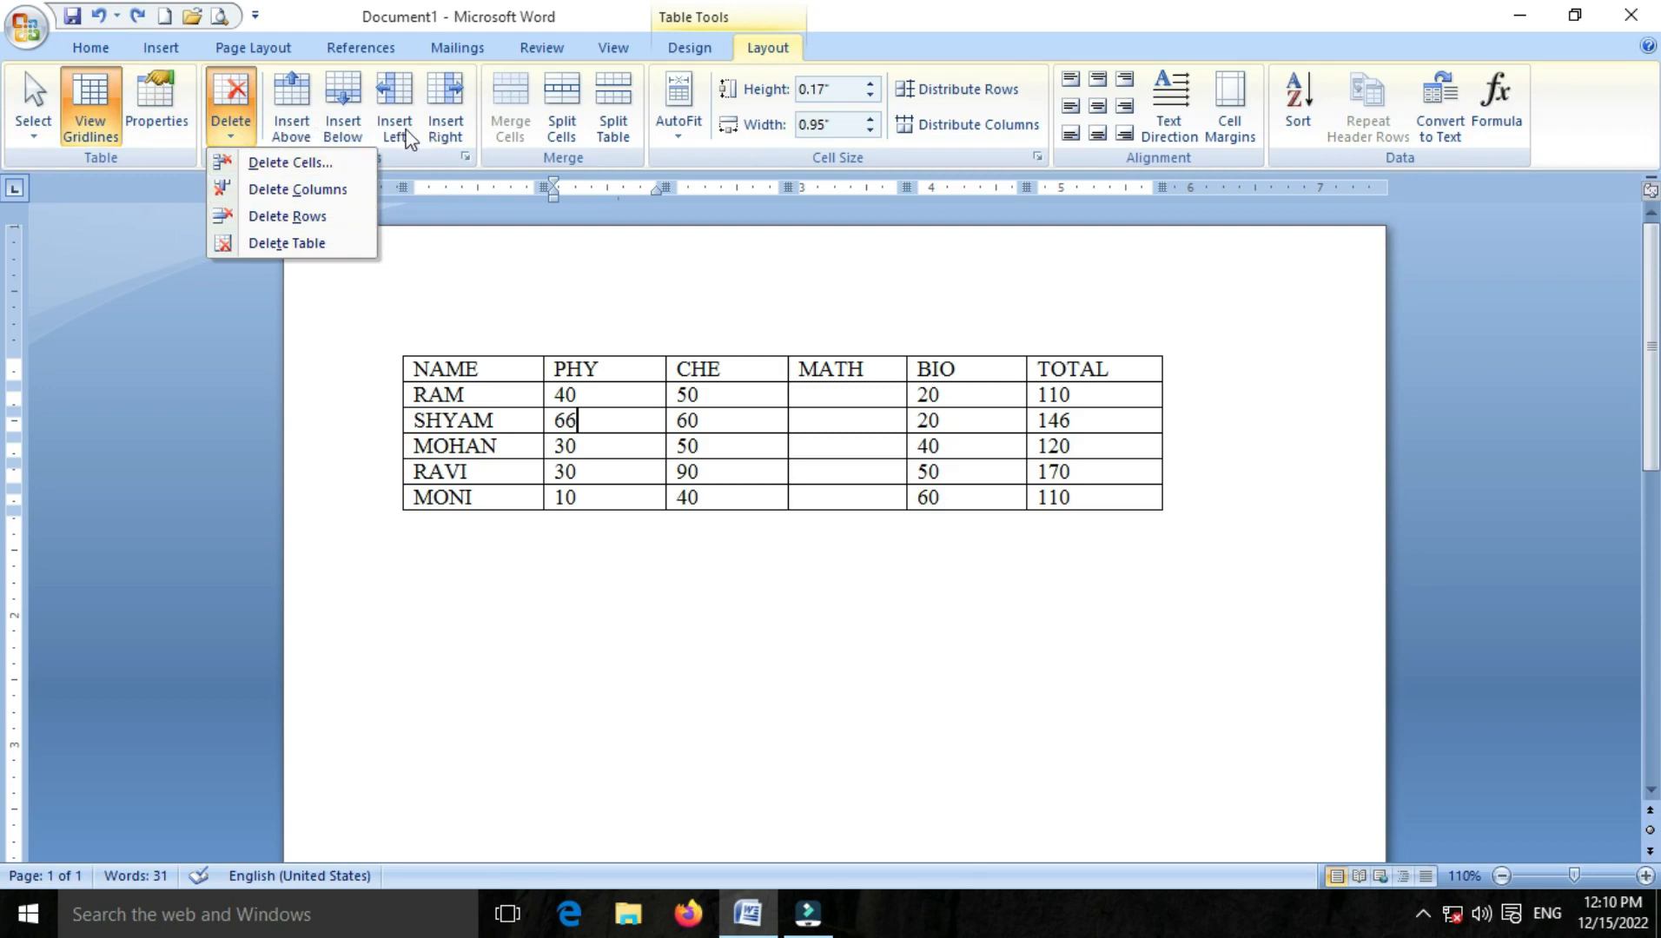
pyautogui.click(525, 140)
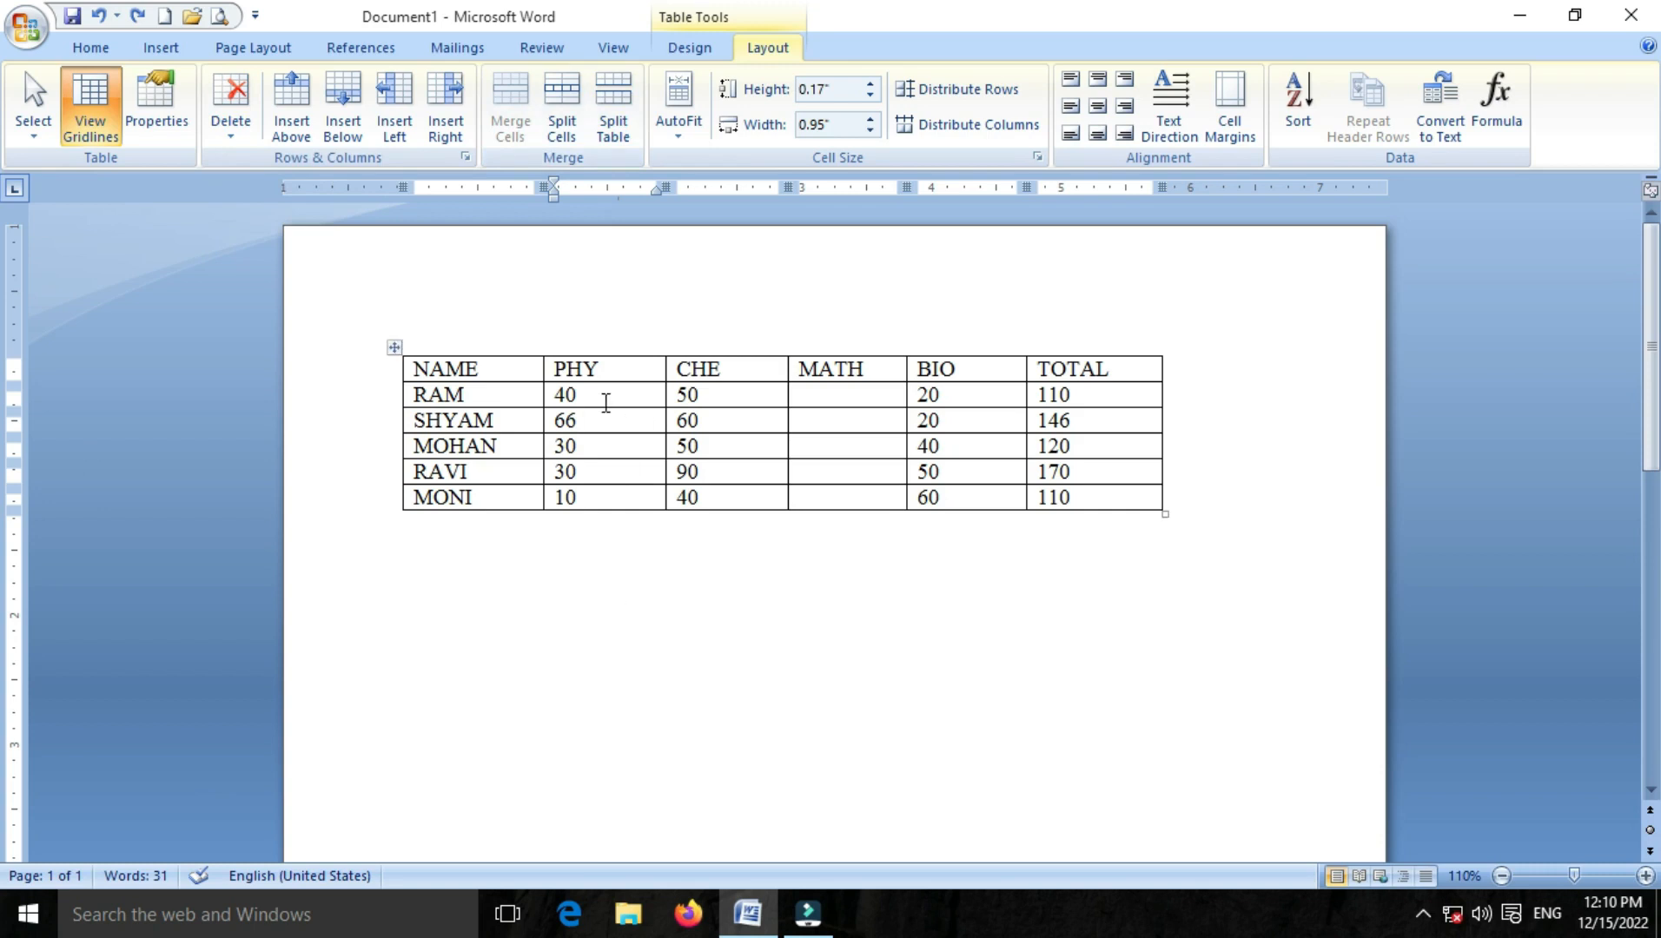
pyautogui.click(573, 116)
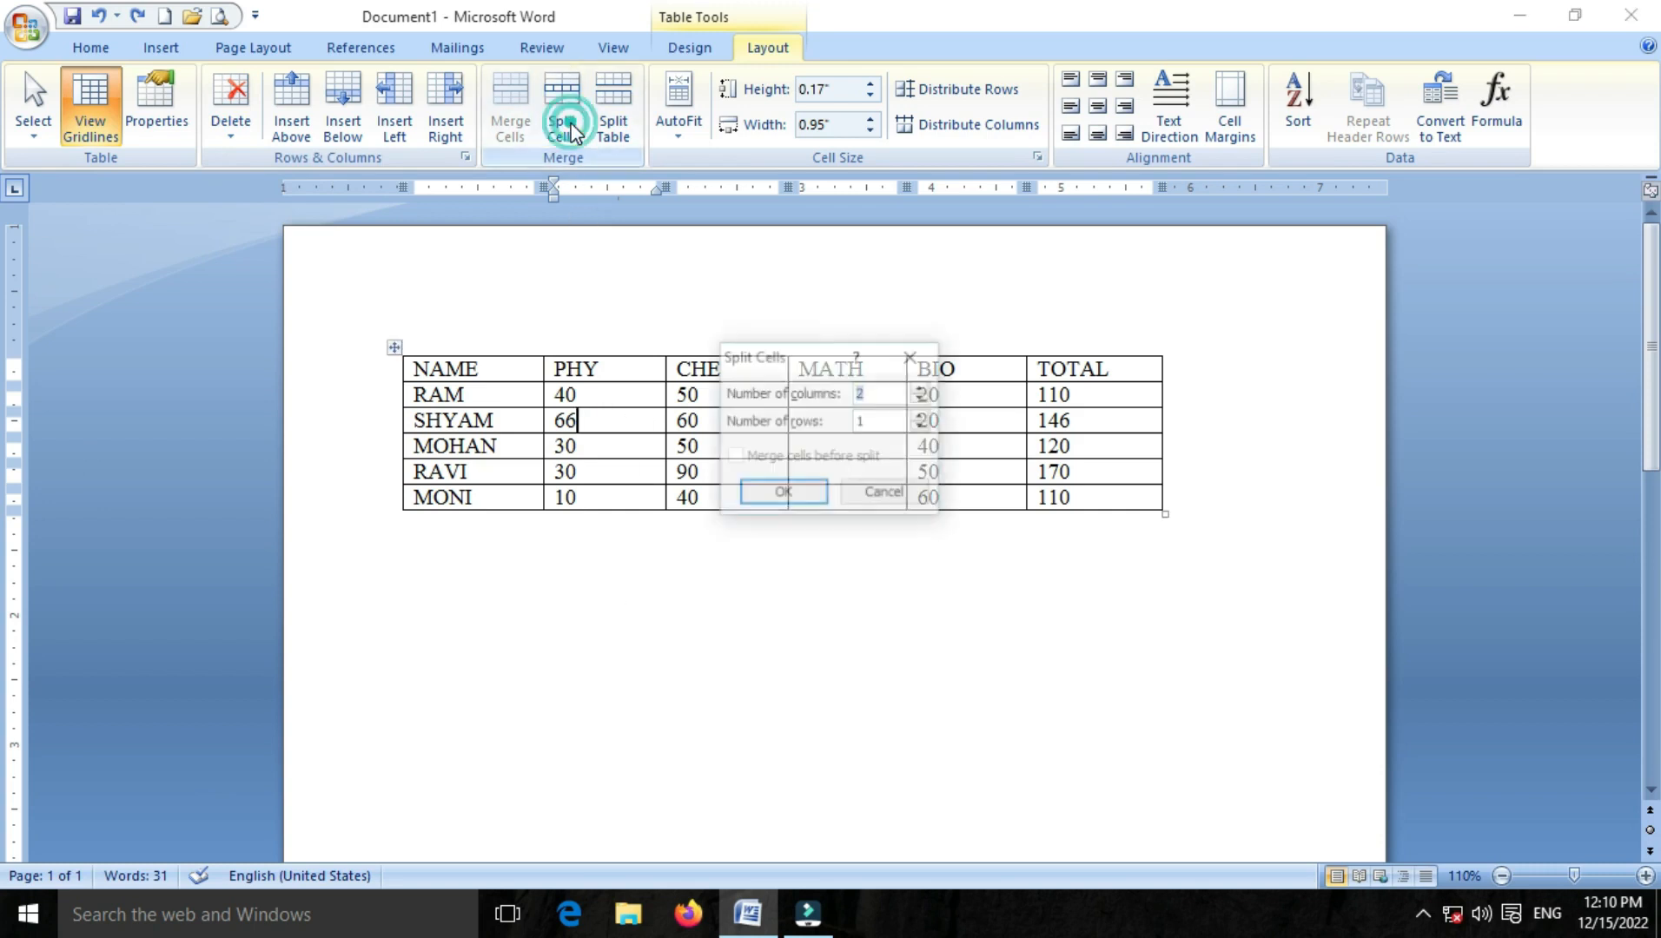
pyautogui.click(804, 498)
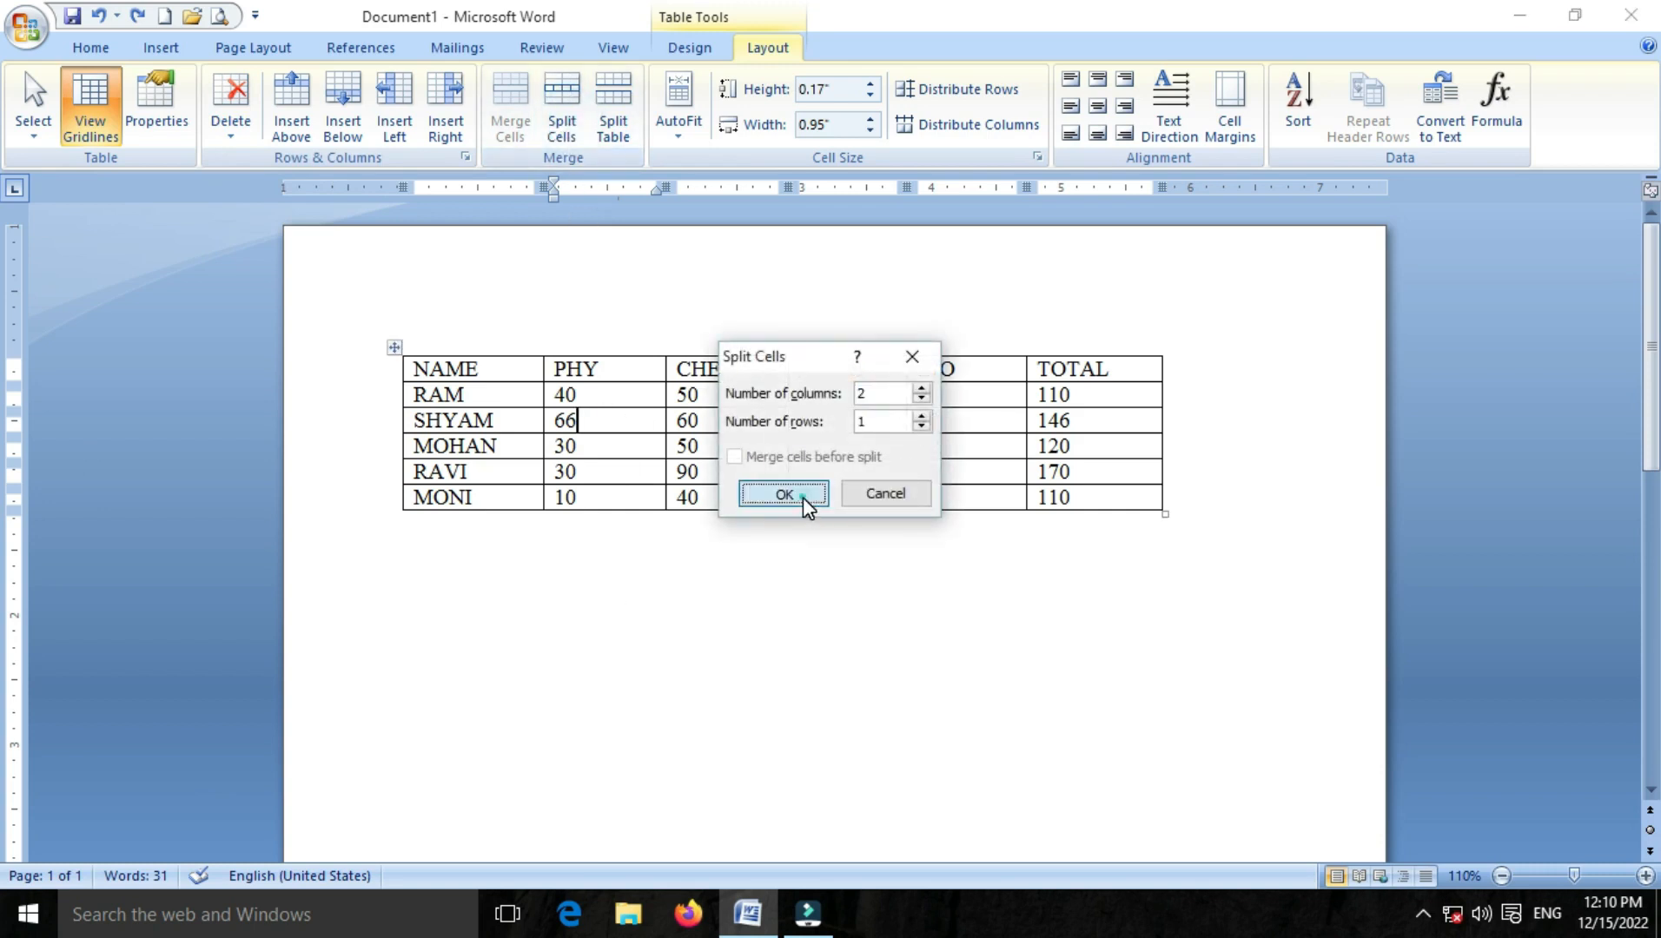
pyautogui.click(605, 472)
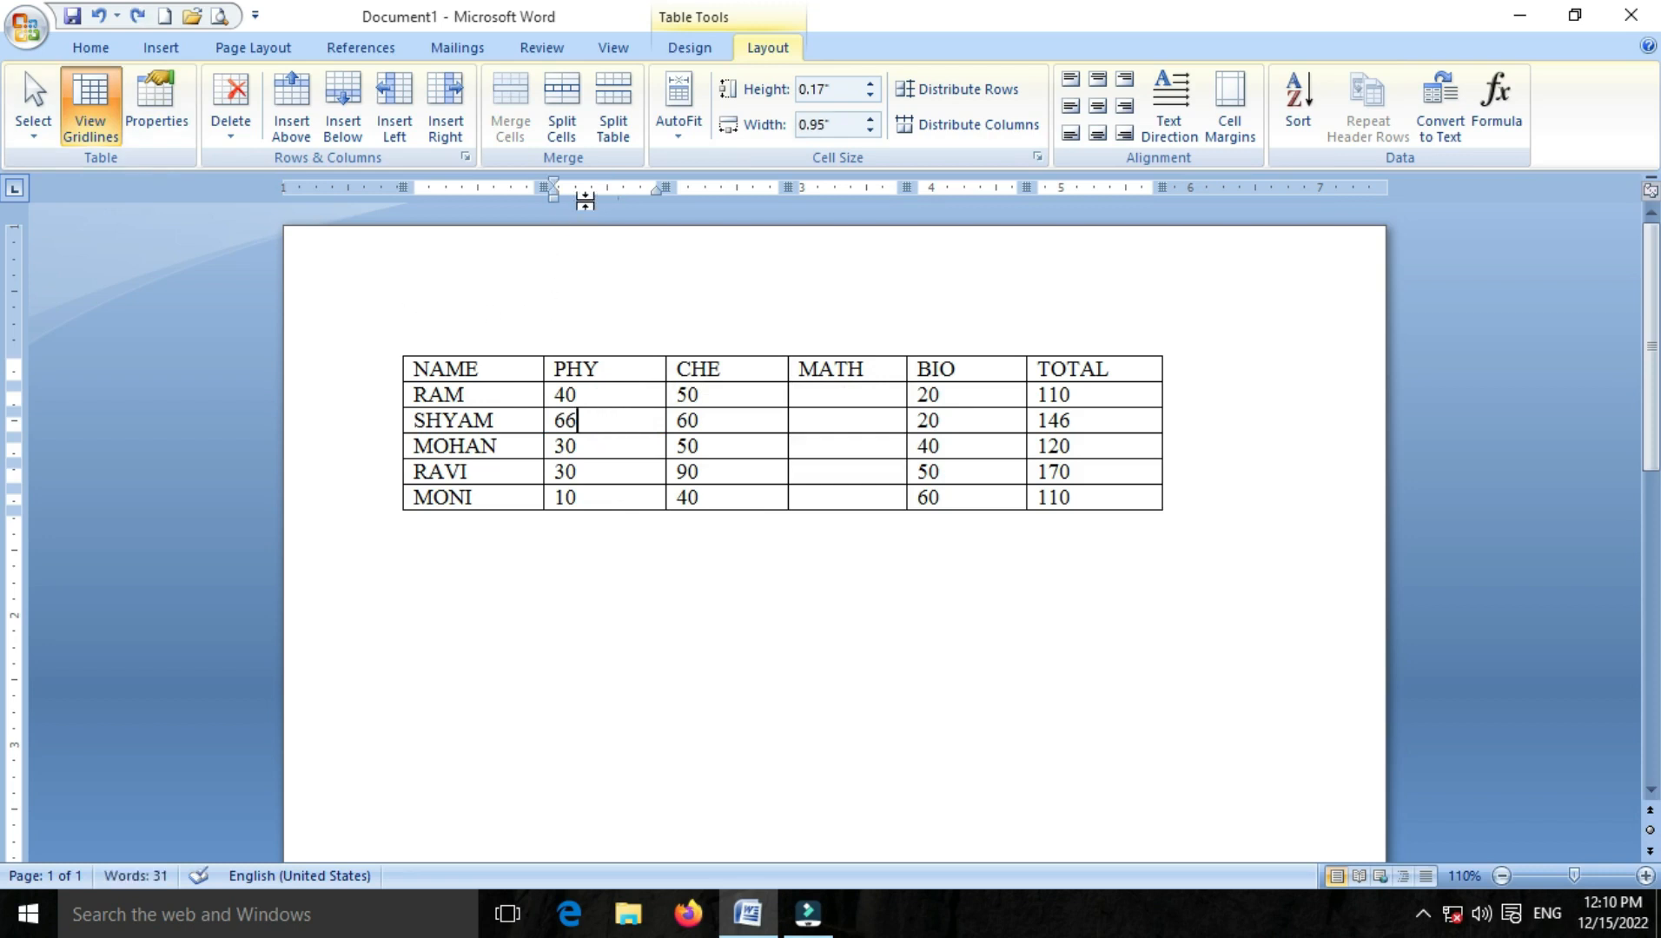
# Split the marks table above the second student's row and undo the split
pyautogui.click(614, 141)
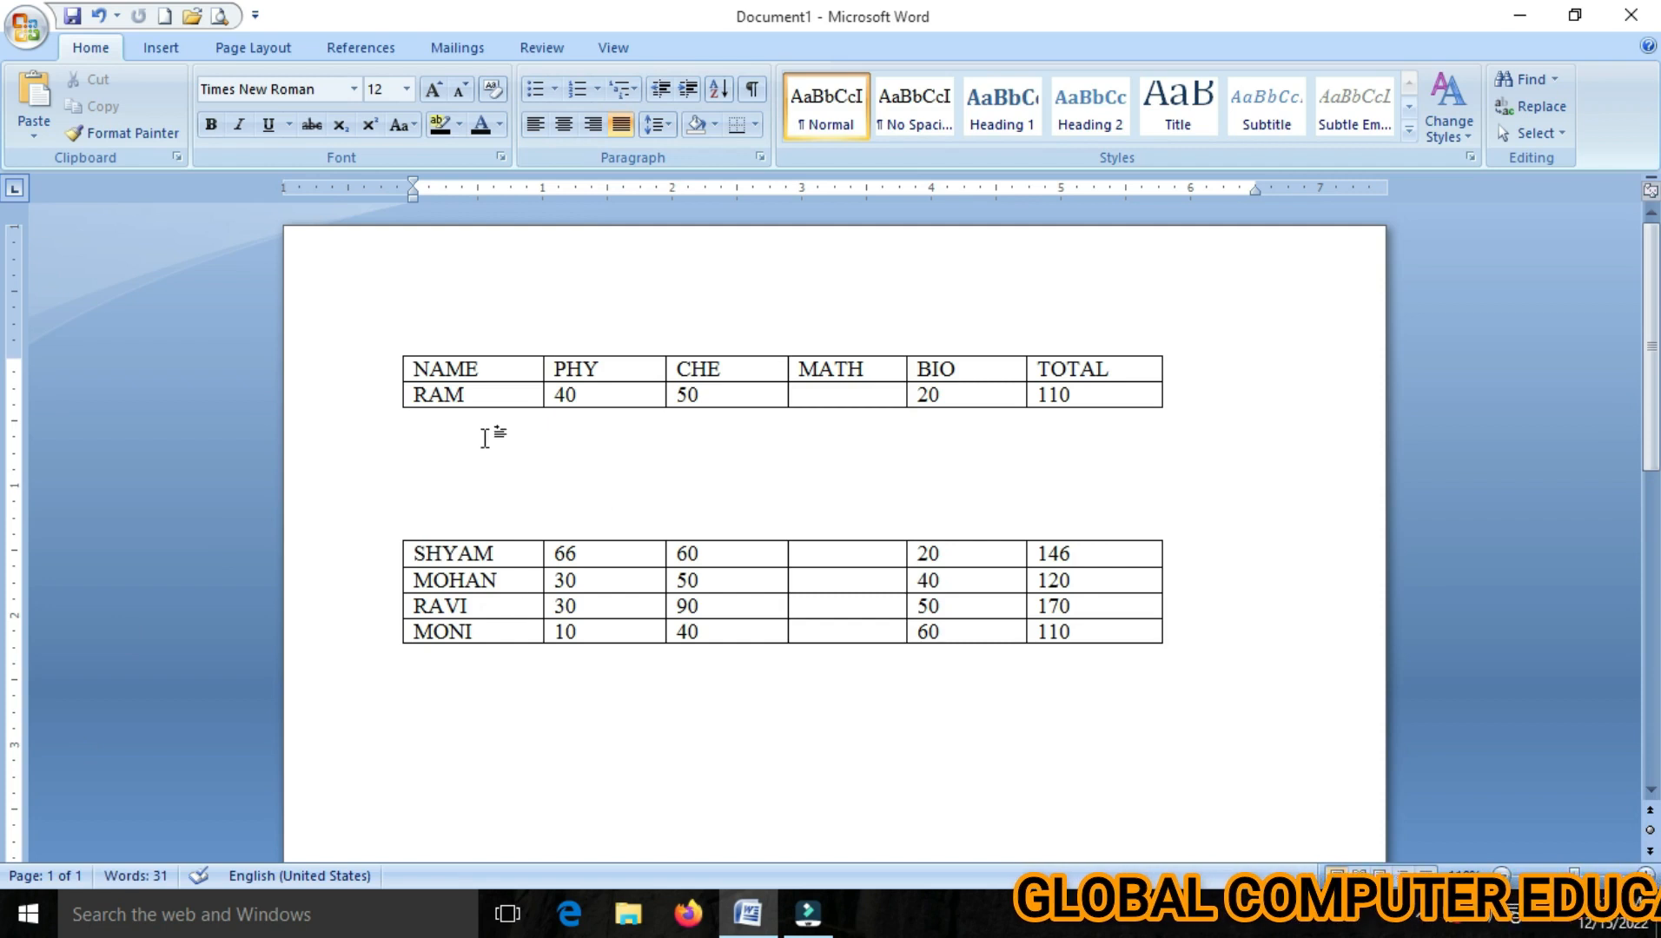
pyautogui.hotkey('ctrl', 'z')
pyautogui.hotkey('ctrl', 'z')
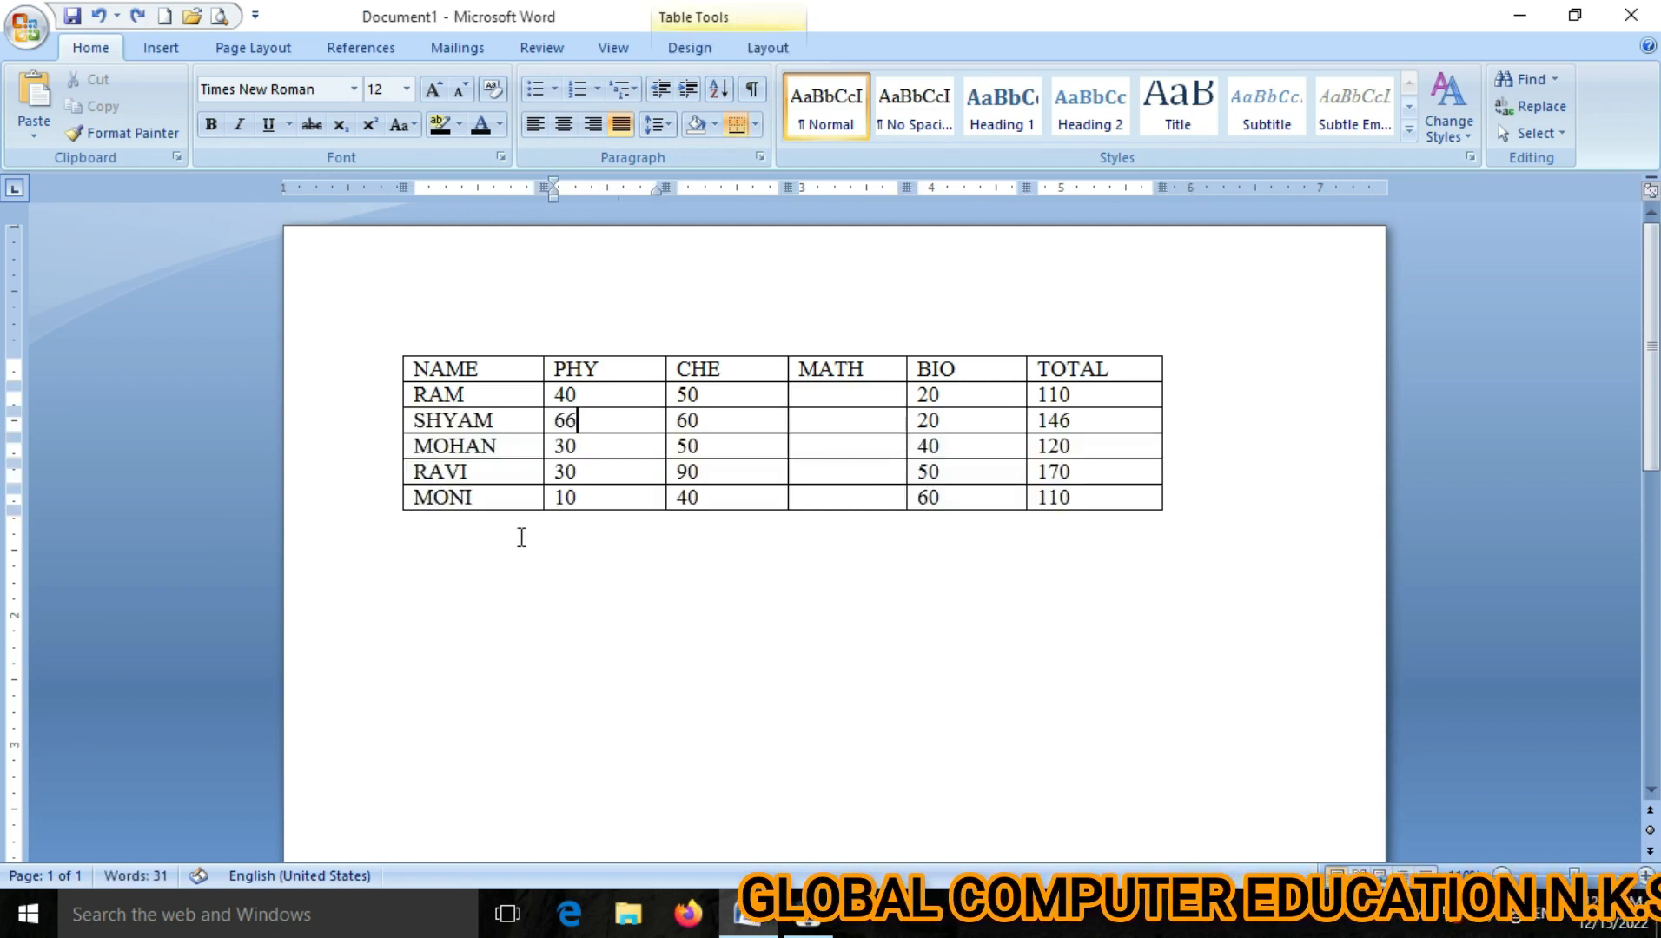
# AutoFit the marks table's columns to their contents
pyautogui.click(752, 49)
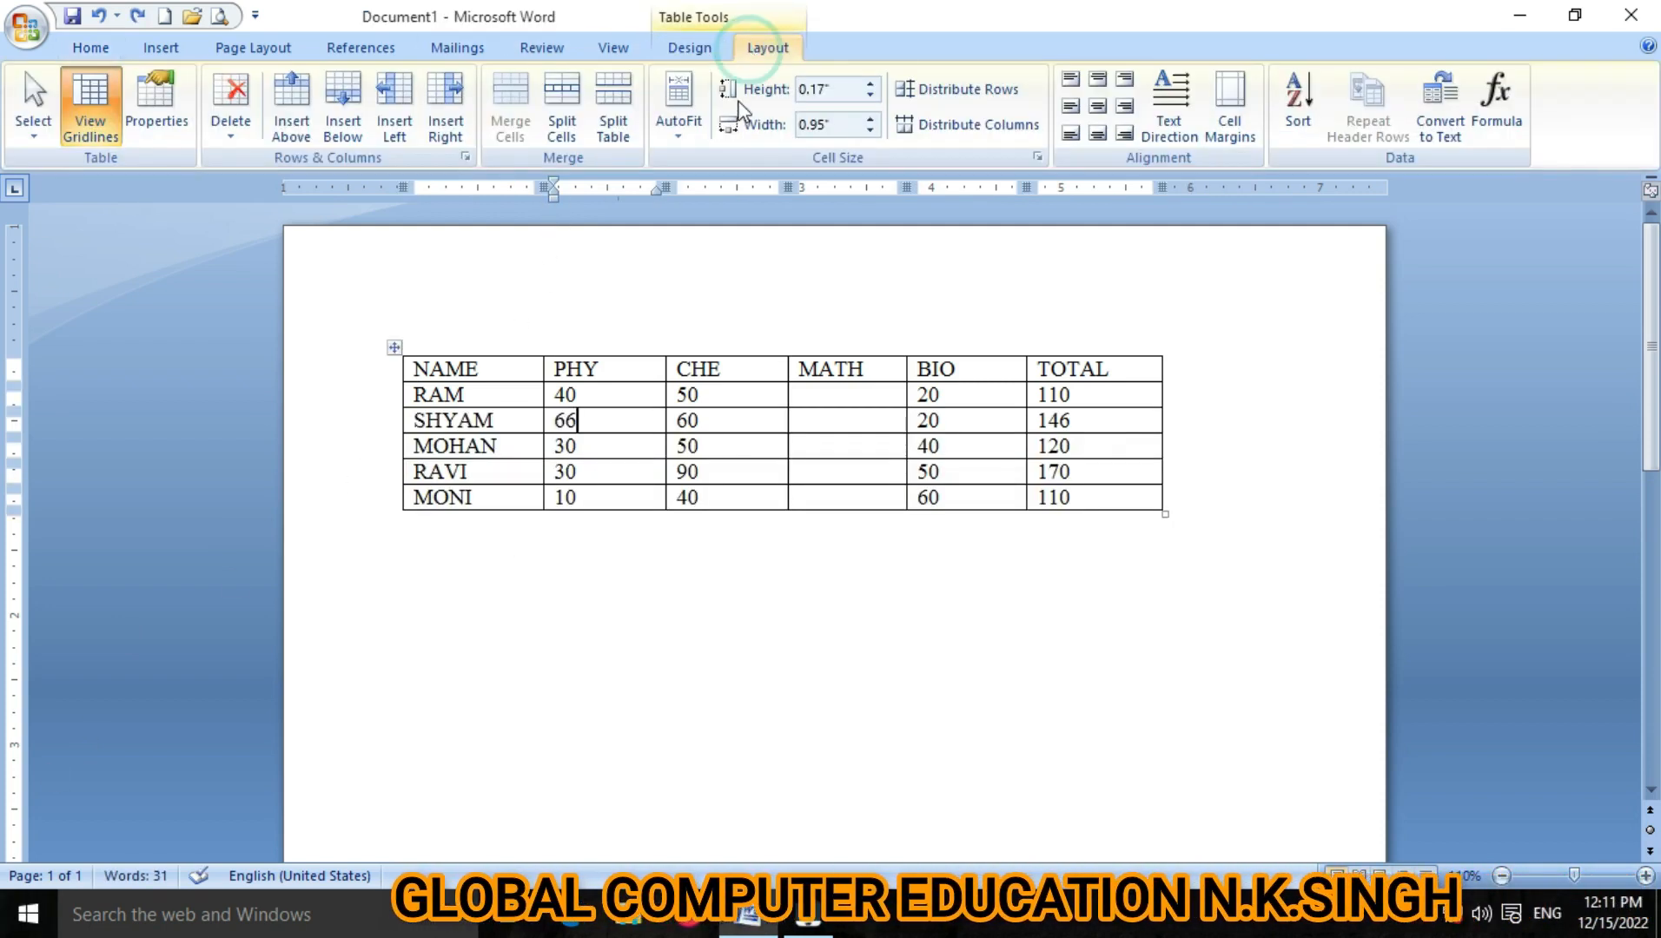
pyautogui.click(680, 137)
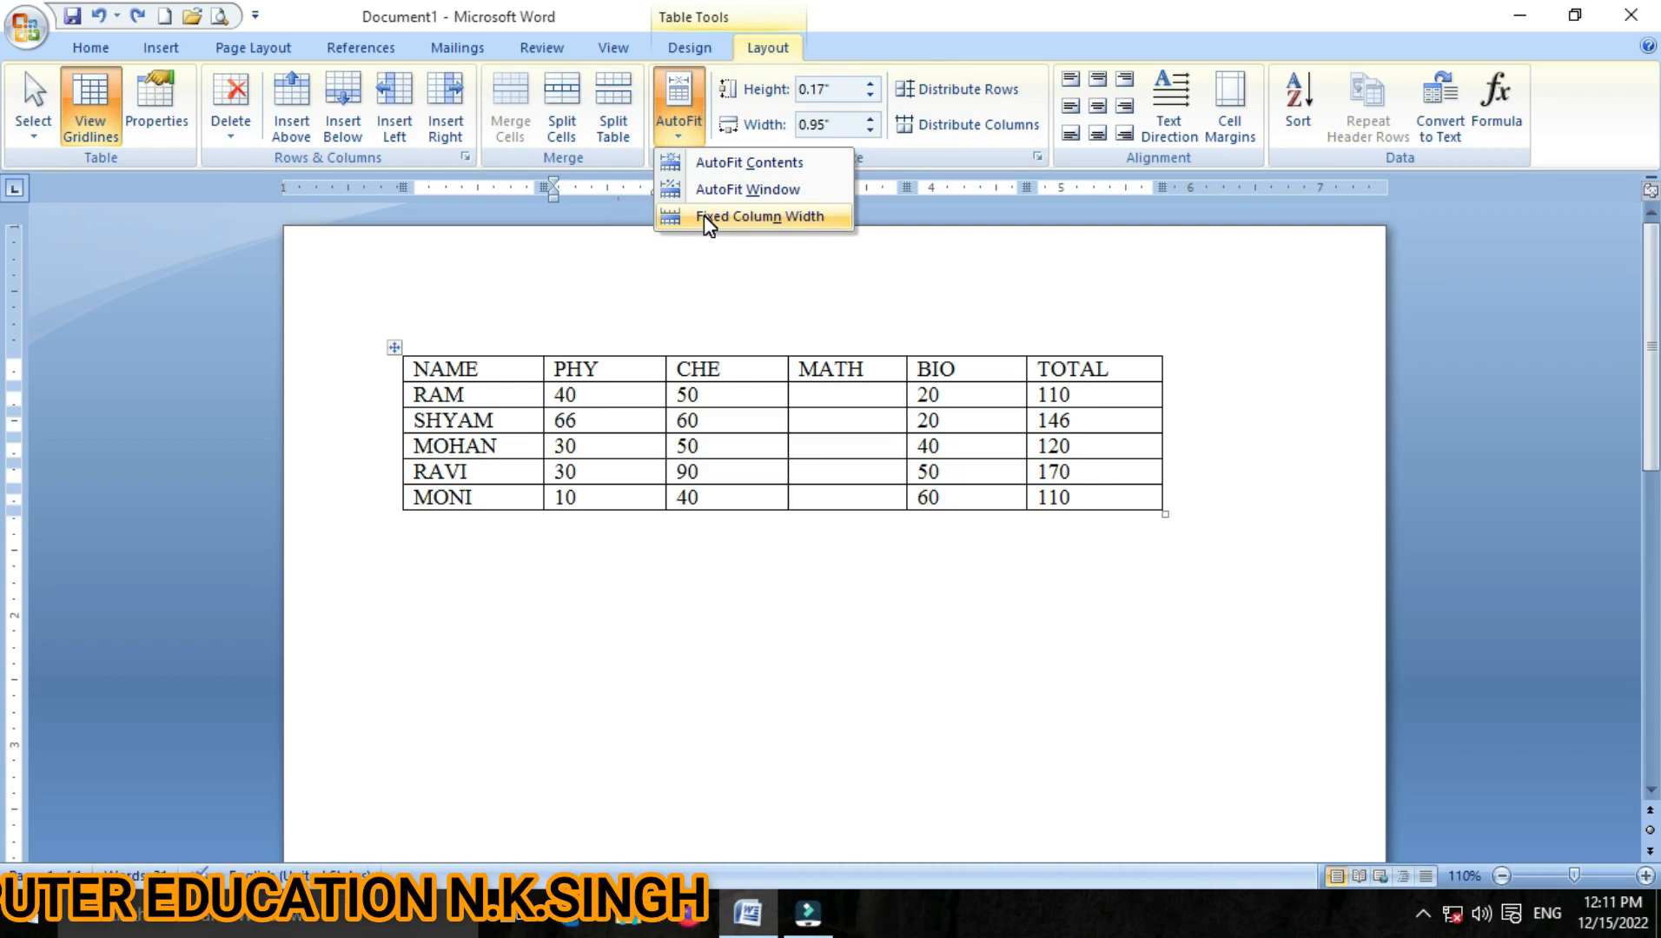
pyautogui.click(710, 163)
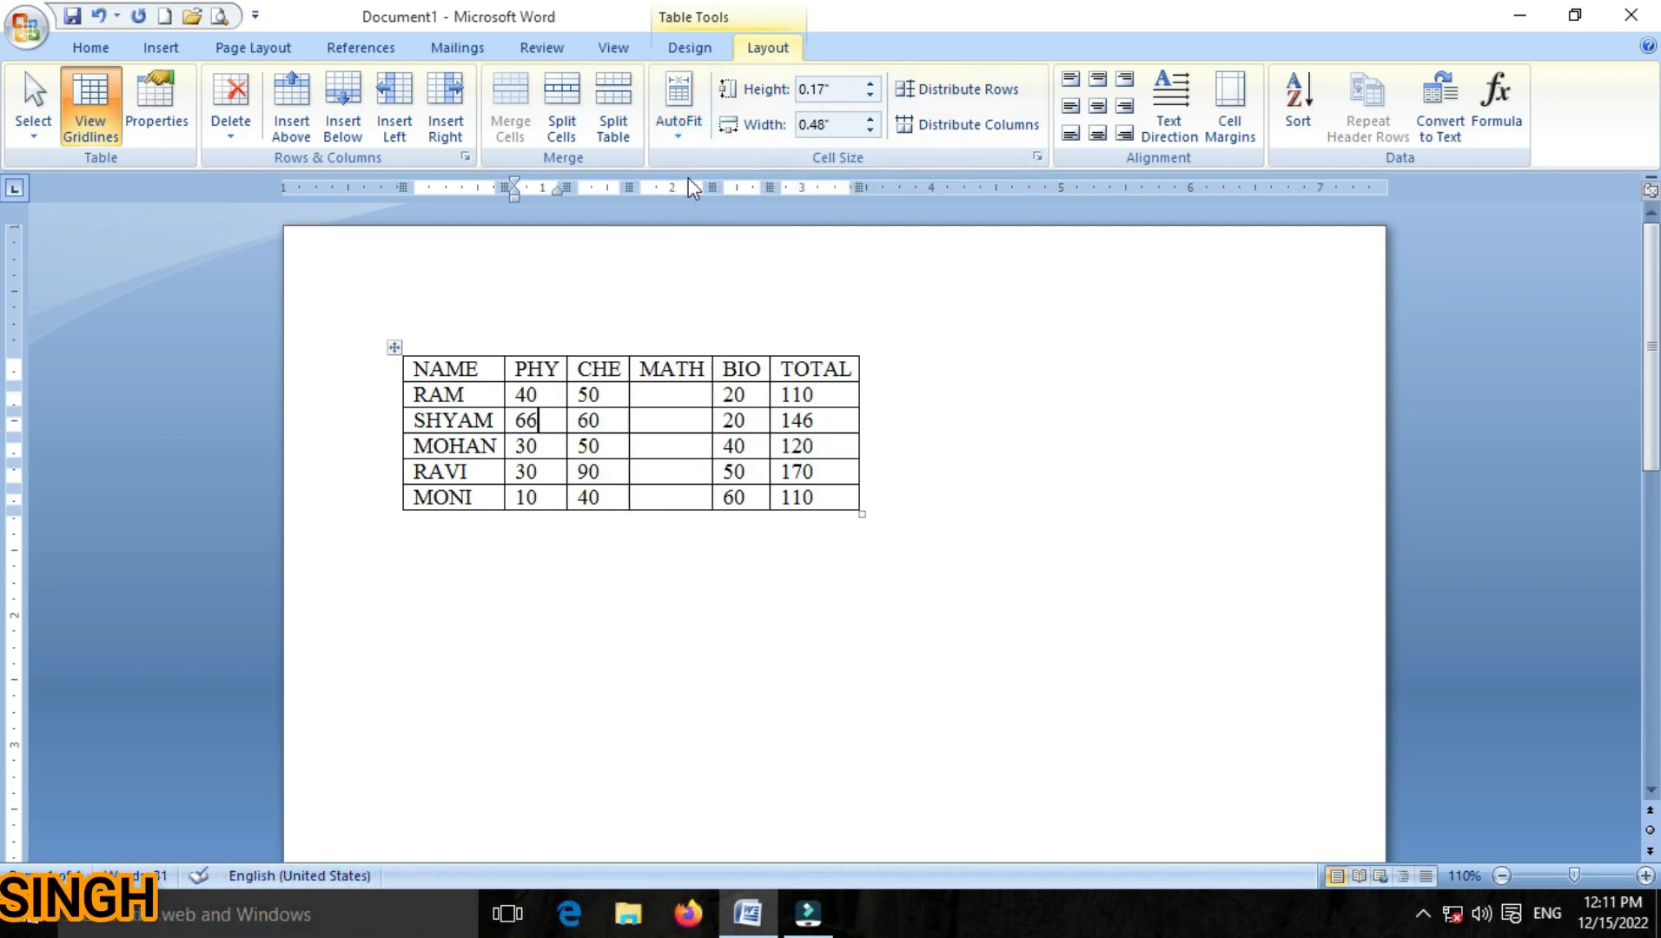
# AutoFit the marks table to the window width
pyautogui.click(680, 135)
pyautogui.click(689, 193)
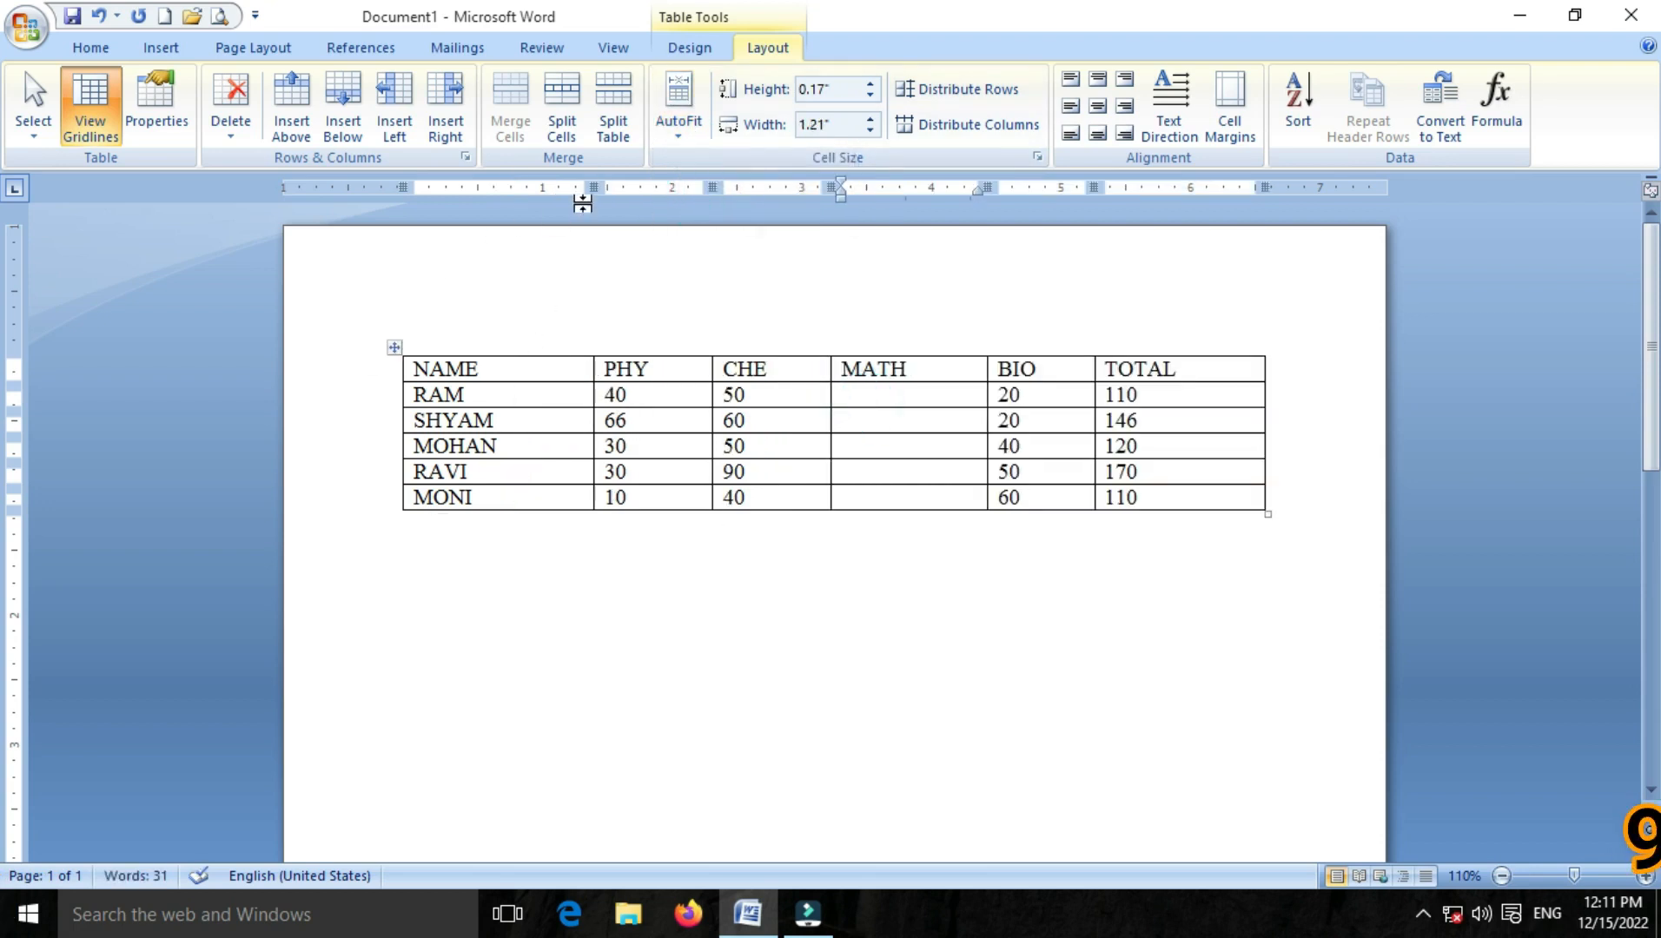
pyautogui.click(675, 139)
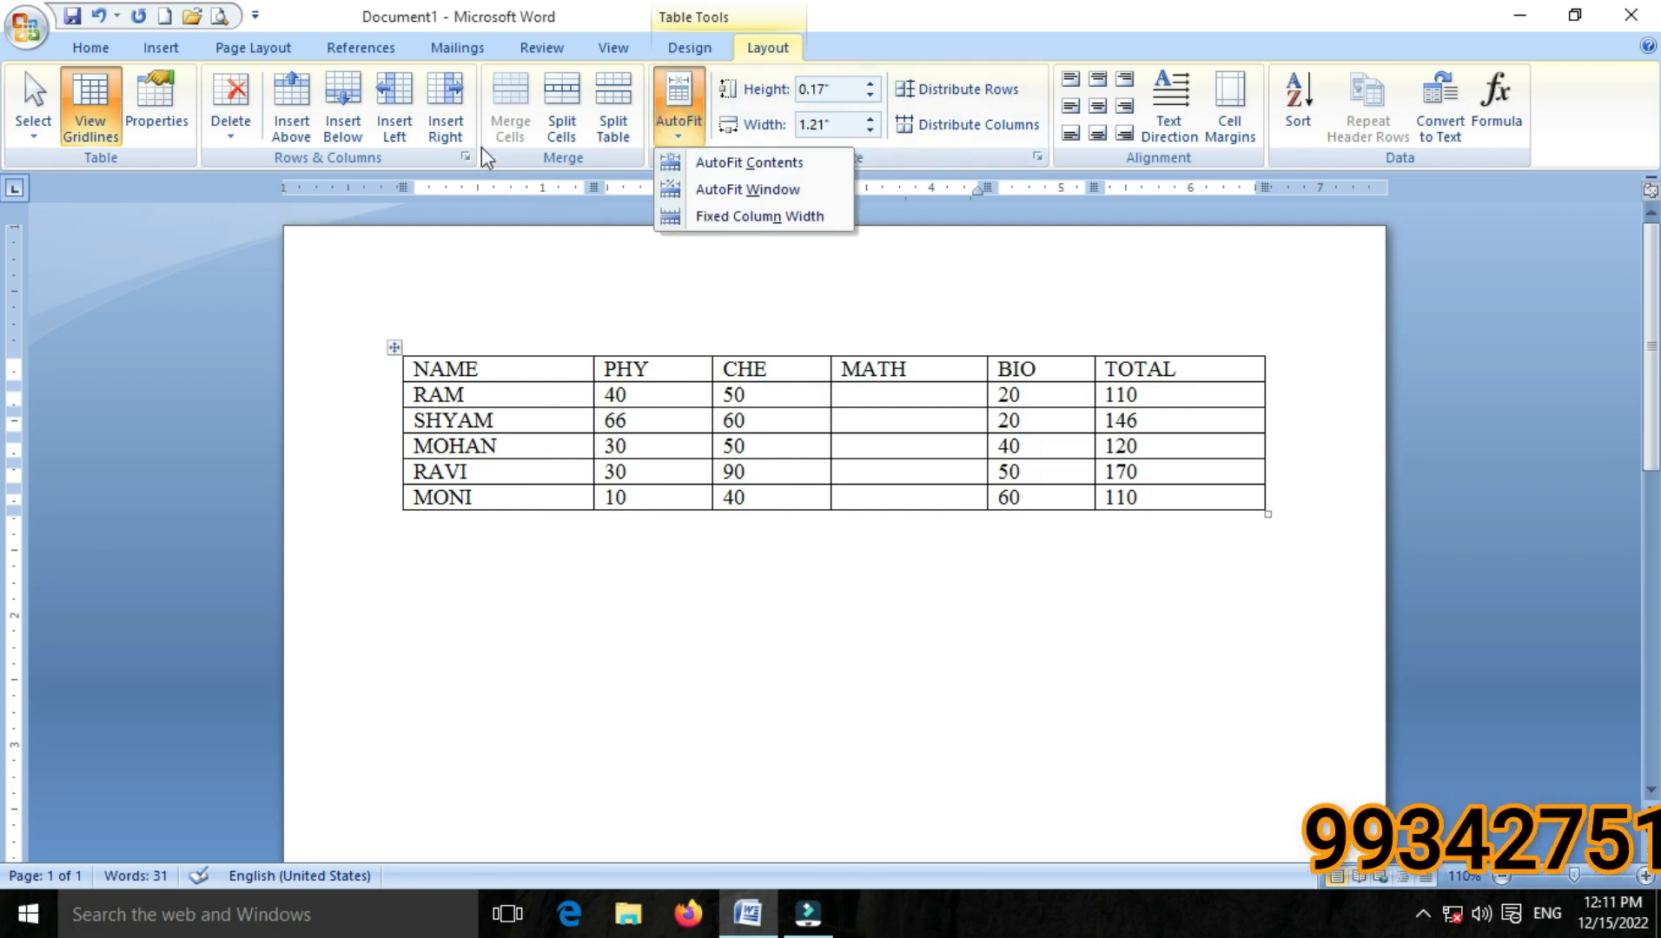
pyautogui.moveTo(883, 430); pyautogui.dragTo(884, 433)
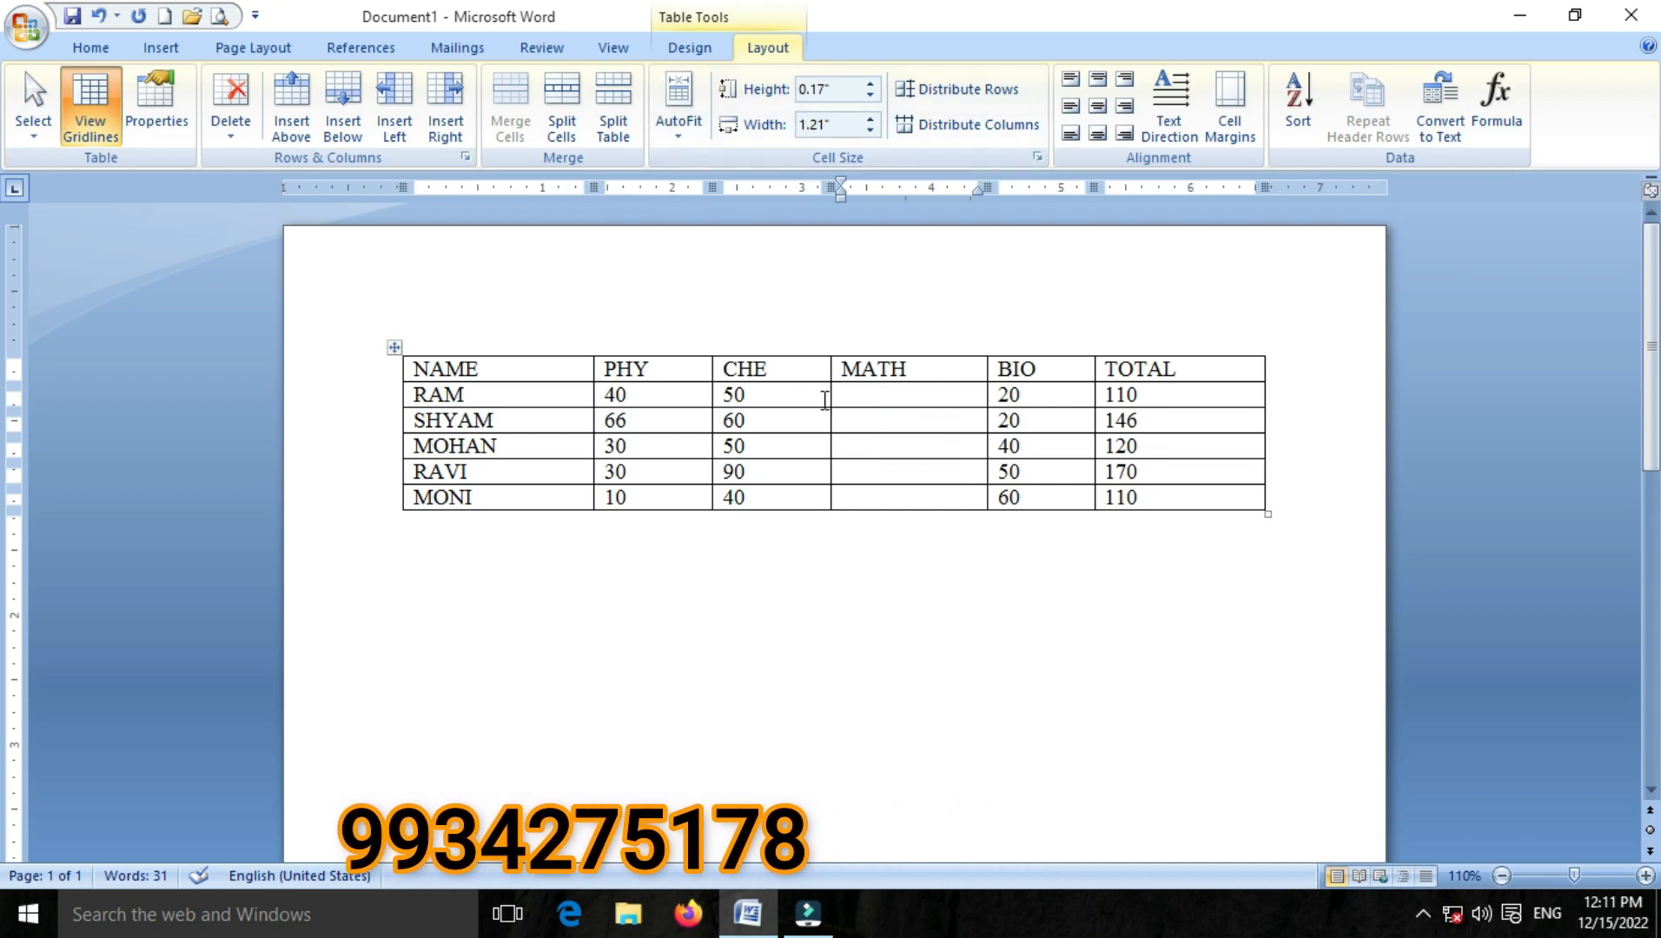
# Widen the CHE column slightly at the MATH border and stretch the first student's row to about 0.29" high
pyautogui.moveTo(830, 399); pyautogui.dragTo(851, 398)
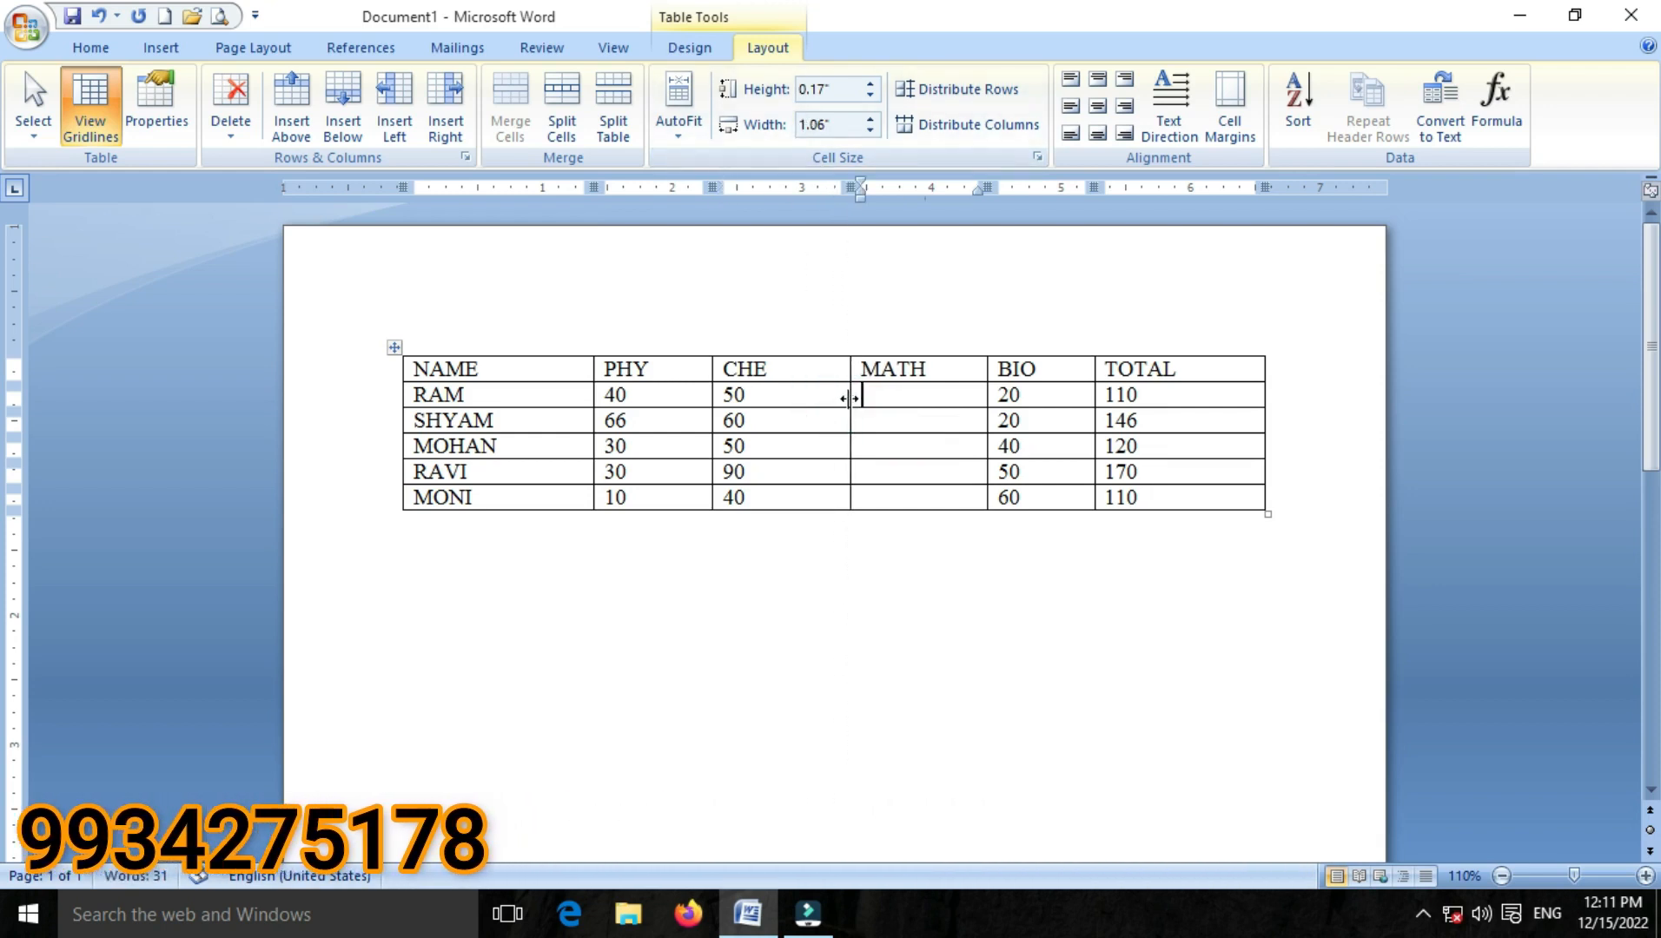
pyautogui.moveTo(408, 408); pyautogui.dragTo(405, 420)
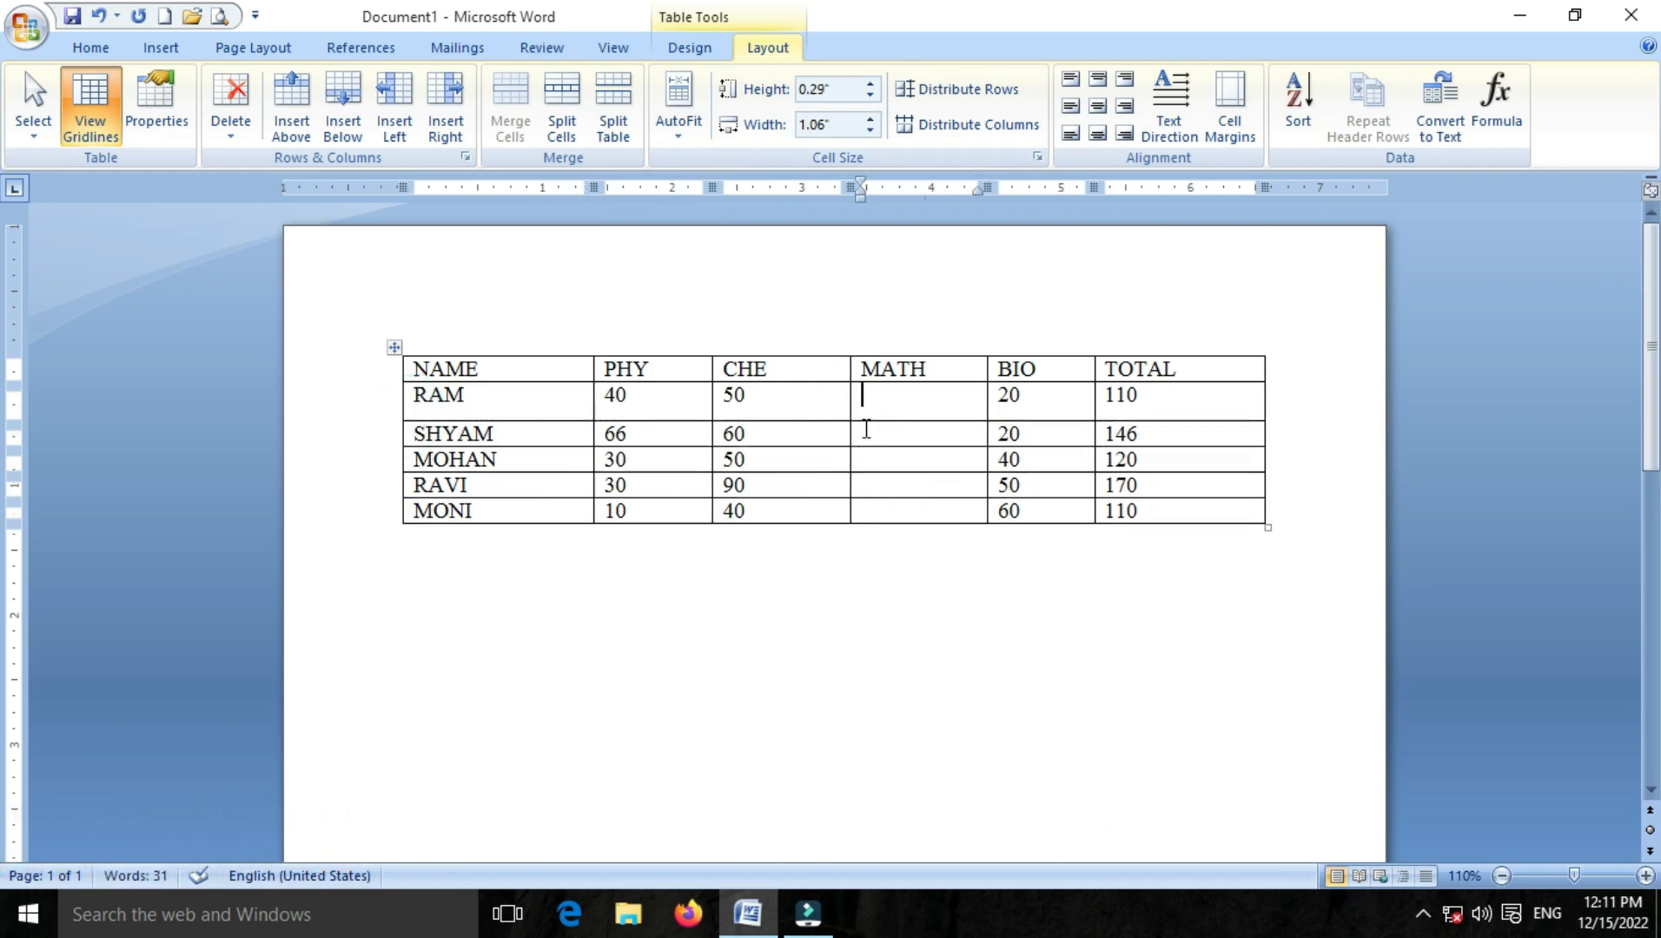
# Increase the height of the first student's row to 1.1"
pyautogui.click(868, 85)
pyautogui.click(868, 85)
pyautogui.click(869, 85)
pyautogui.click(869, 85)
pyautogui.click(869, 85)
pyautogui.click(869, 85)
pyautogui.click(868, 85)
pyautogui.click(869, 85)
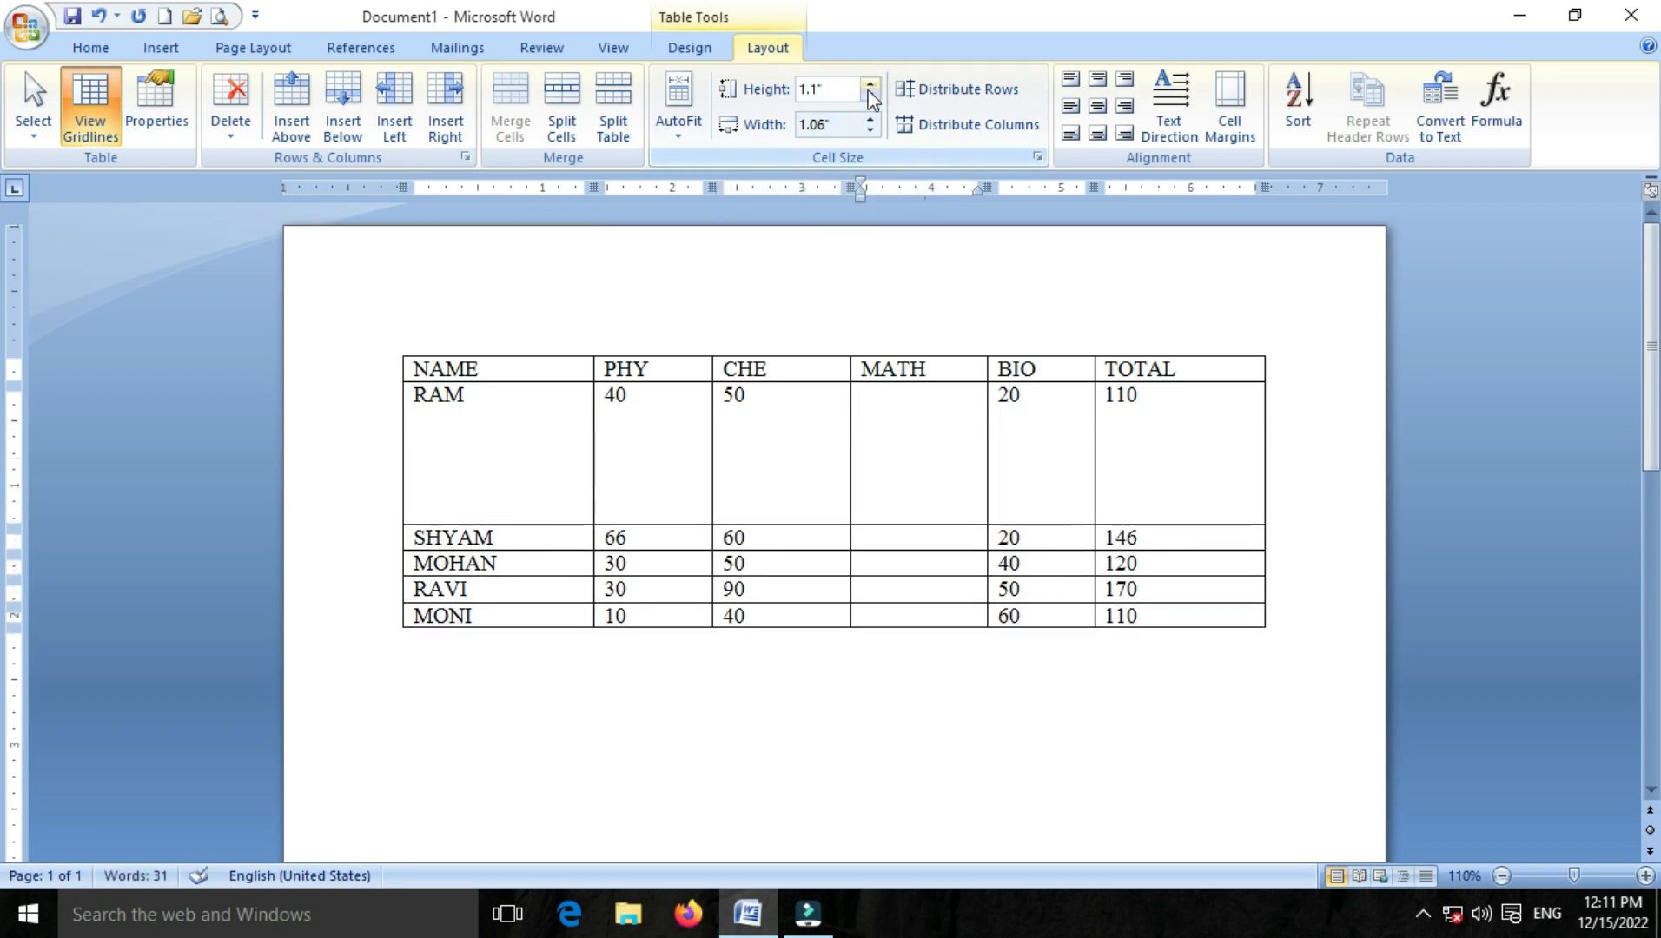
# Increase the width of the MATH column to 1.9"
pyautogui.click(868, 120)
pyautogui.click(869, 119)
pyautogui.click(868, 119)
pyautogui.click(869, 120)
pyautogui.click(868, 120)
pyautogui.click(868, 120)
pyautogui.click(869, 119)
pyautogui.click(869, 120)
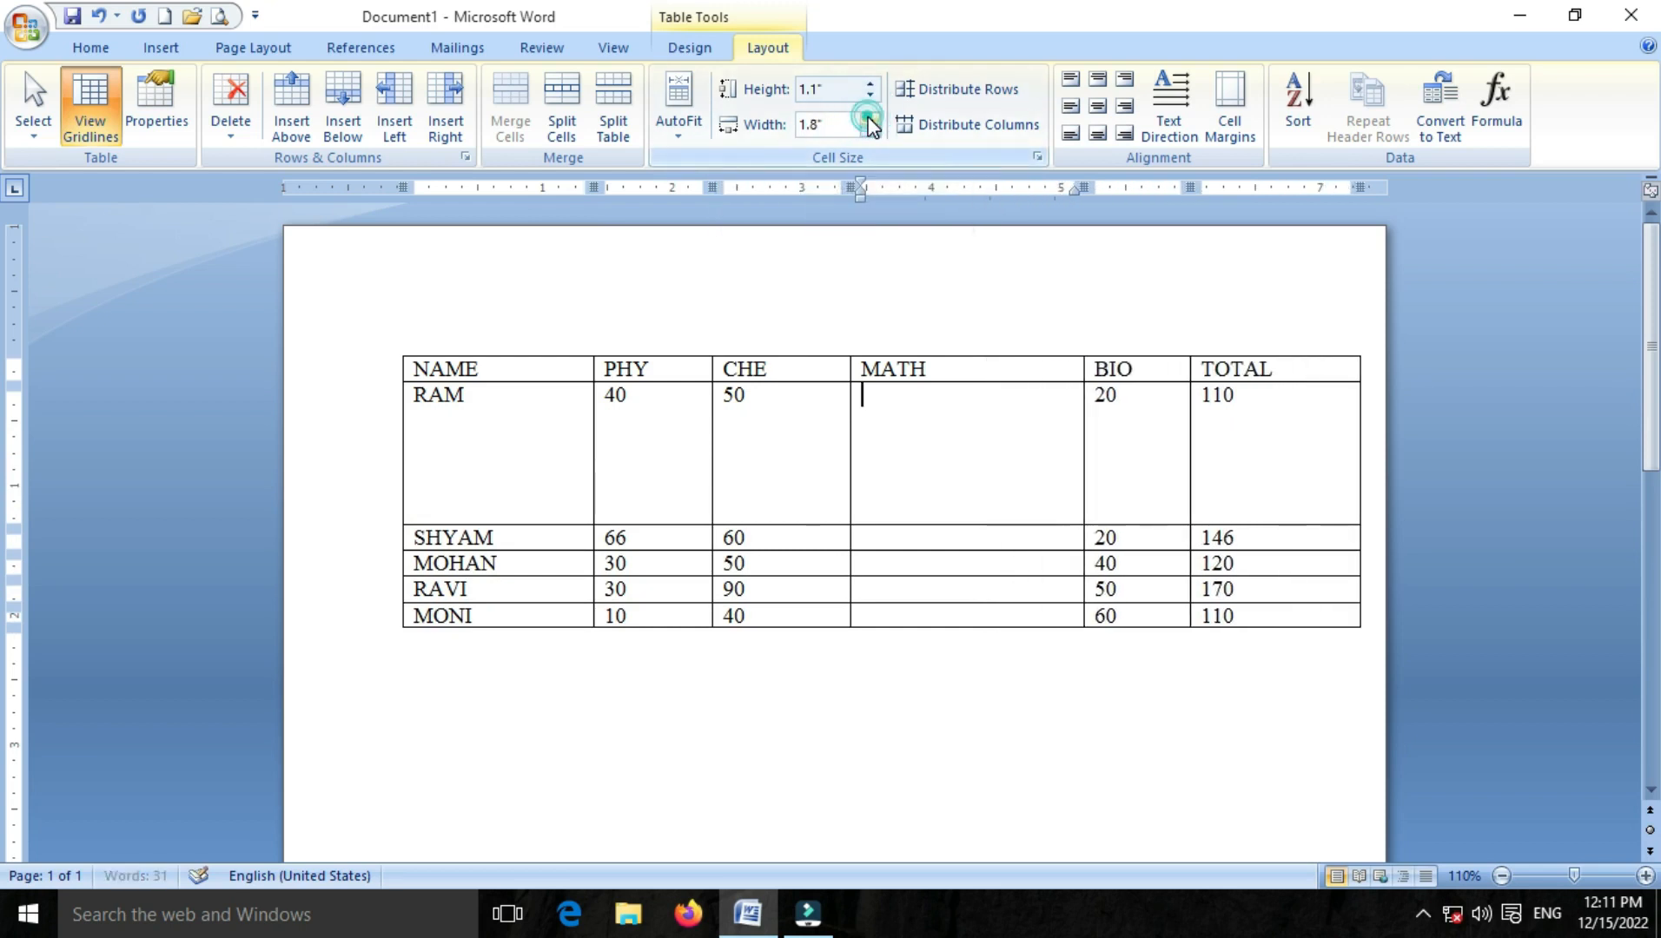
pyautogui.click(869, 120)
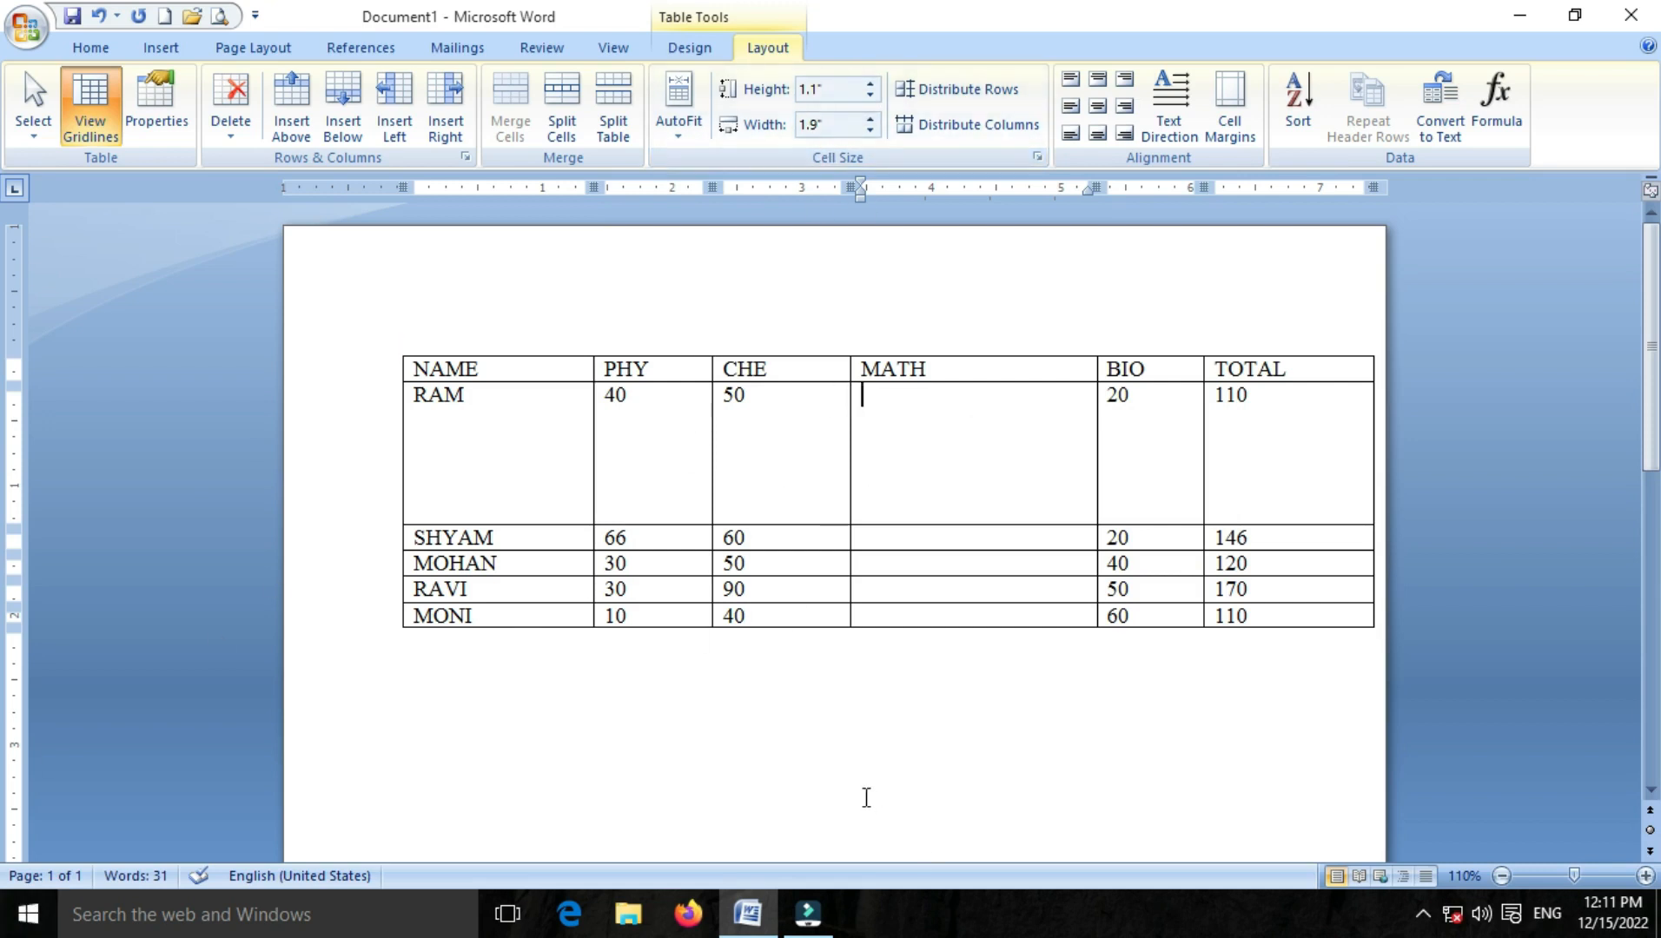
# Undo all row height and column width changes made since the table was fitted to the window
pyautogui.hotkey('ctrl', 'z')
pyautogui.hotkey('ctrl', 'z')
pyautogui.hotkey('ctrl', 'z')
pyautogui.hotkey('ctrl', 'z')
pyautogui.hotkey('ctrl', 'z')
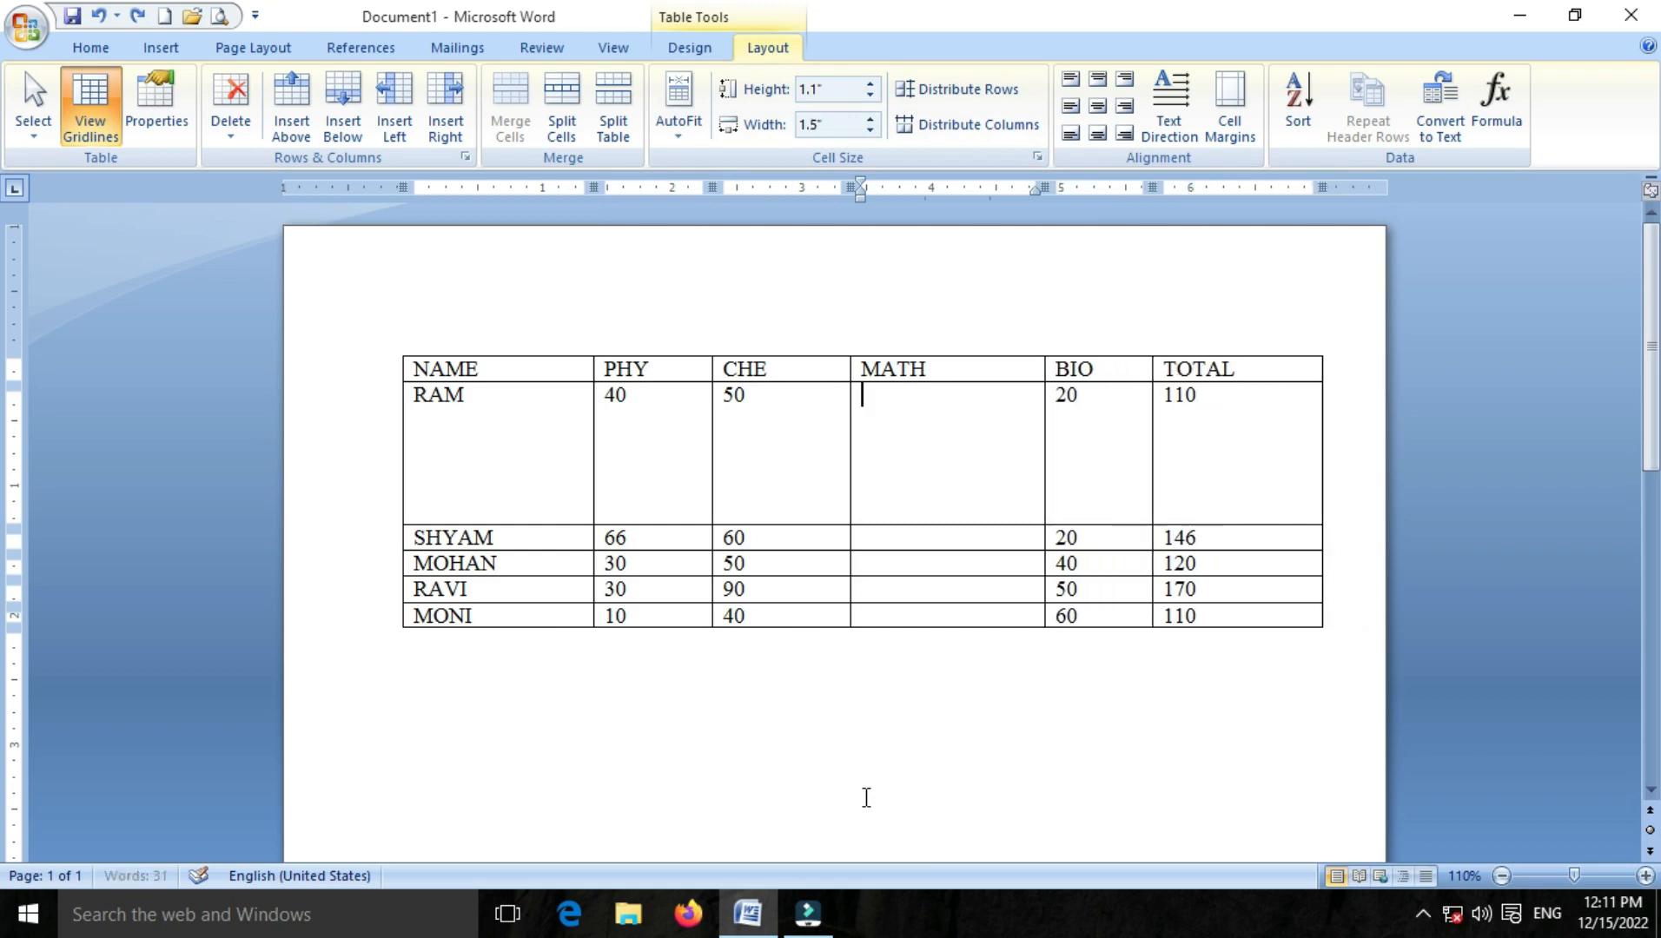
pyautogui.hotkey('ctrl', 'z')
pyautogui.hotkey('ctrl', 'z')
pyautogui.hotkey('ctrl', 'z')
pyautogui.hotkey('ctrl', 'z')
pyautogui.hotkey('ctrl', 'z')
pyautogui.hotkey('ctrl', 'z')
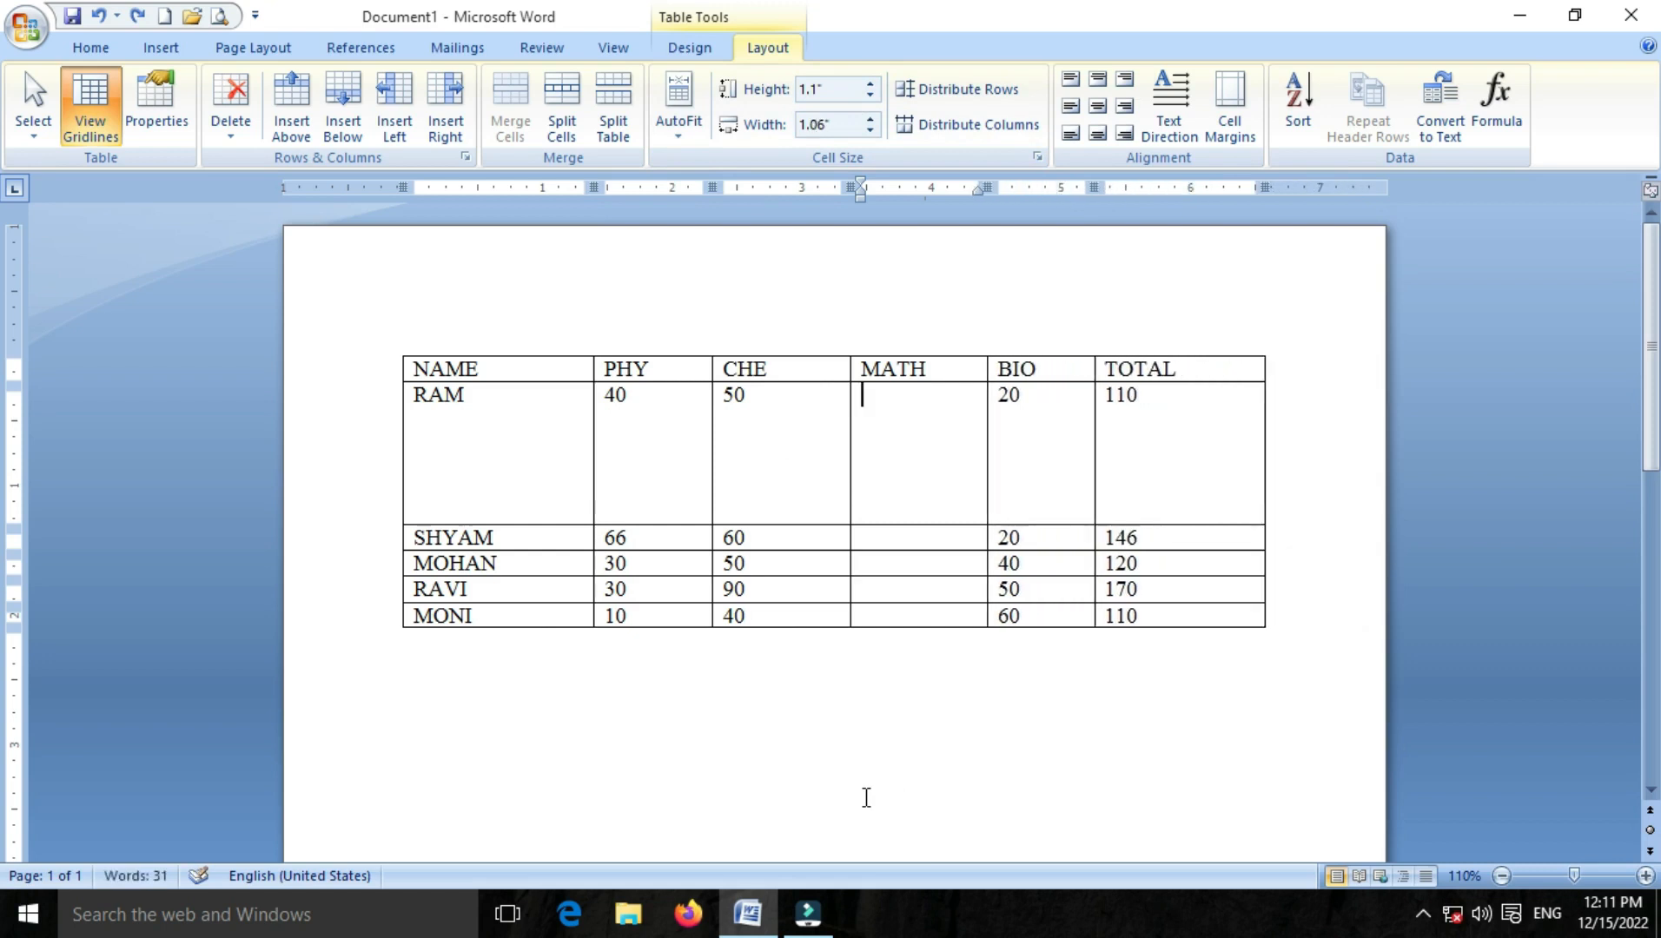
pyautogui.hotkey('ctrl', 'z')
pyautogui.hotkey('ctrl', 'z')
pyautogui.hotkey('ctrl', 'z')
pyautogui.hotkey('ctrl', 'z')
pyautogui.hotkey('ctrl', 'z')
pyautogui.hotkey('ctrl', 'z')
pyautogui.hotkey('ctrl', 'z')
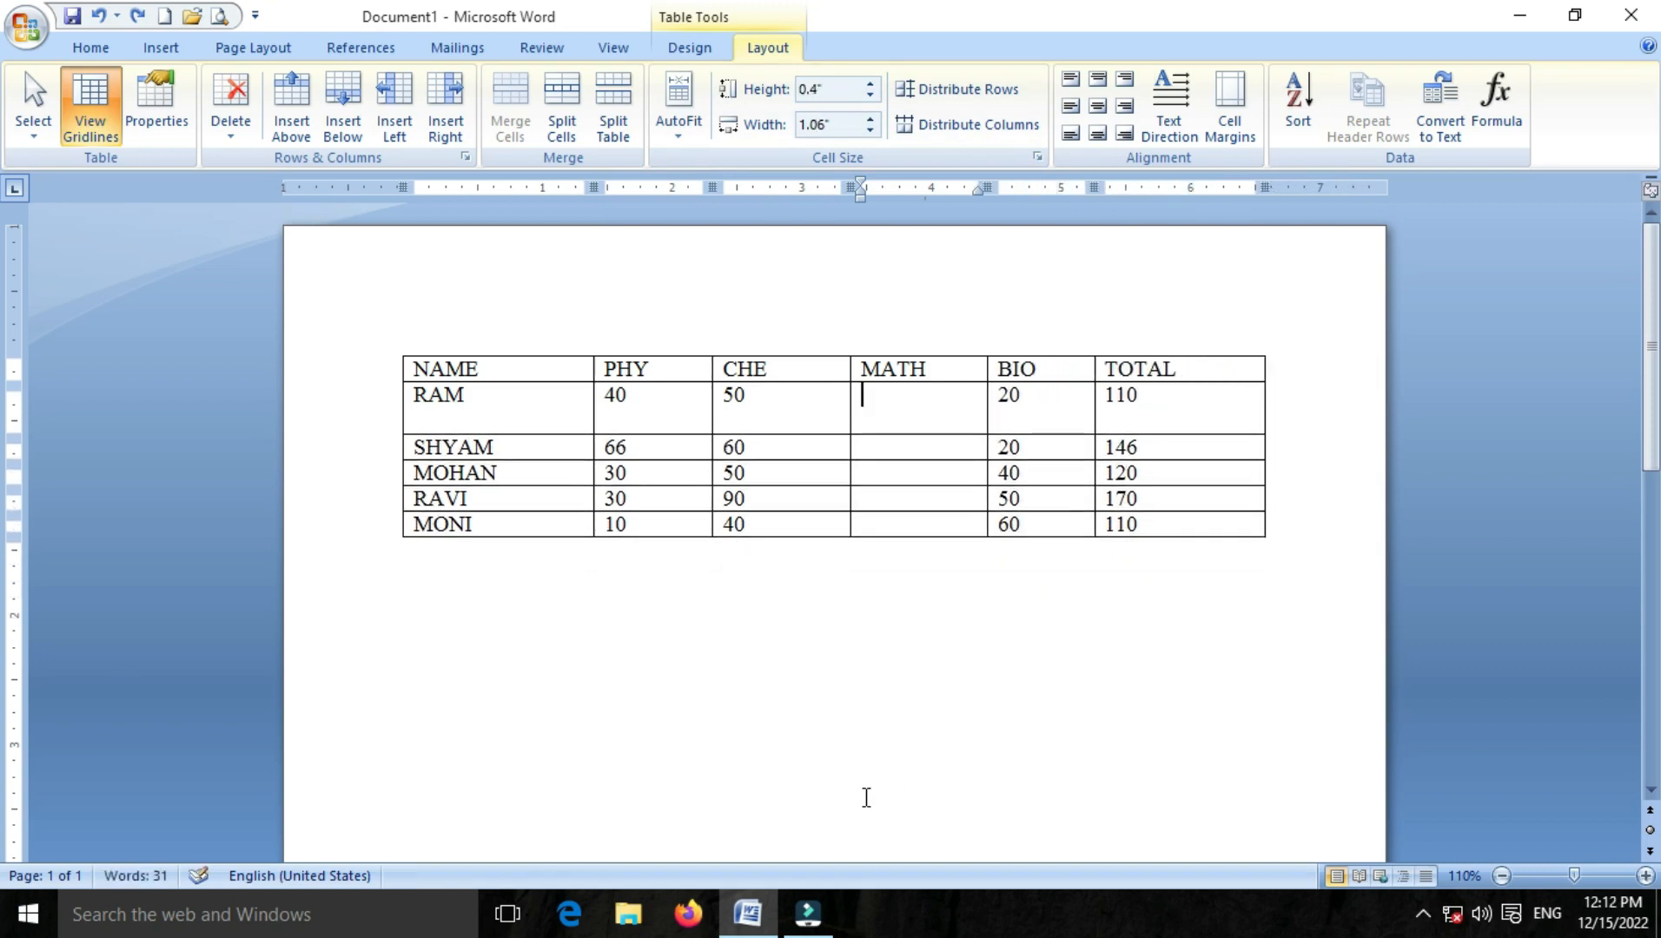
pyautogui.hotkey('ctrl', 'z')
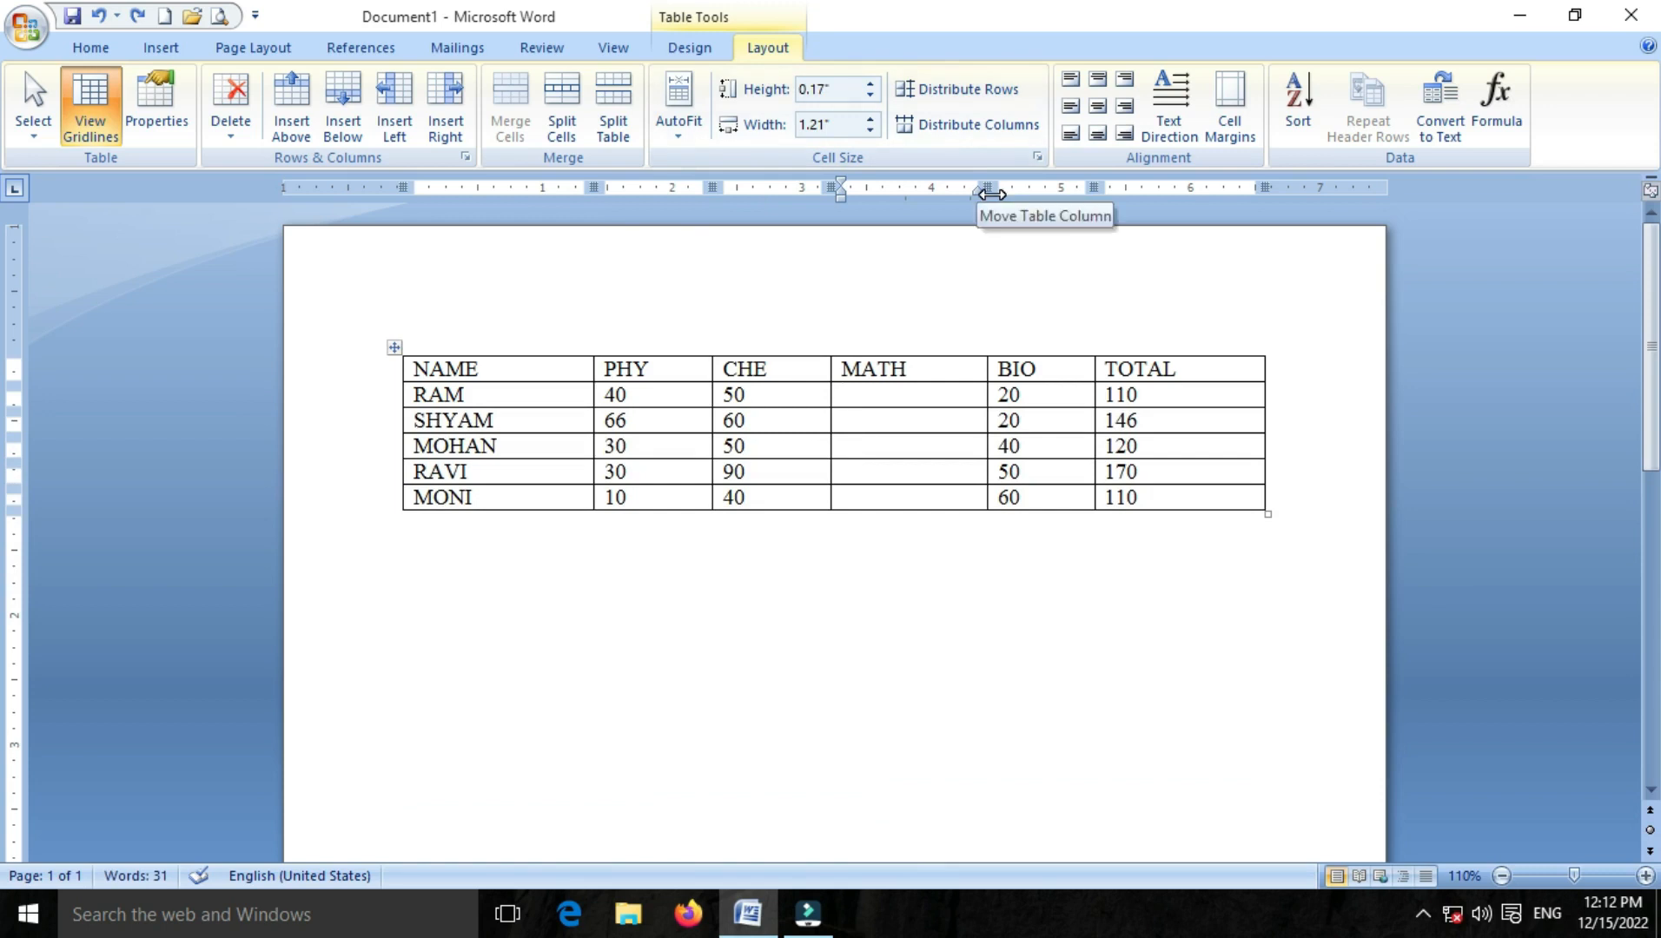
# Enter GLOBAL in the MATH cell of the second student's row
pyautogui.click(886, 398)
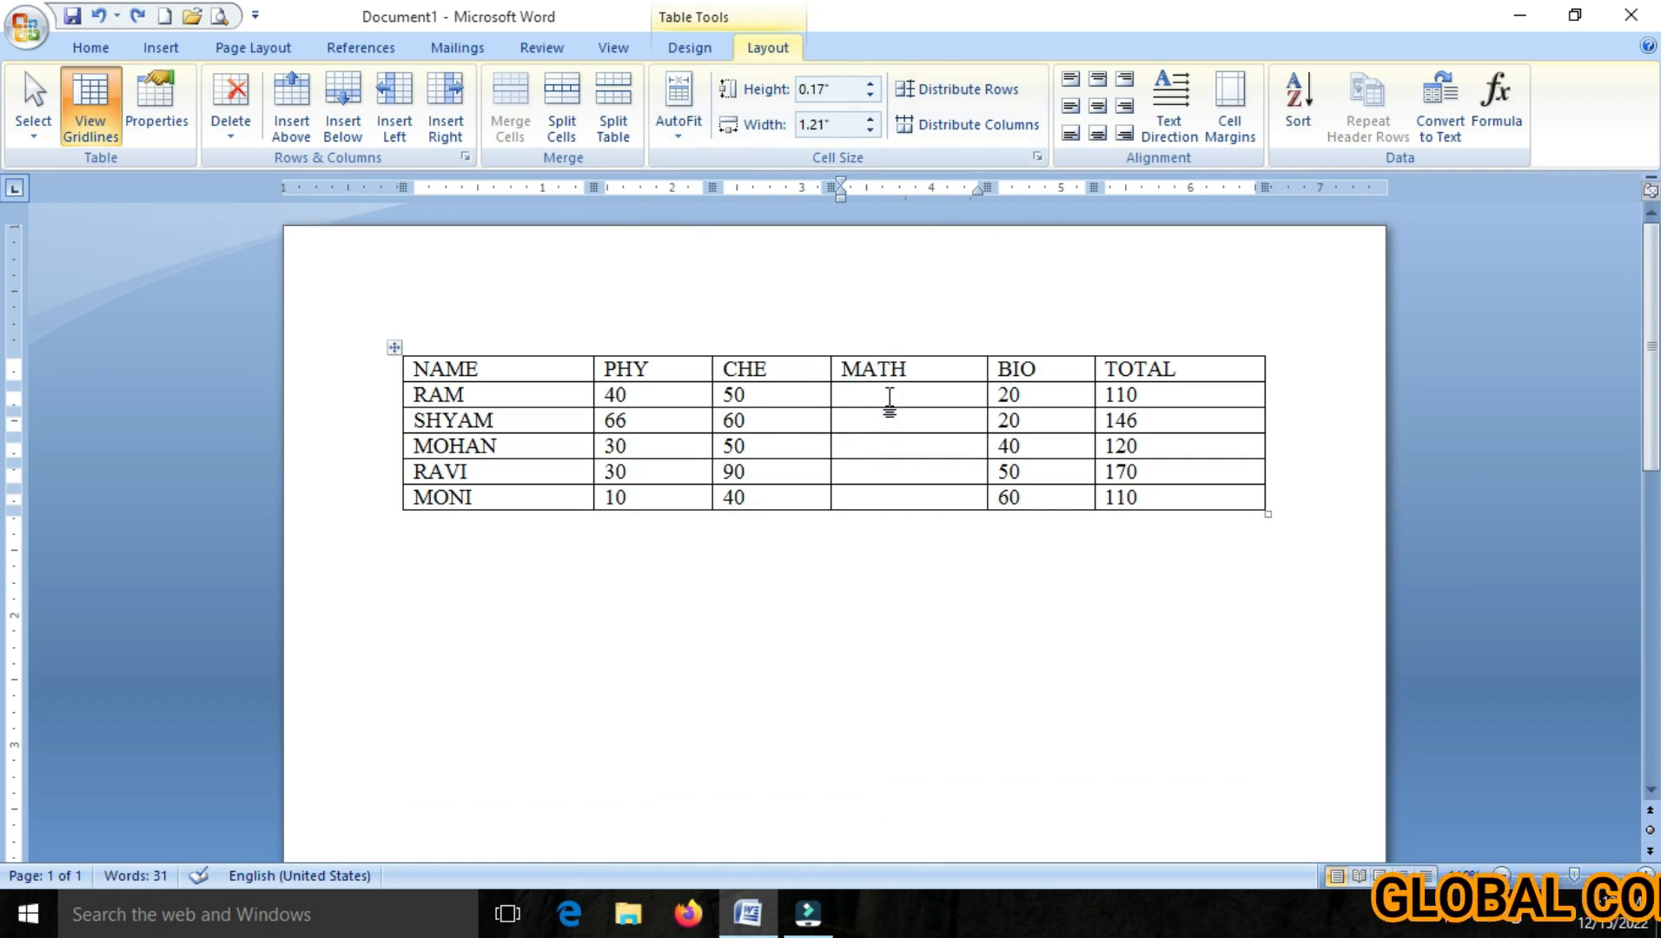
pyautogui.doubleClick(937, 378)
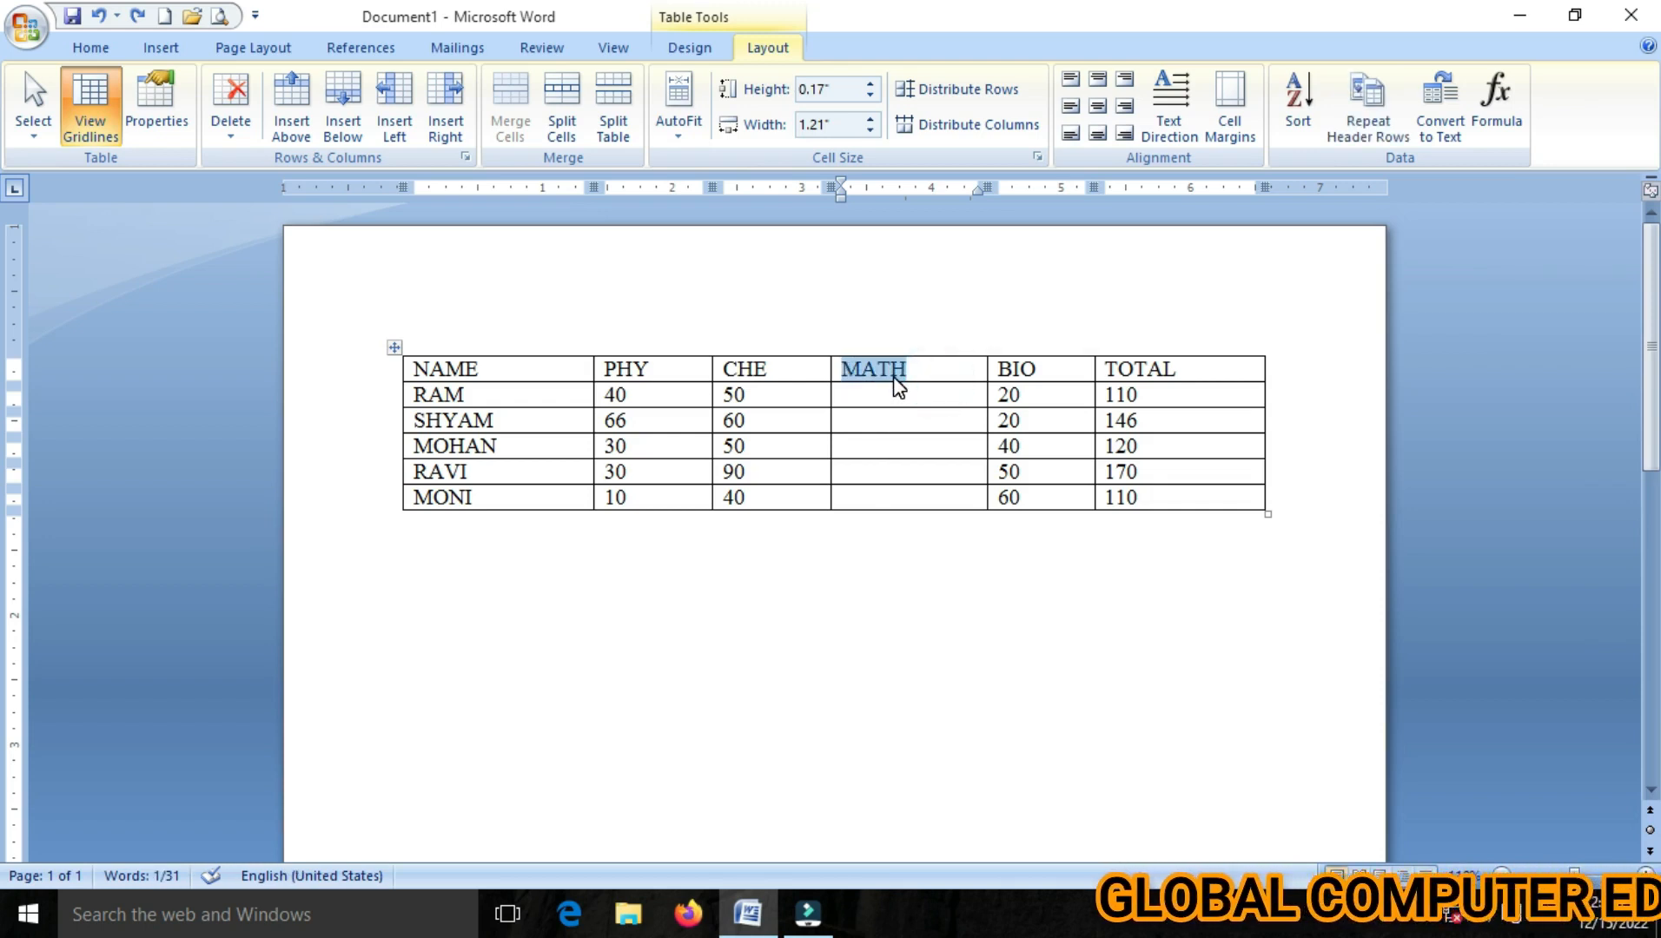
pyautogui.click(895, 398)
pyautogui.click(891, 430)
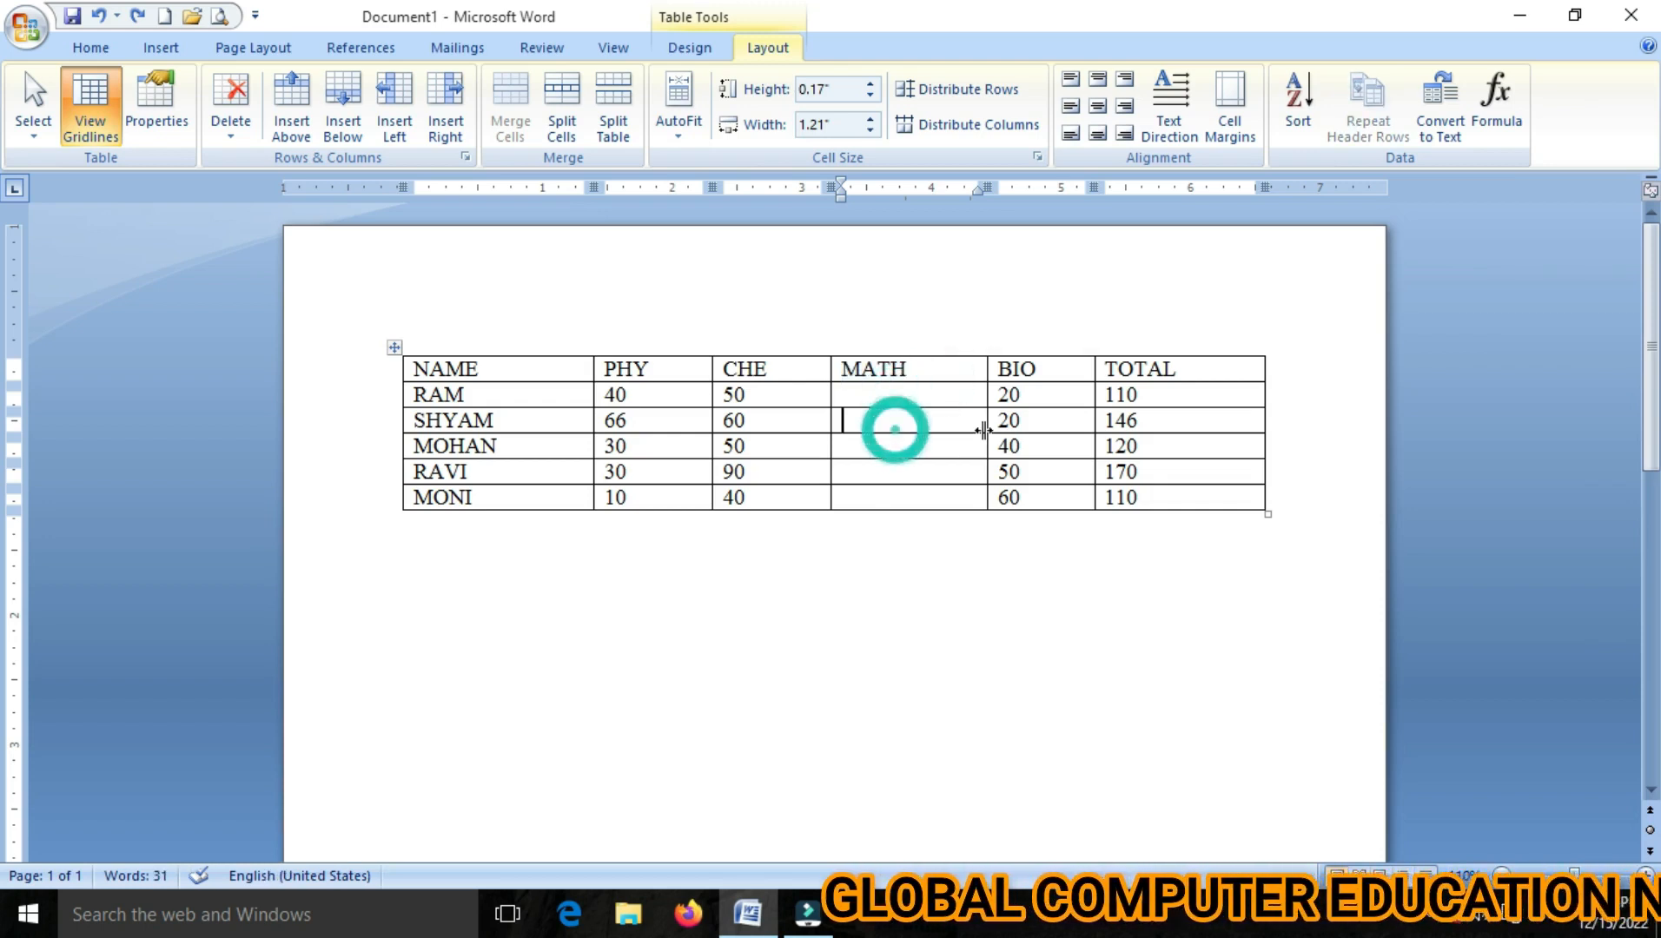
pyautogui.write('GL')
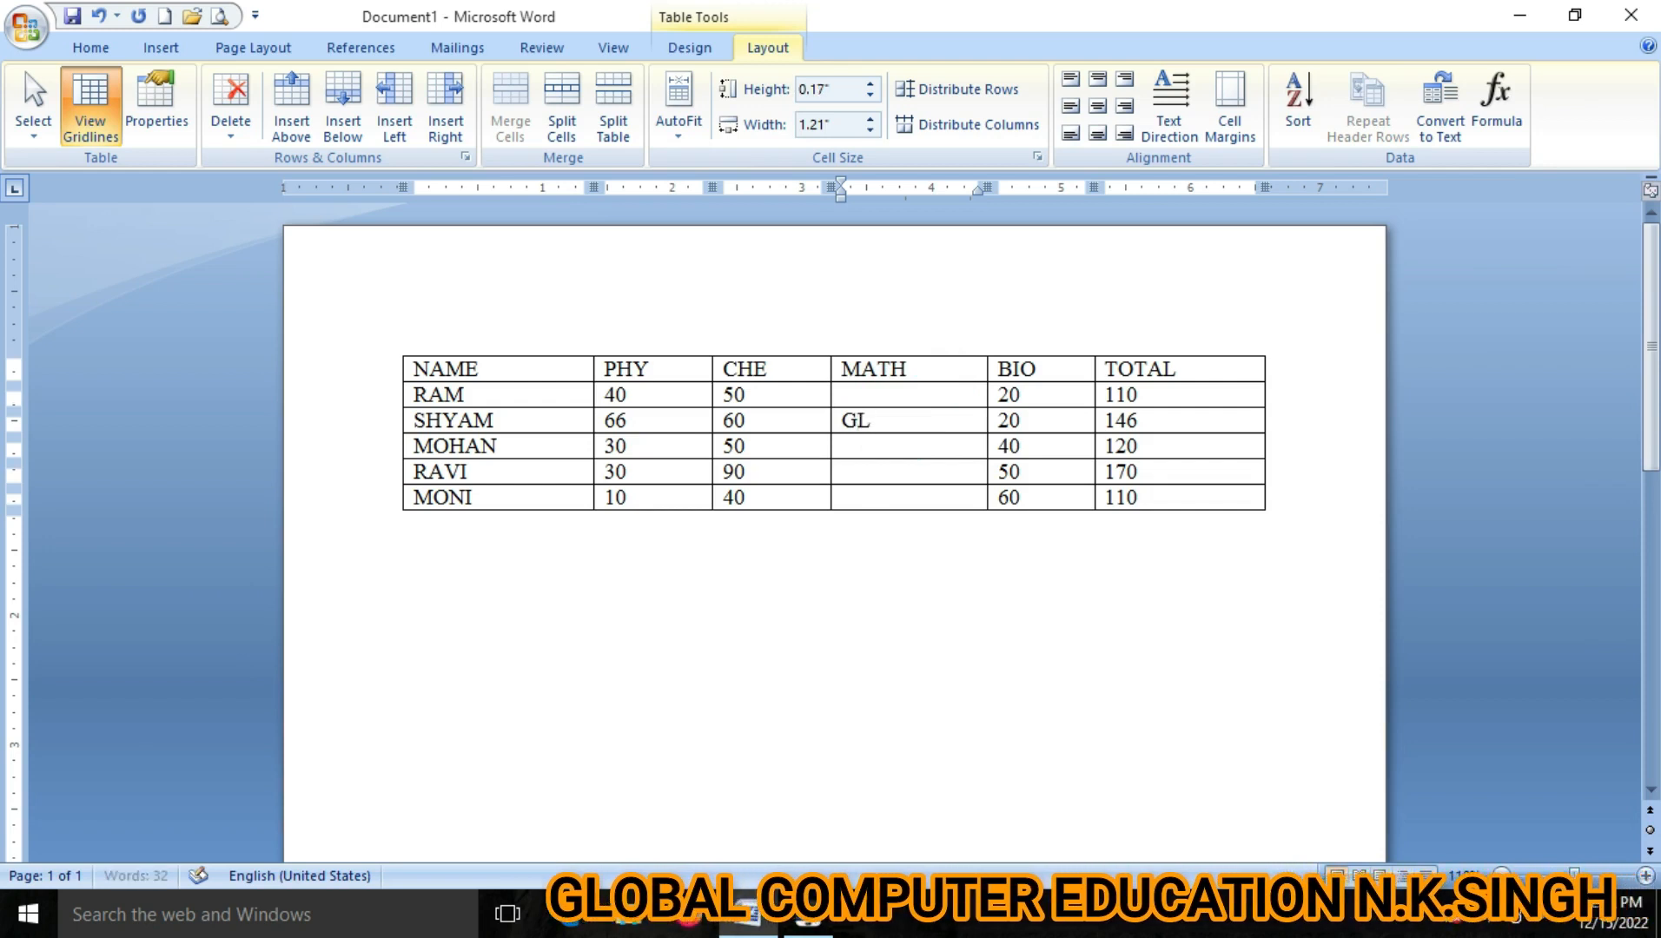
pyautogui.write('OBAL')
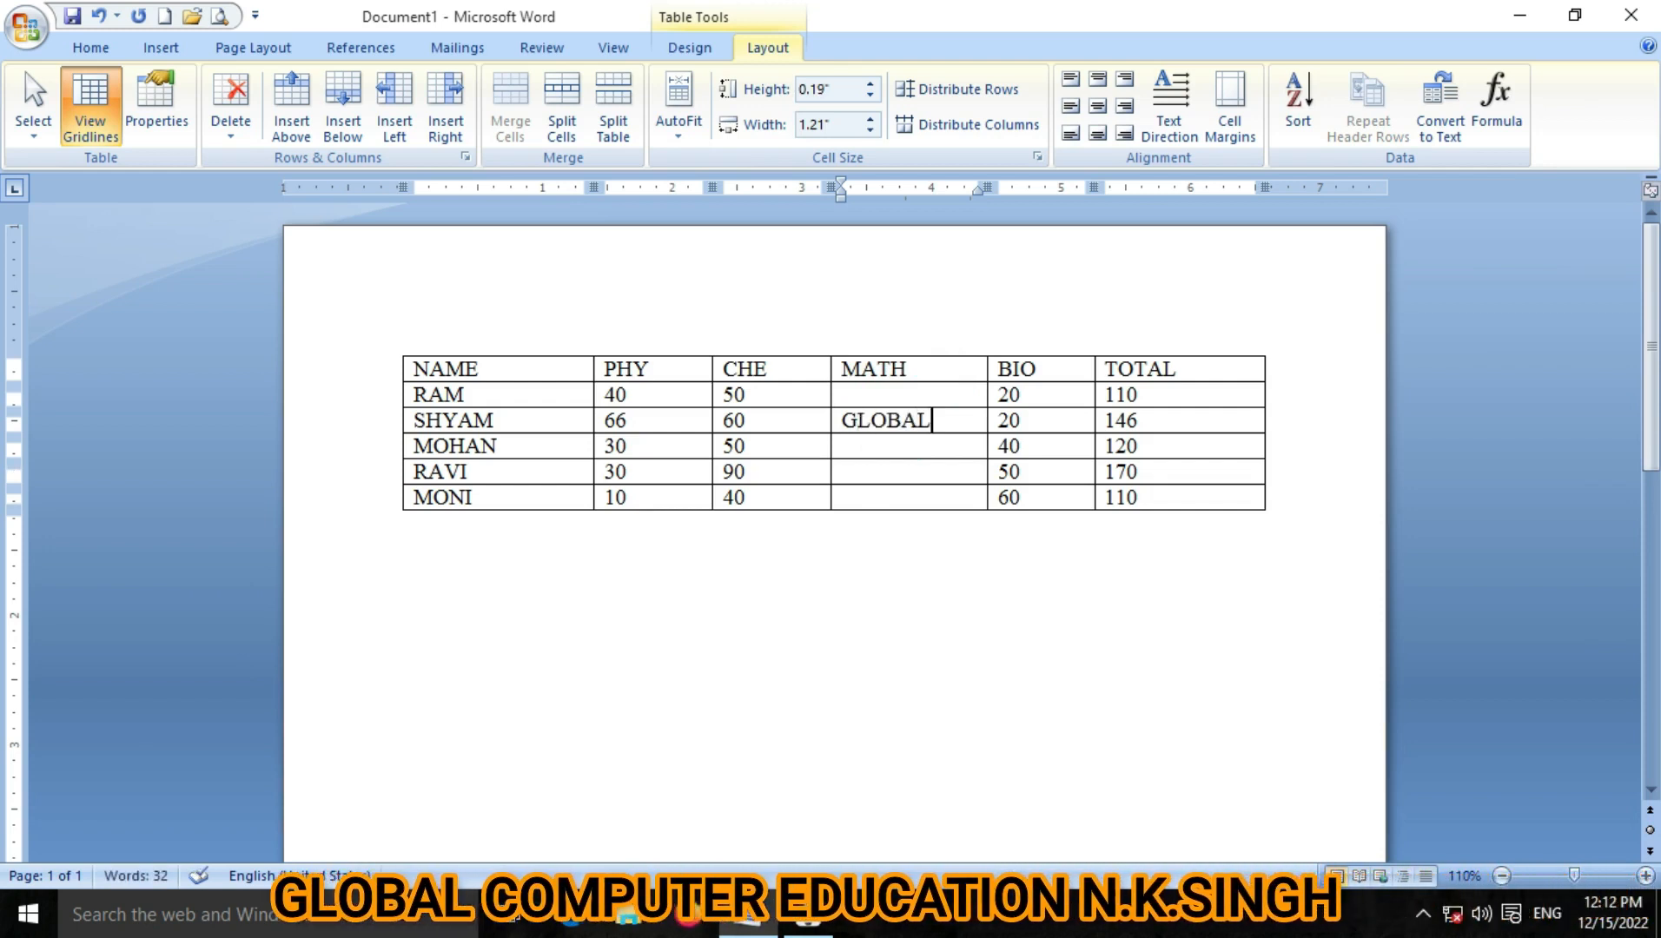
# Apply top left, center left and bottom left alignment in turn to the GLOBAL cell
pyautogui.click(1072, 80)
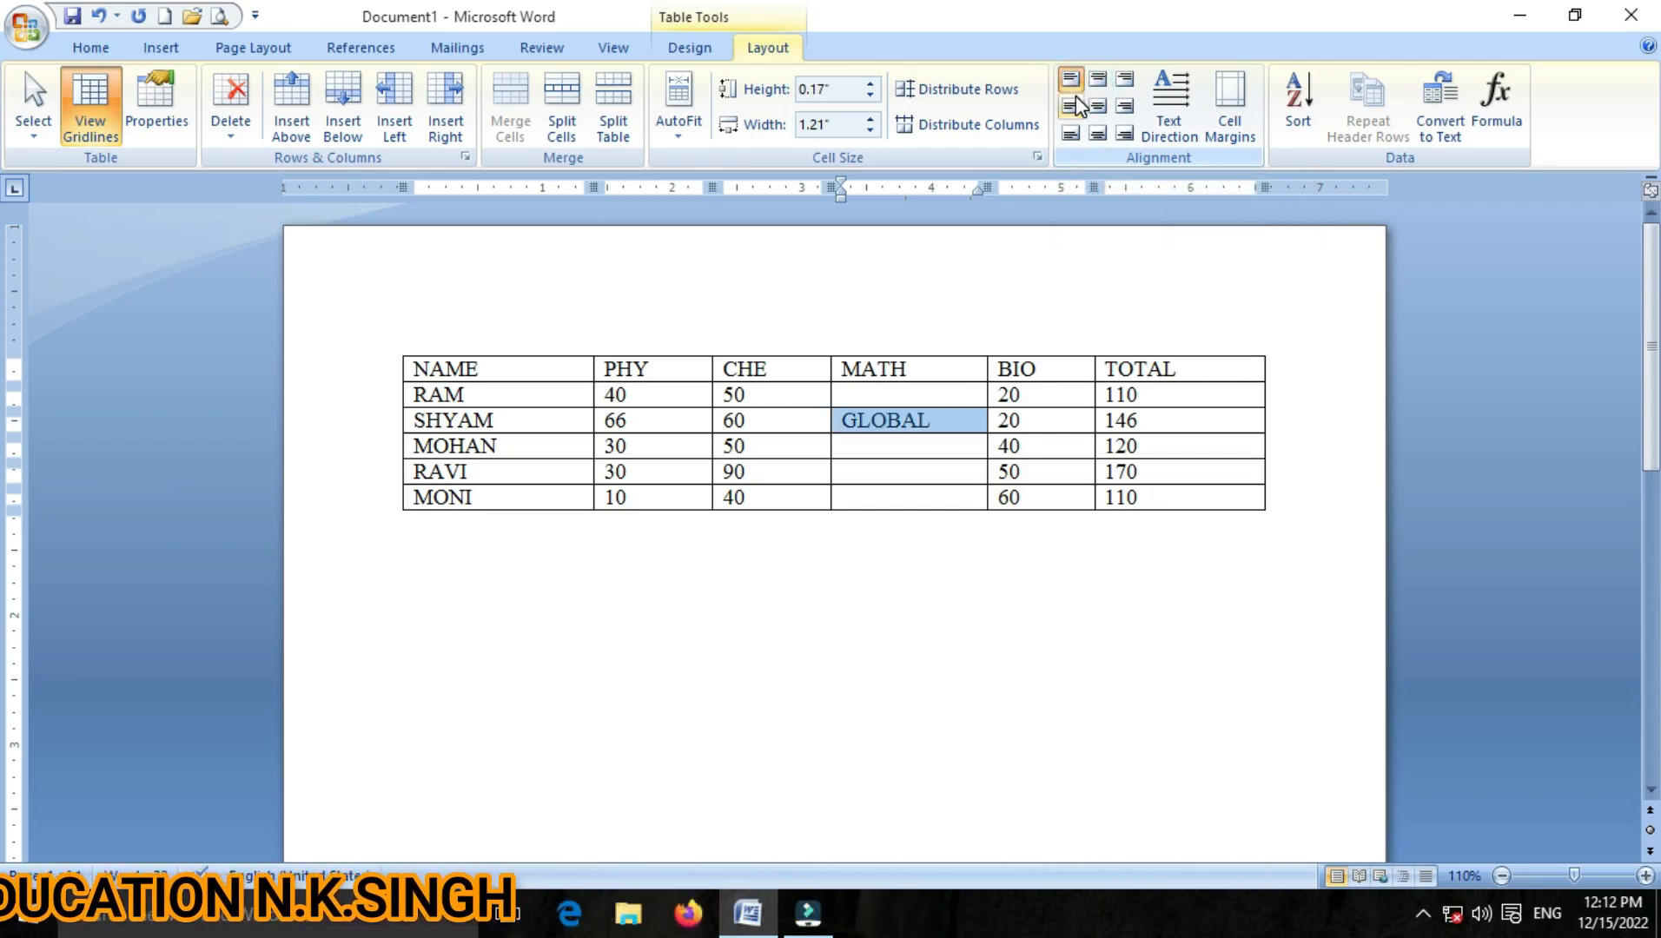
pyautogui.click(1076, 106)
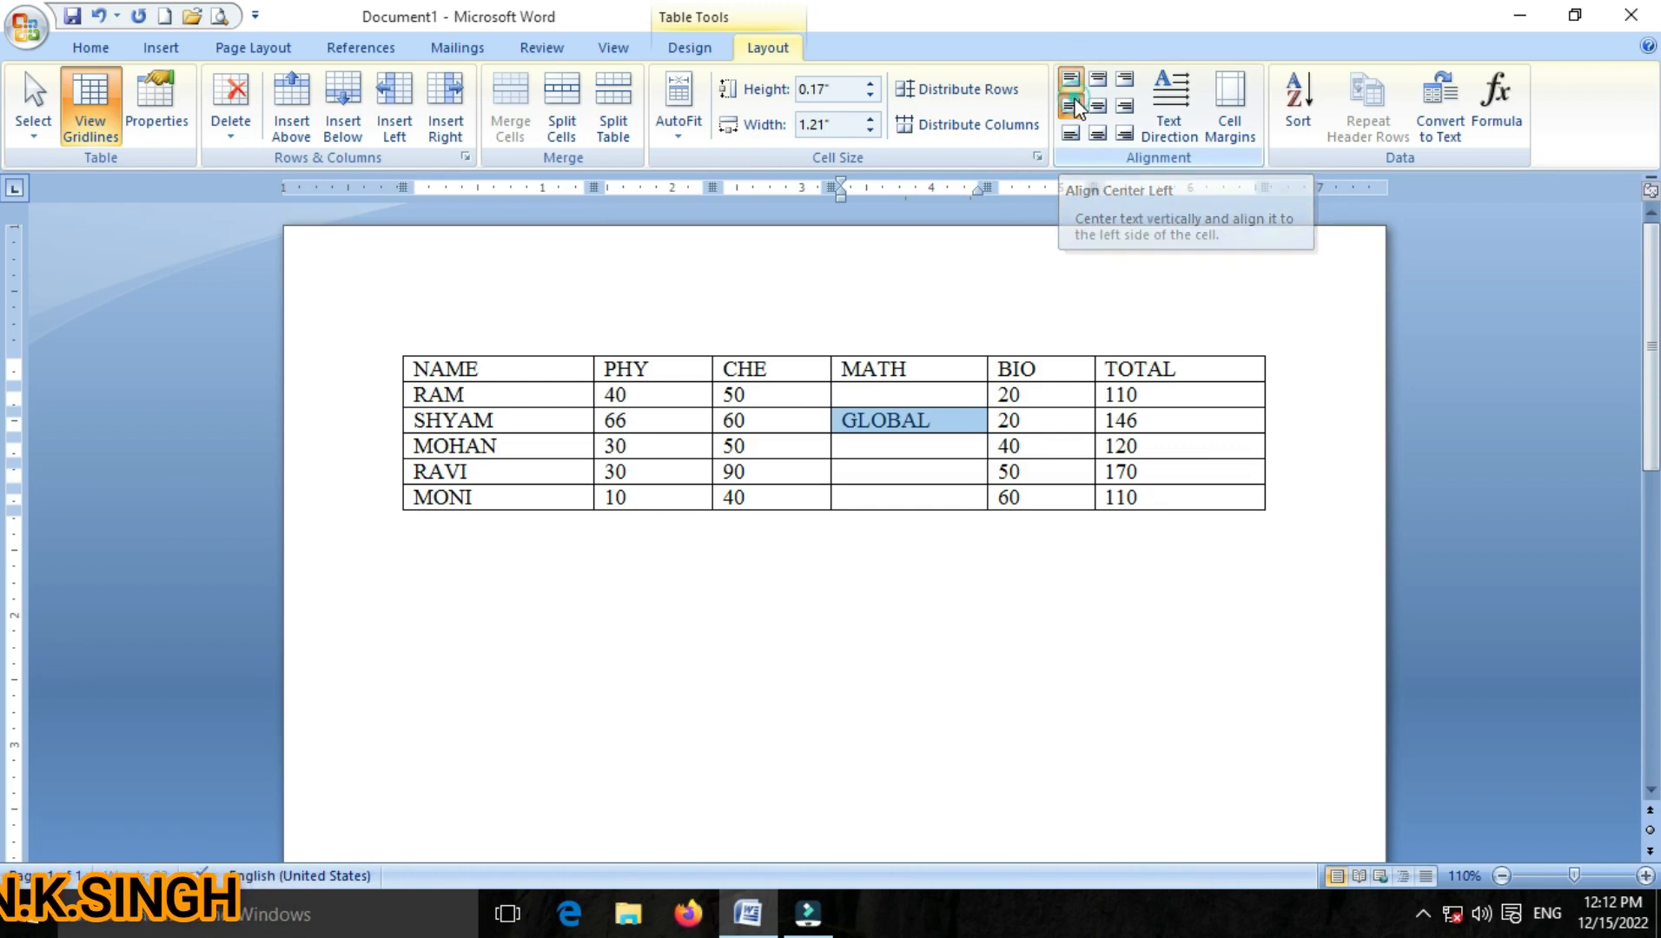
pyautogui.click(931, 422)
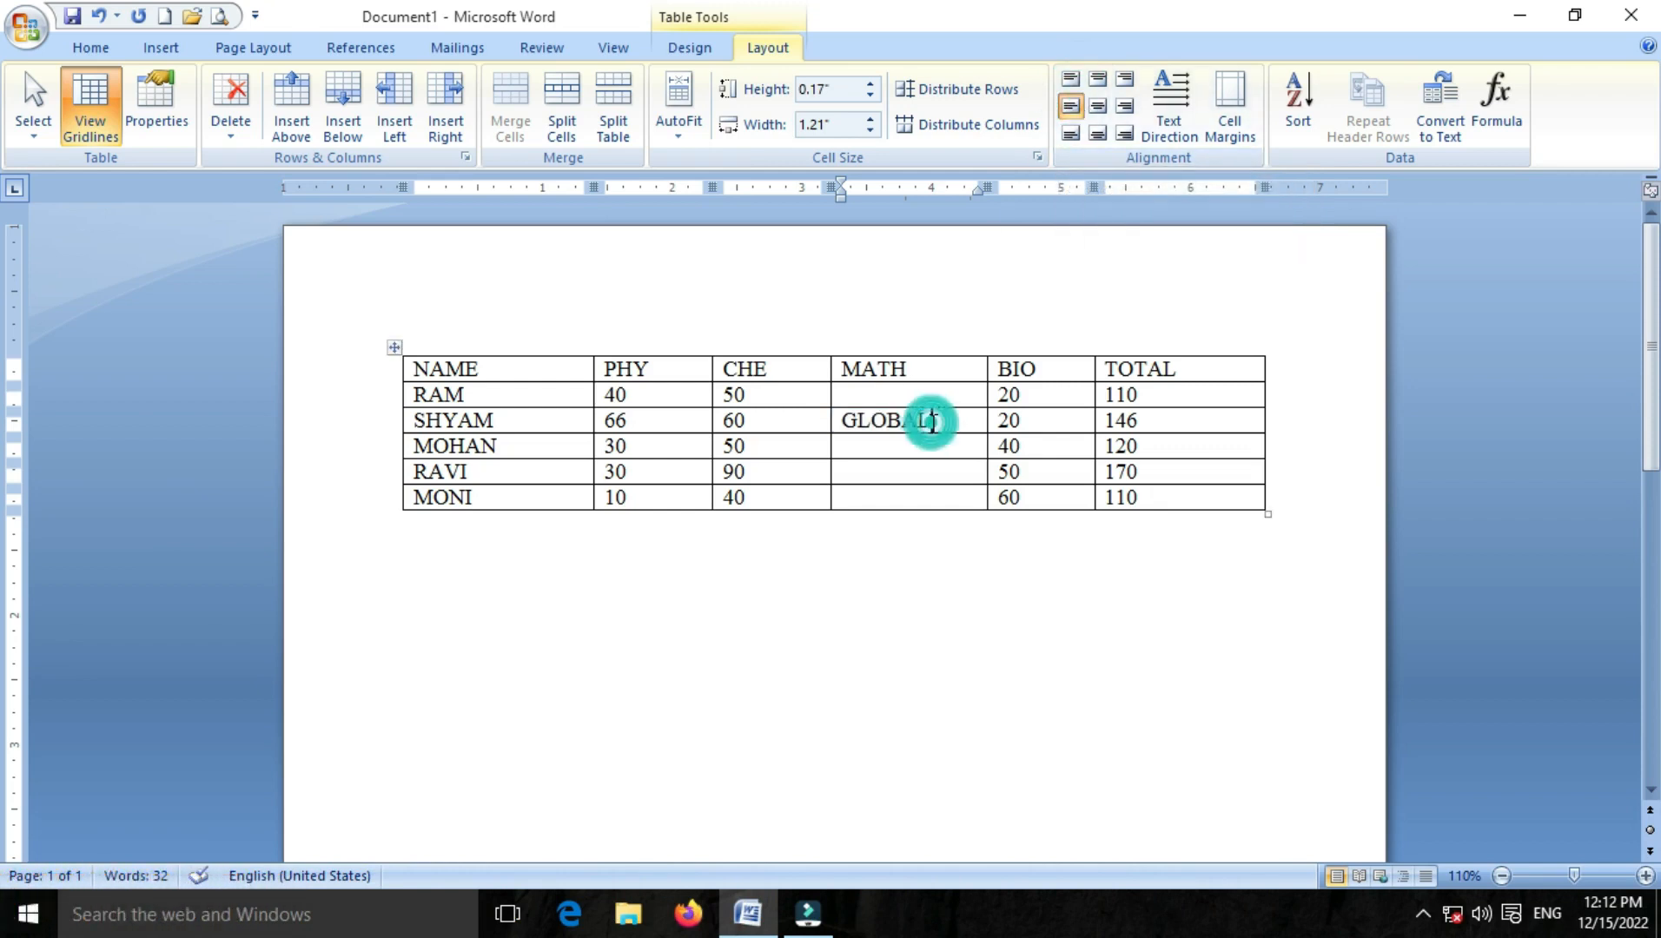
pyautogui.click(1064, 137)
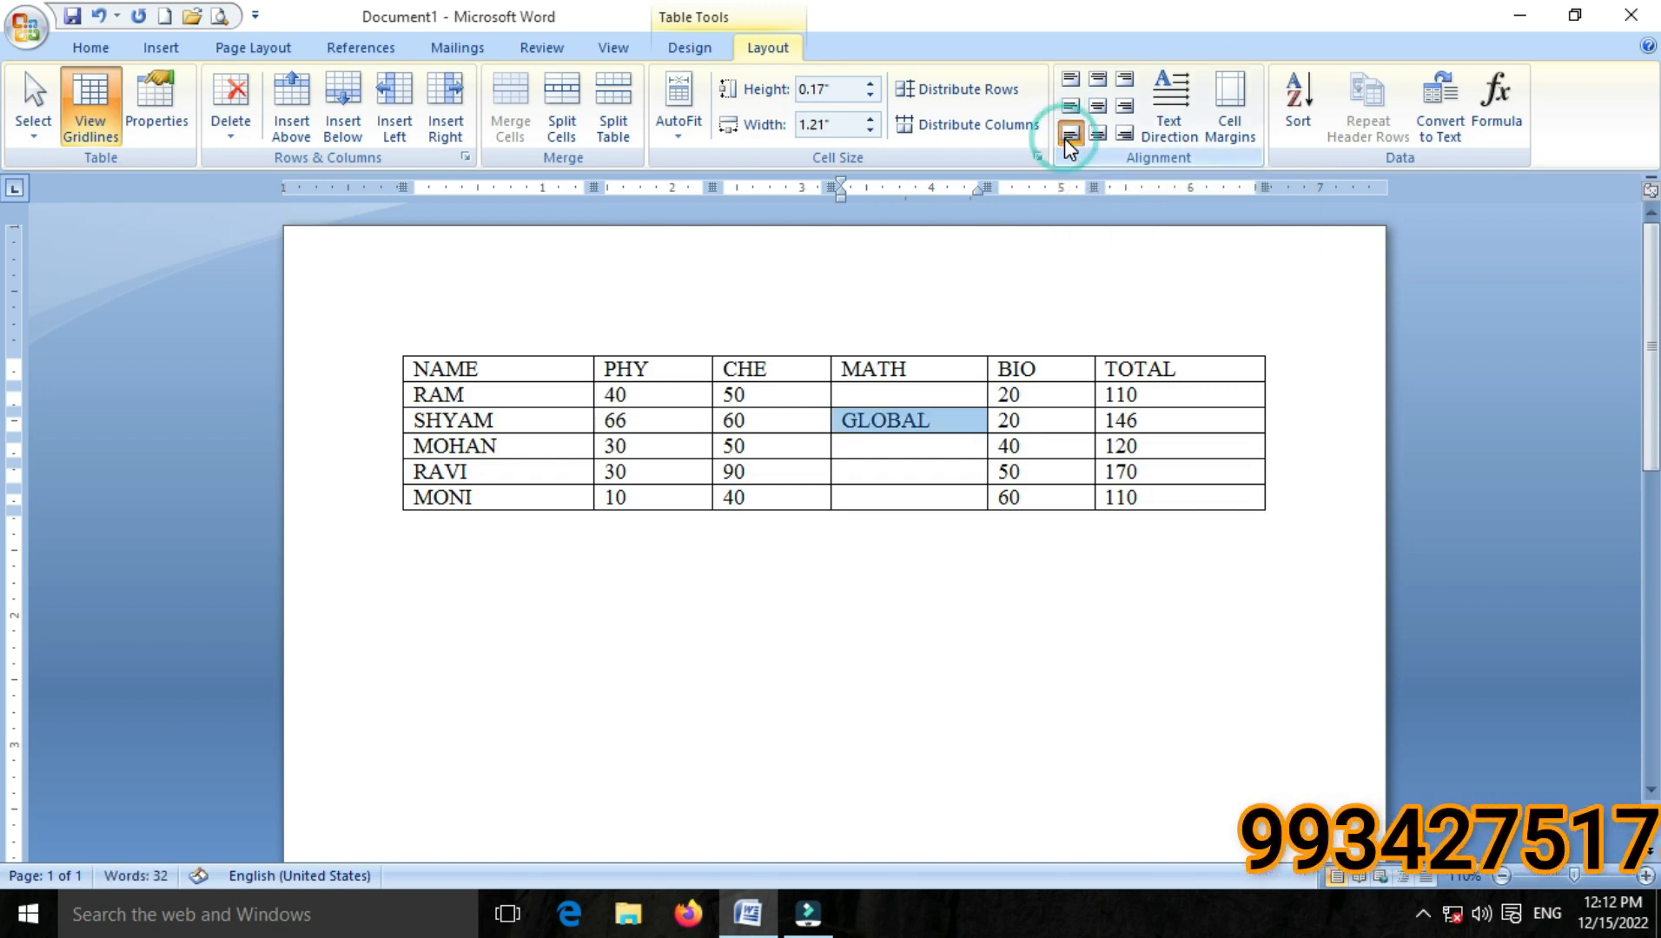
# Add two blank lines below GLOBAL in its cell to make the row taller
pyautogui.click(940, 423)
pyautogui.press('Return')
pyautogui.press('Return')
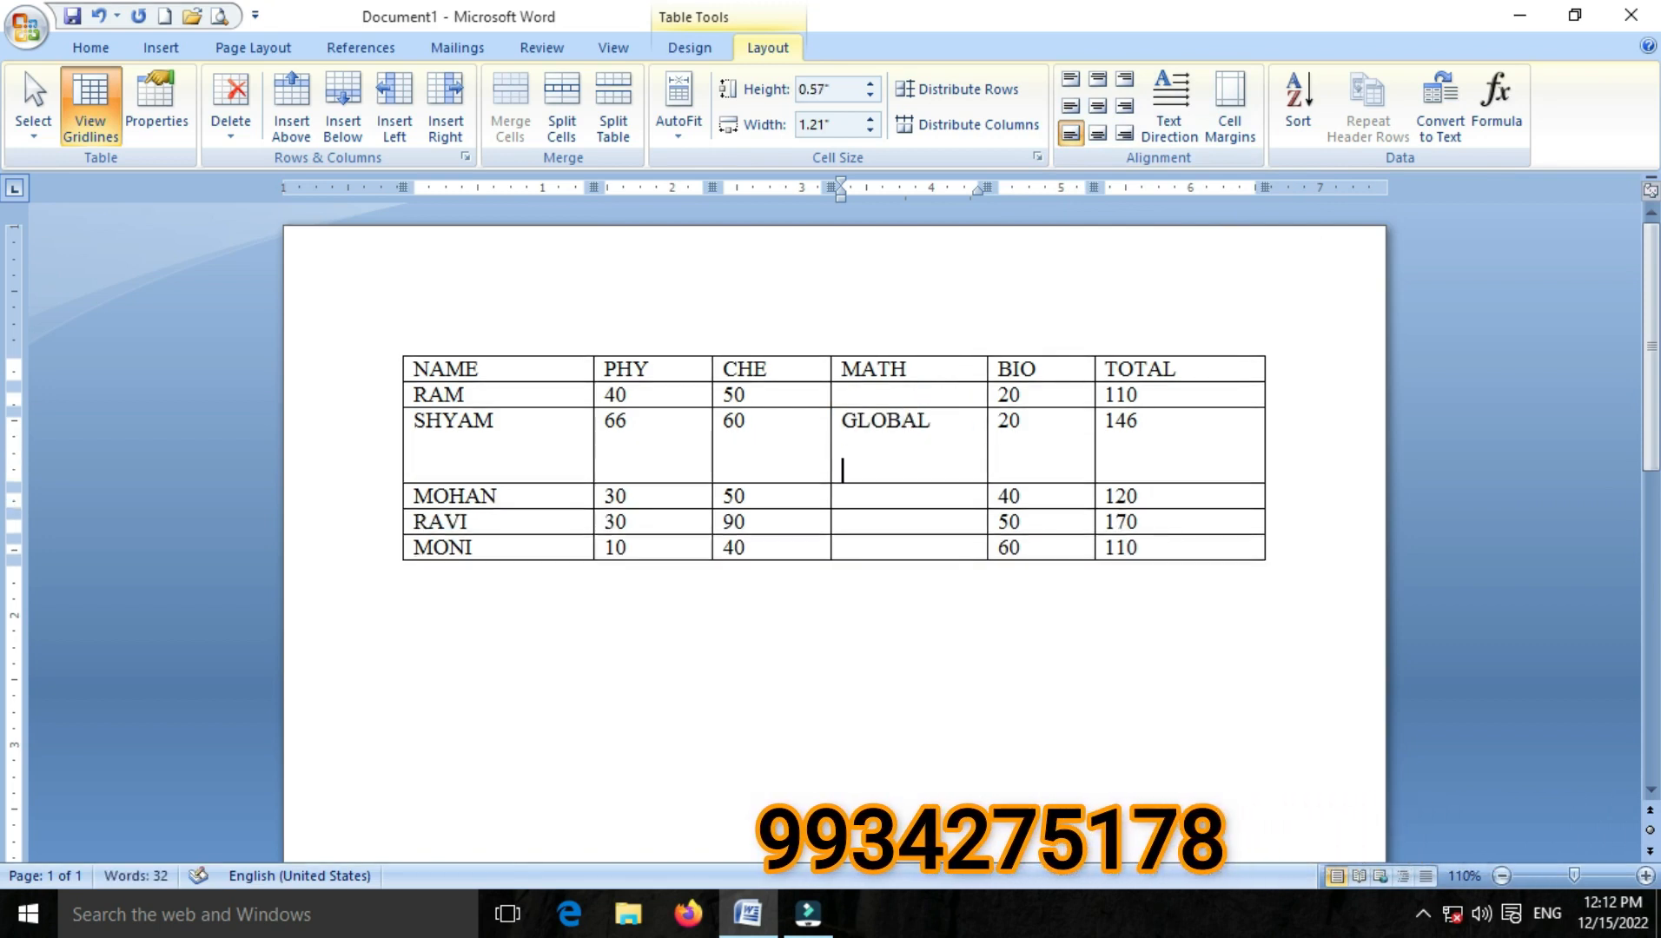
# Apply center left and finally top left alignment to the enlarged GLOBAL cell
pyautogui.click(922, 420)
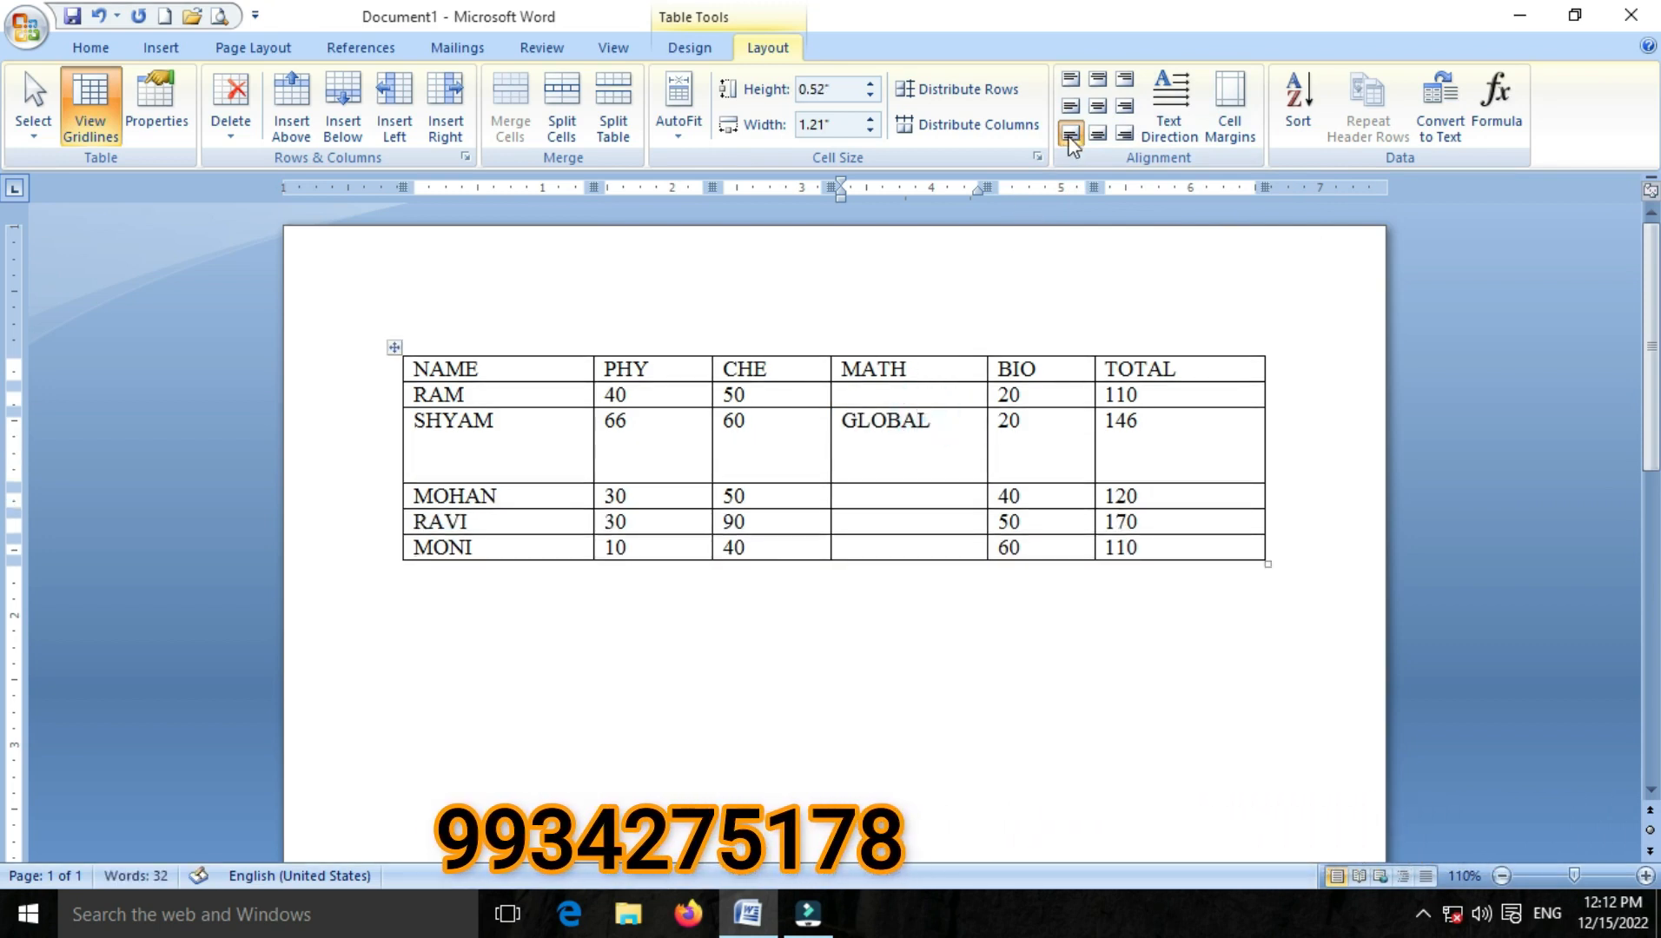
pyautogui.click(1071, 106)
pyautogui.click(1072, 80)
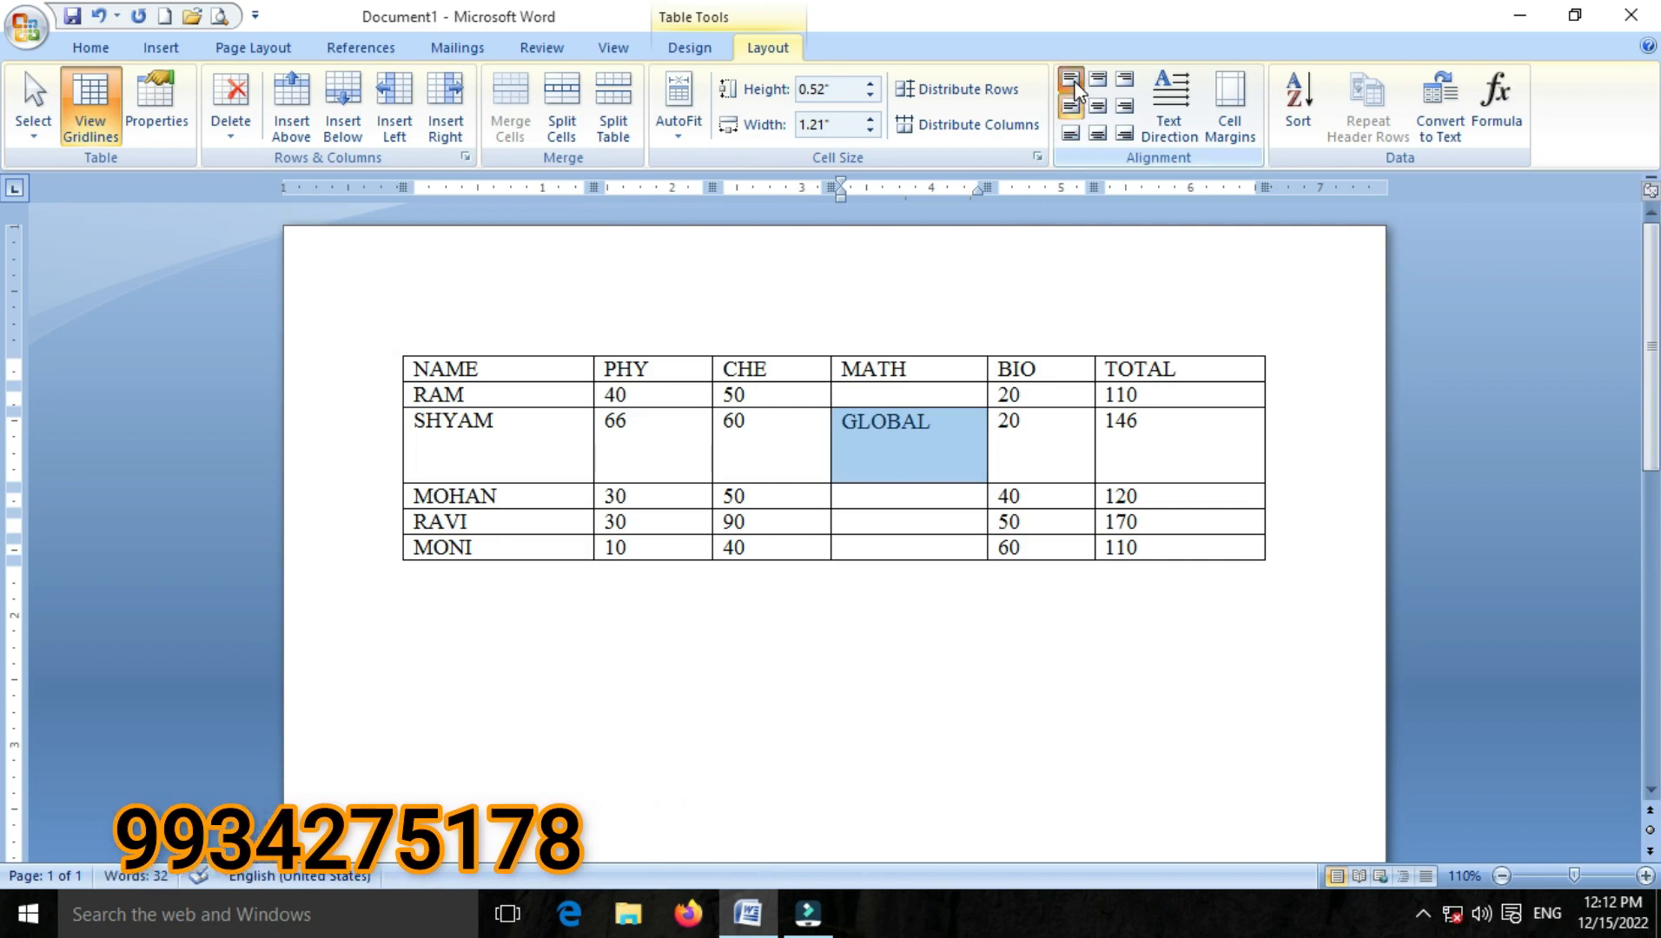
# Apply center left alignment to the GLOBAL cell, and undo the alignment changes and the added blank lines
pyautogui.click(1076, 102)
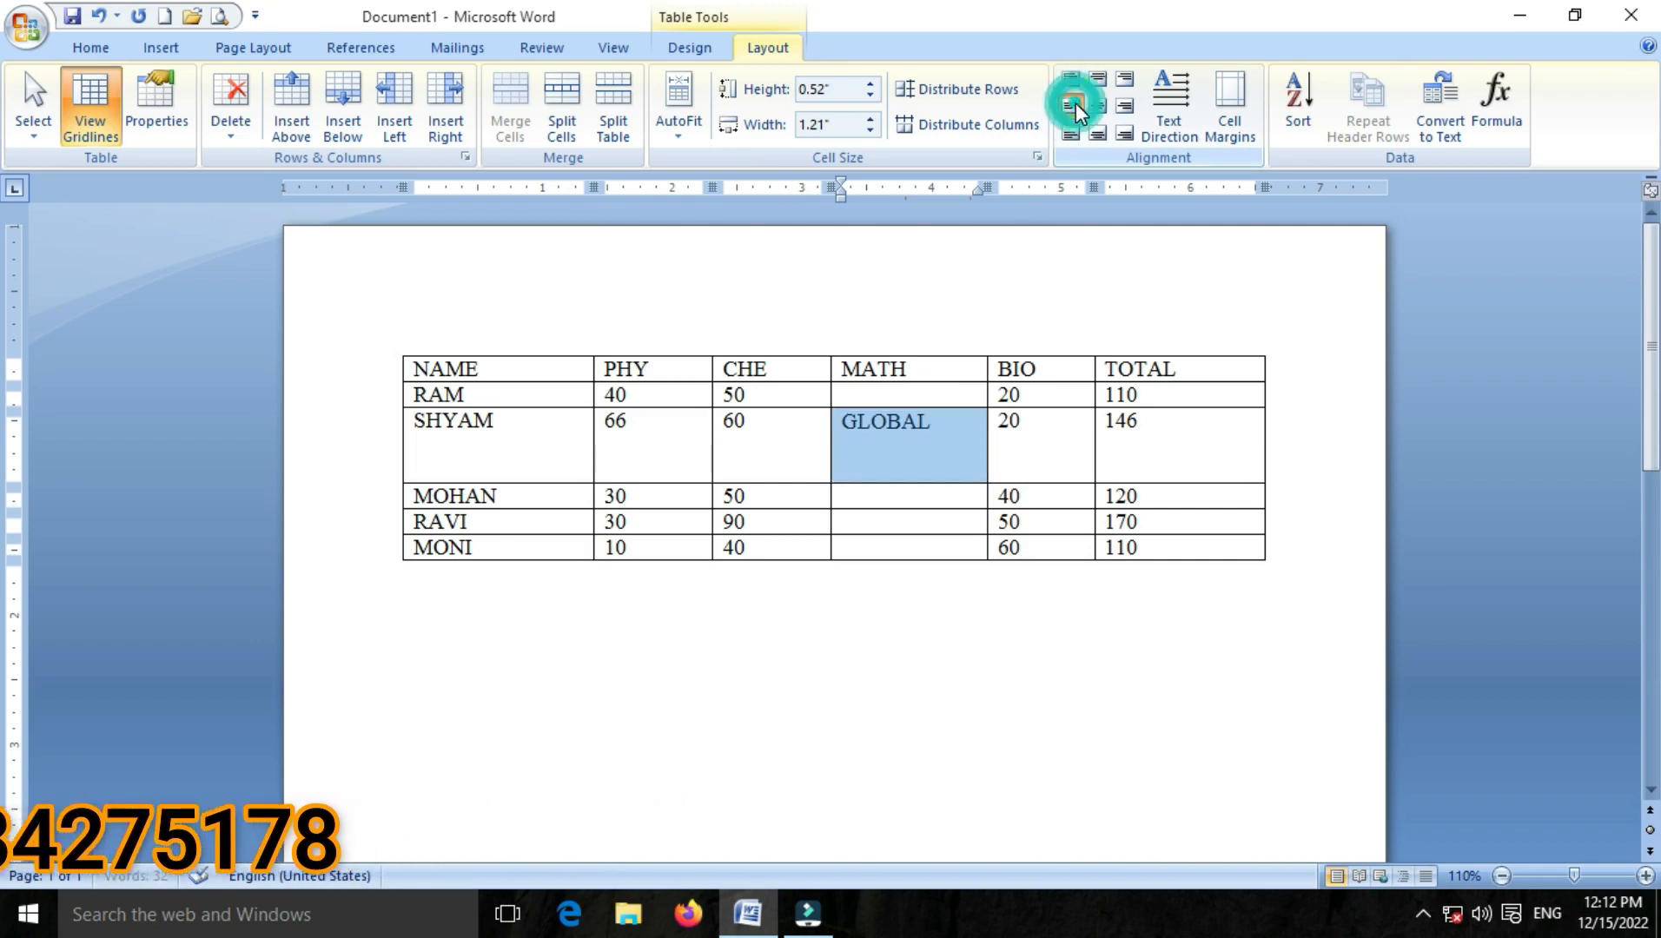
pyautogui.click(946, 426)
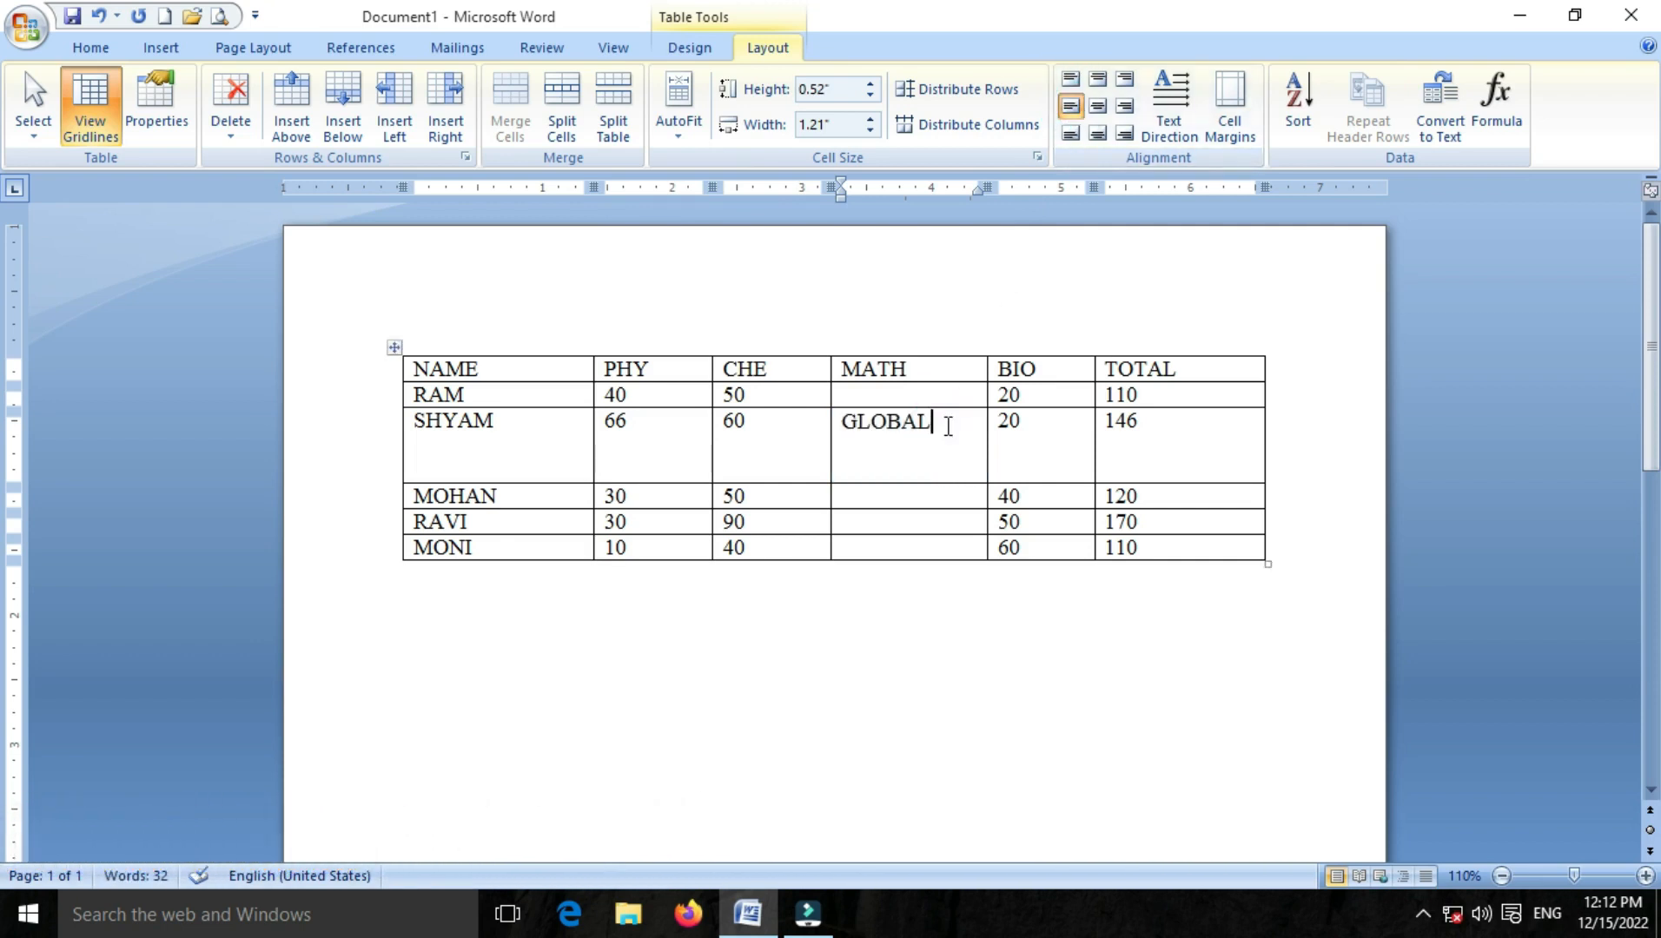
pyautogui.hotkey('ctrl', 'z')
pyautogui.hotkey('ctrl', 'z')
pyautogui.hotkey('ctrl', 'z')
pyautogui.hotkey('ctrl', 'z')
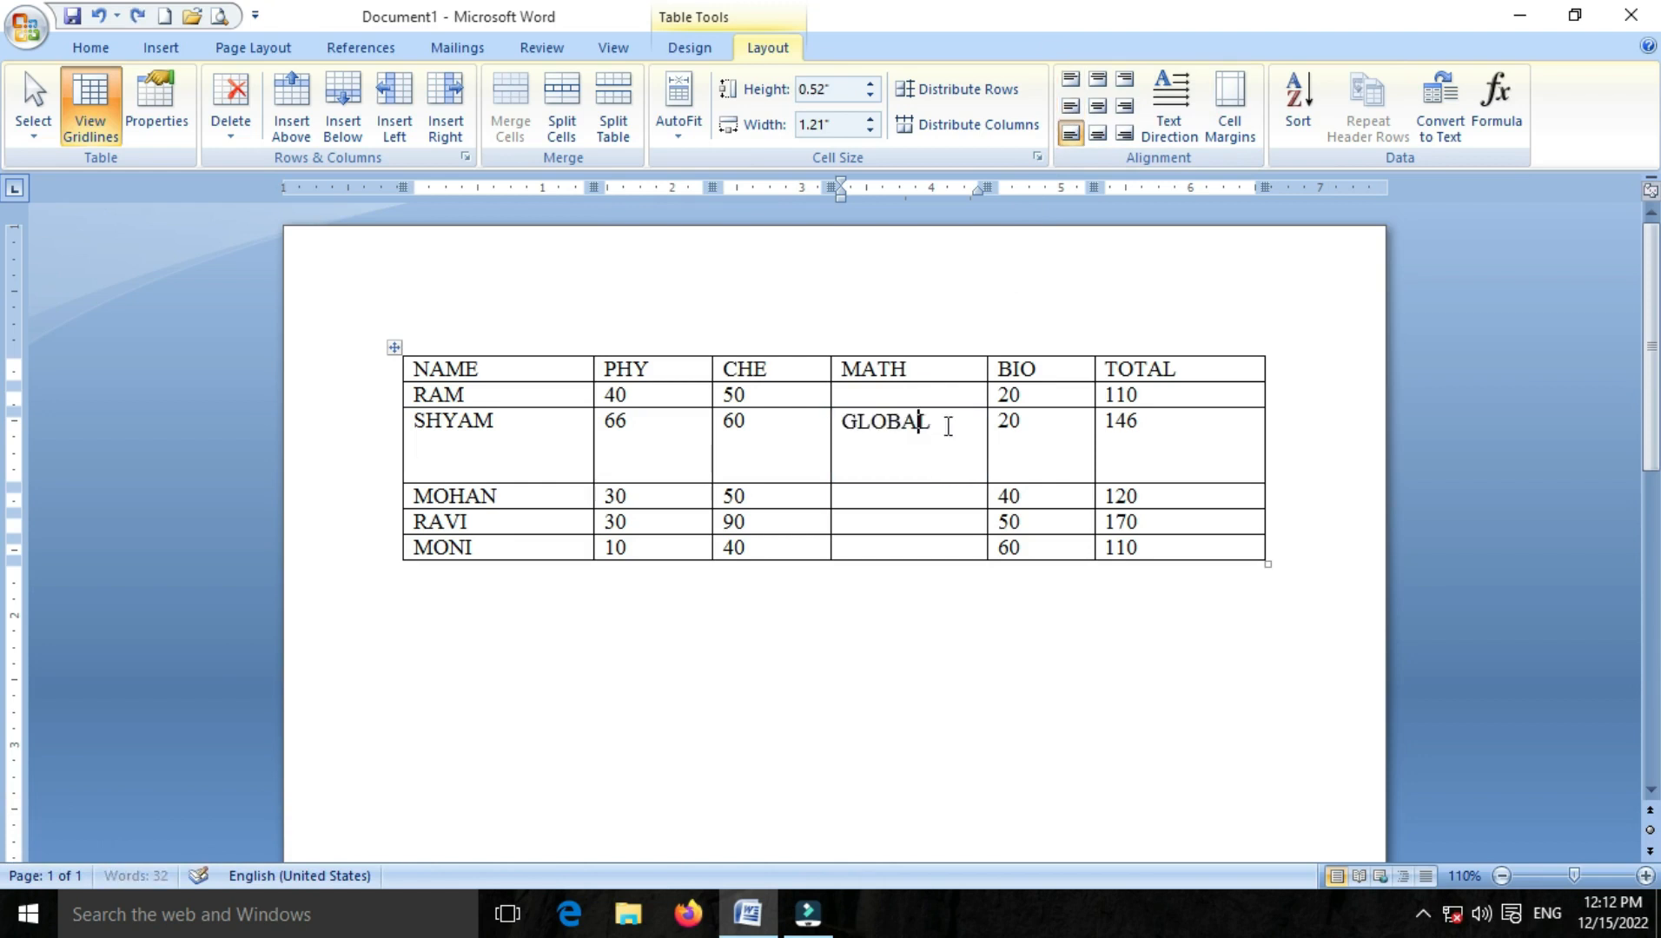
# Apply center, center right and bottom right alignment in turn to the GLOBAL cell
pyautogui.click(1099, 86)
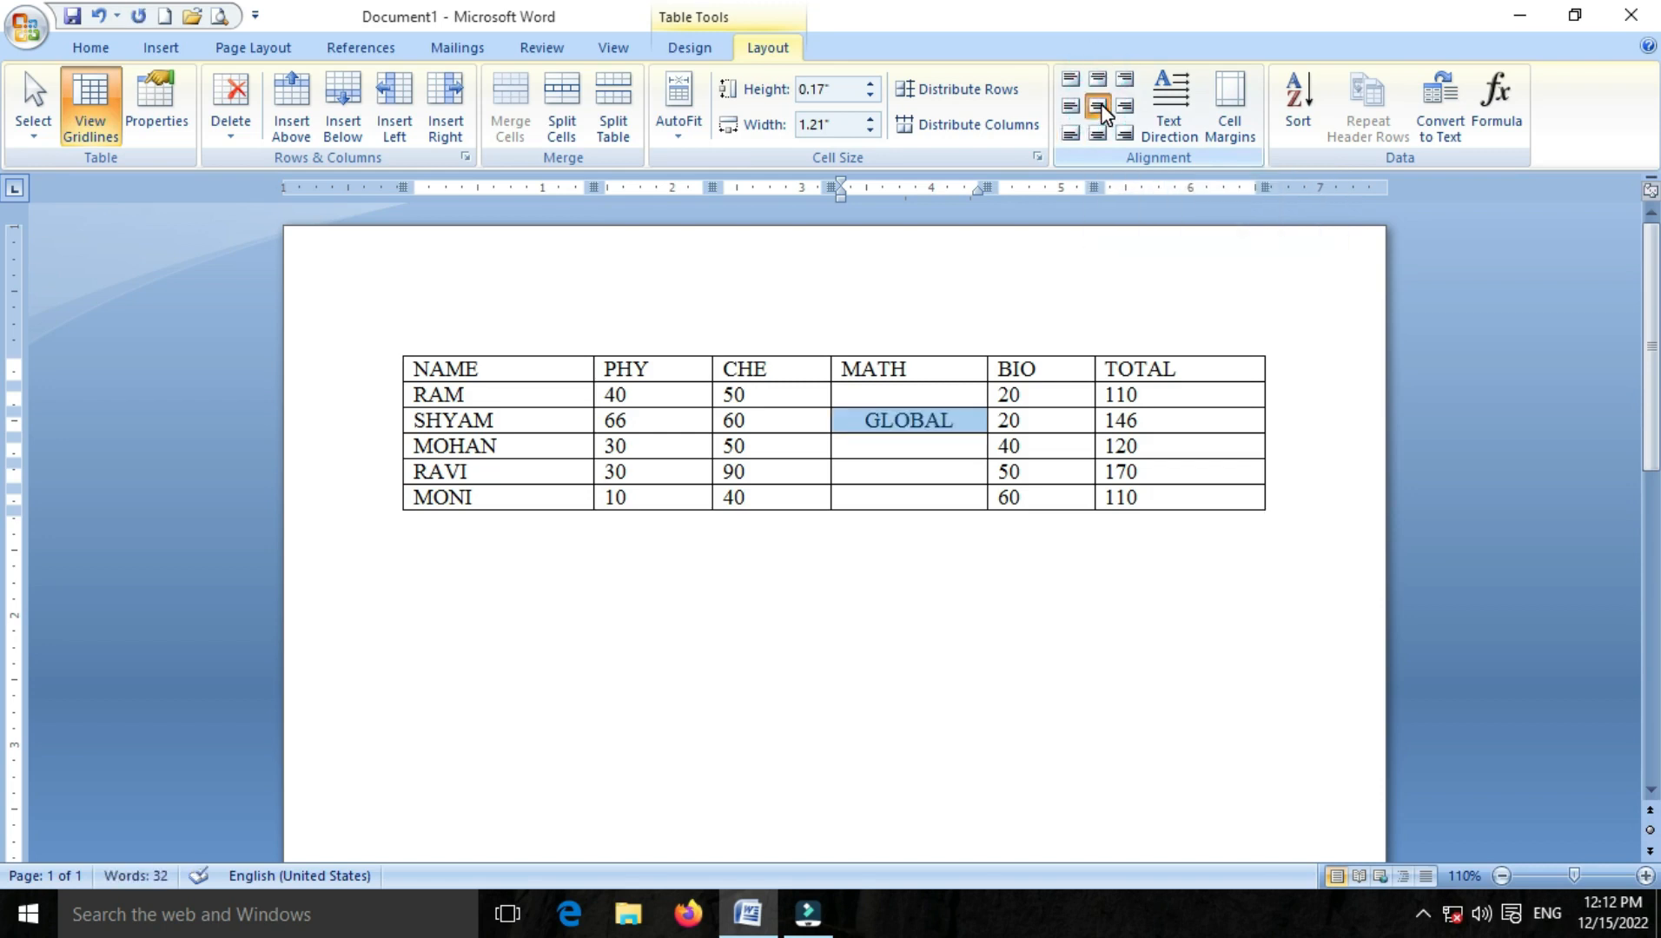
pyautogui.click(975, 428)
pyautogui.click(1126, 81)
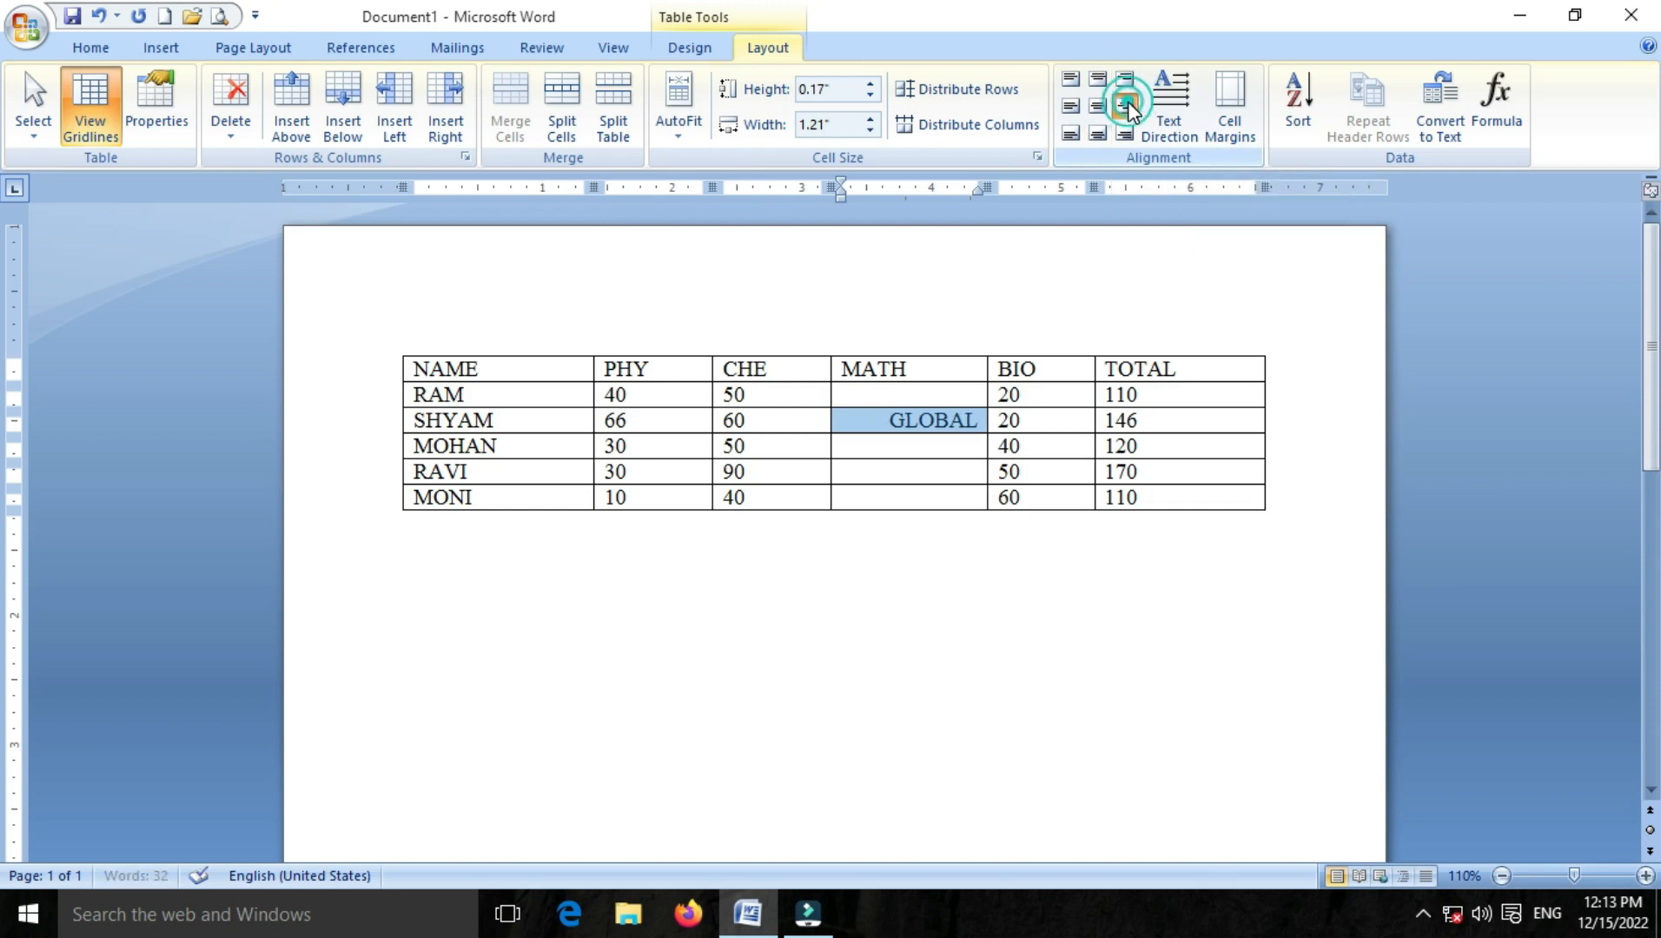
pyautogui.click(1124, 135)
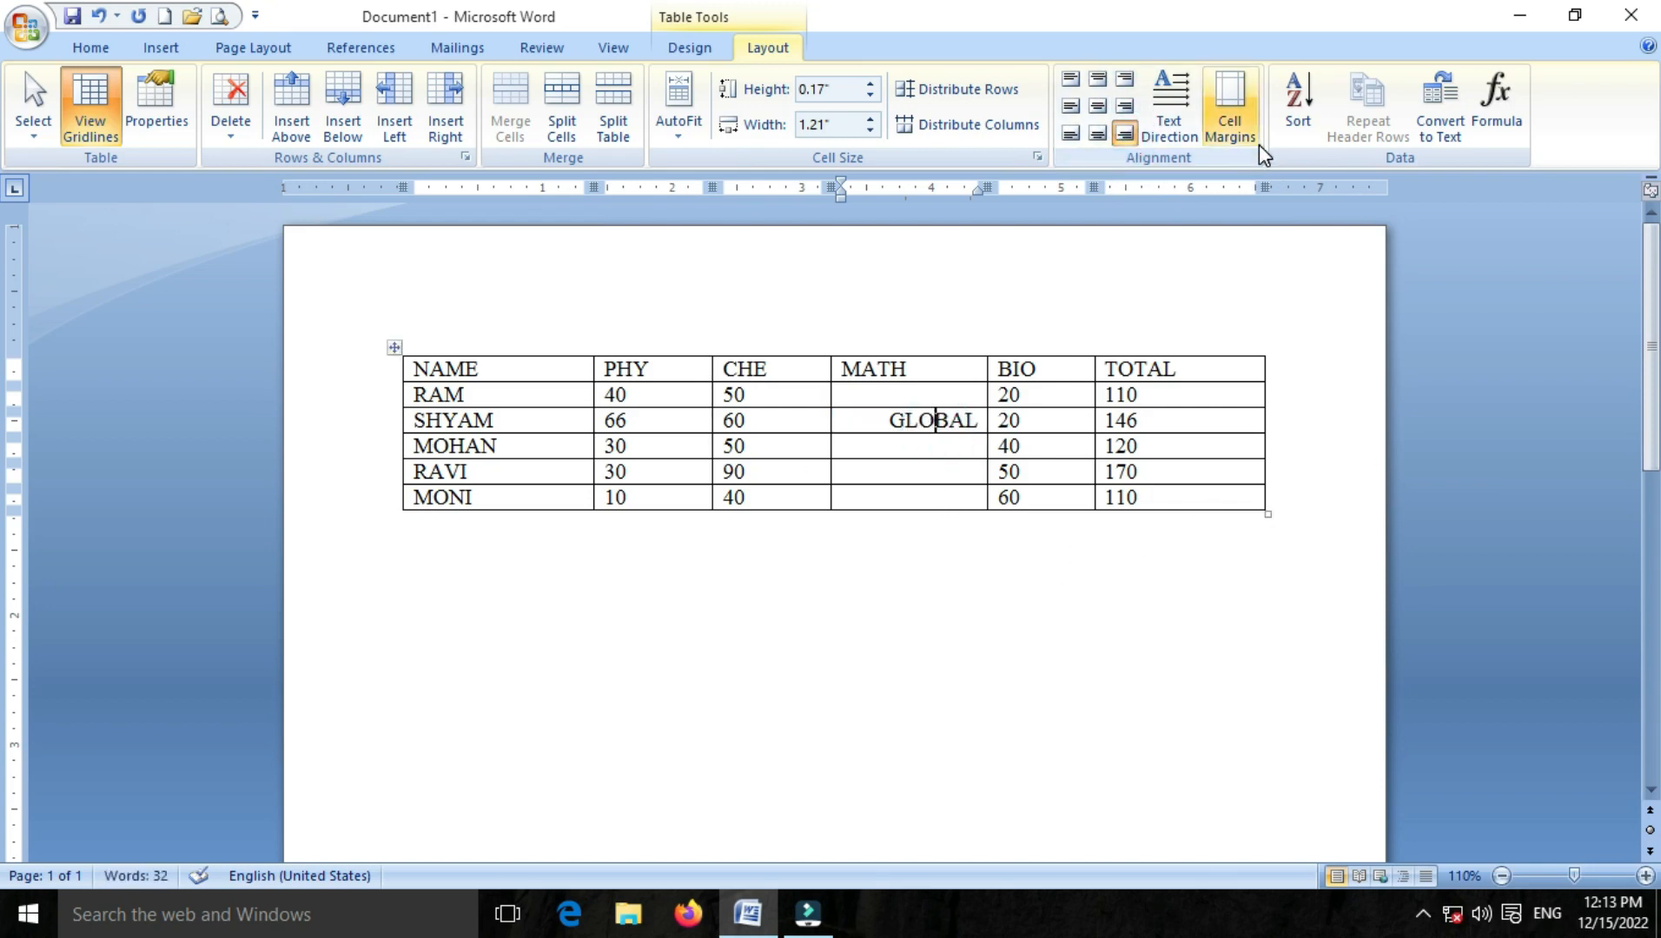
# Cycle the text direction of the GLOBAL cell through both vertical orientations and back to horizontal
pyautogui.click(1196, 98)
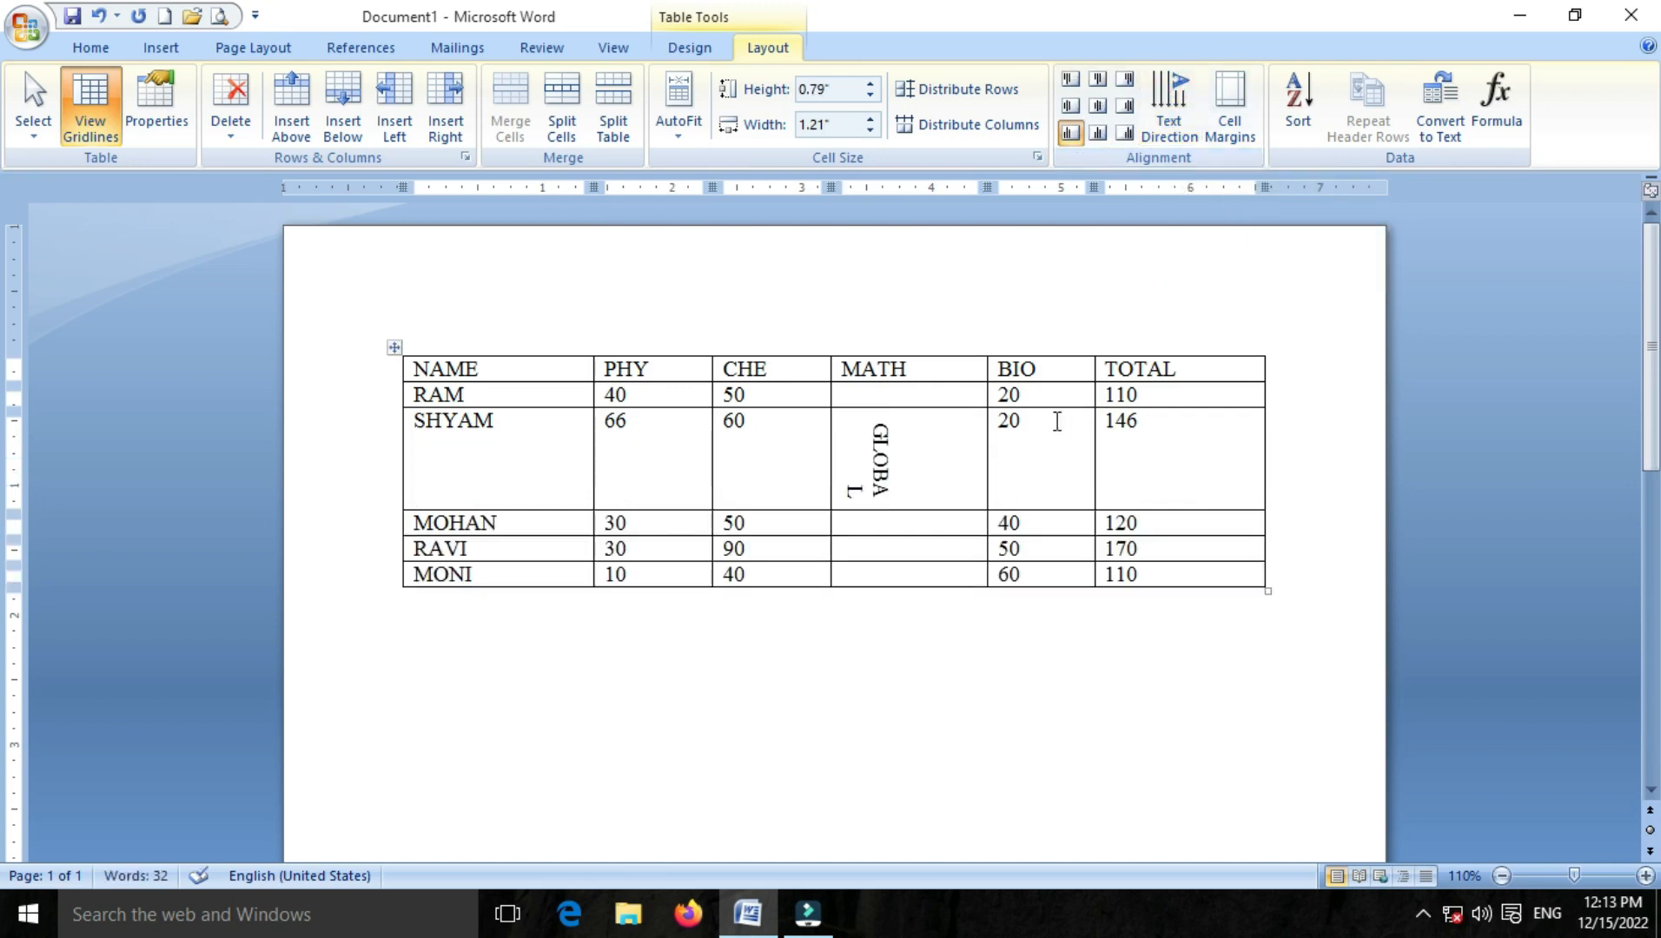
pyautogui.click(1173, 103)
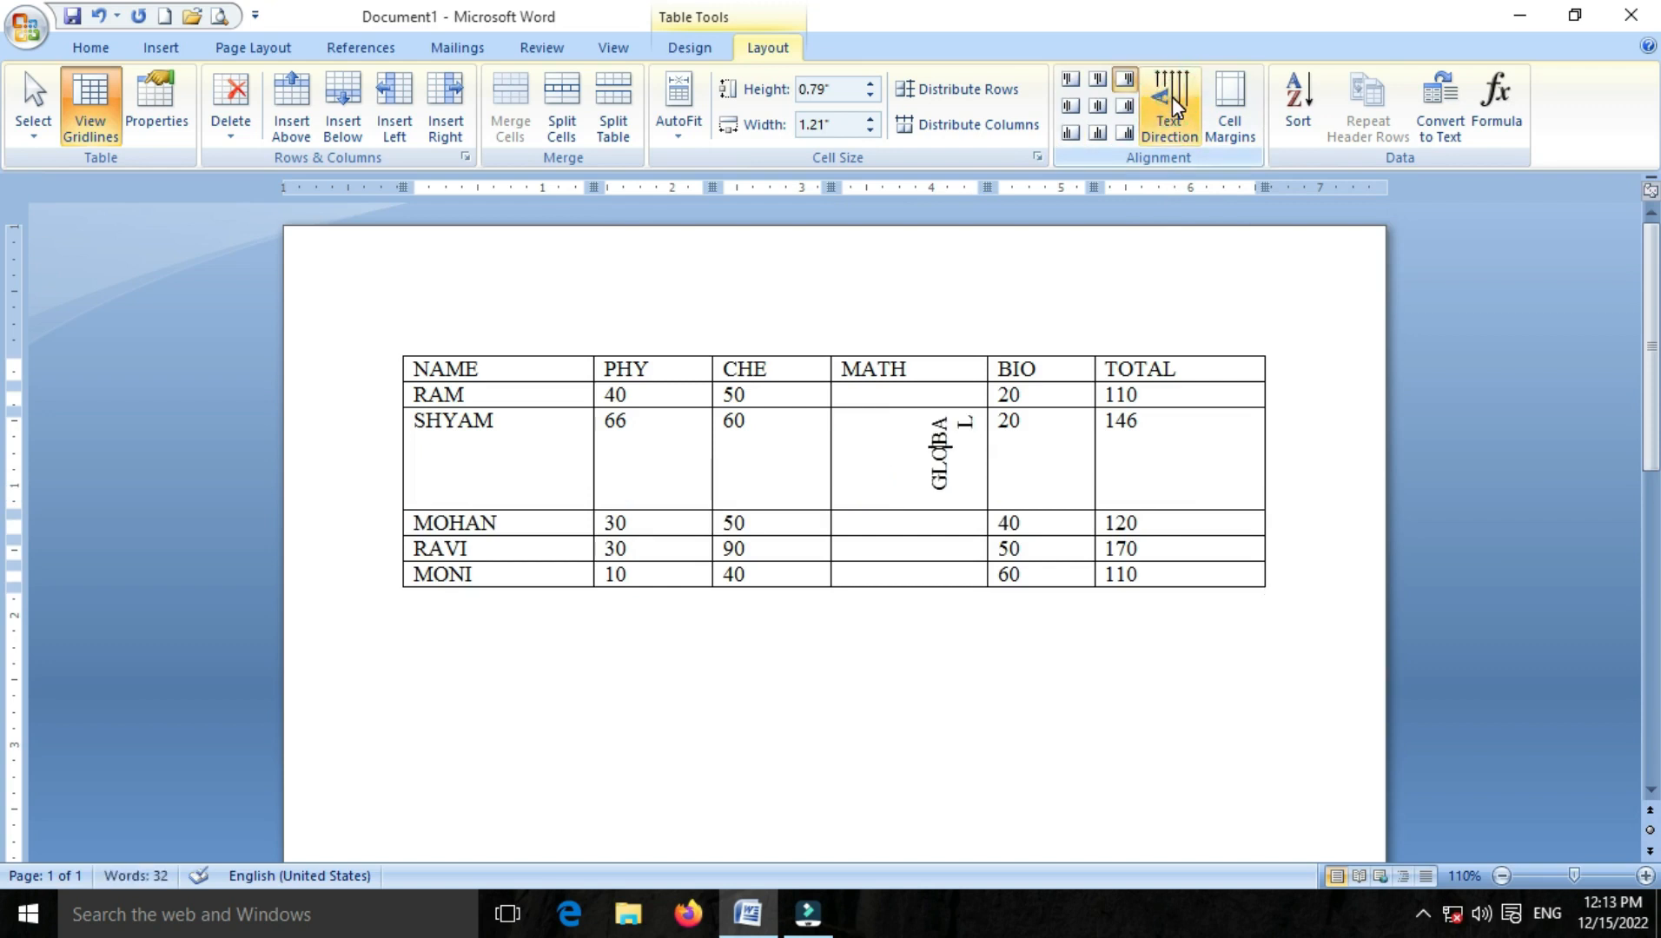
pyautogui.click(1171, 97)
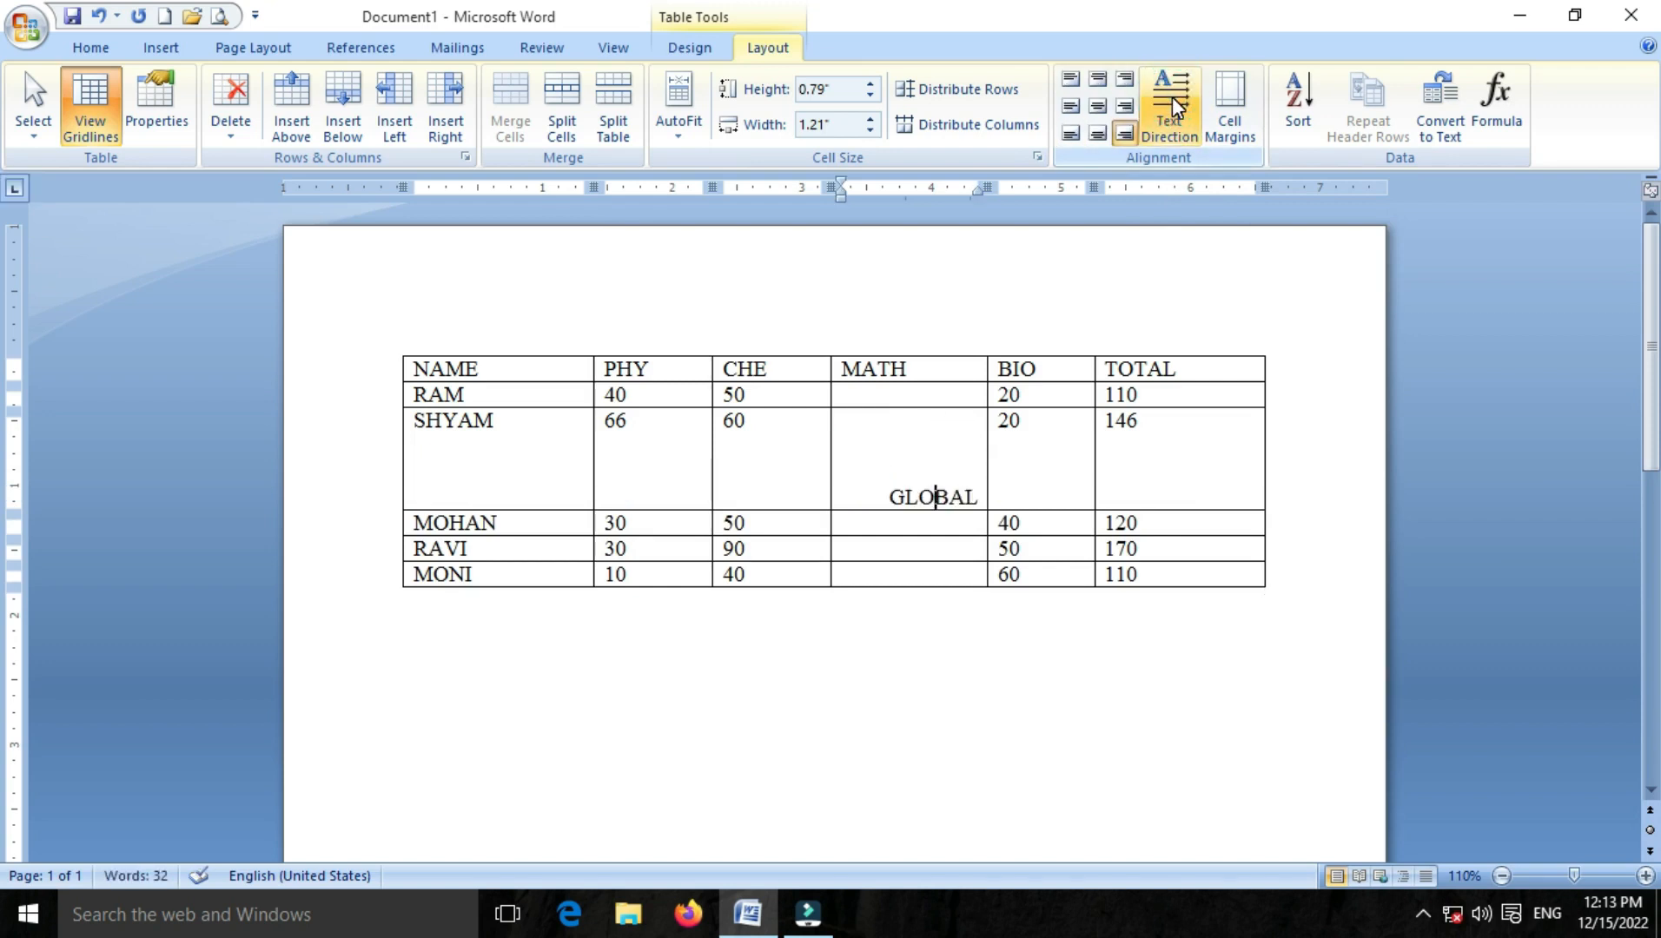
pyautogui.click(1172, 97)
pyautogui.click(1172, 98)
pyautogui.click(1172, 98)
# Set the table's default top cell margin to 0.06"
pyautogui.click(1247, 135)
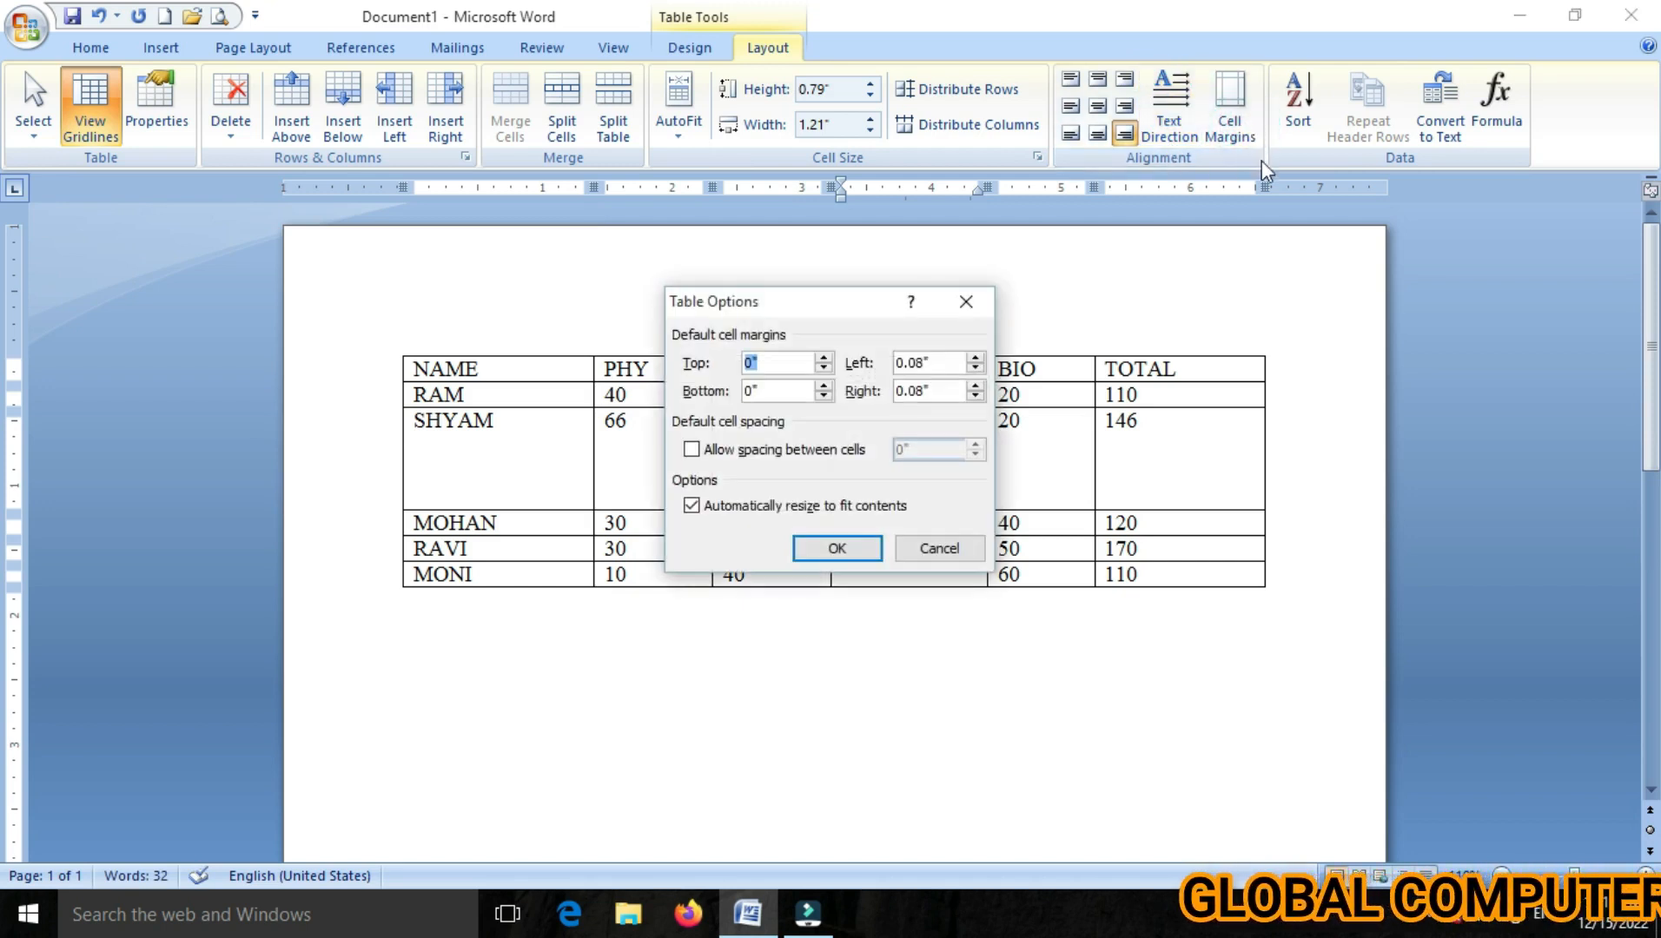
pyautogui.click(824, 358)
pyautogui.click(824, 358)
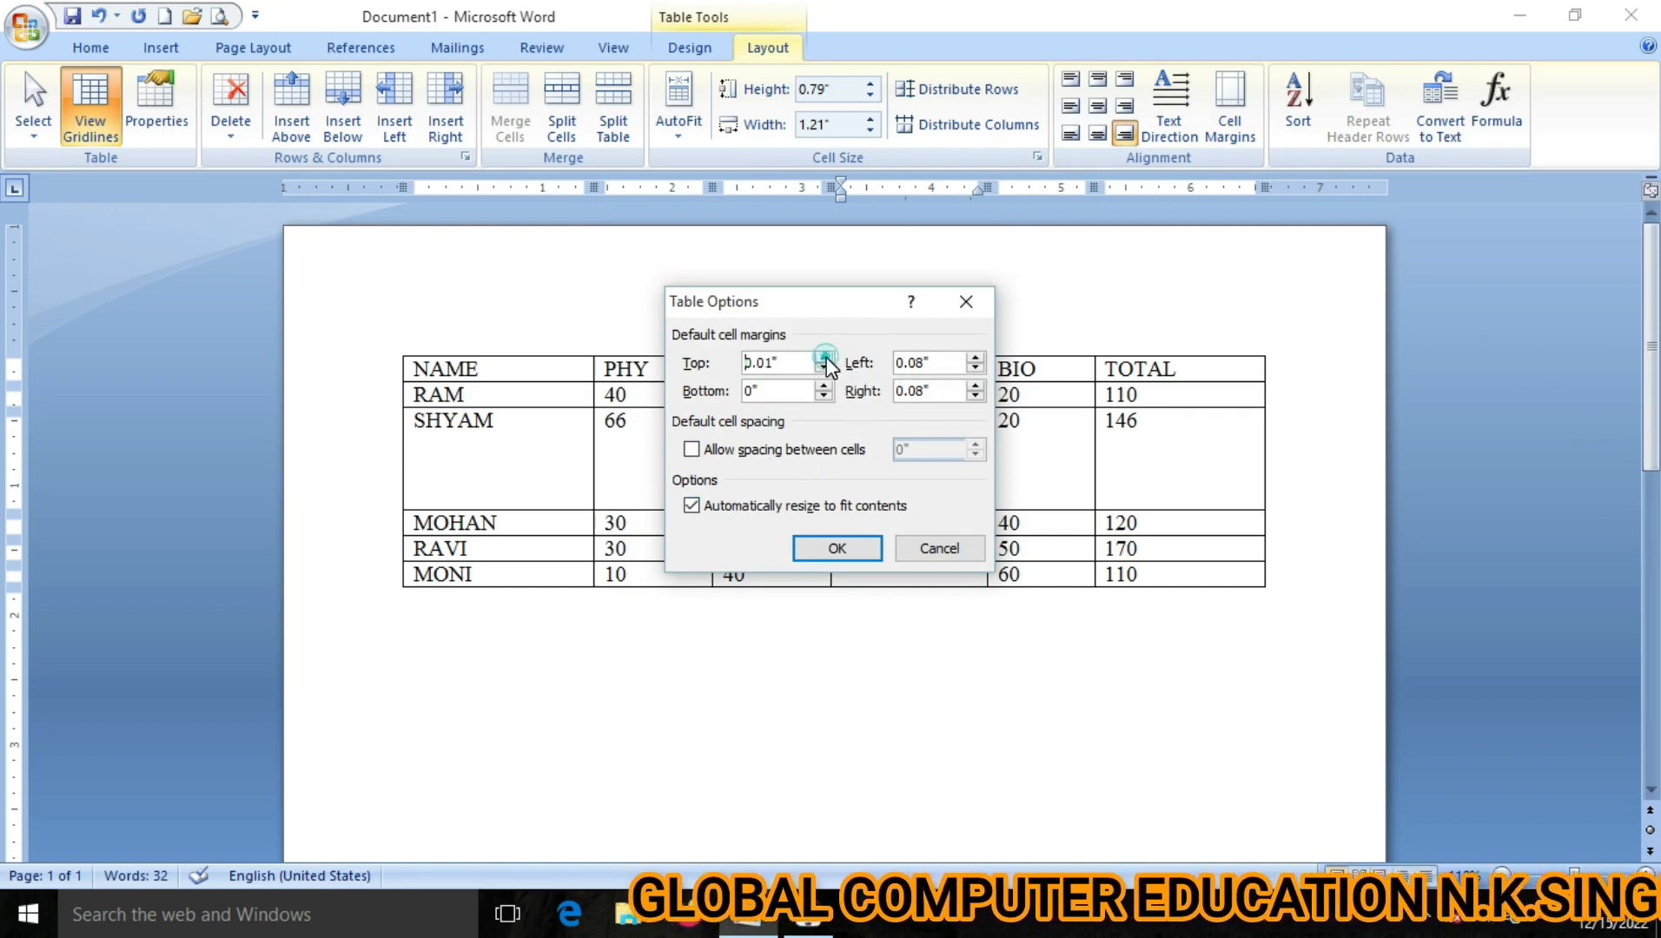
pyautogui.click(823, 358)
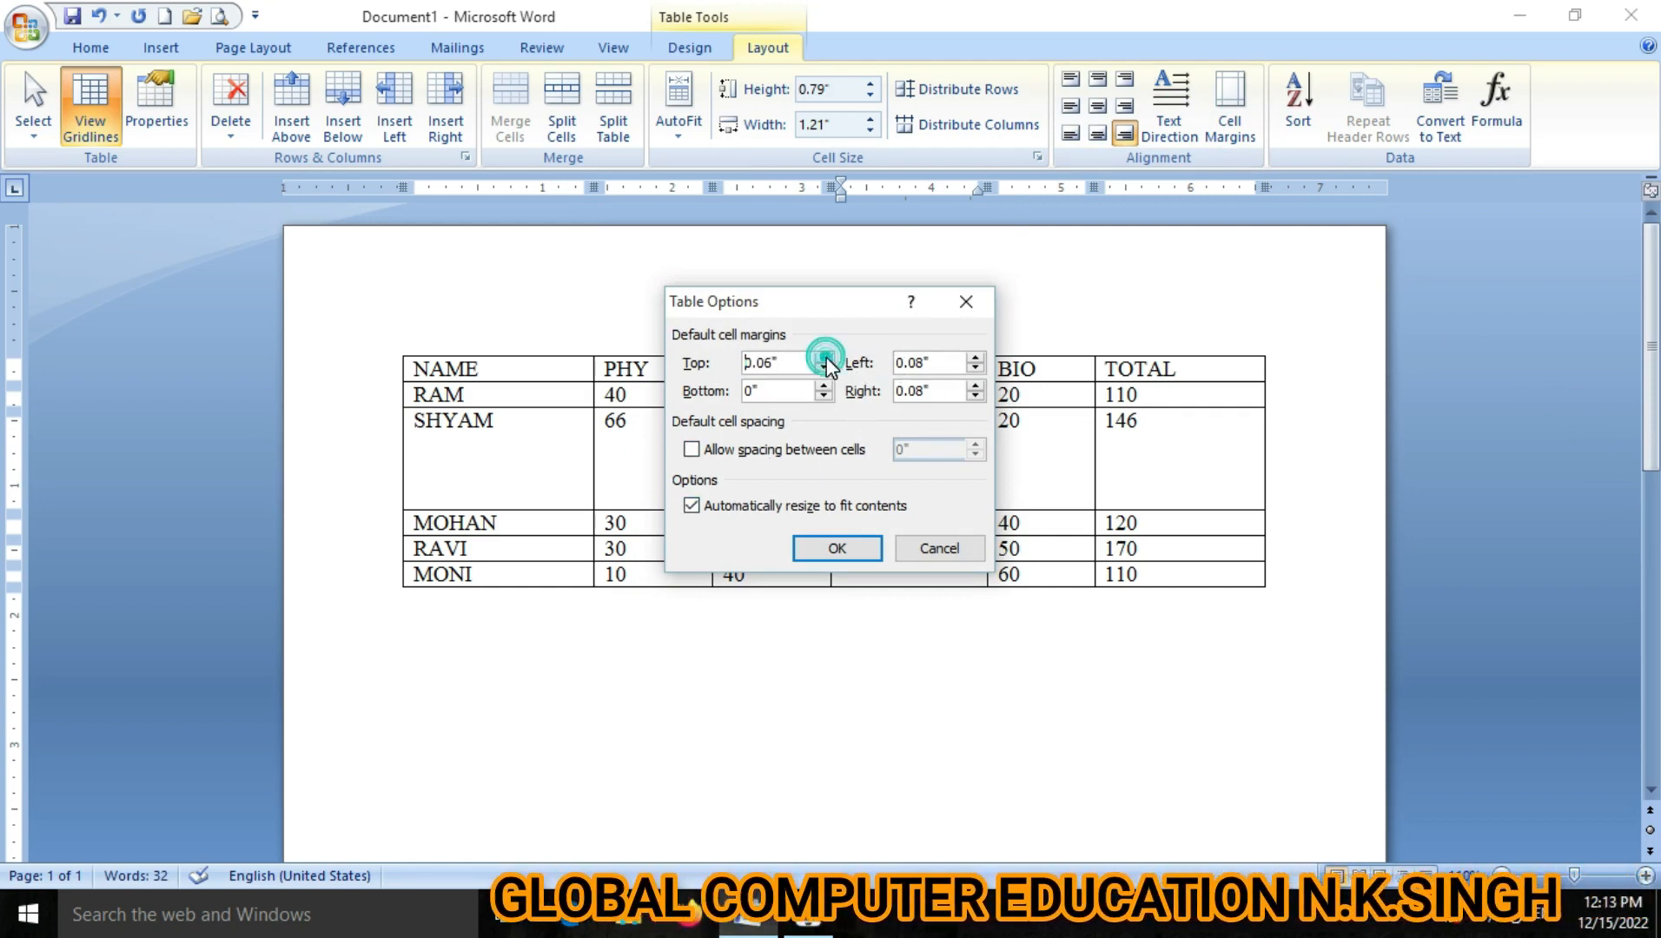
pyautogui.click(852, 547)
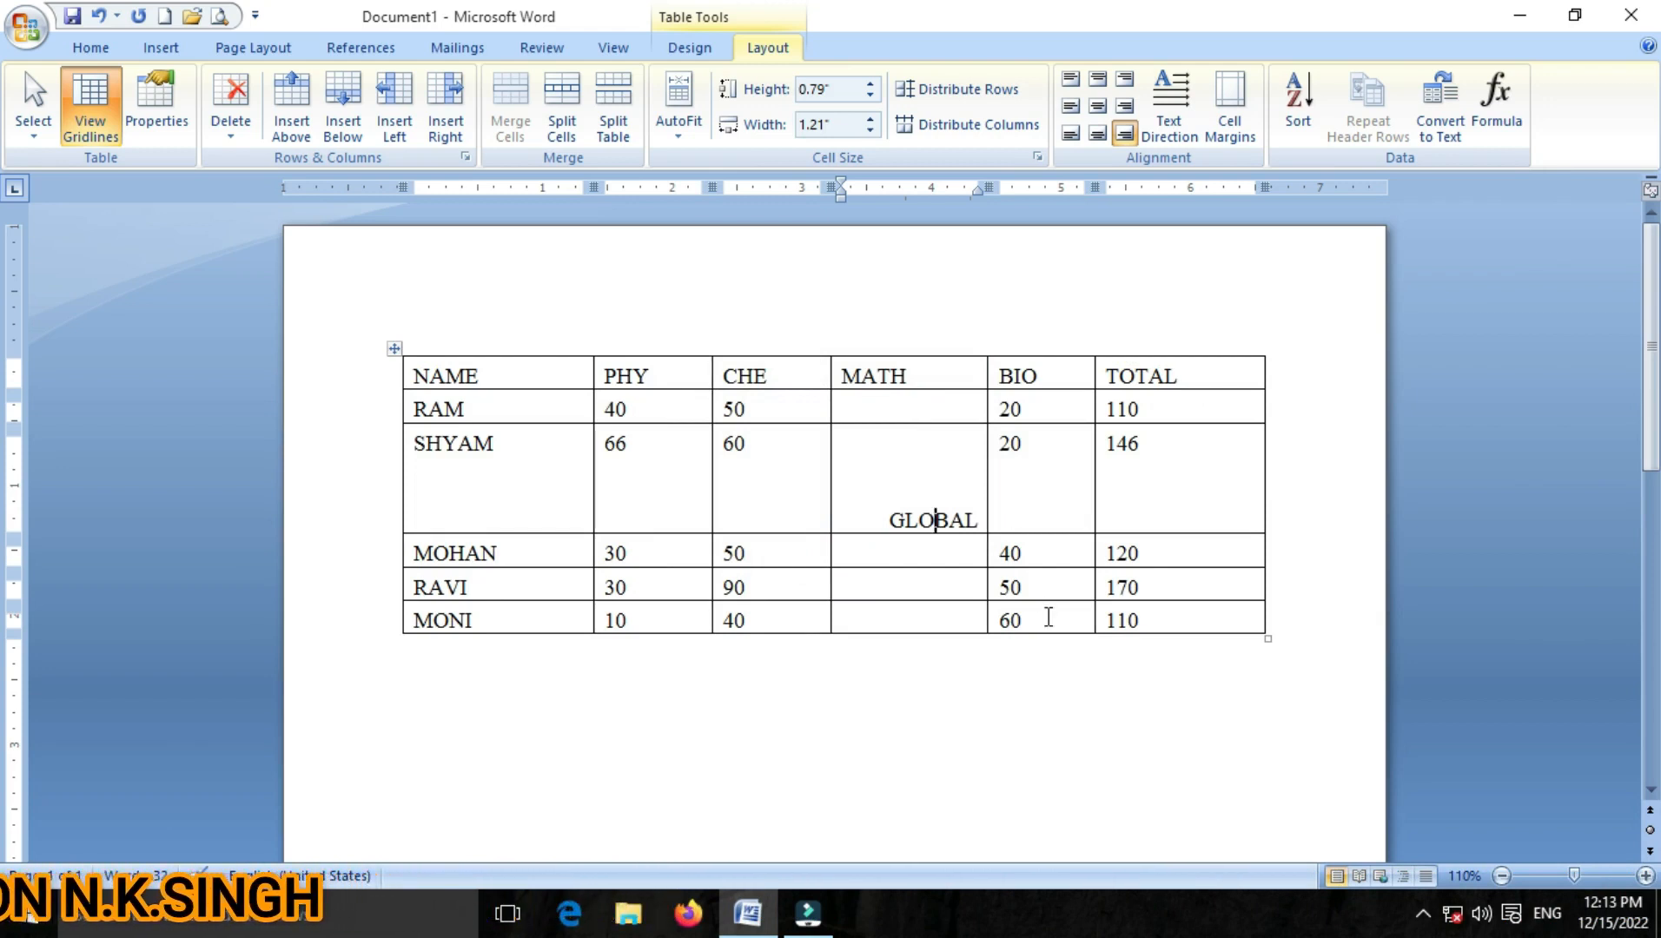
# Undo the cell margin change, the text direction changes and the bottom right alignment
pyautogui.hotkey('ctrl', 'z')
pyautogui.hotkey('ctrl', 'z')
pyautogui.hotkey('ctrl', 'z')
pyautogui.hotkey('ctrl', 'z')
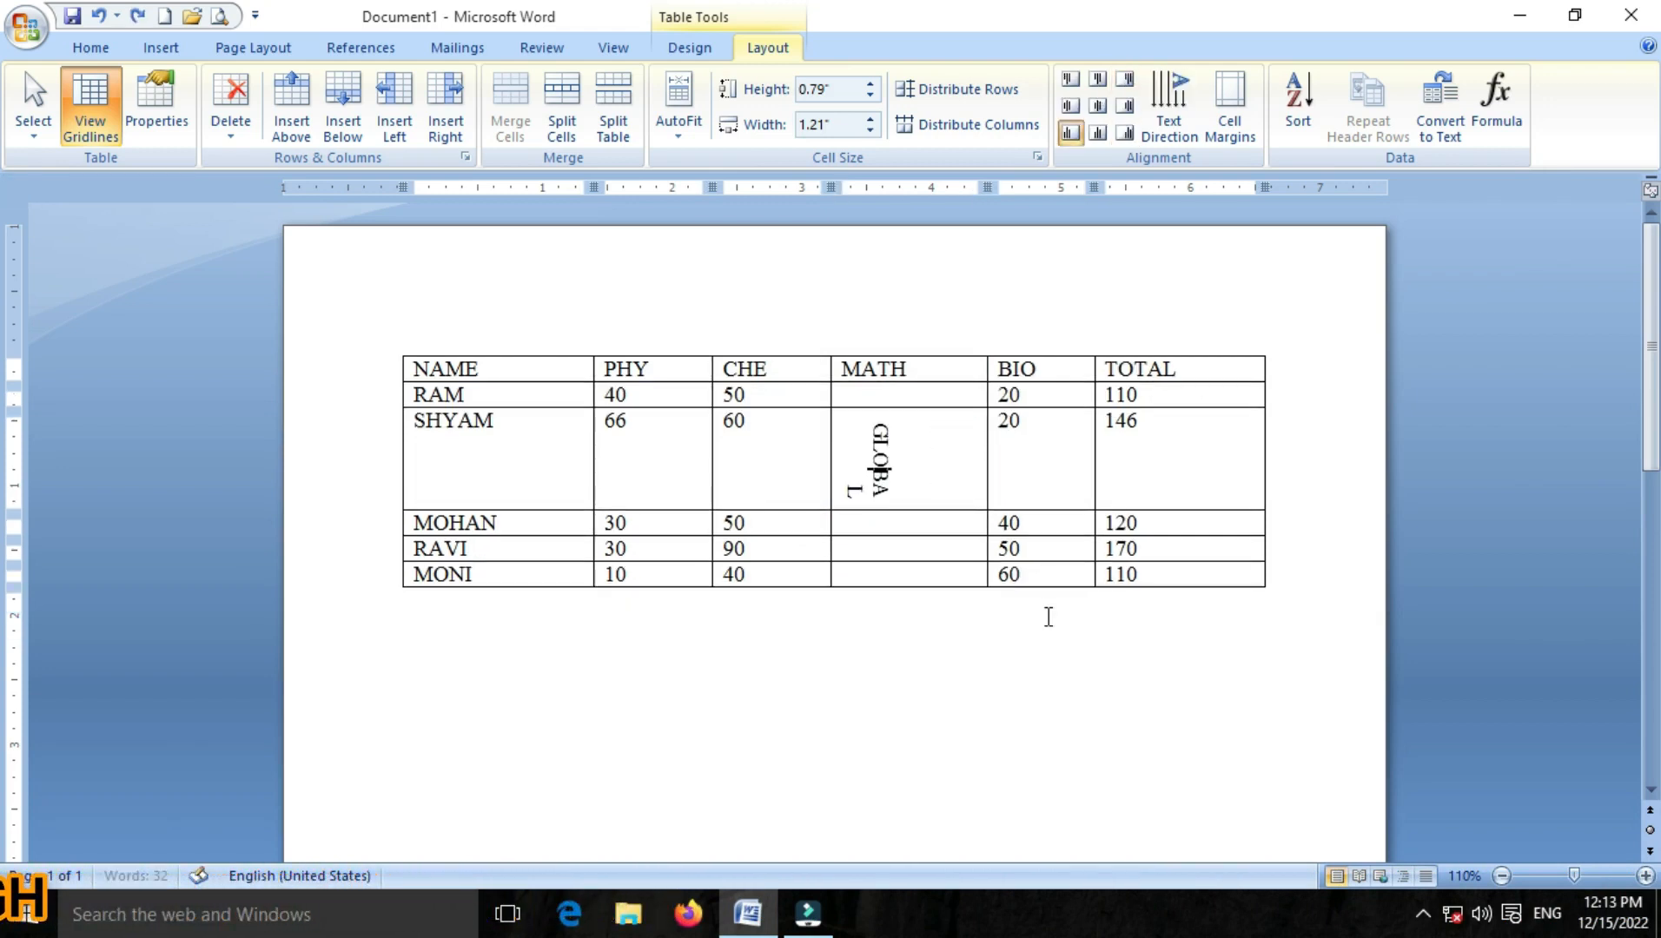
pyautogui.hotkey('ctrl', 'z')
pyautogui.hotkey('ctrl', 'z')
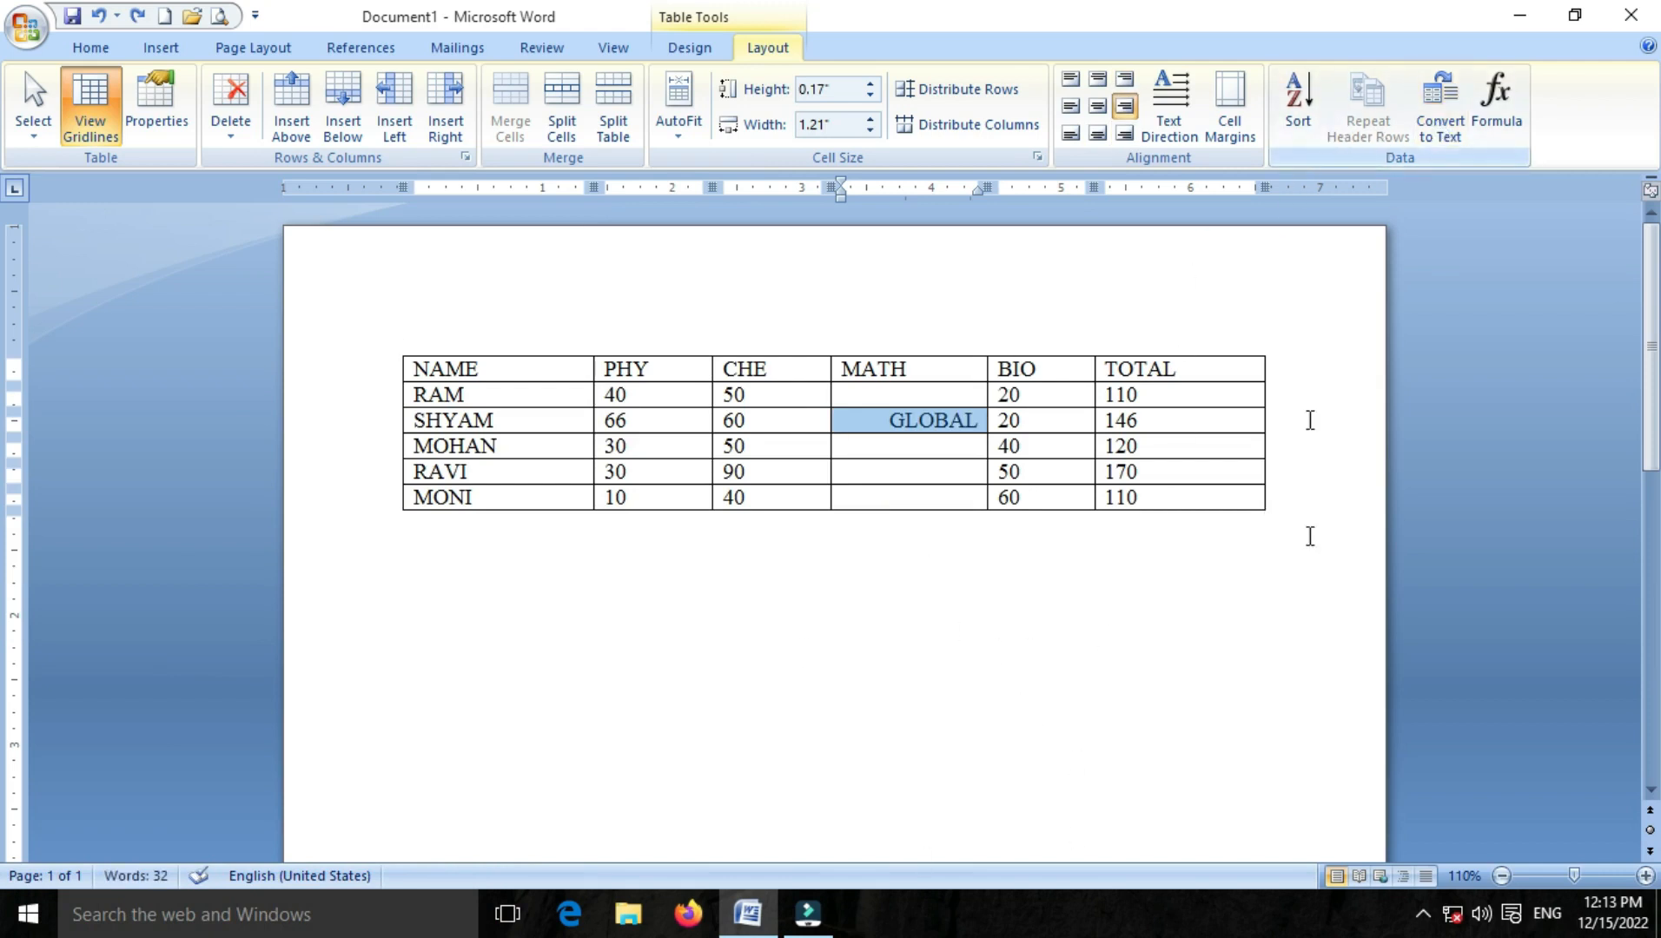
# Delete the MATH column from the marks table
pyautogui.click(895, 446)
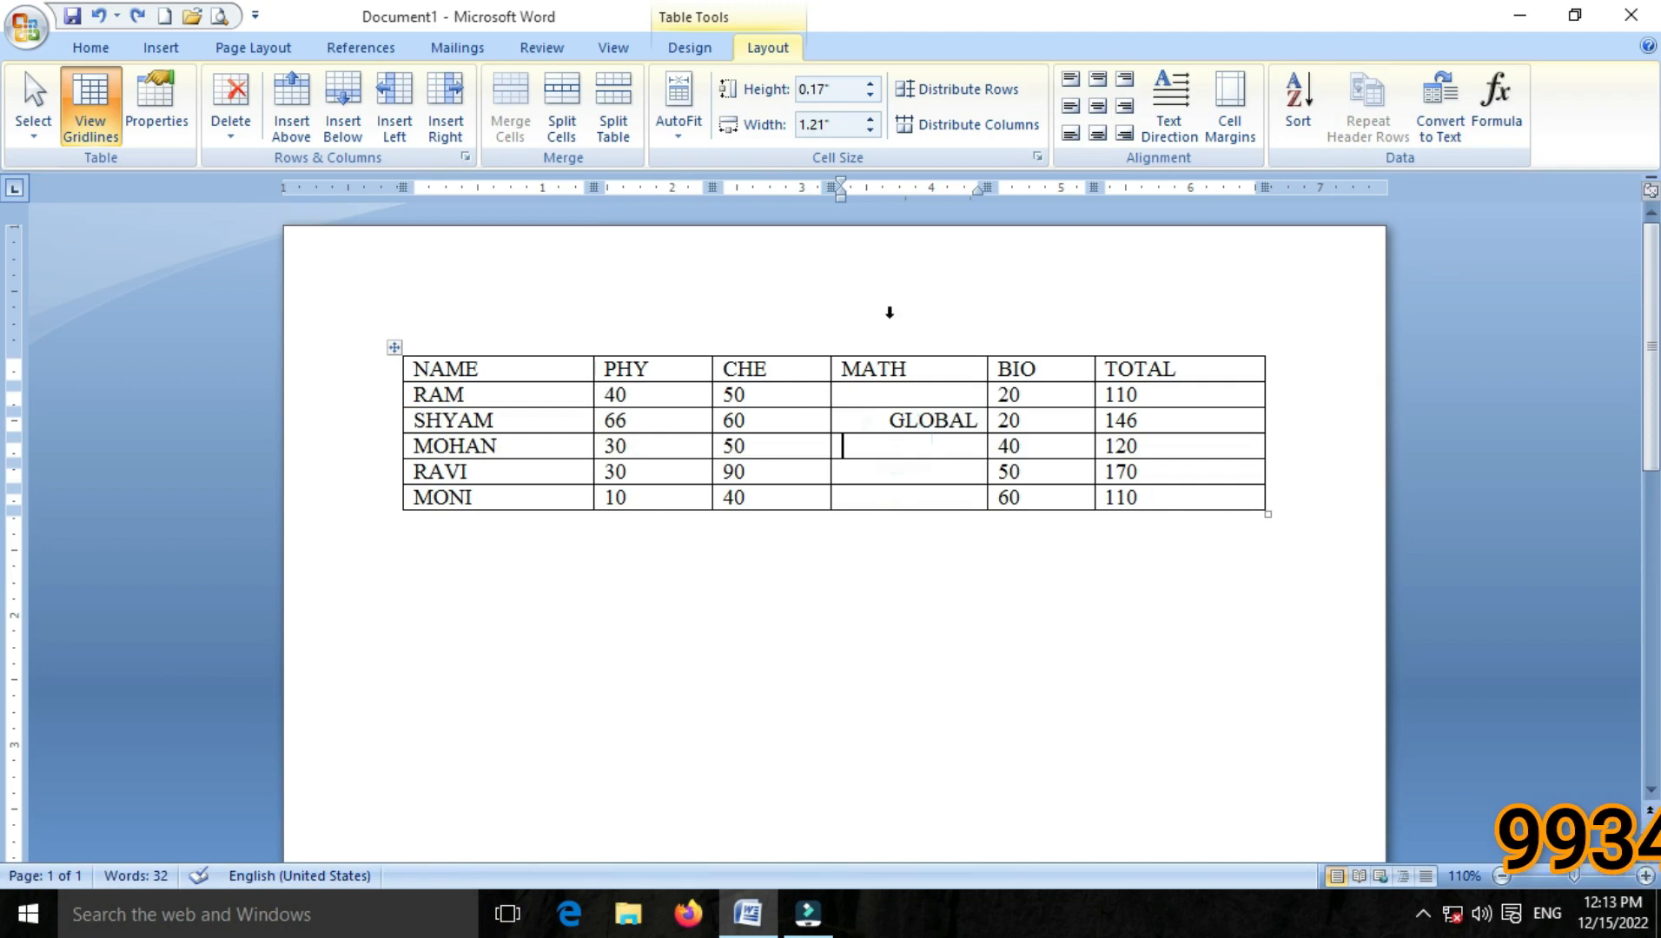
pyautogui.click(232, 137)
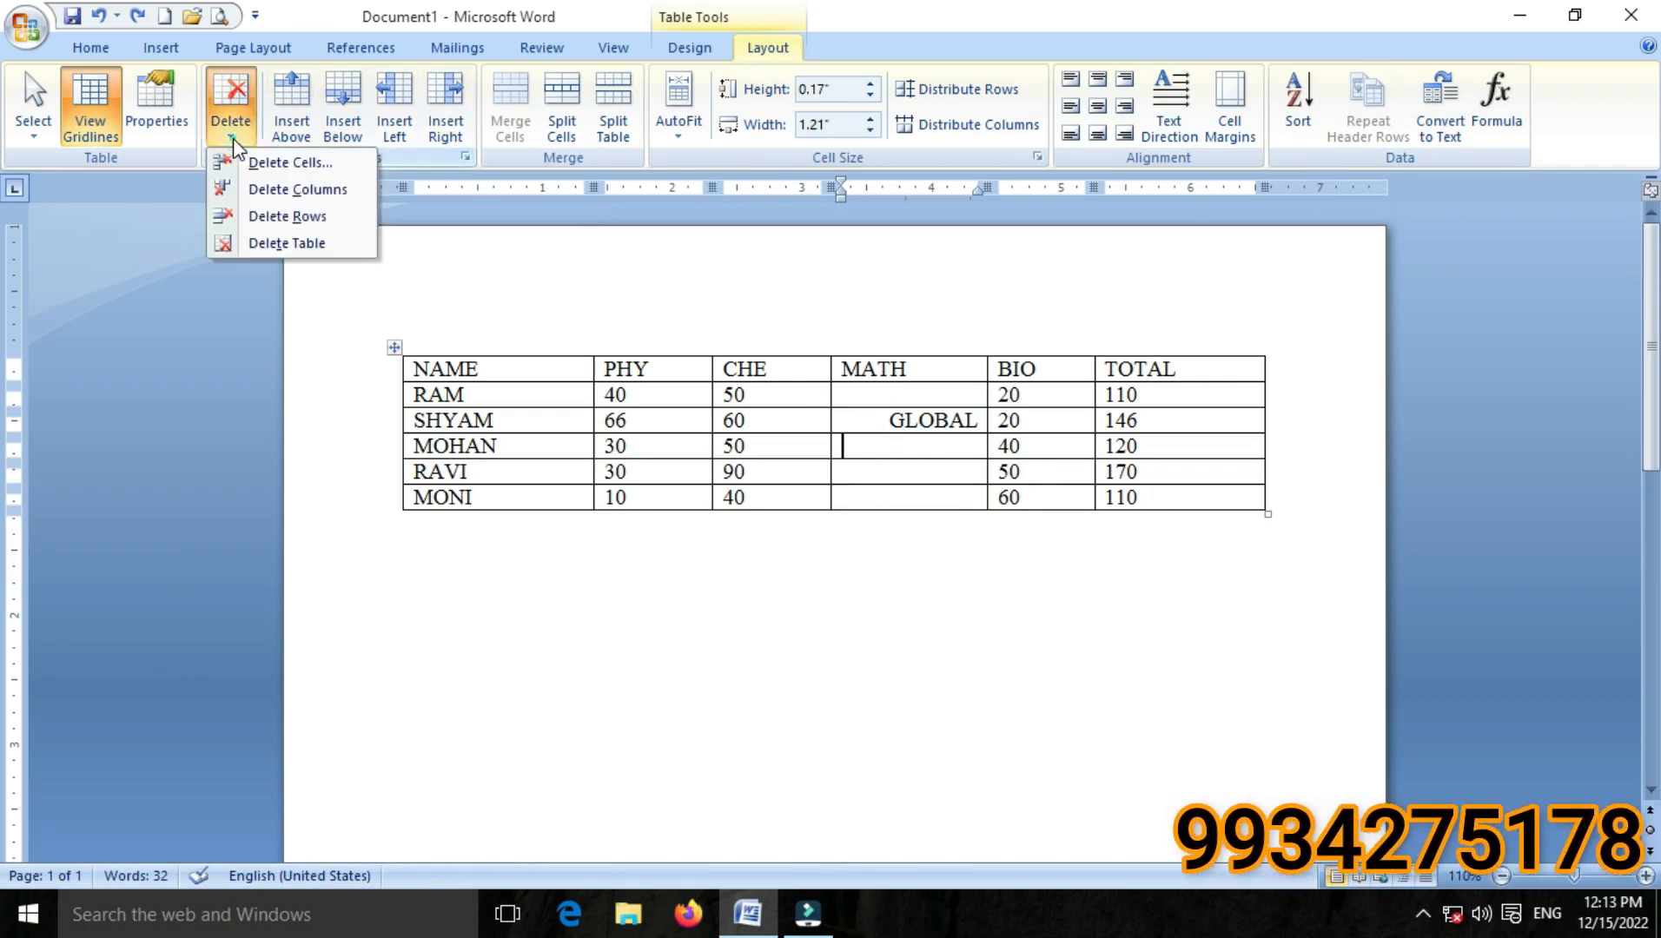
pyautogui.click(278, 190)
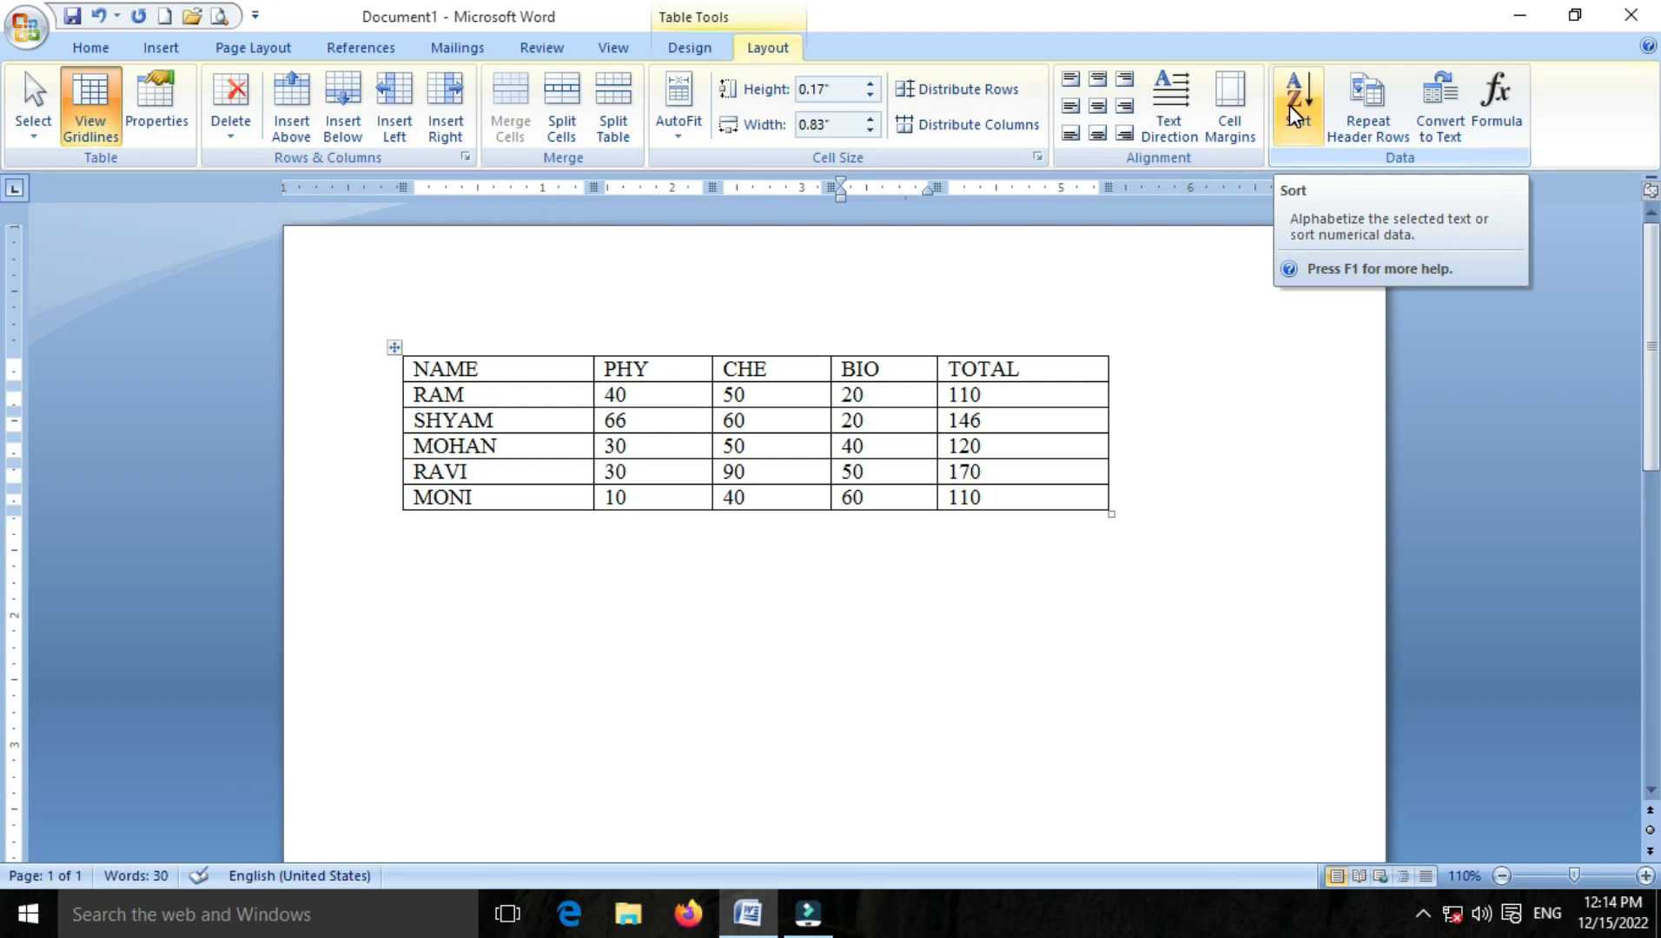
# Sort the table rows by TOTAL as numbers in ascending order, keeping the header row
pyautogui.click(1288, 105)
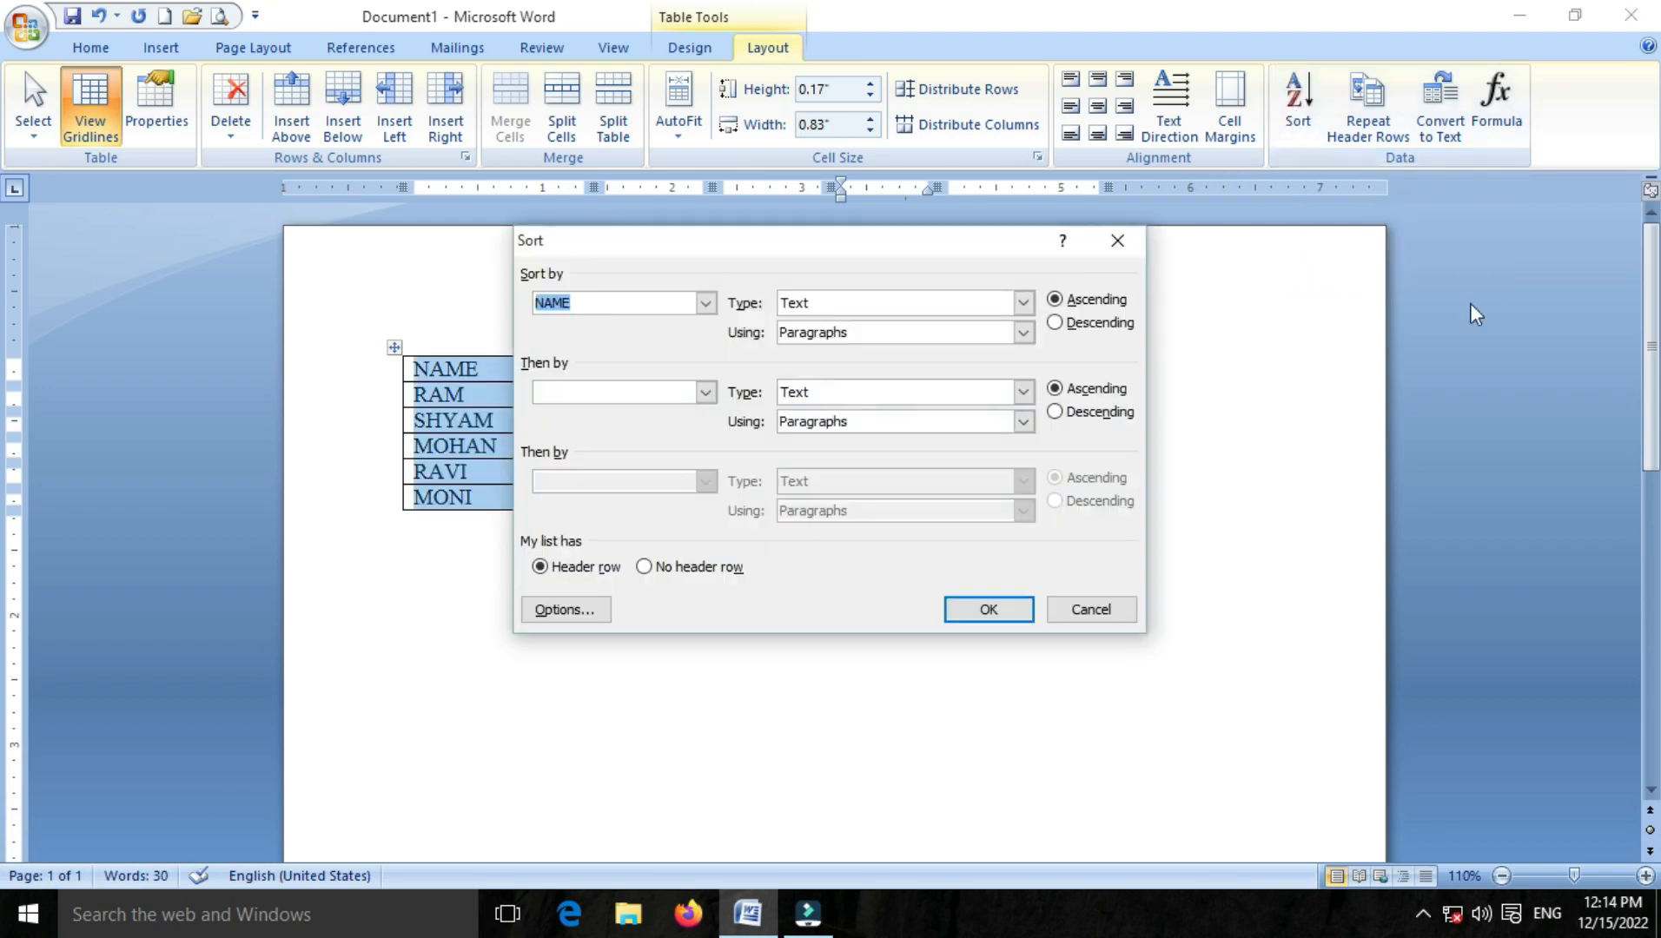
pyautogui.click(706, 302)
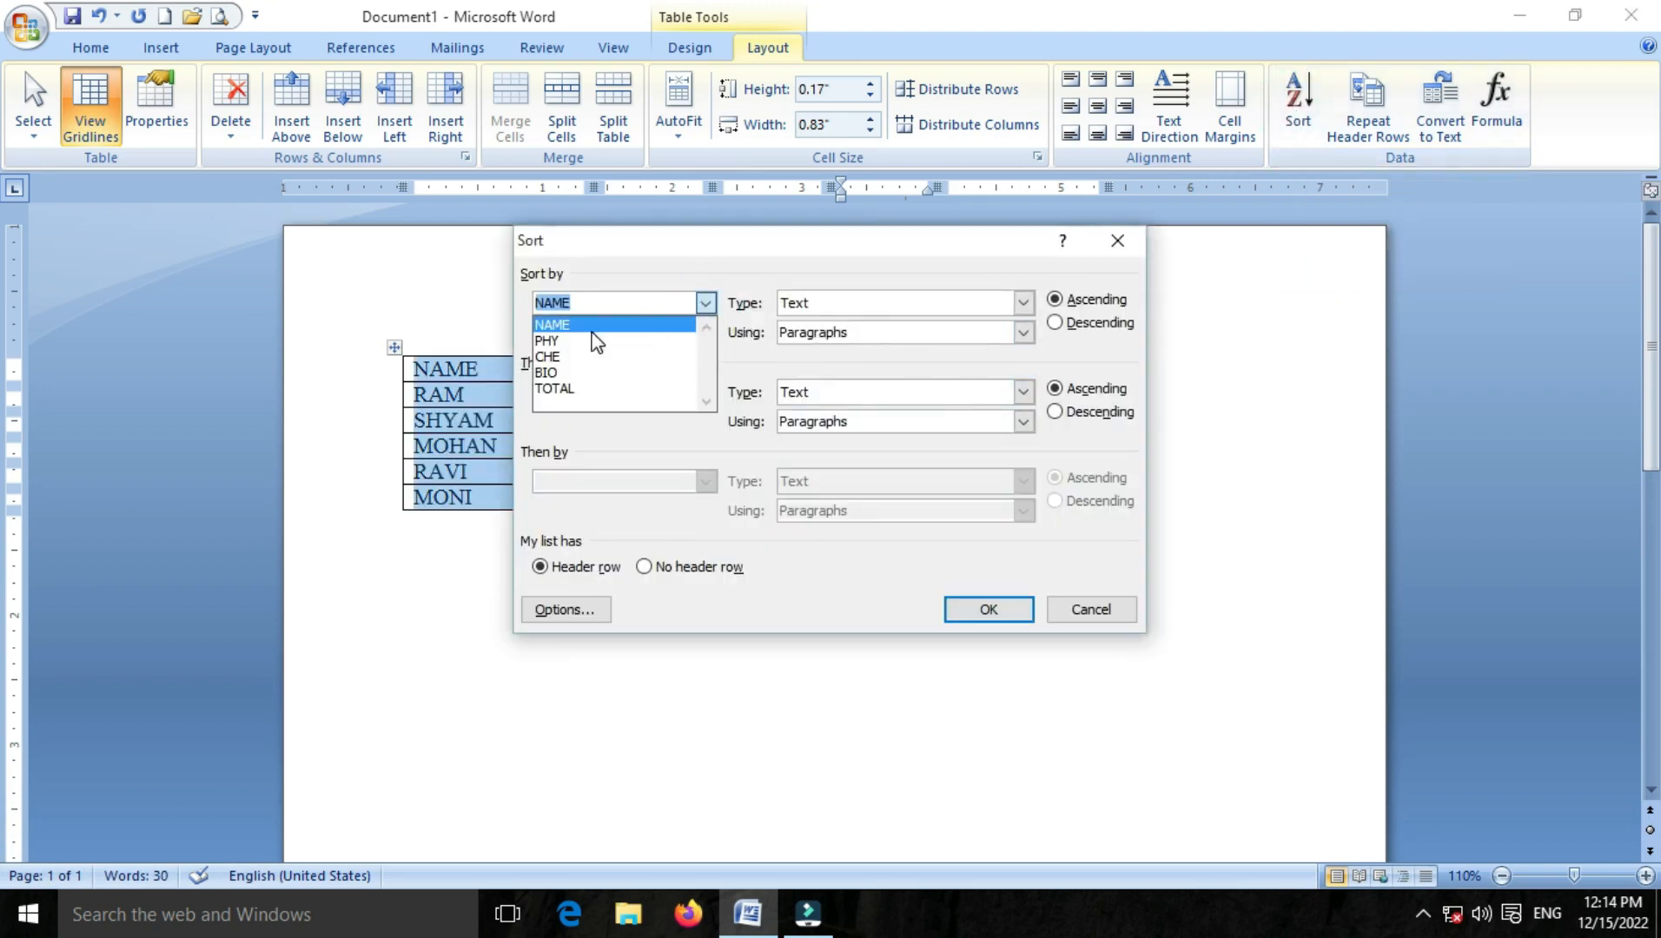
pyautogui.click(573, 390)
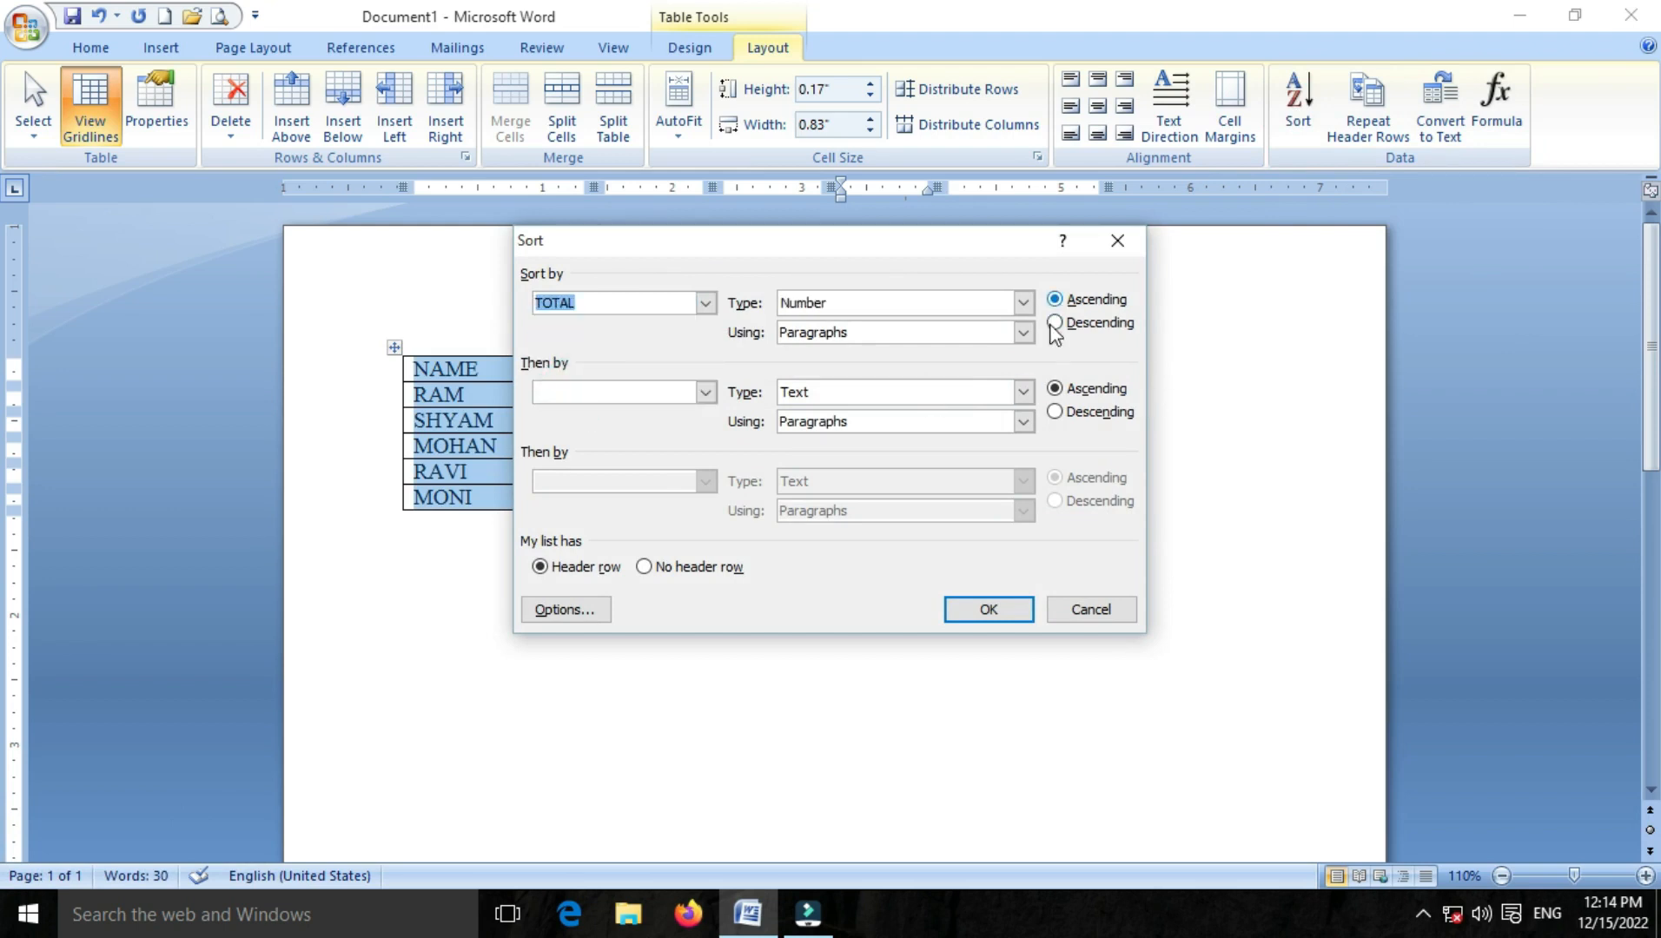
pyautogui.click(987, 612)
pyautogui.click(991, 416)
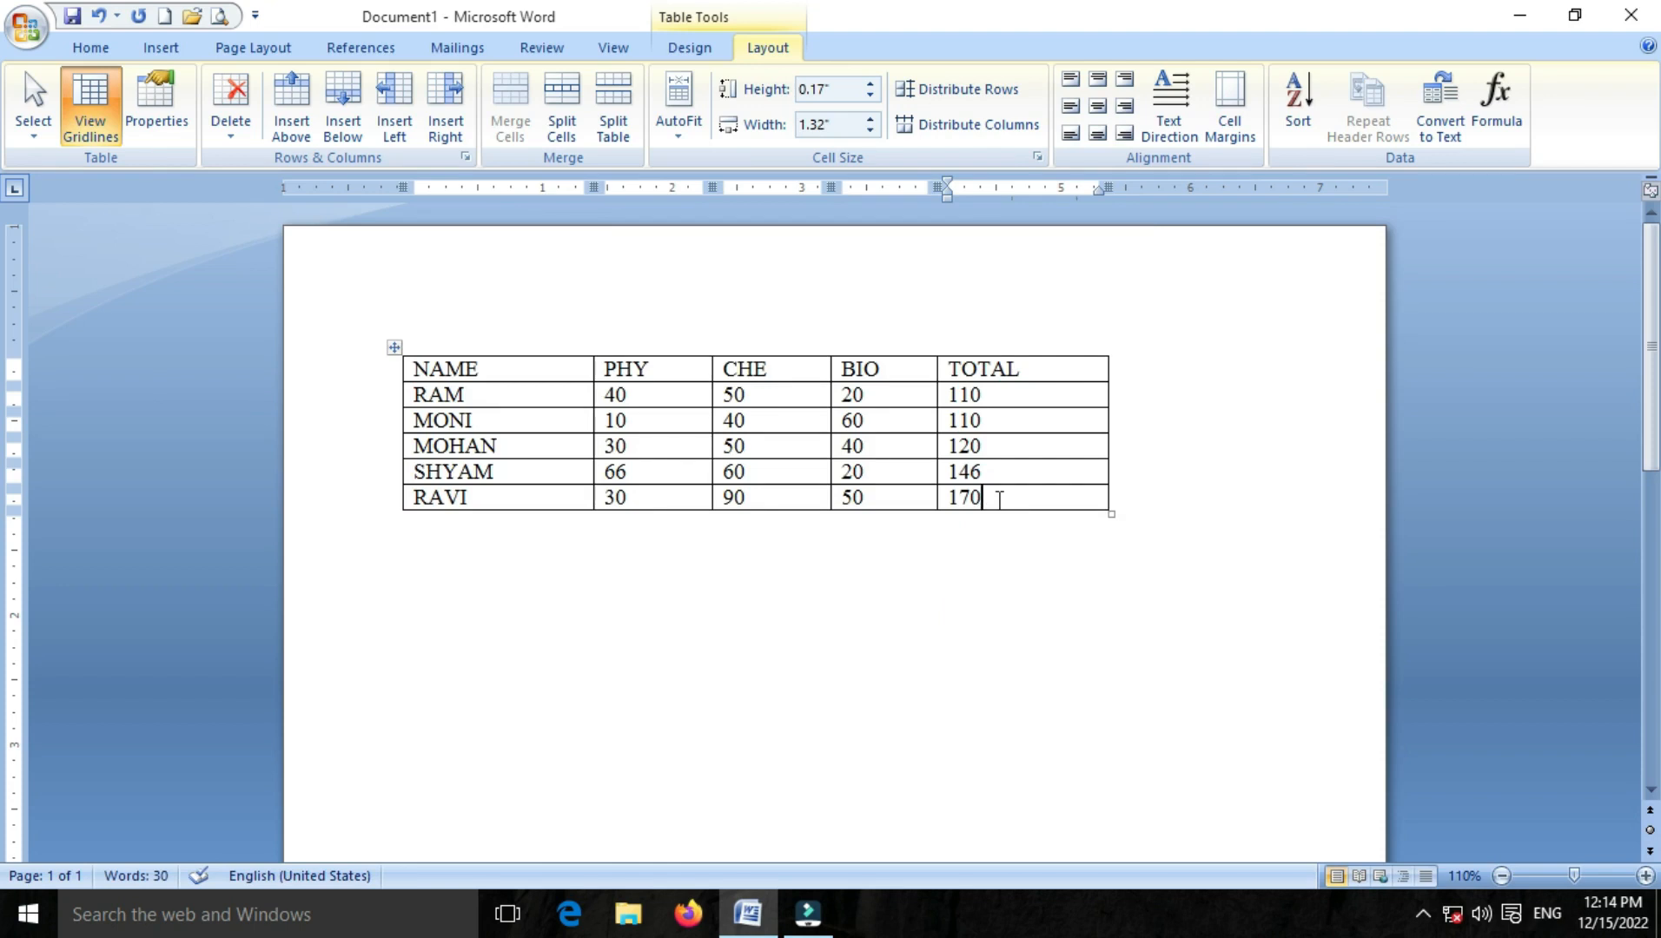
# Sort the table rows by TOTAL in descending order
pyautogui.click(1296, 94)
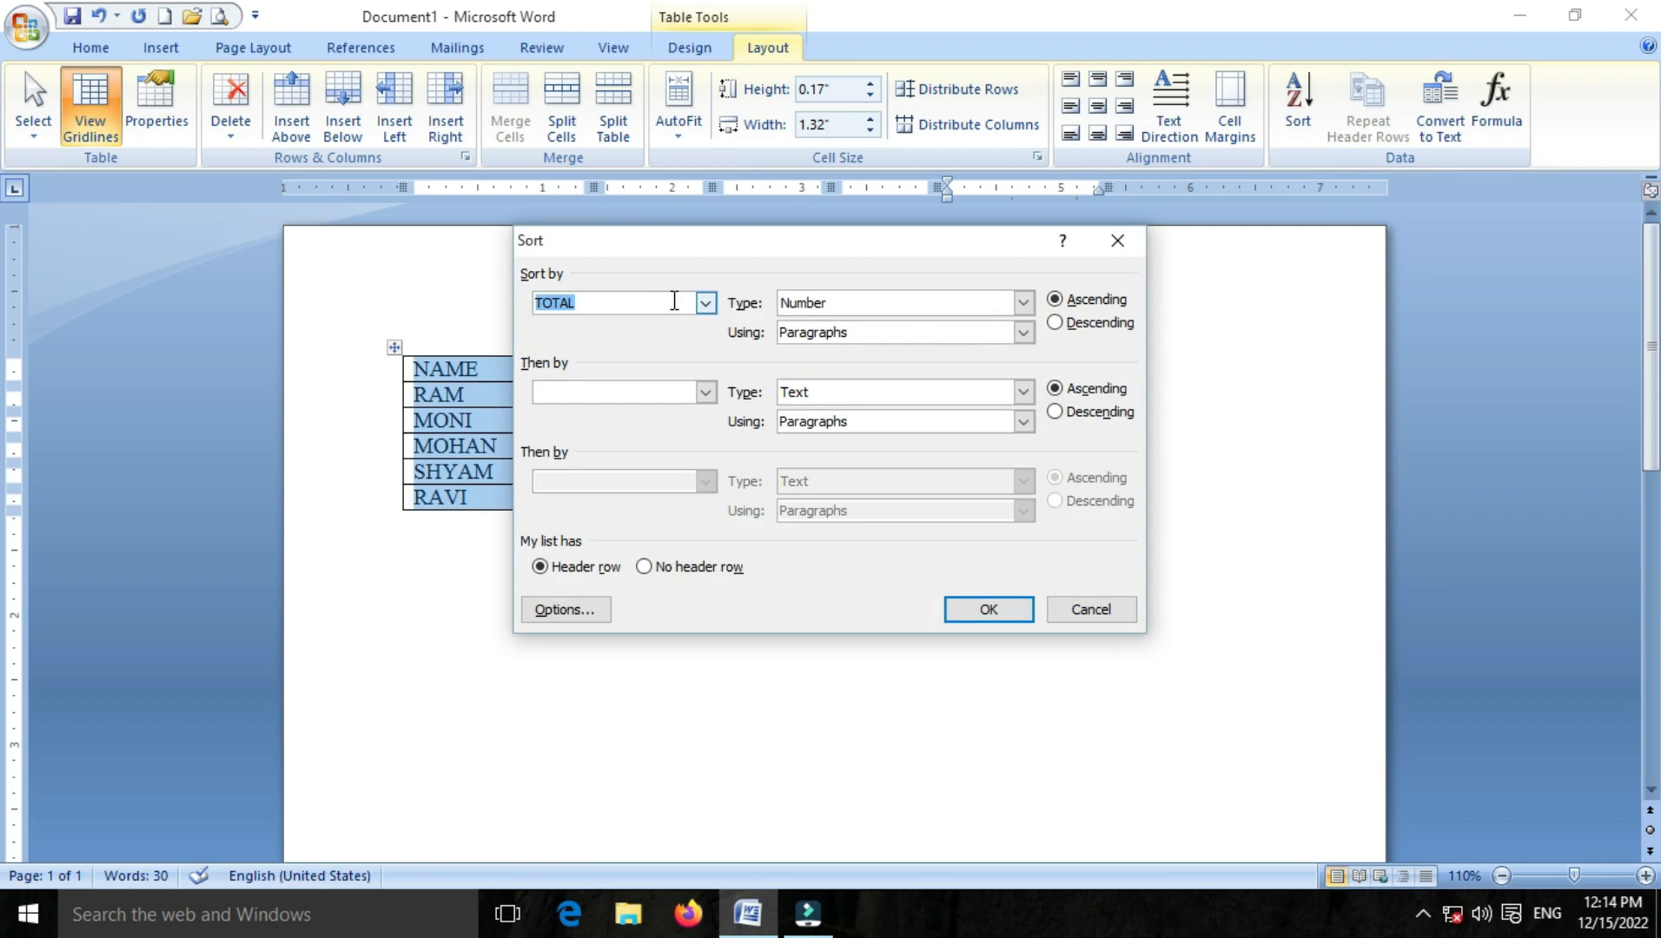
pyautogui.click(1018, 612)
pyautogui.click(891, 455)
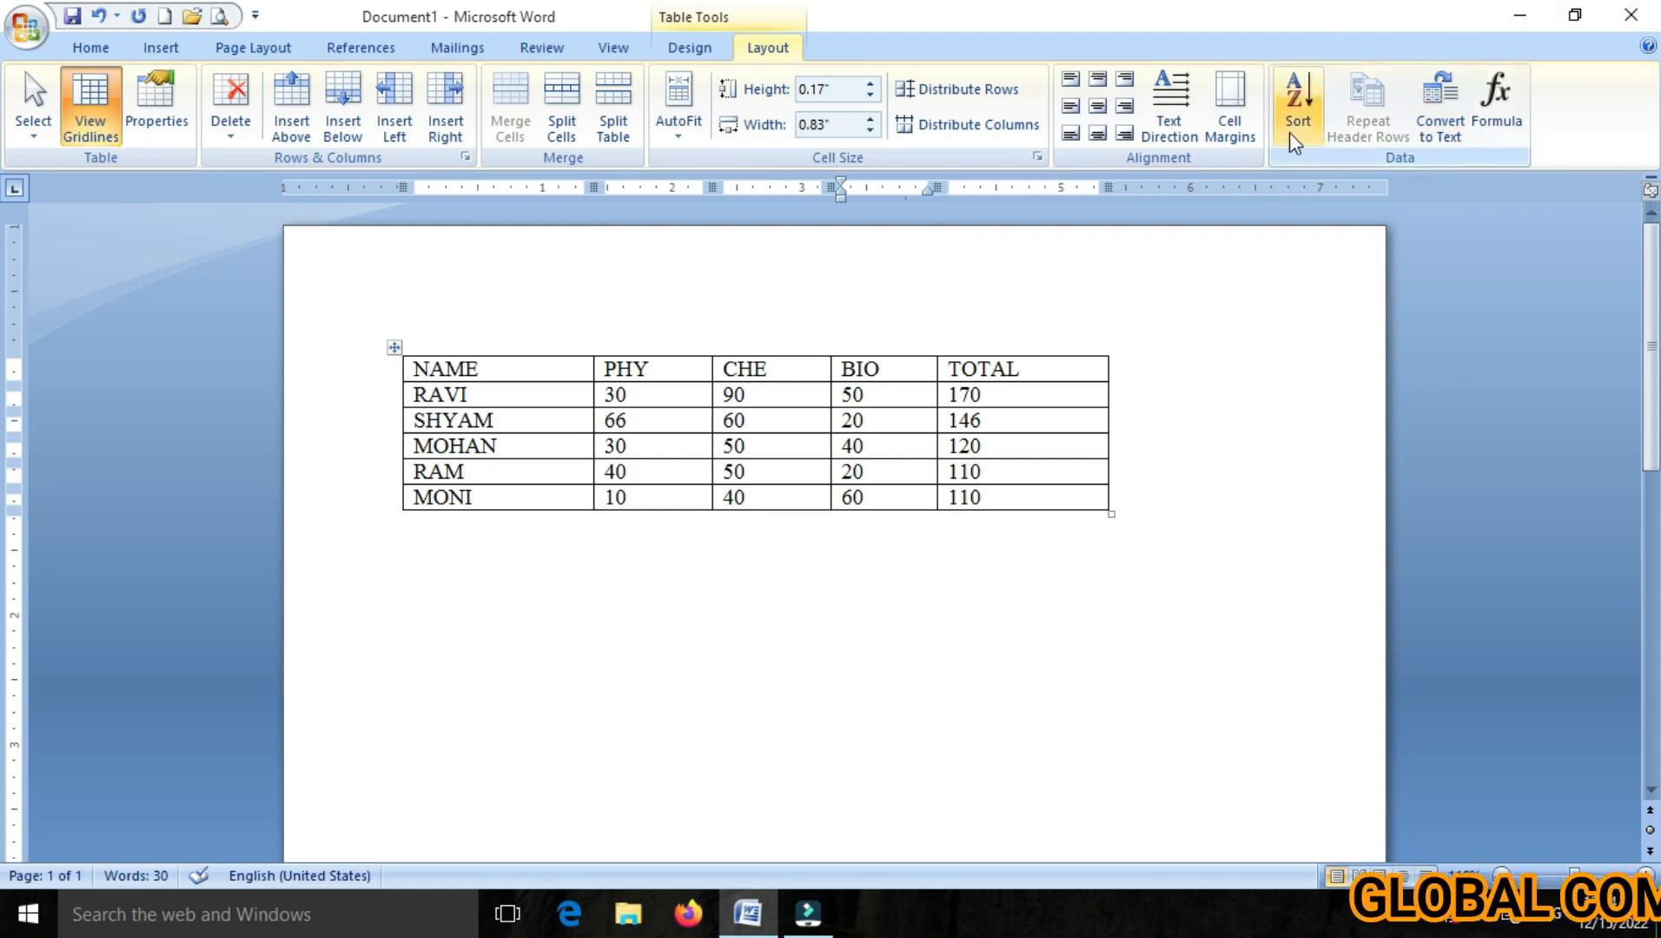
# Convert the table to text separated by commas, and undo the conversion
pyautogui.click(1436, 125)
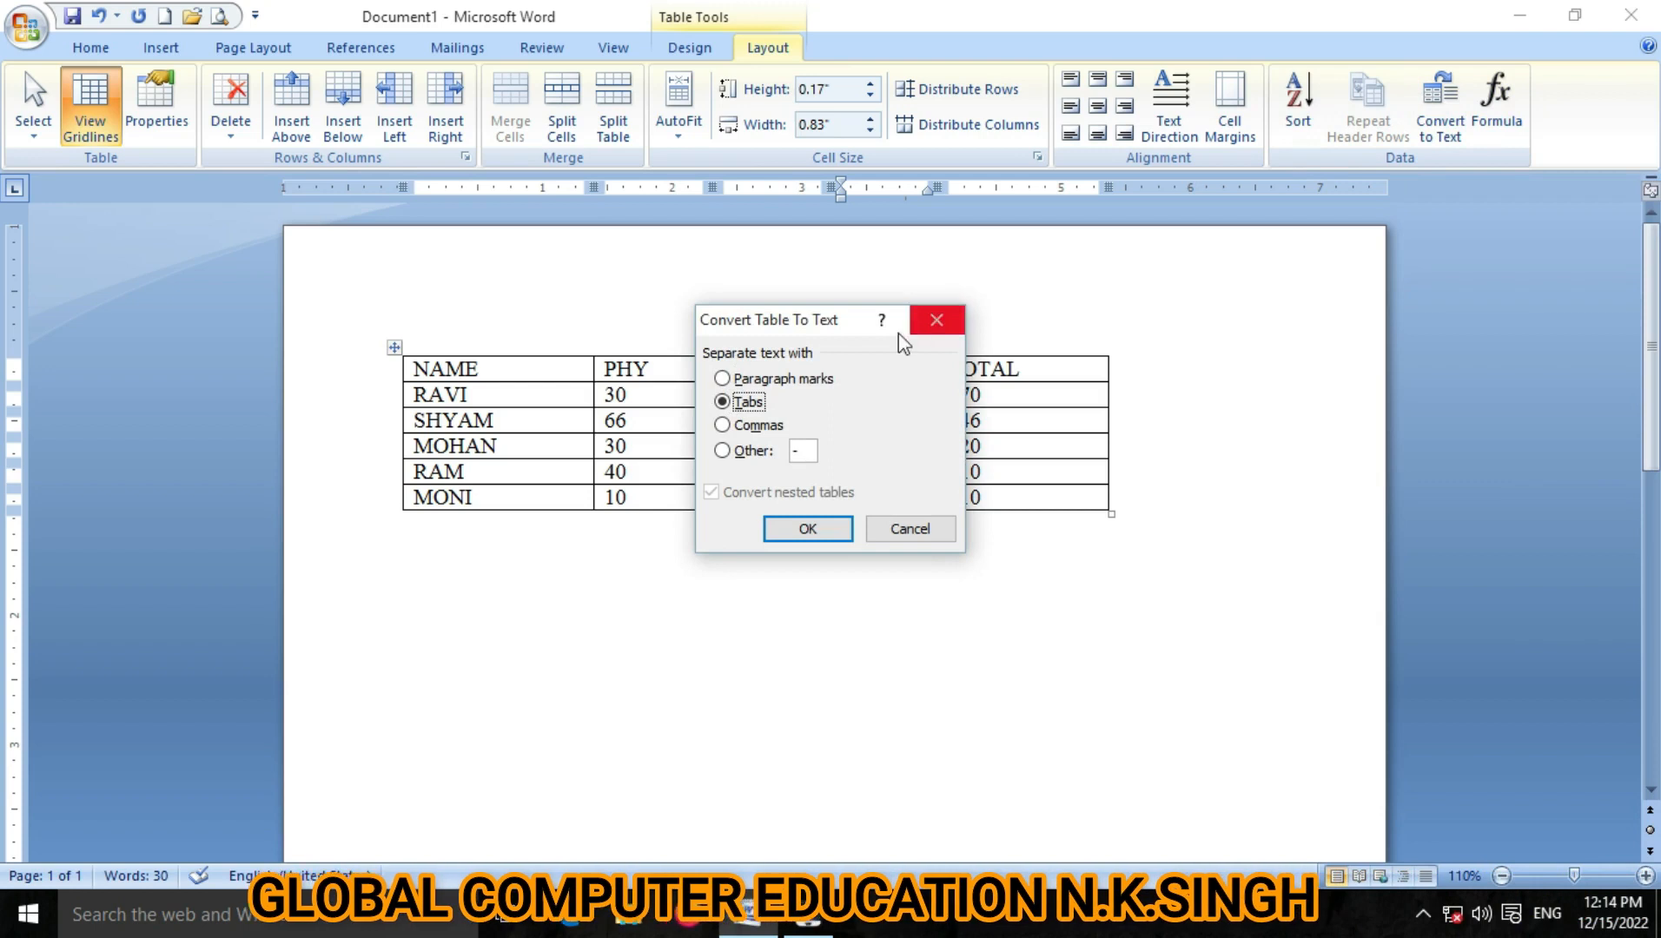
pyautogui.click(805, 378)
pyautogui.click(763, 424)
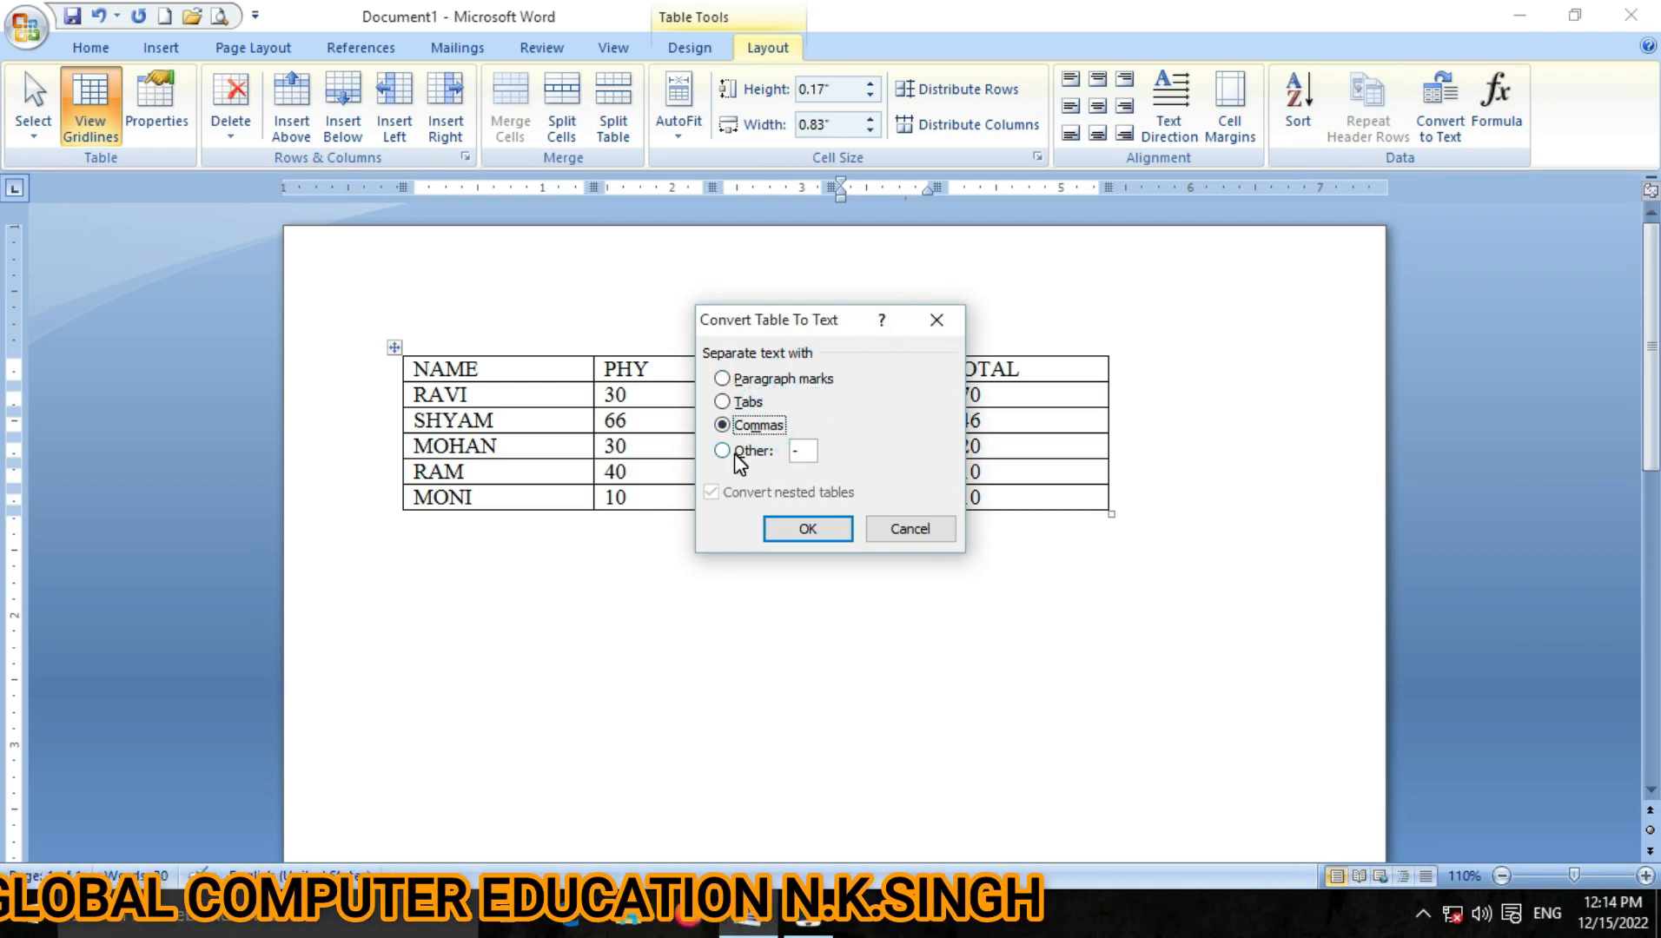
pyautogui.click(808, 529)
pyautogui.click(660, 497)
pyautogui.scroll(-3, 737, 481)
pyautogui.scroll(-2, 738, 481)
pyautogui.scroll(5, 738, 481)
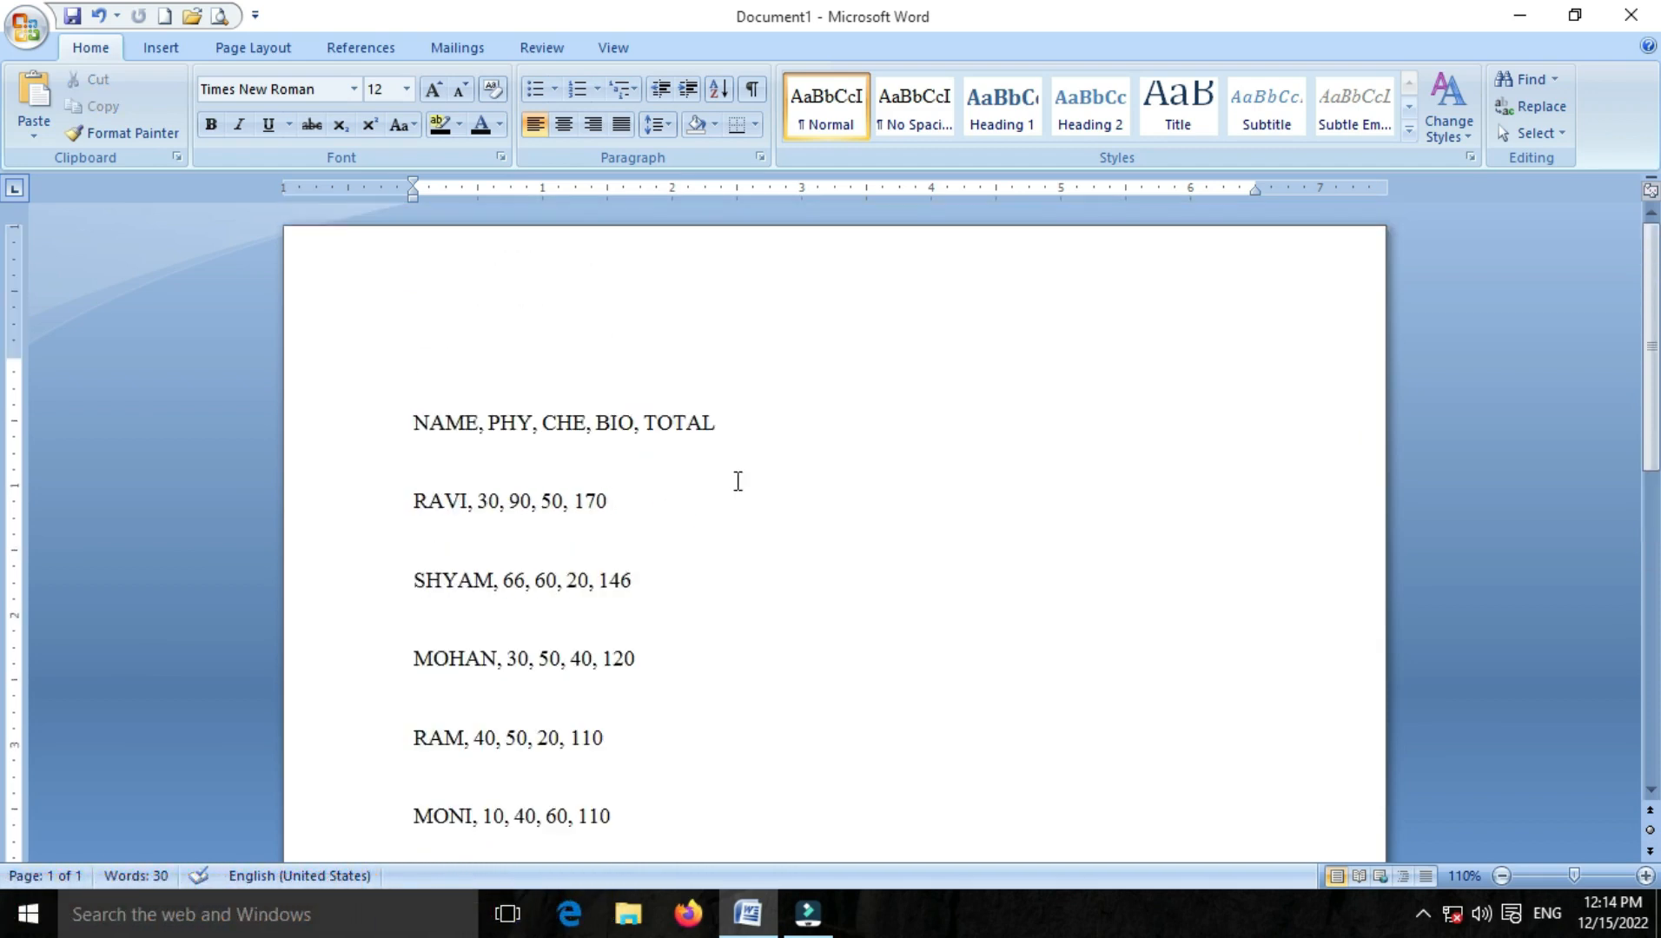
pyautogui.hotkey('ctrl', 'z')
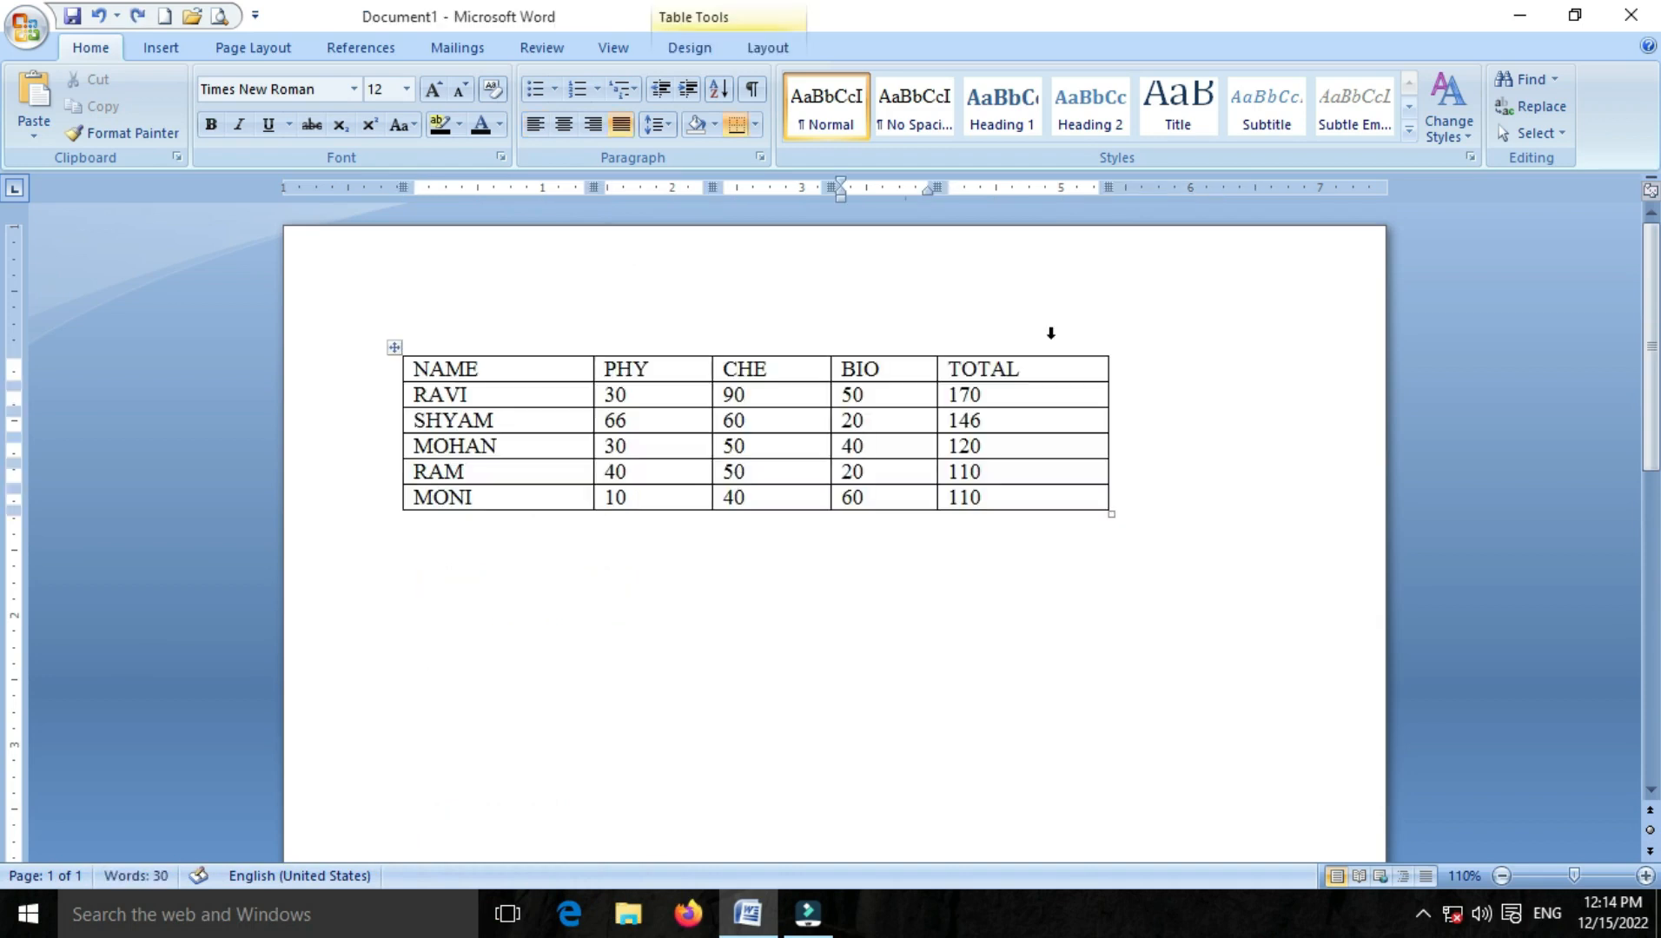
# Select a cell in the TOTAL column, the whole TOTAL column and the third student's row in turn
pyautogui.click(769, 49)
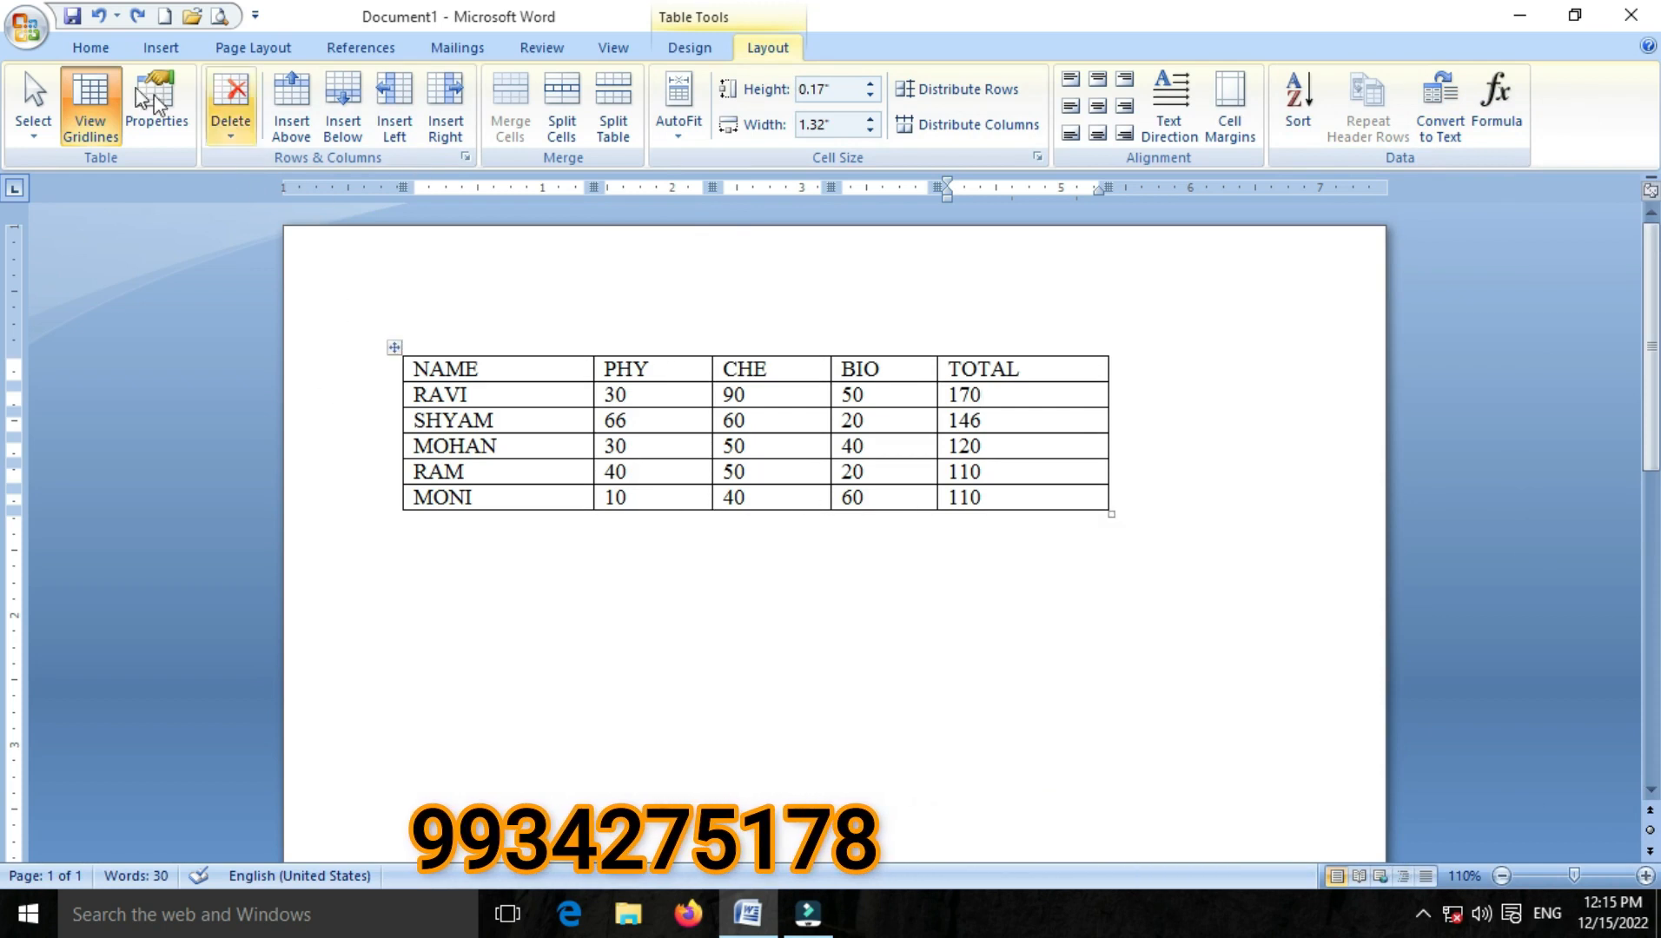
pyautogui.click(33, 131)
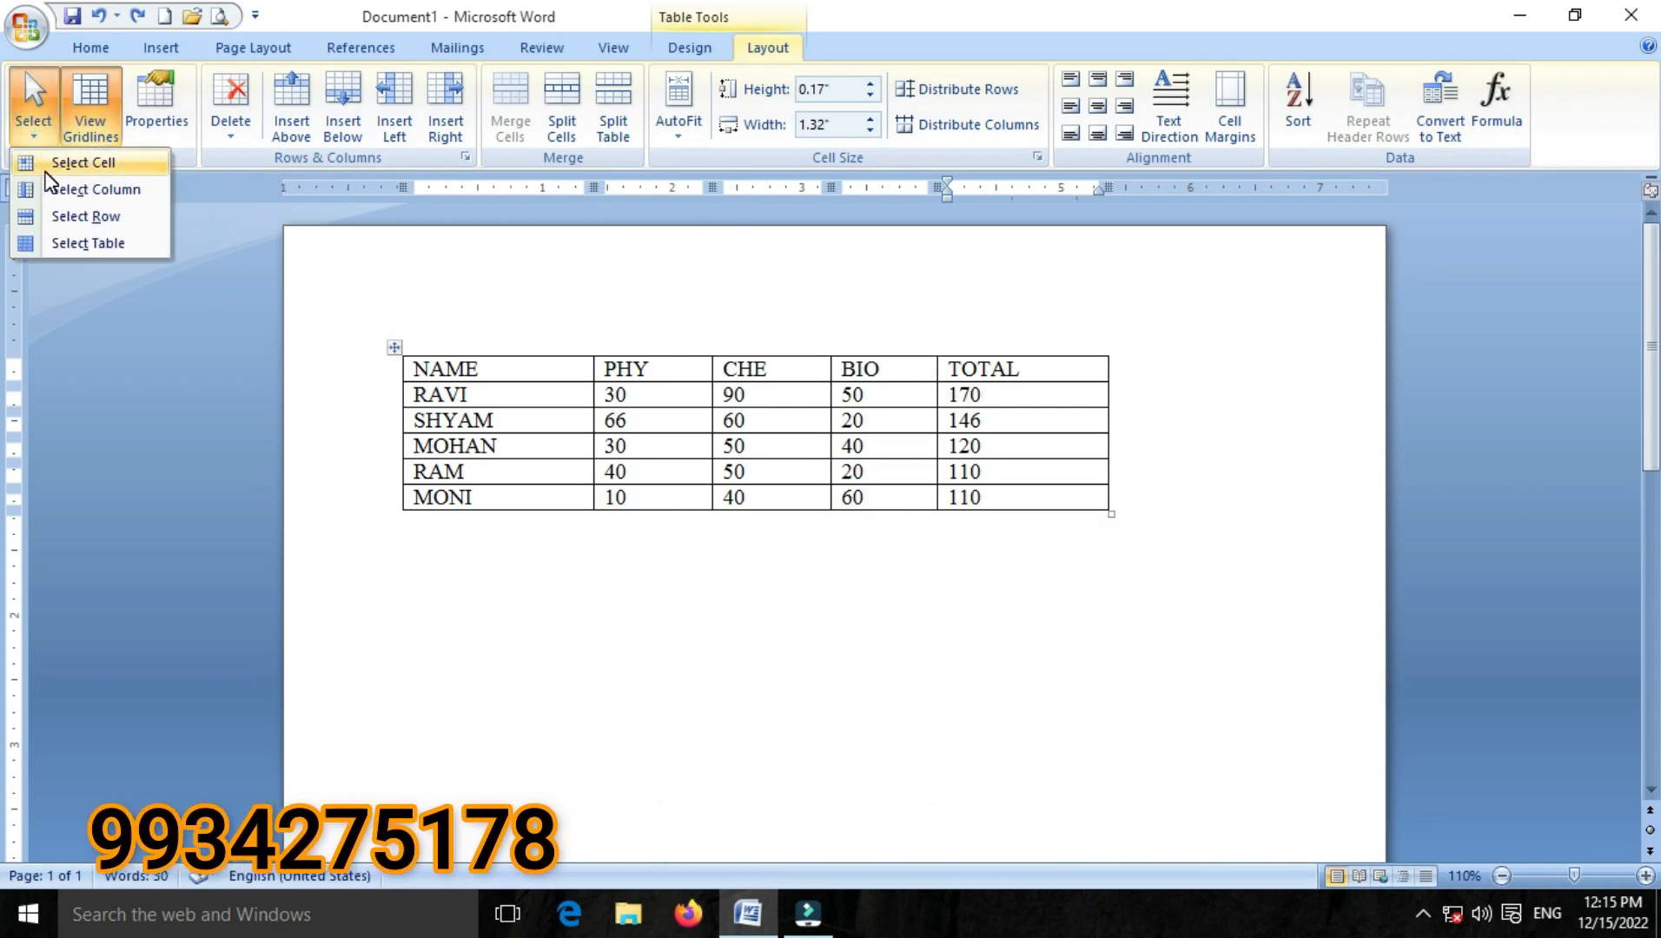
pyautogui.click(58, 165)
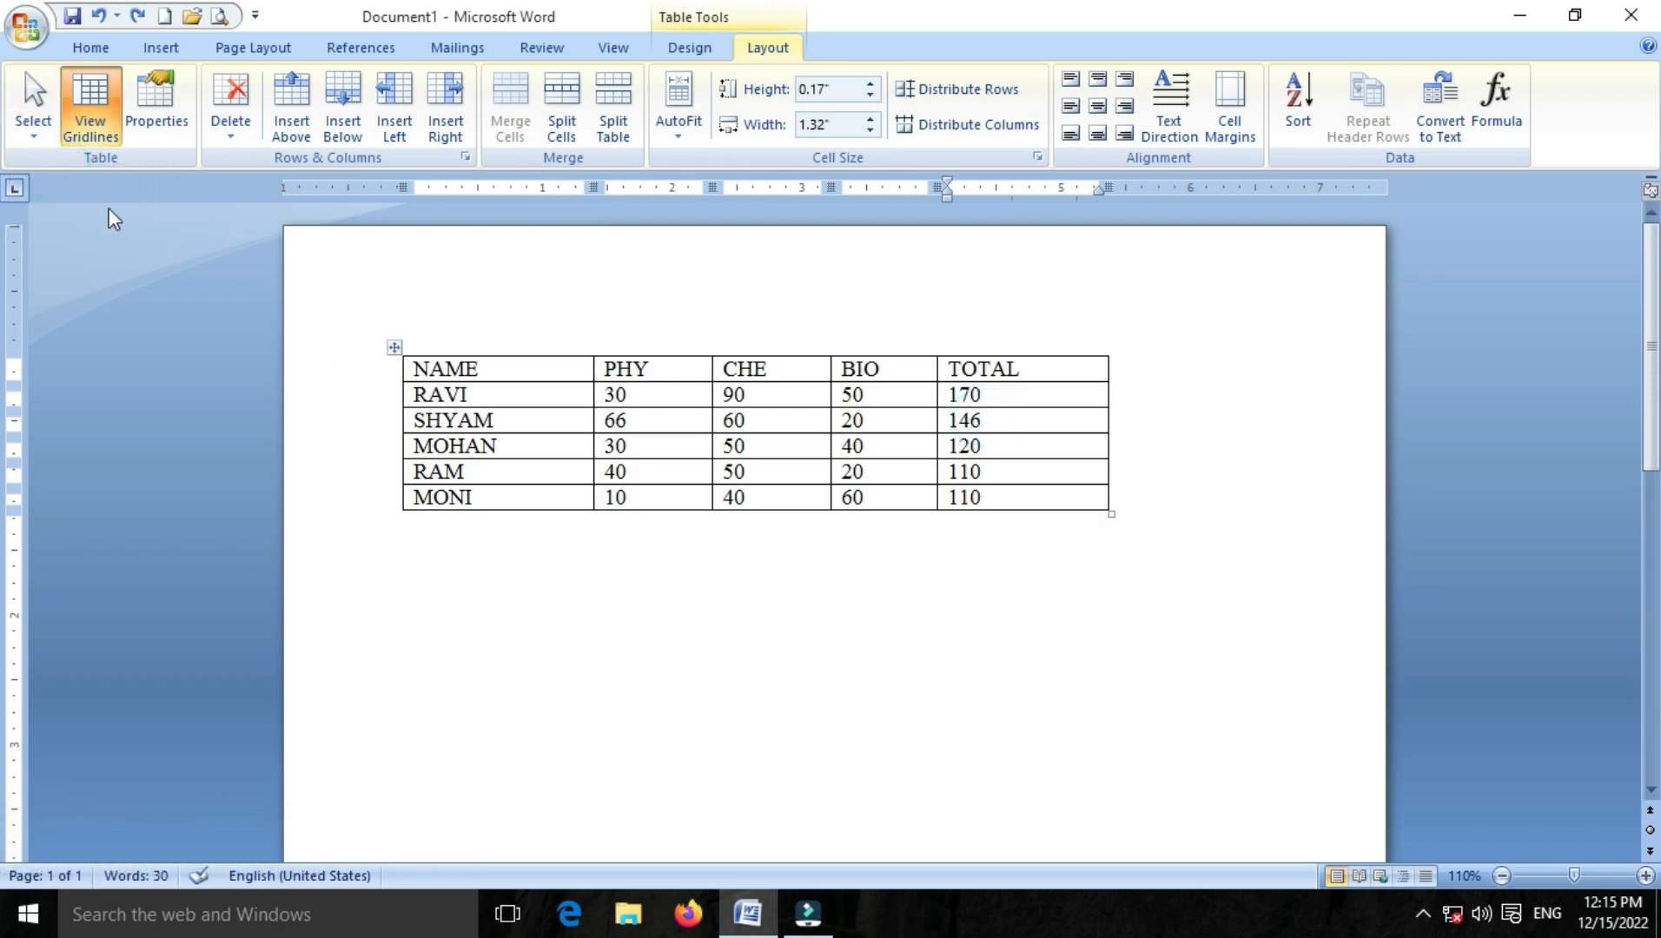
pyautogui.click(55, 139)
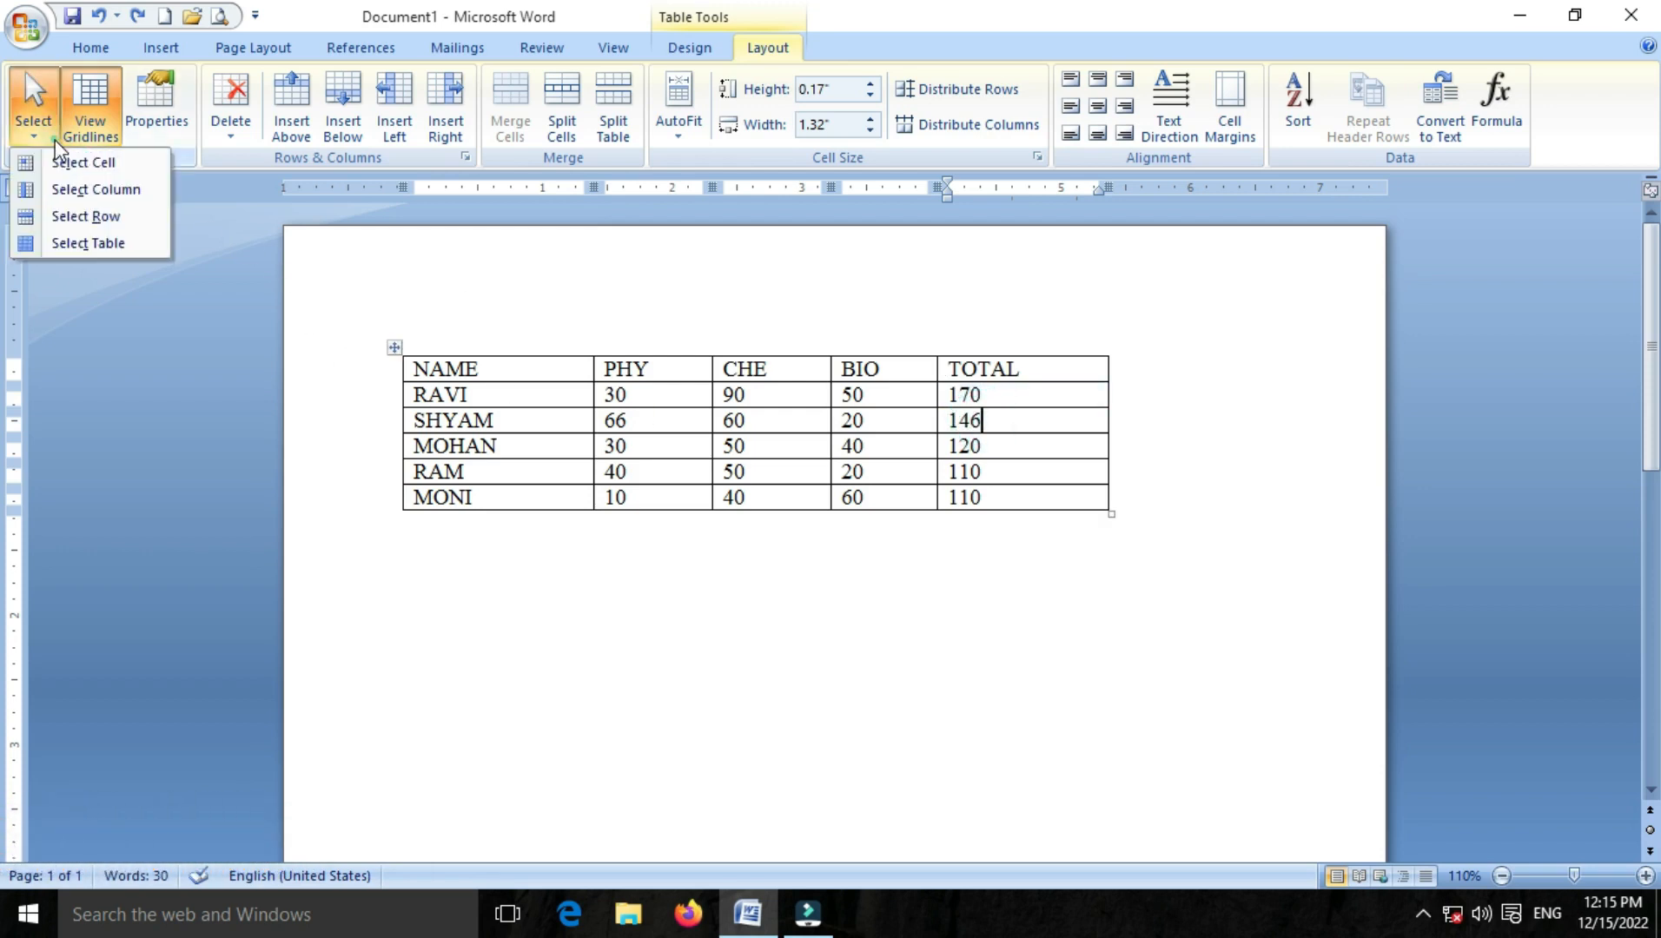
pyautogui.click(55, 189)
pyautogui.click(964, 438)
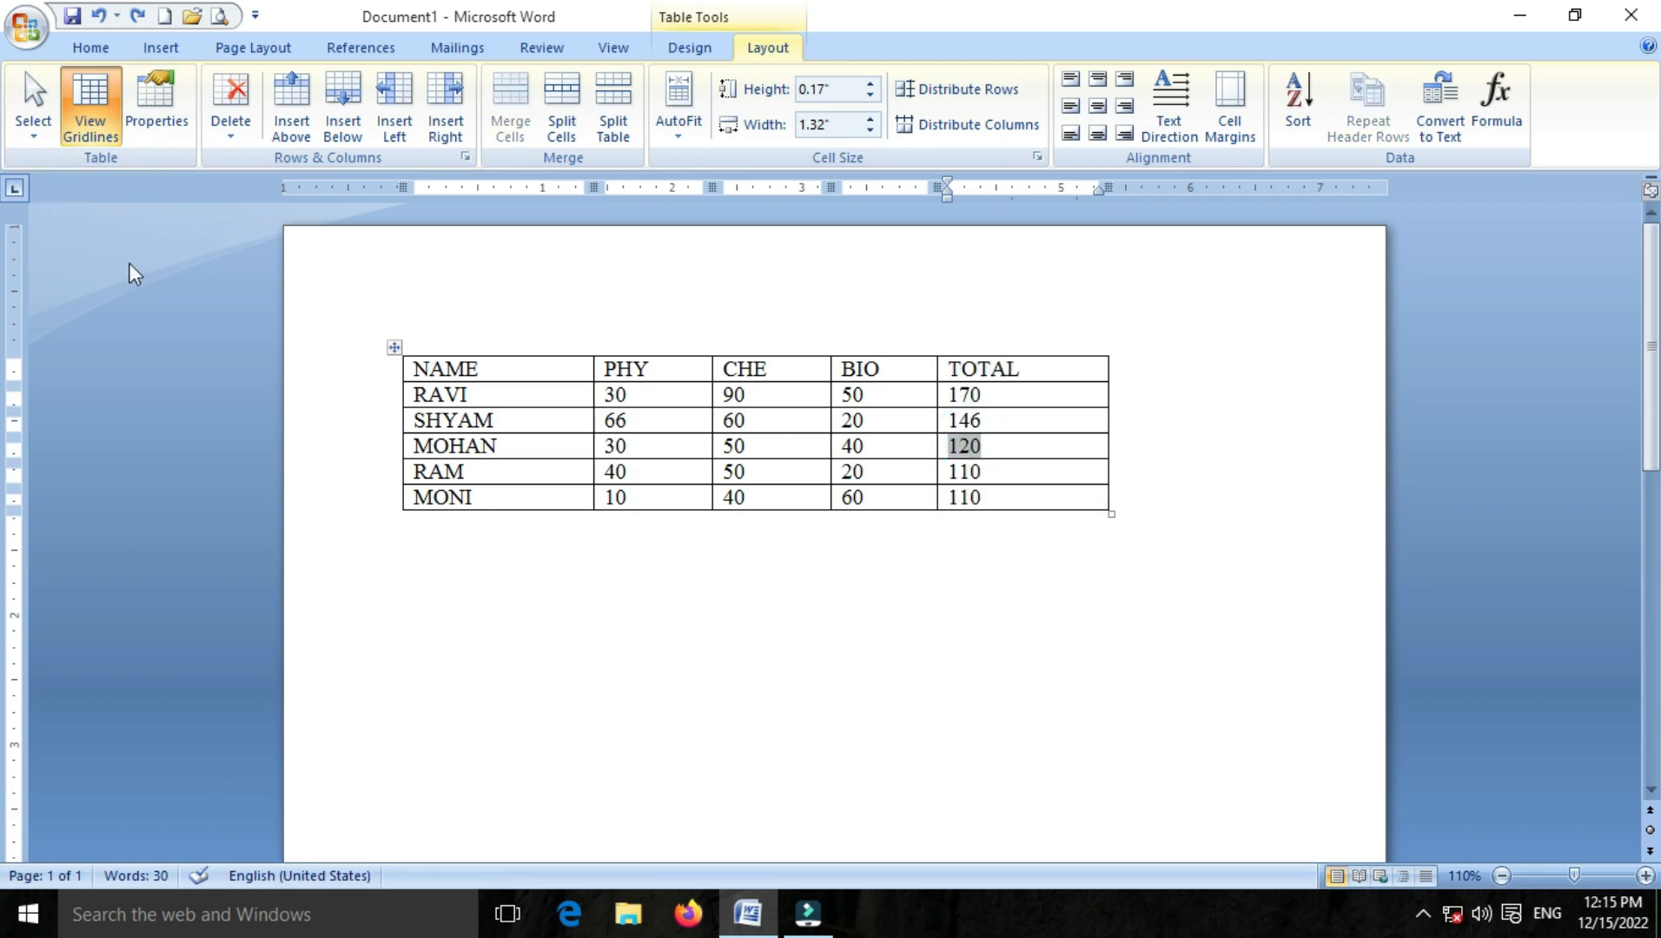
pyautogui.click(31, 137)
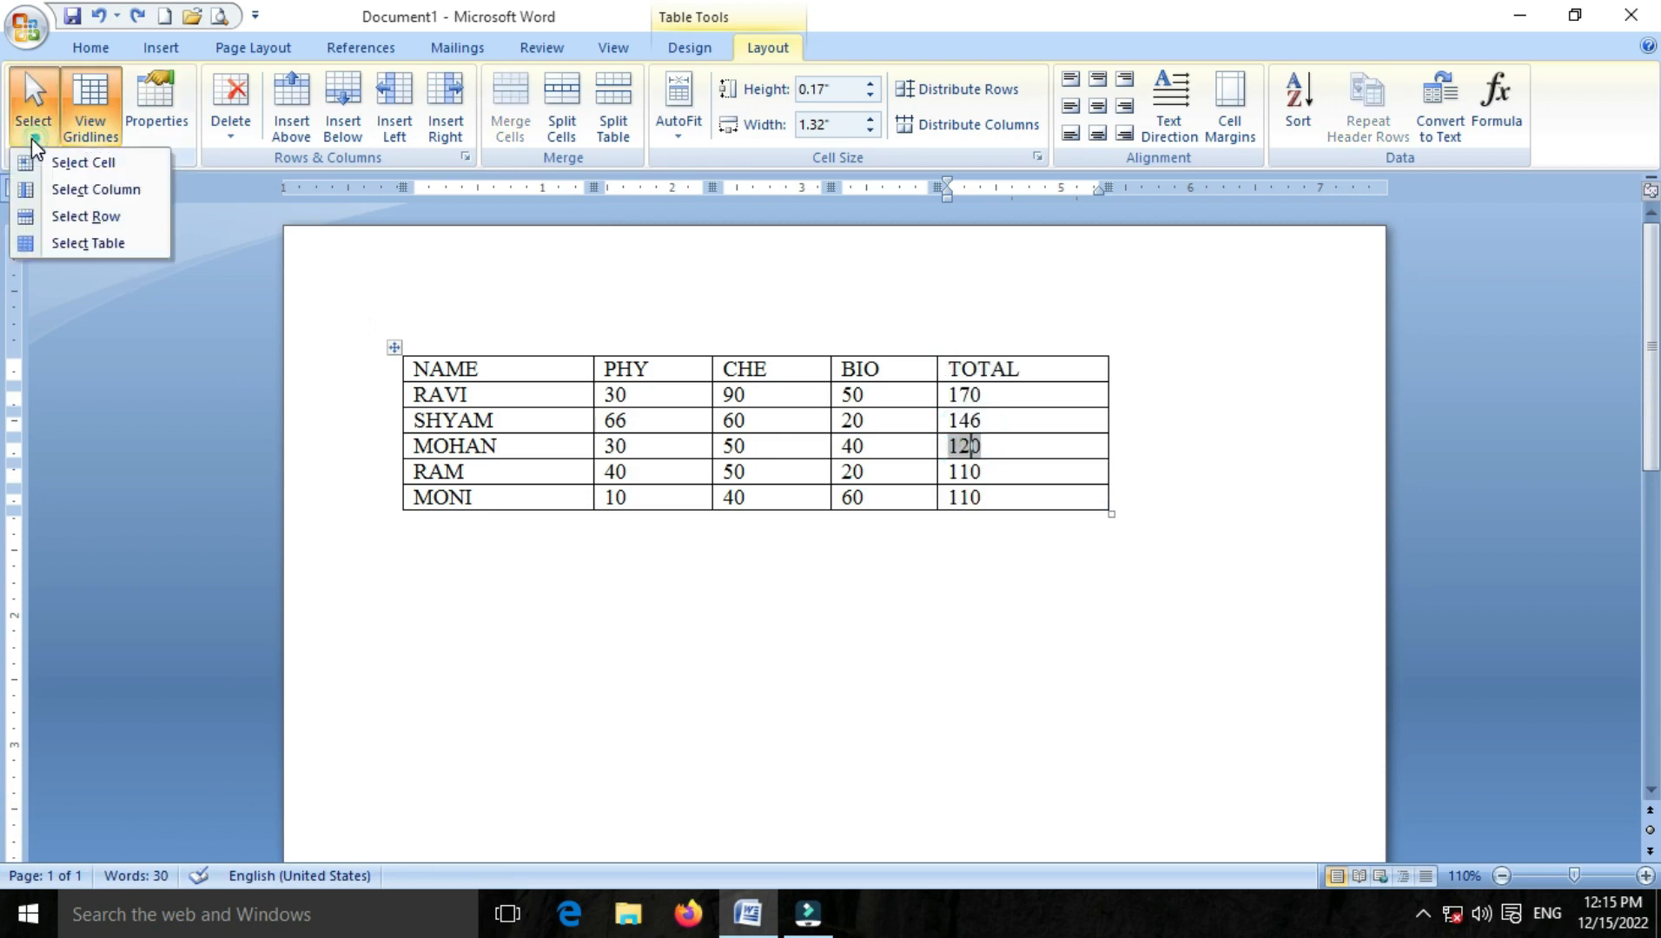
pyautogui.click(40, 216)
pyautogui.click(502, 446)
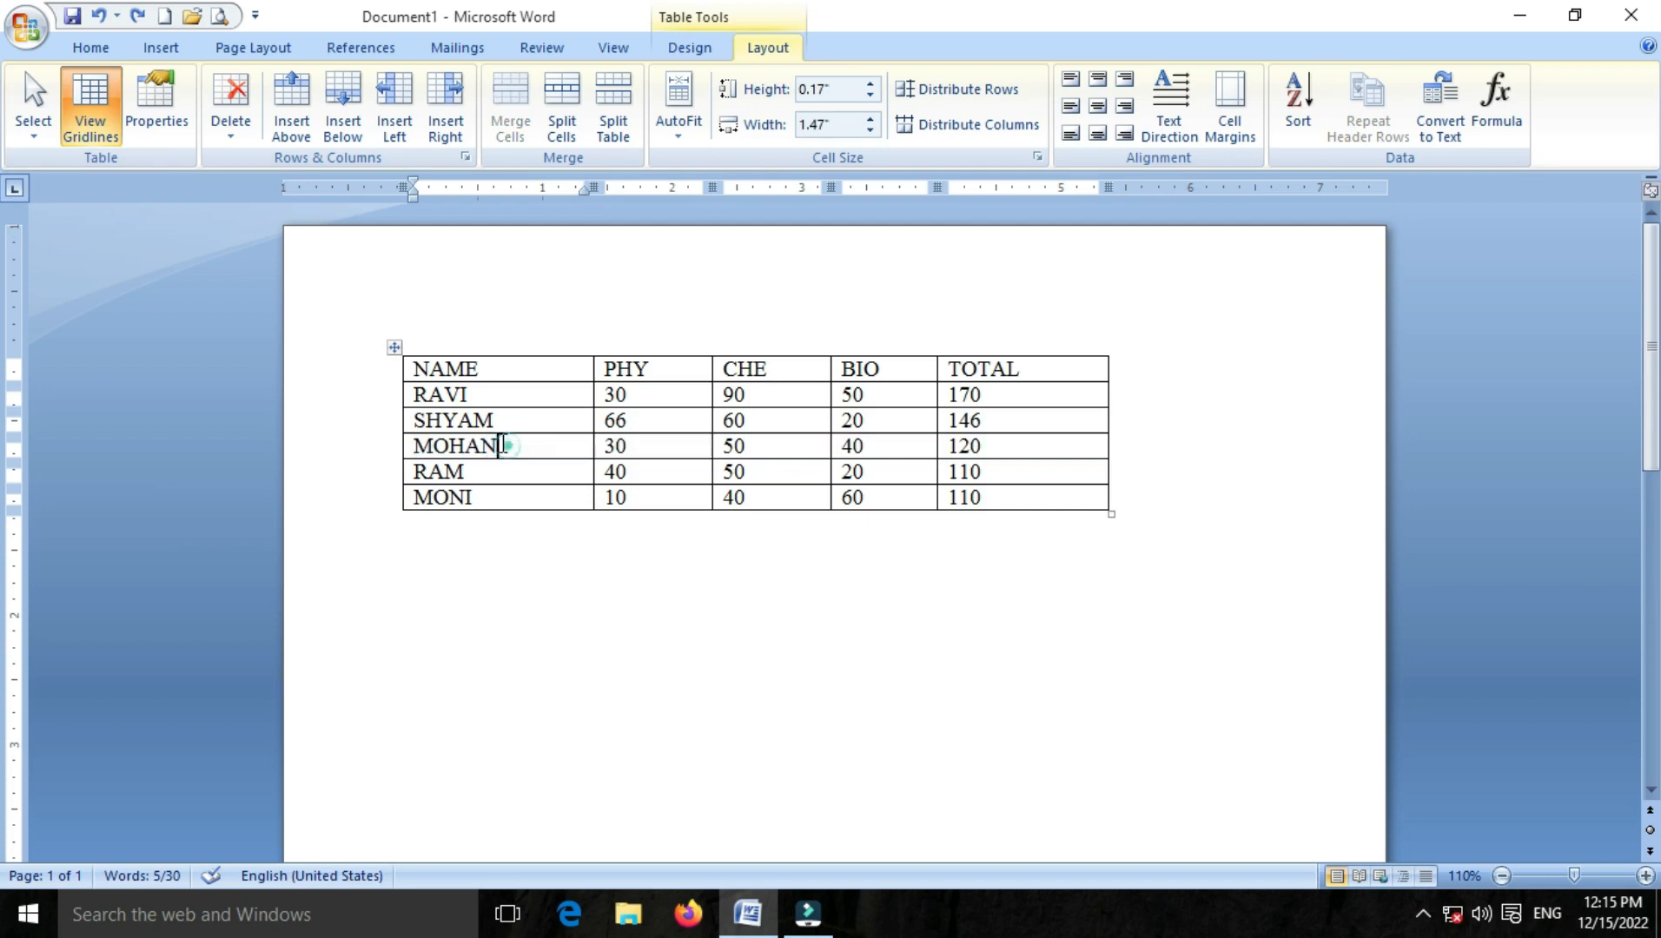
# Select the whole table, the upper cells of the PHY column, the second student's row and the whole table again in turn
pyautogui.click(33, 136)
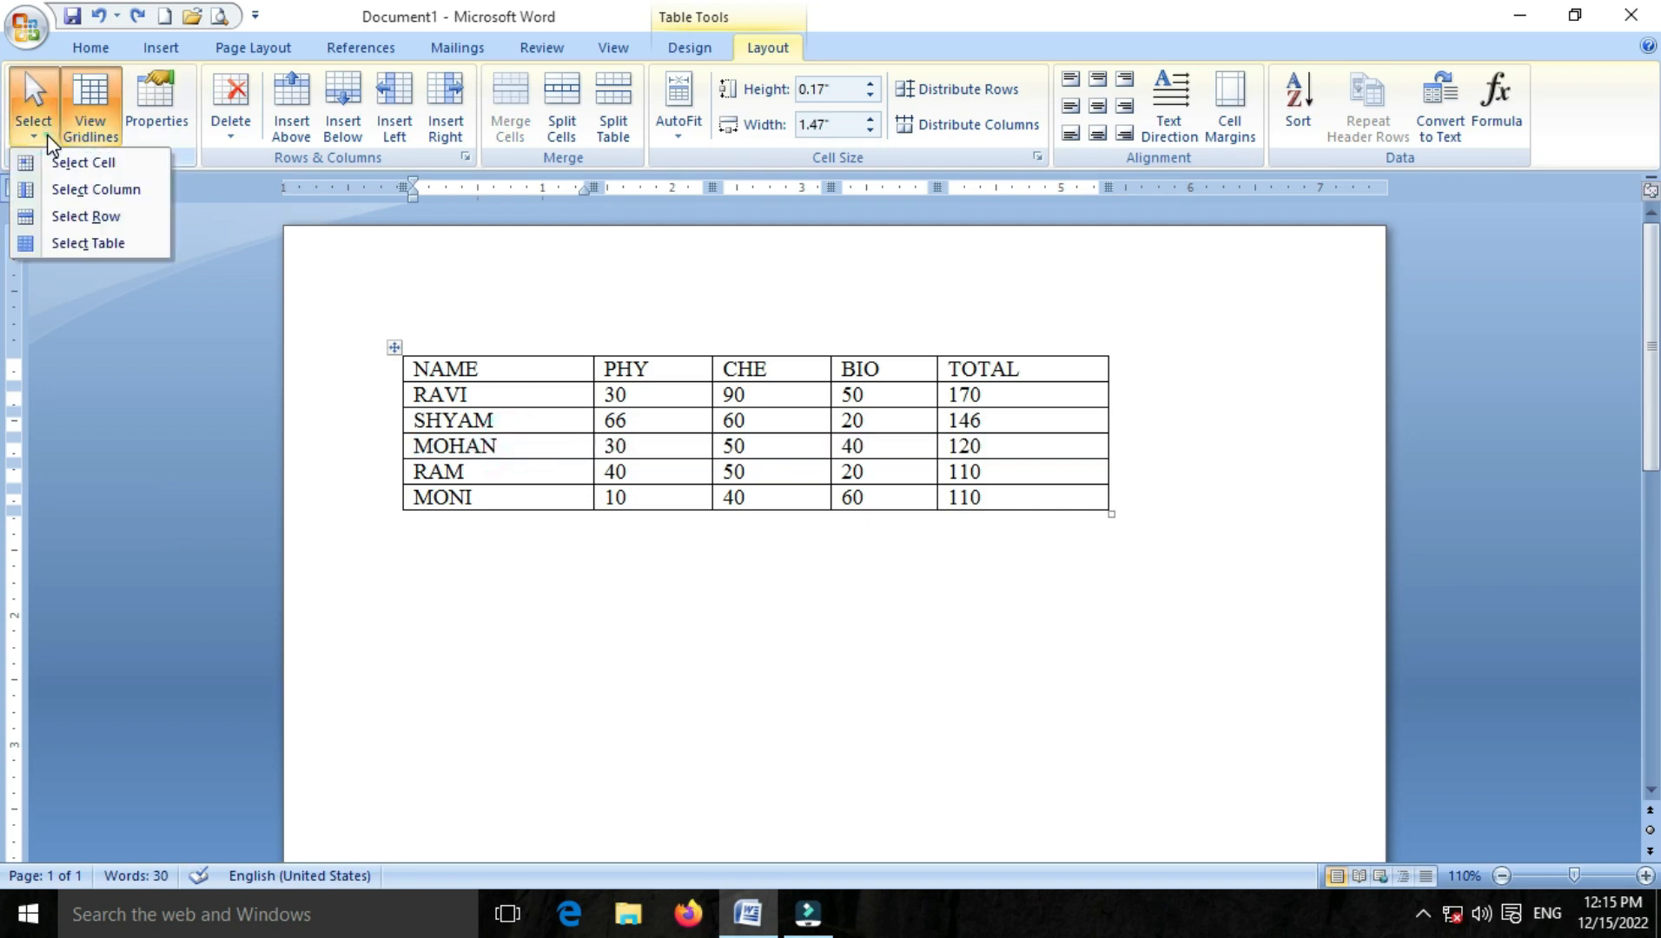
pyautogui.click(88, 243)
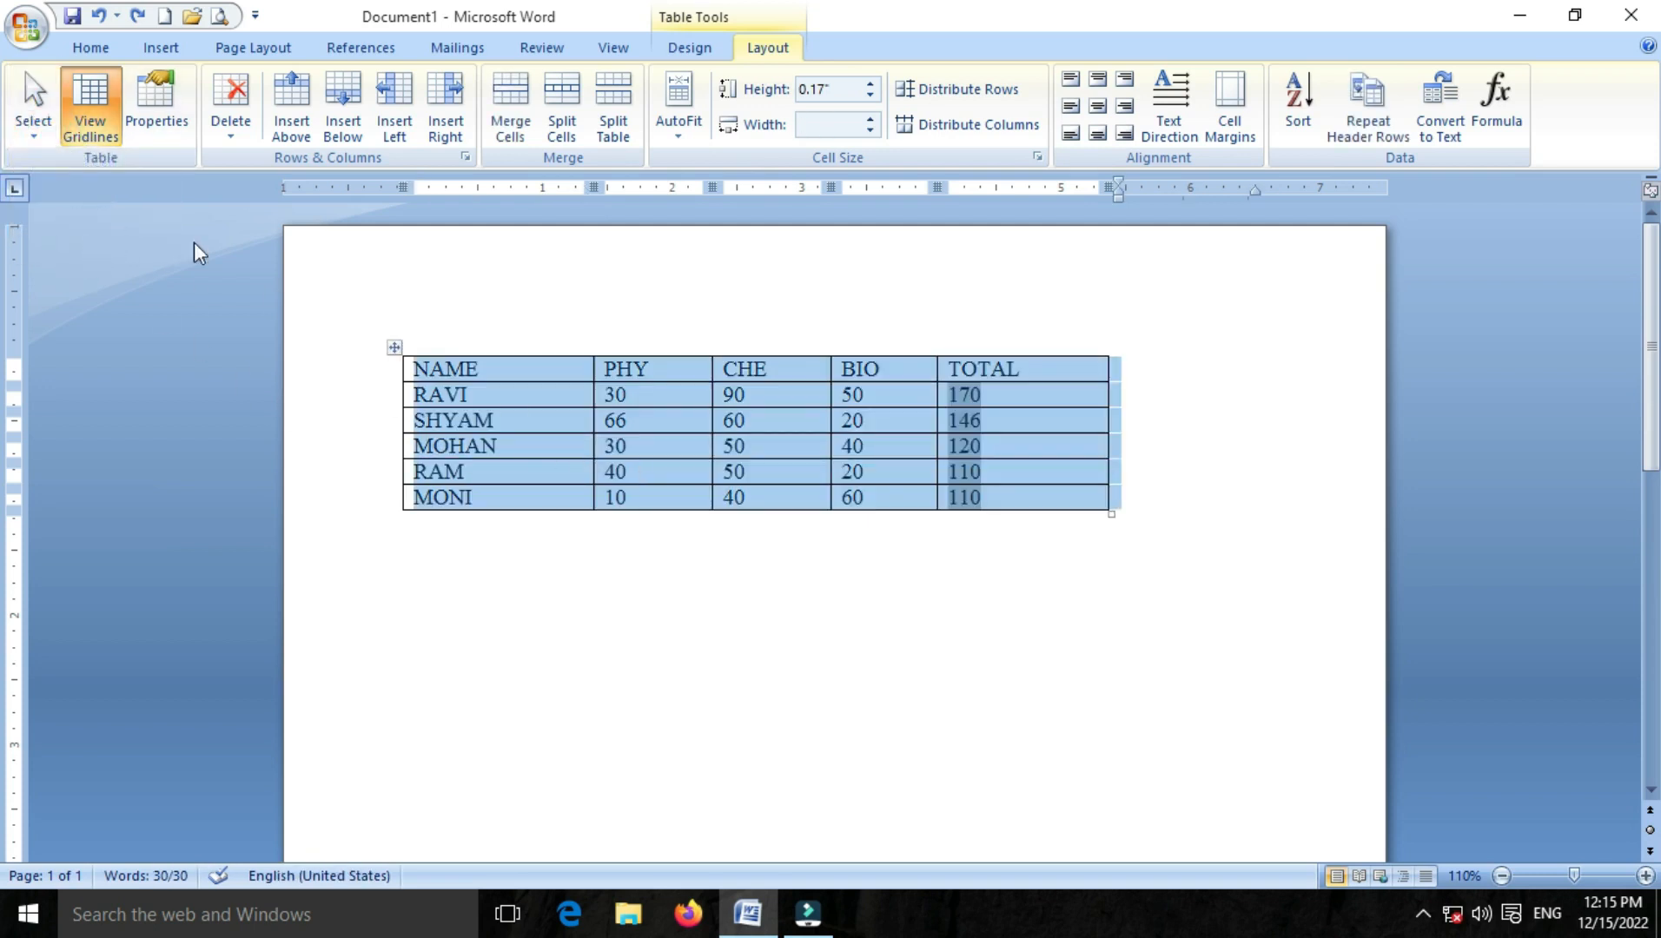
pyautogui.click(631, 440)
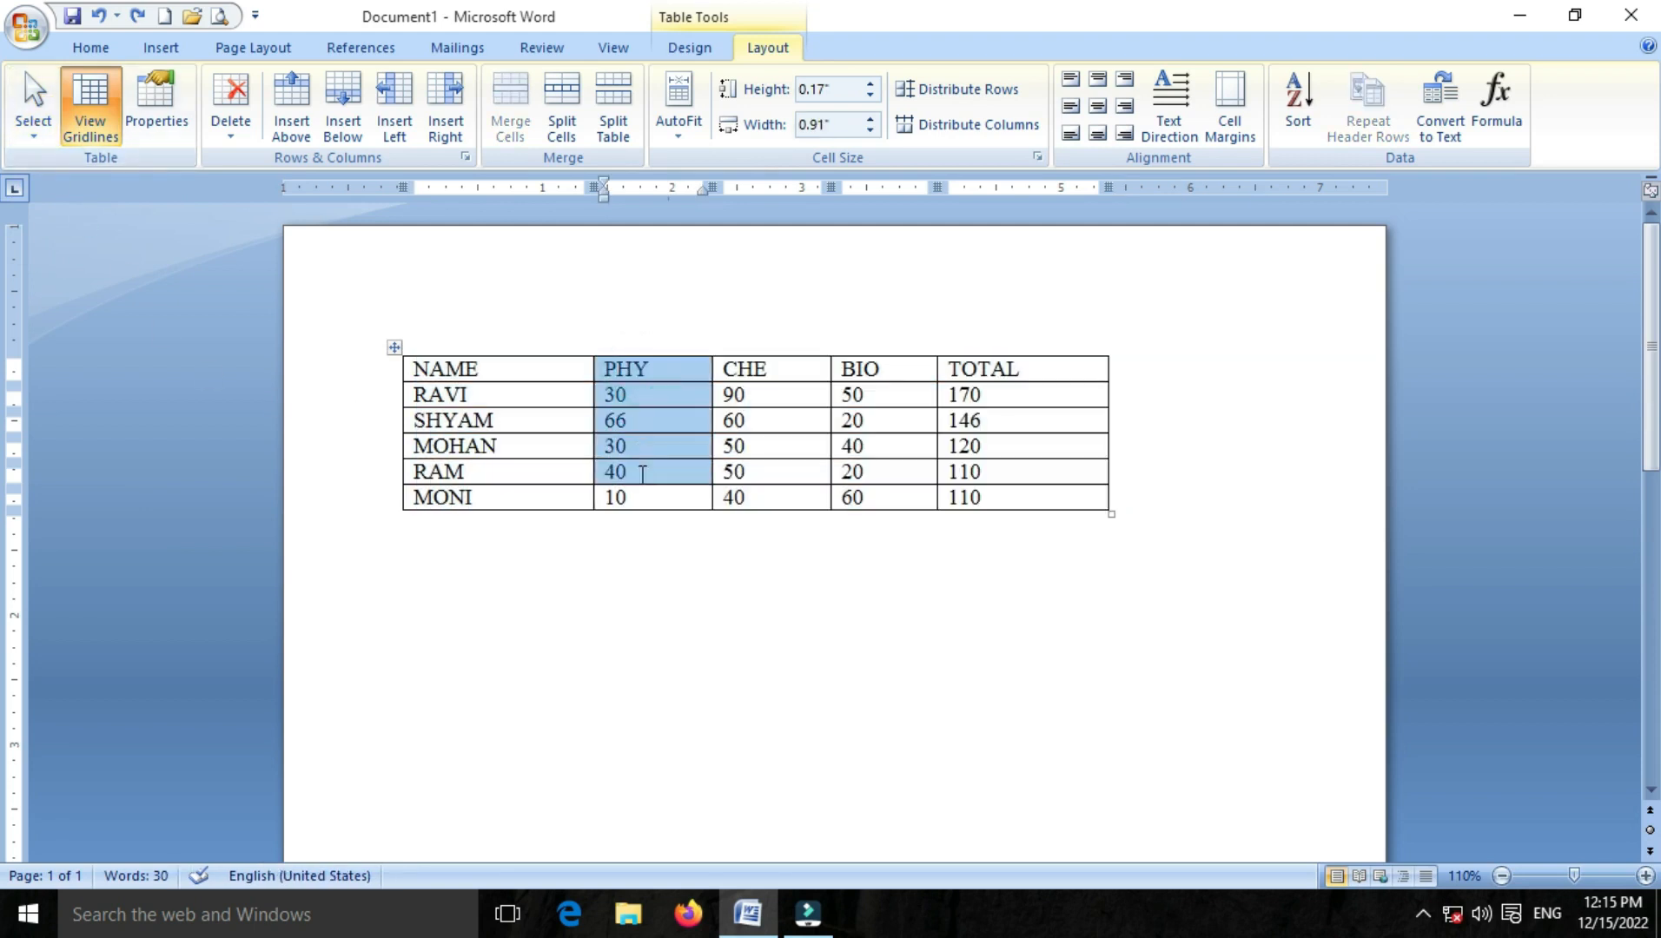
pyautogui.click(521, 428)
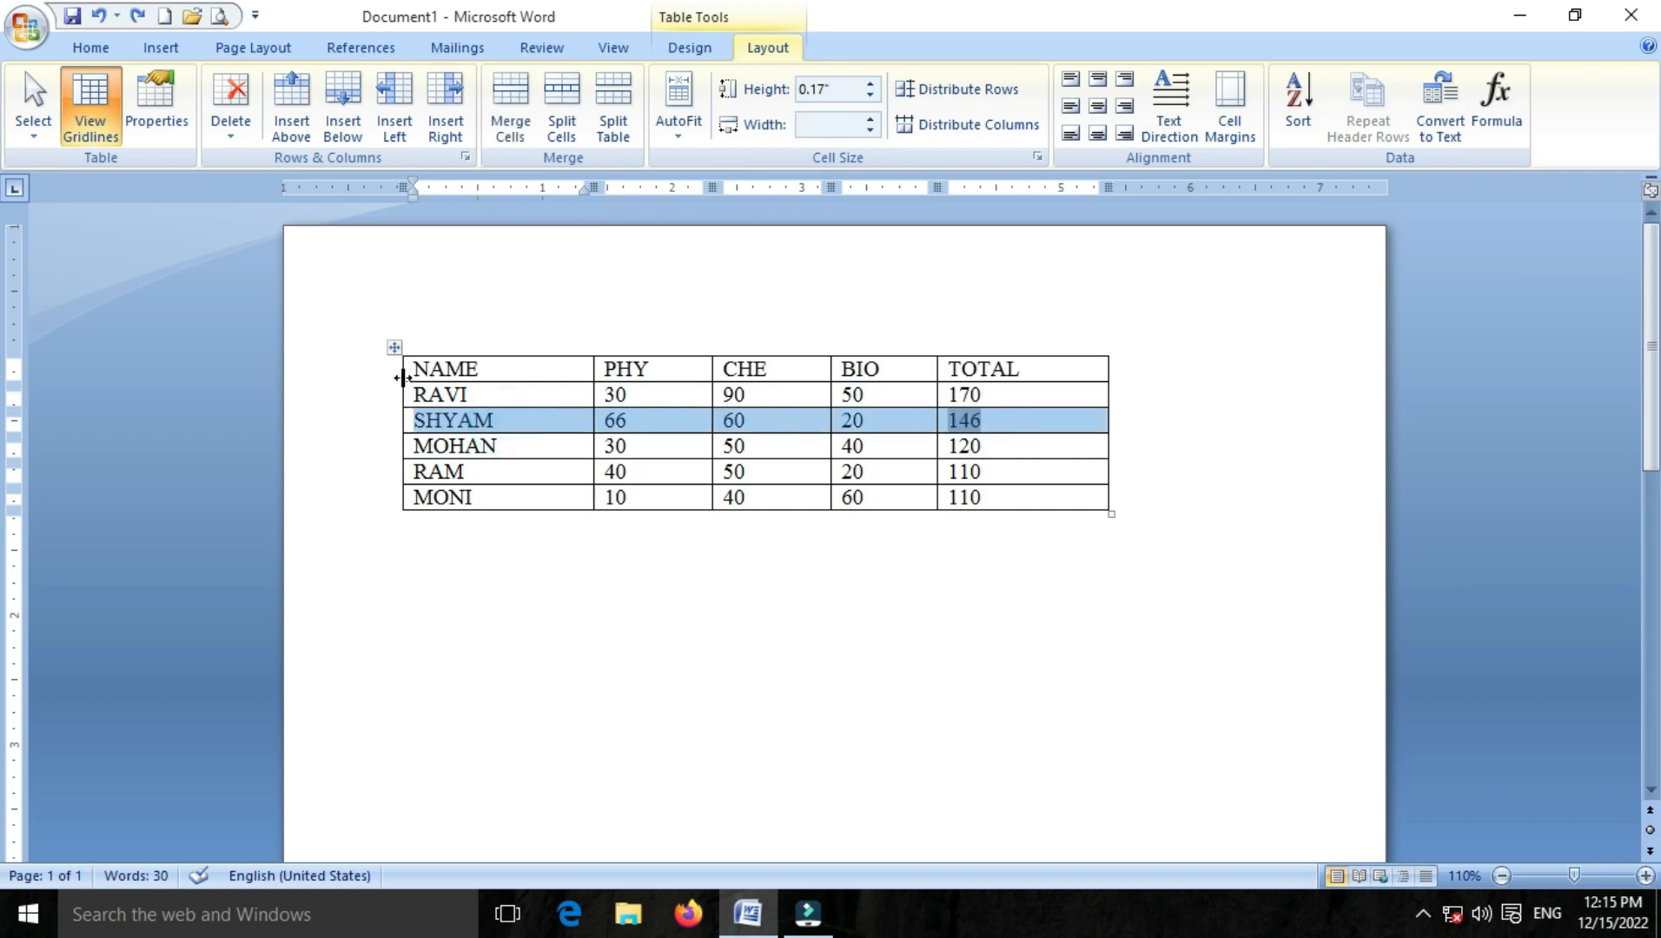
pyautogui.moveTo(405, 369); pyautogui.dragTo(988, 492)
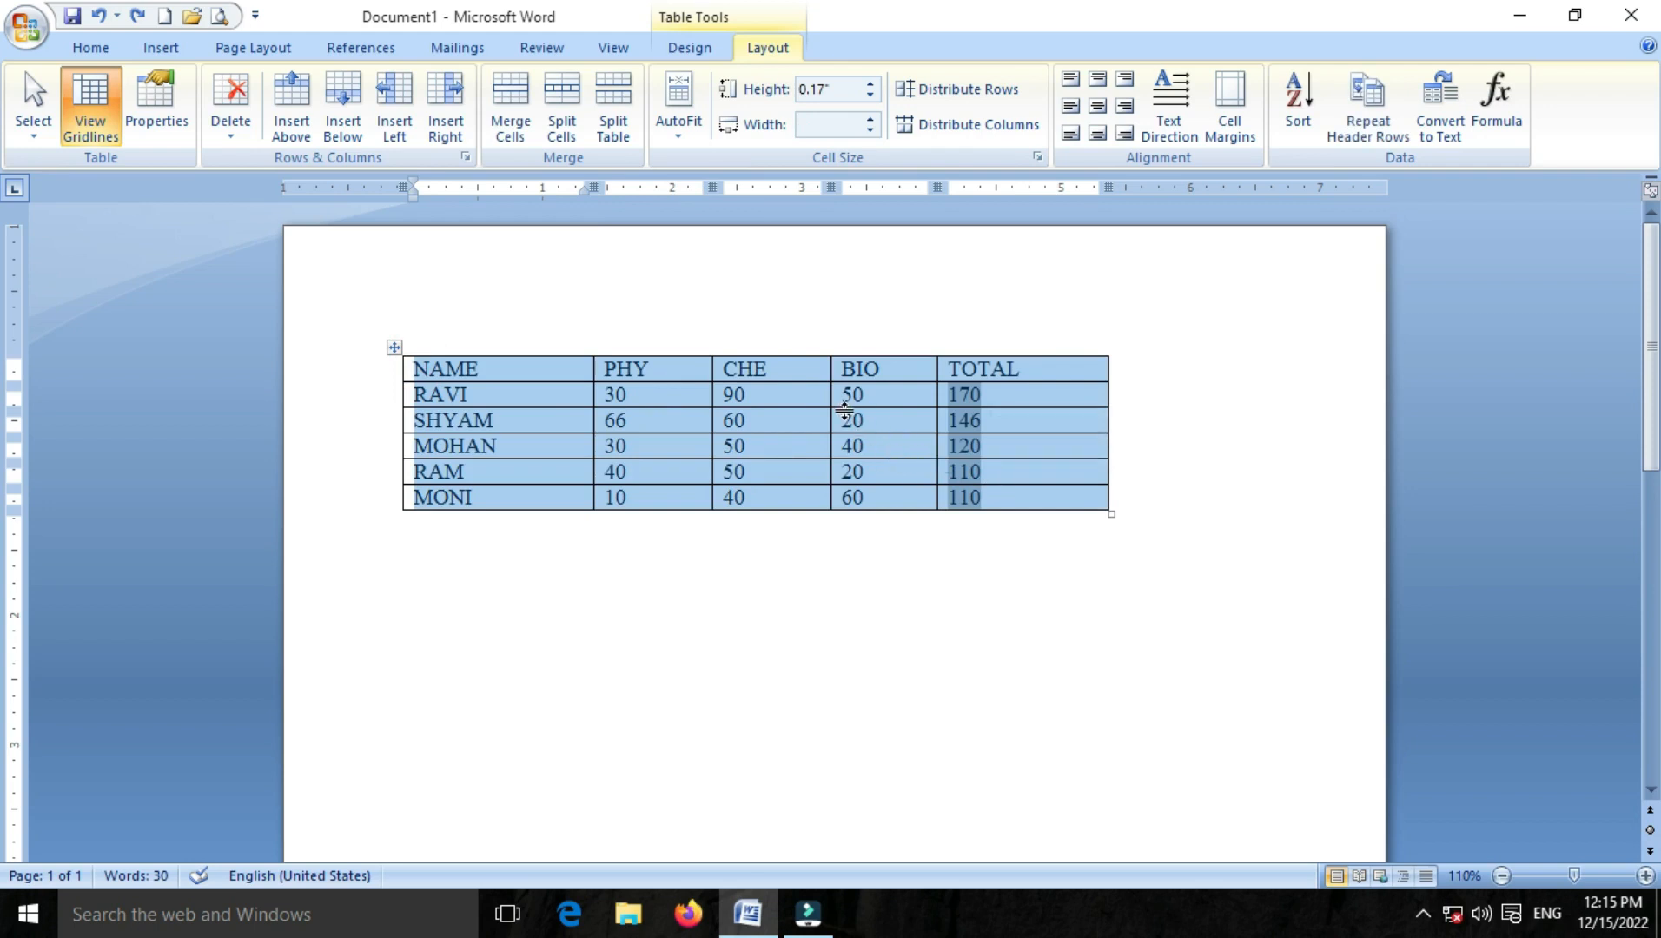
pyautogui.click(896, 429)
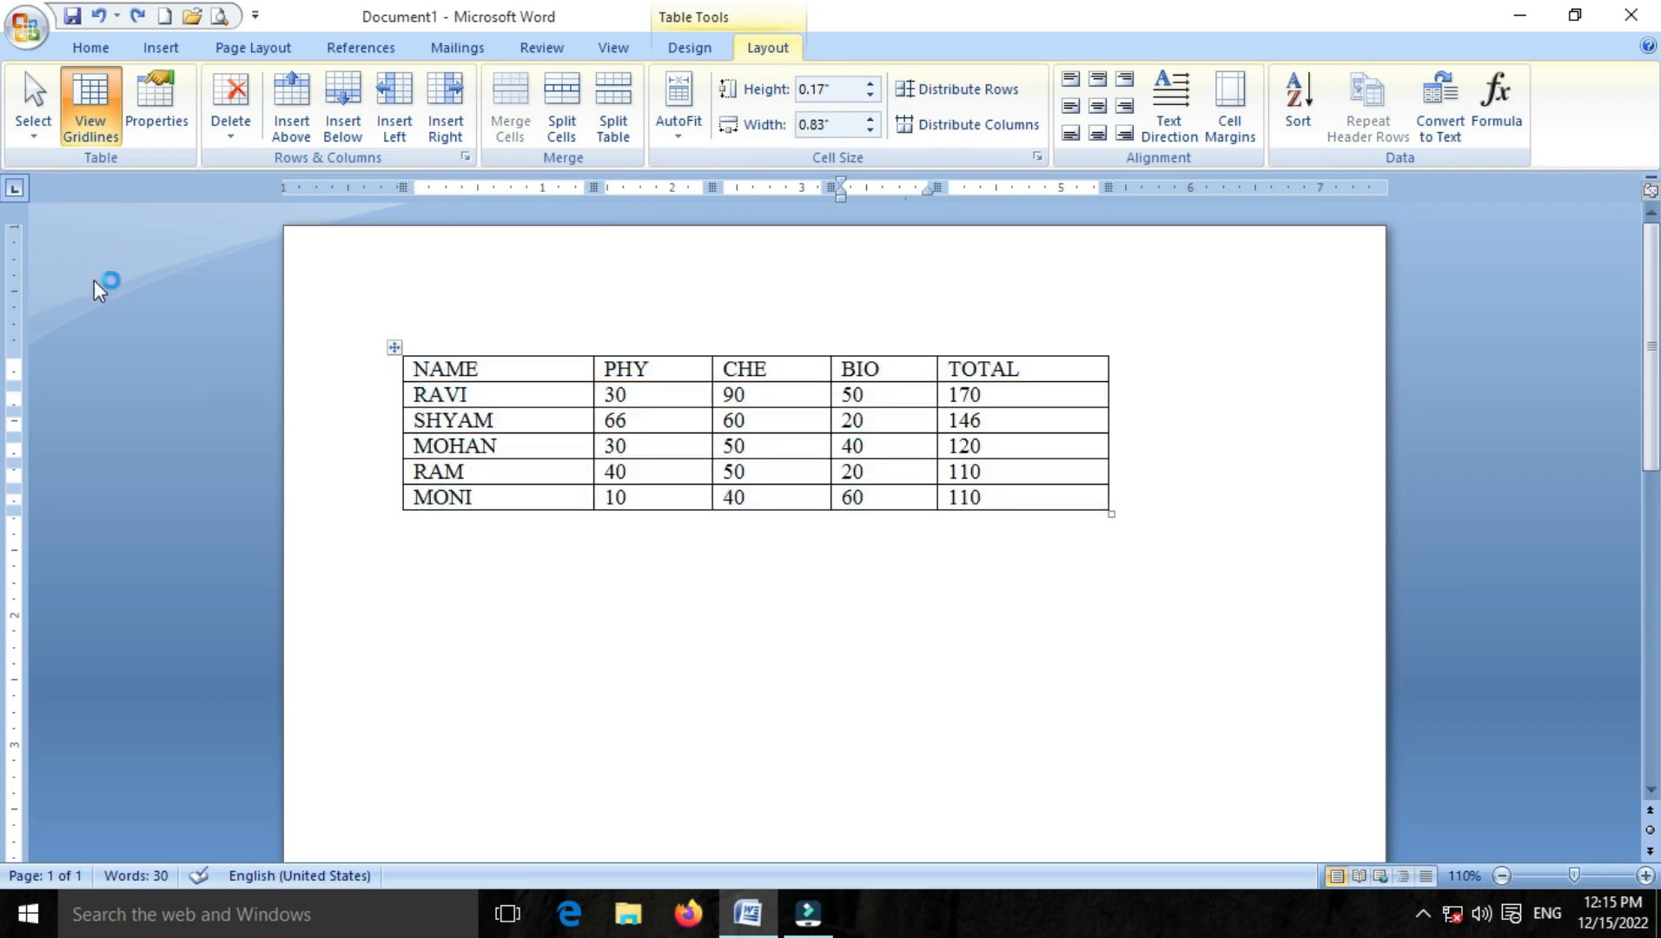
# Turn off the display of the table gridlines
pyautogui.click(40, 140)
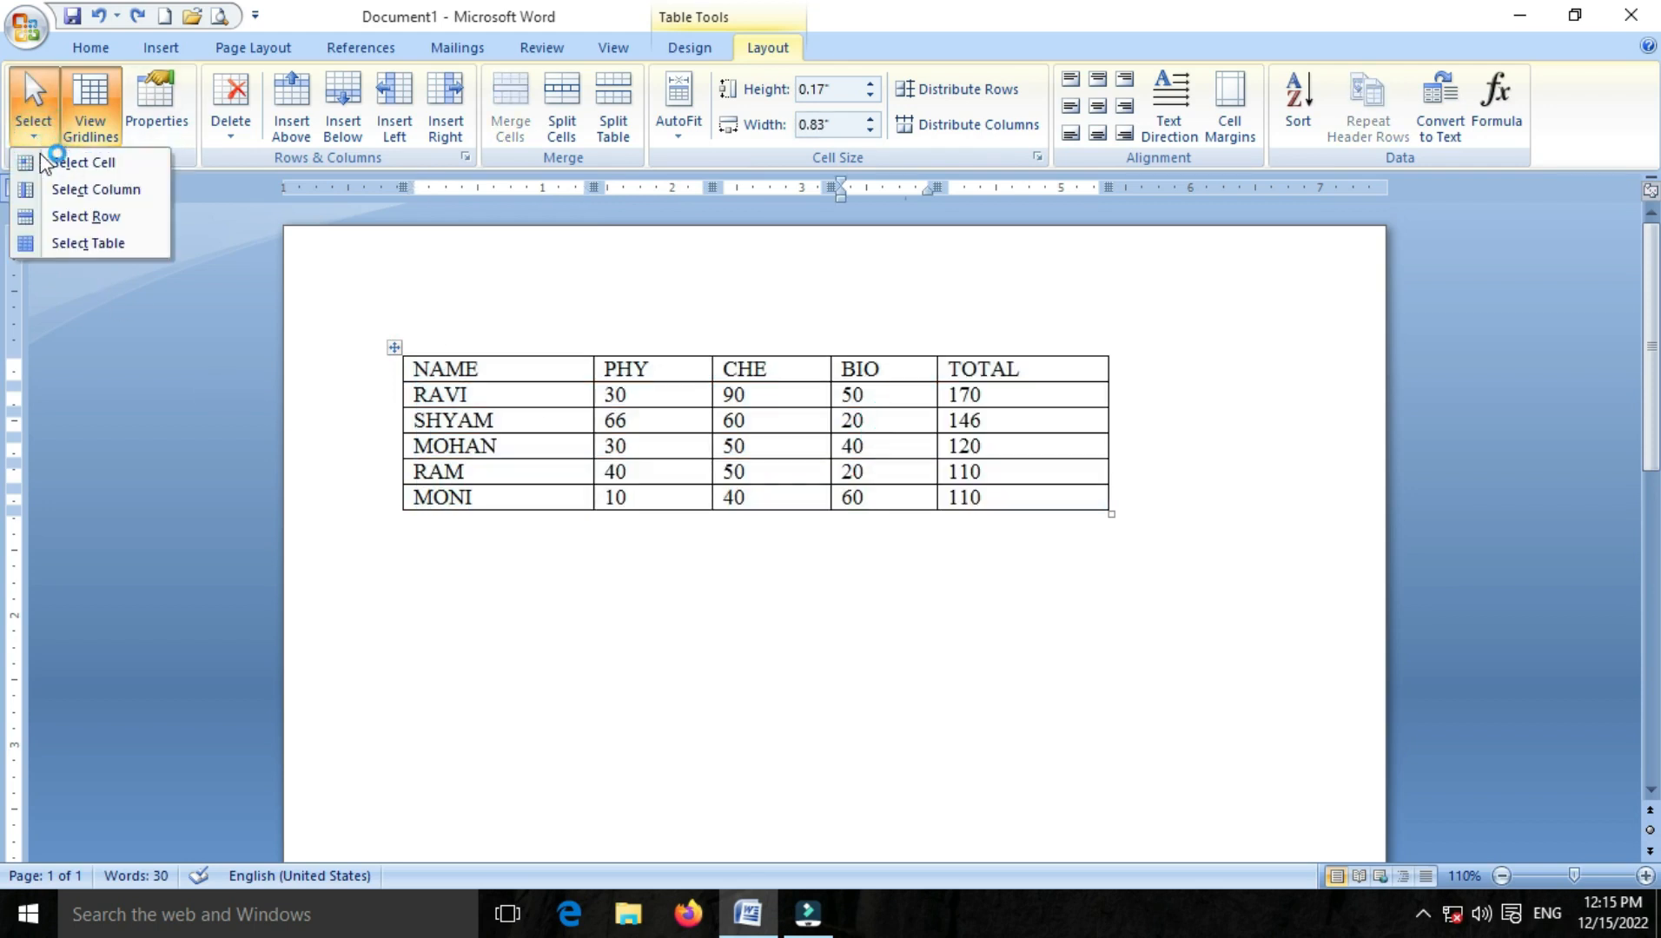
pyautogui.click(98, 127)
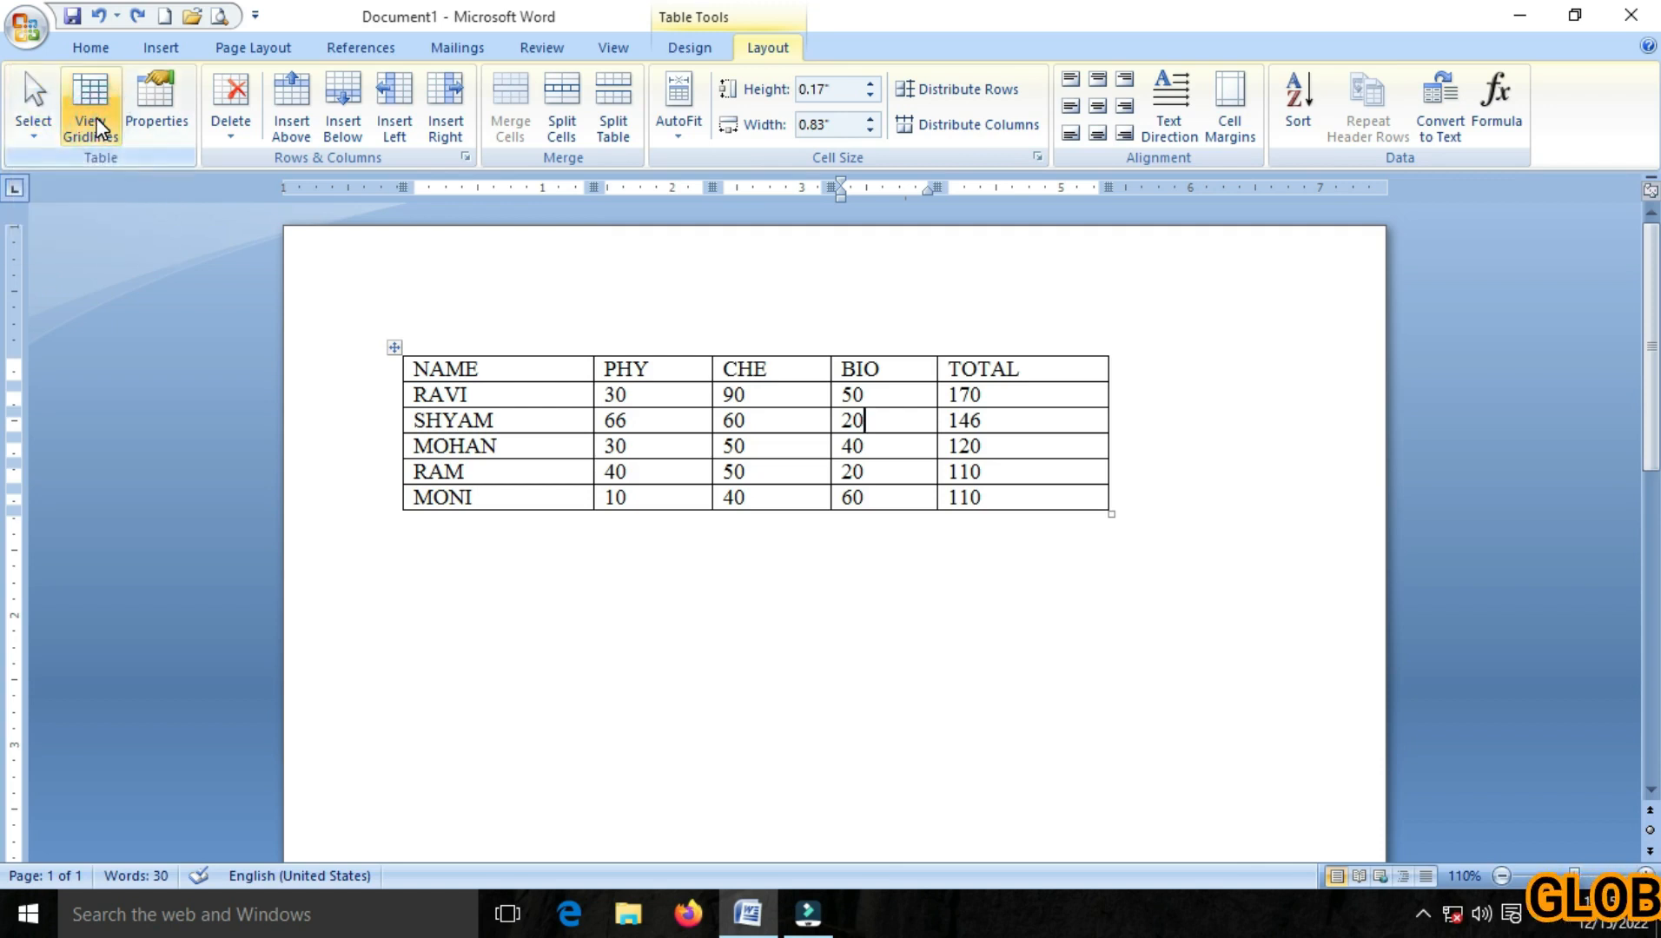
pyautogui.click(97, 128)
pyautogui.click(102, 129)
pyautogui.click(758, 460)
# Review the table, row, column and cell settings in the table's properties, and close them without making changes
pyautogui.click(856, 420)
pyautogui.click(156, 116)
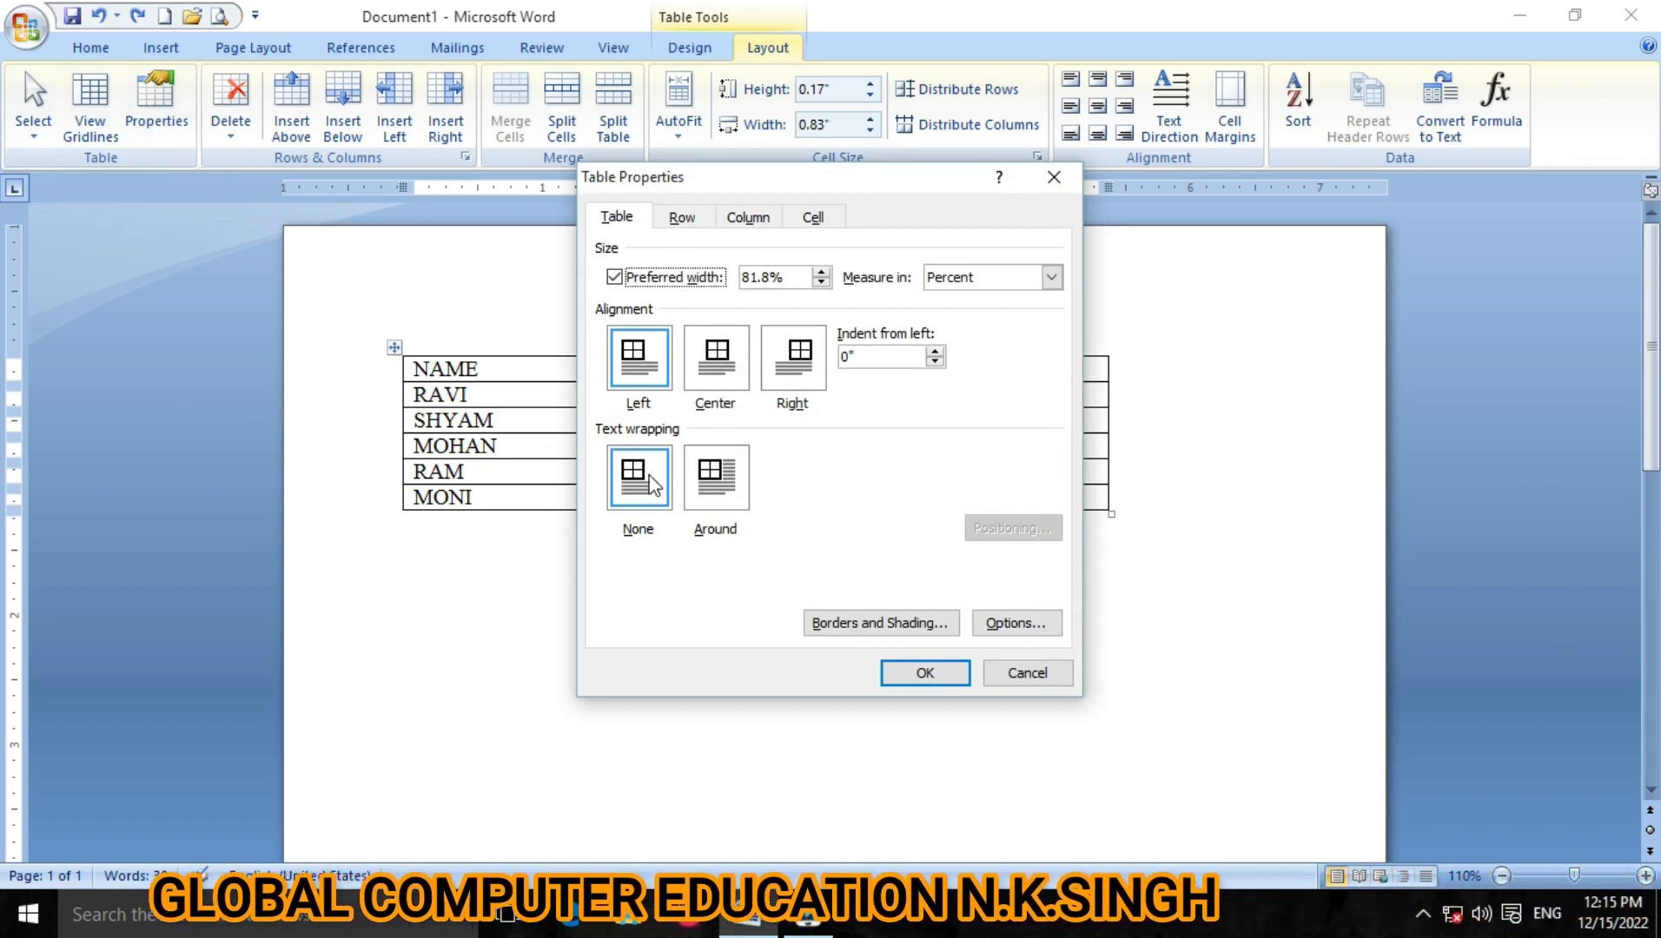
pyautogui.click(686, 221)
pyautogui.click(748, 221)
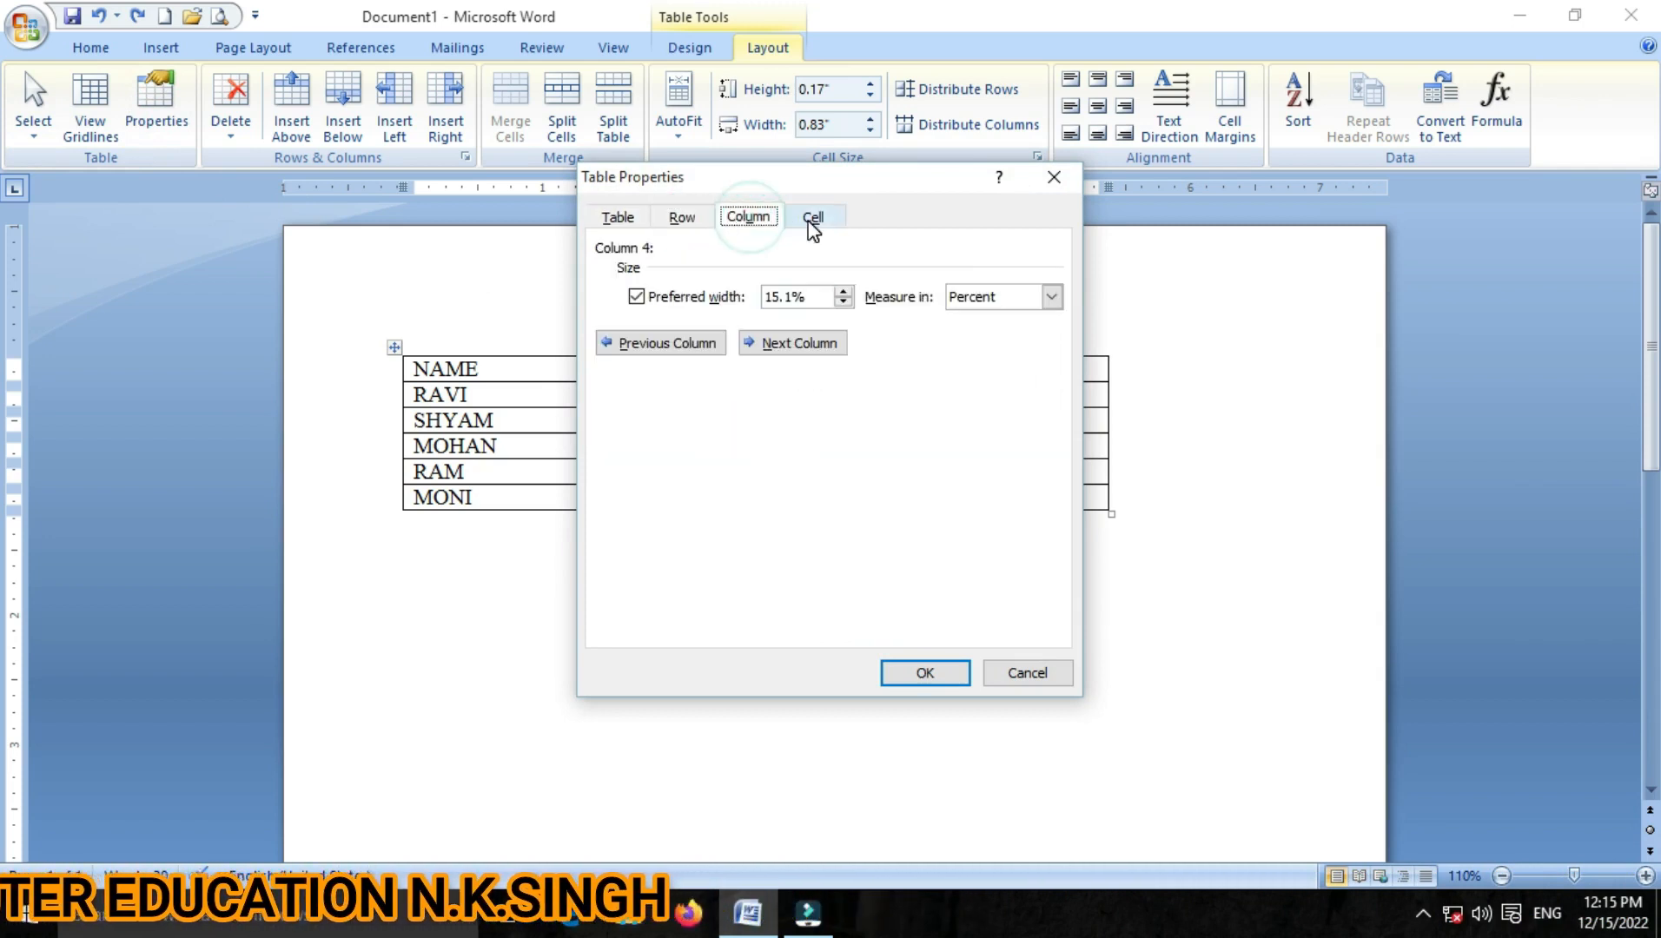
pyautogui.click(812, 219)
pyautogui.click(745, 219)
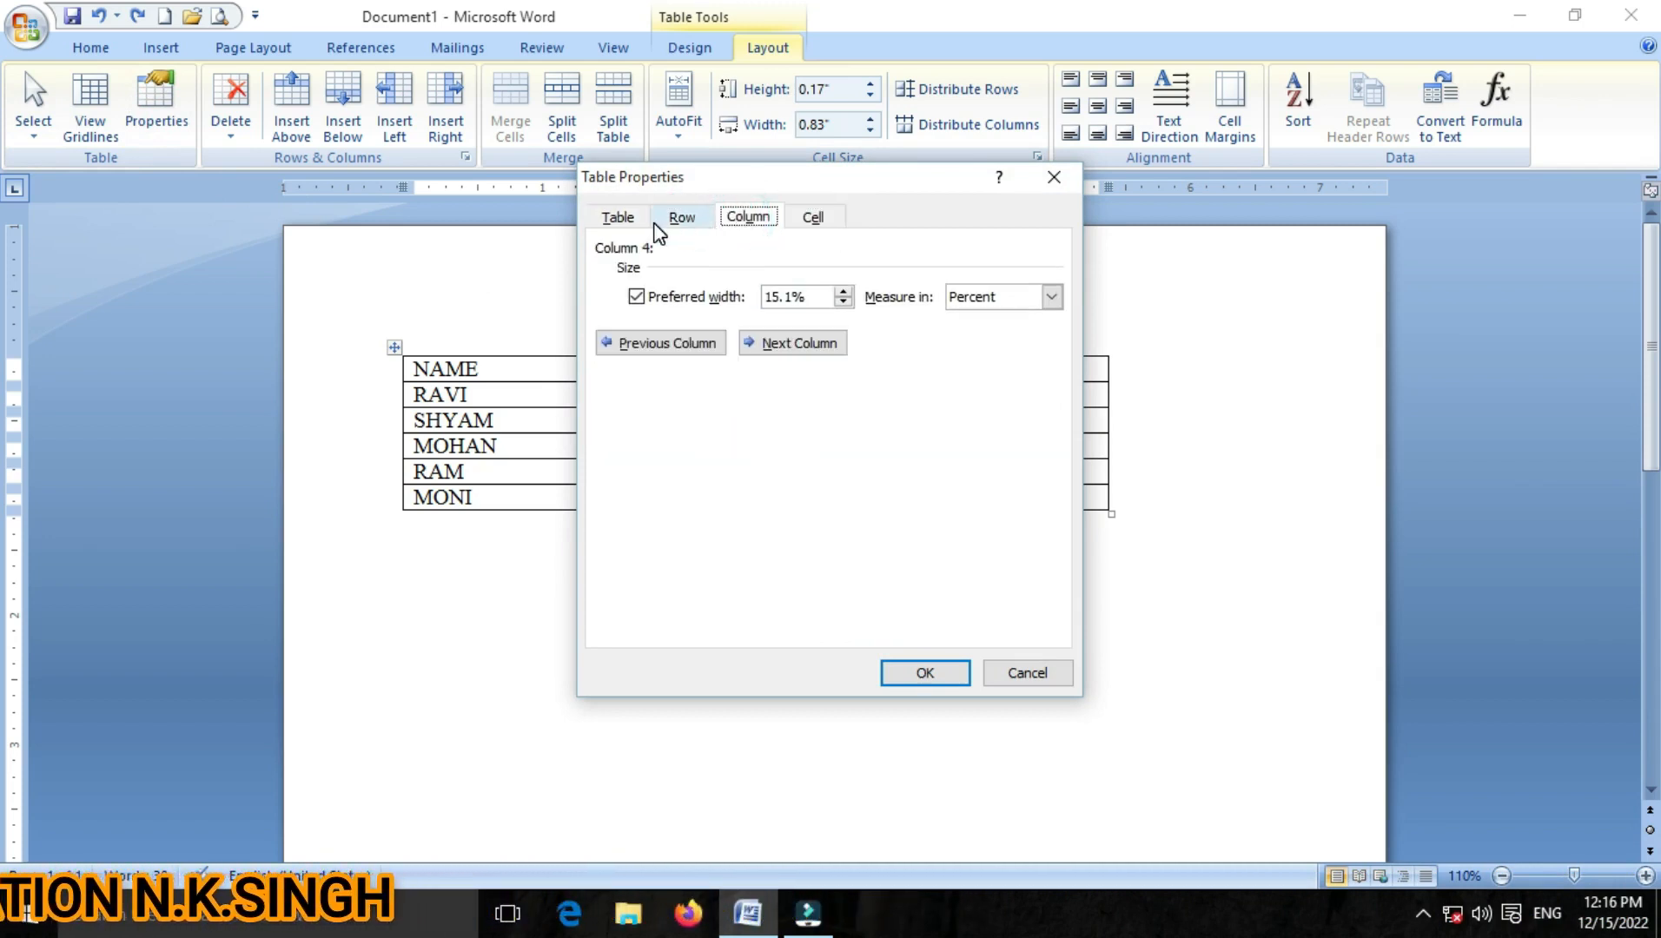
pyautogui.click(617, 218)
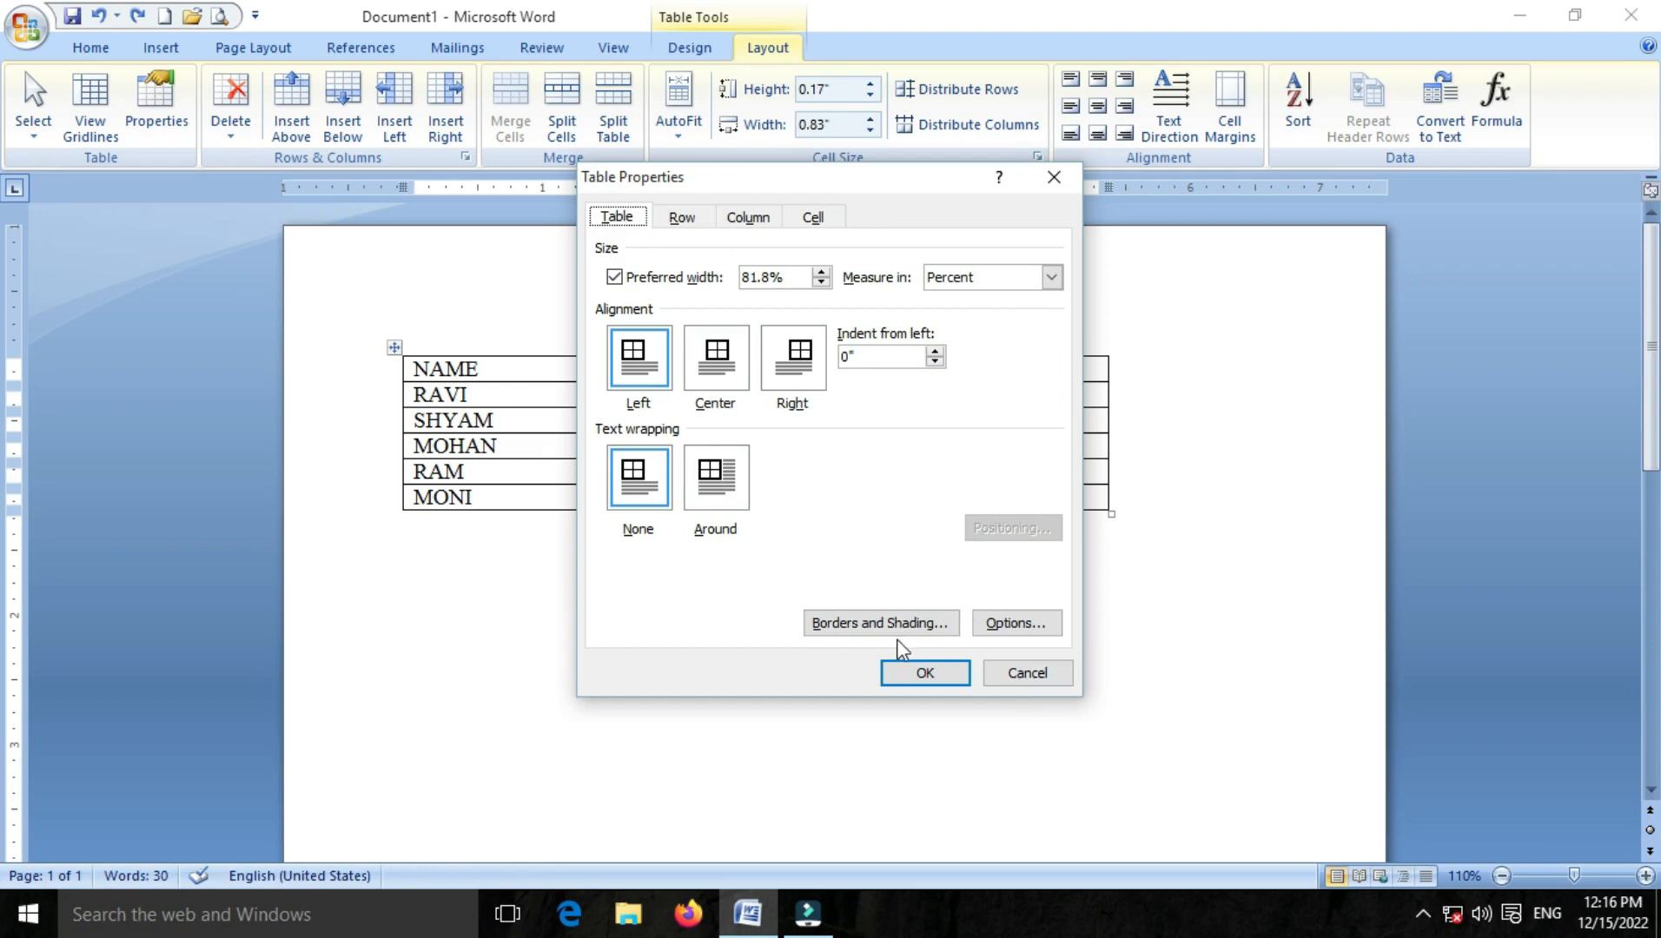
pyautogui.click(1028, 676)
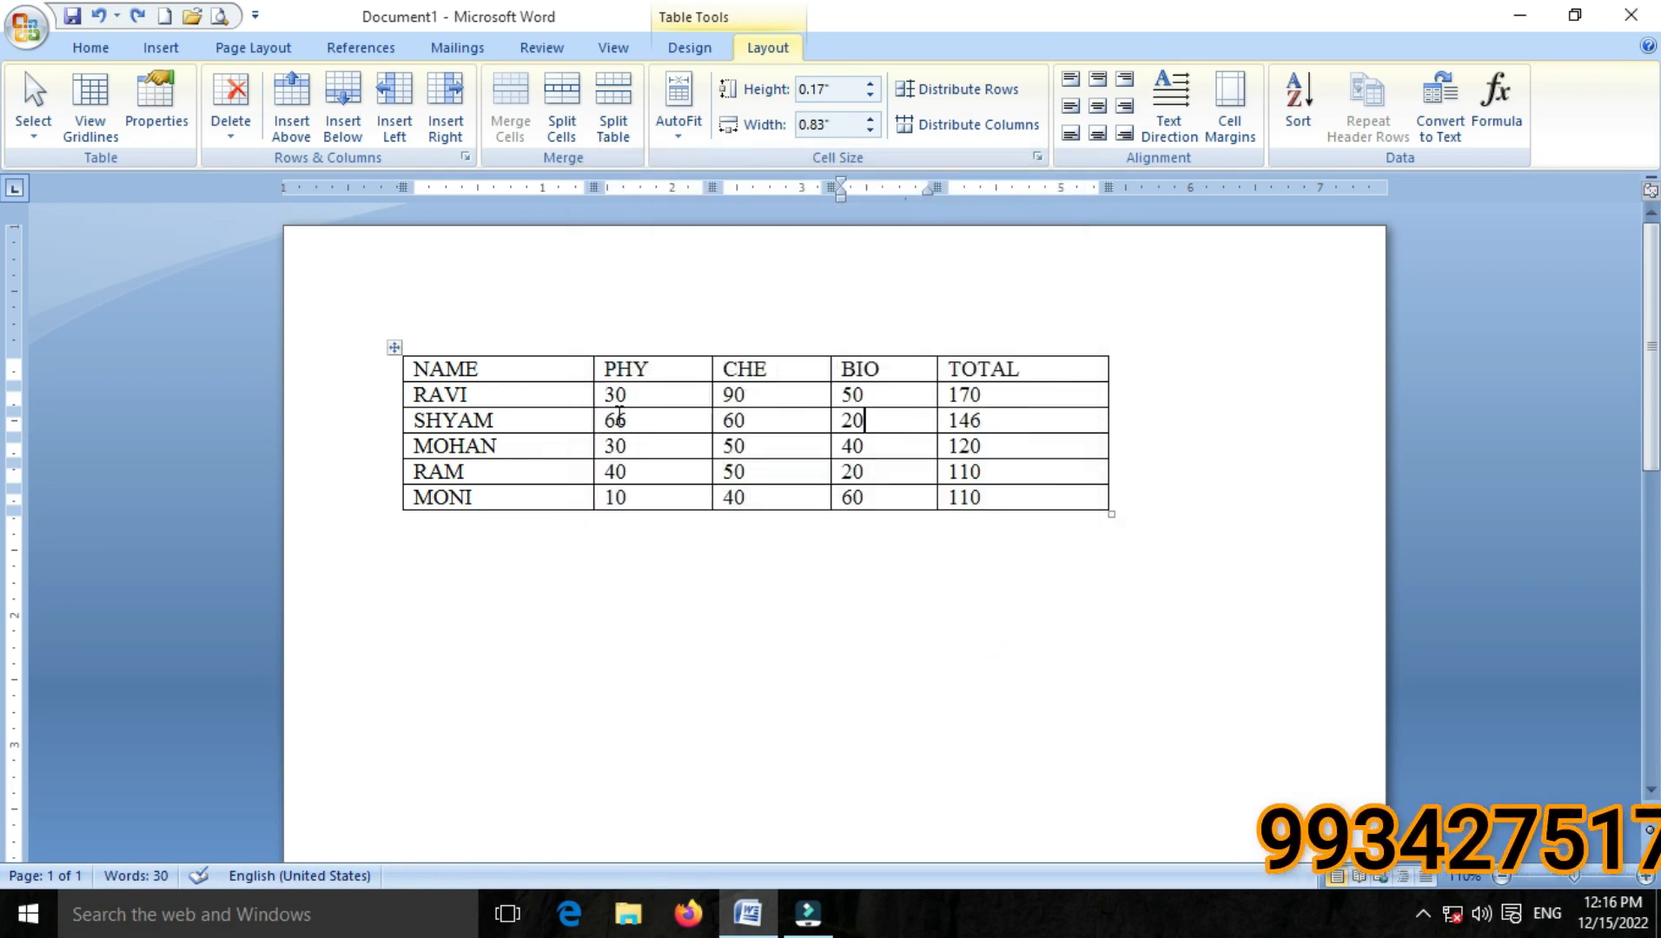
pyautogui.click(713, 420)
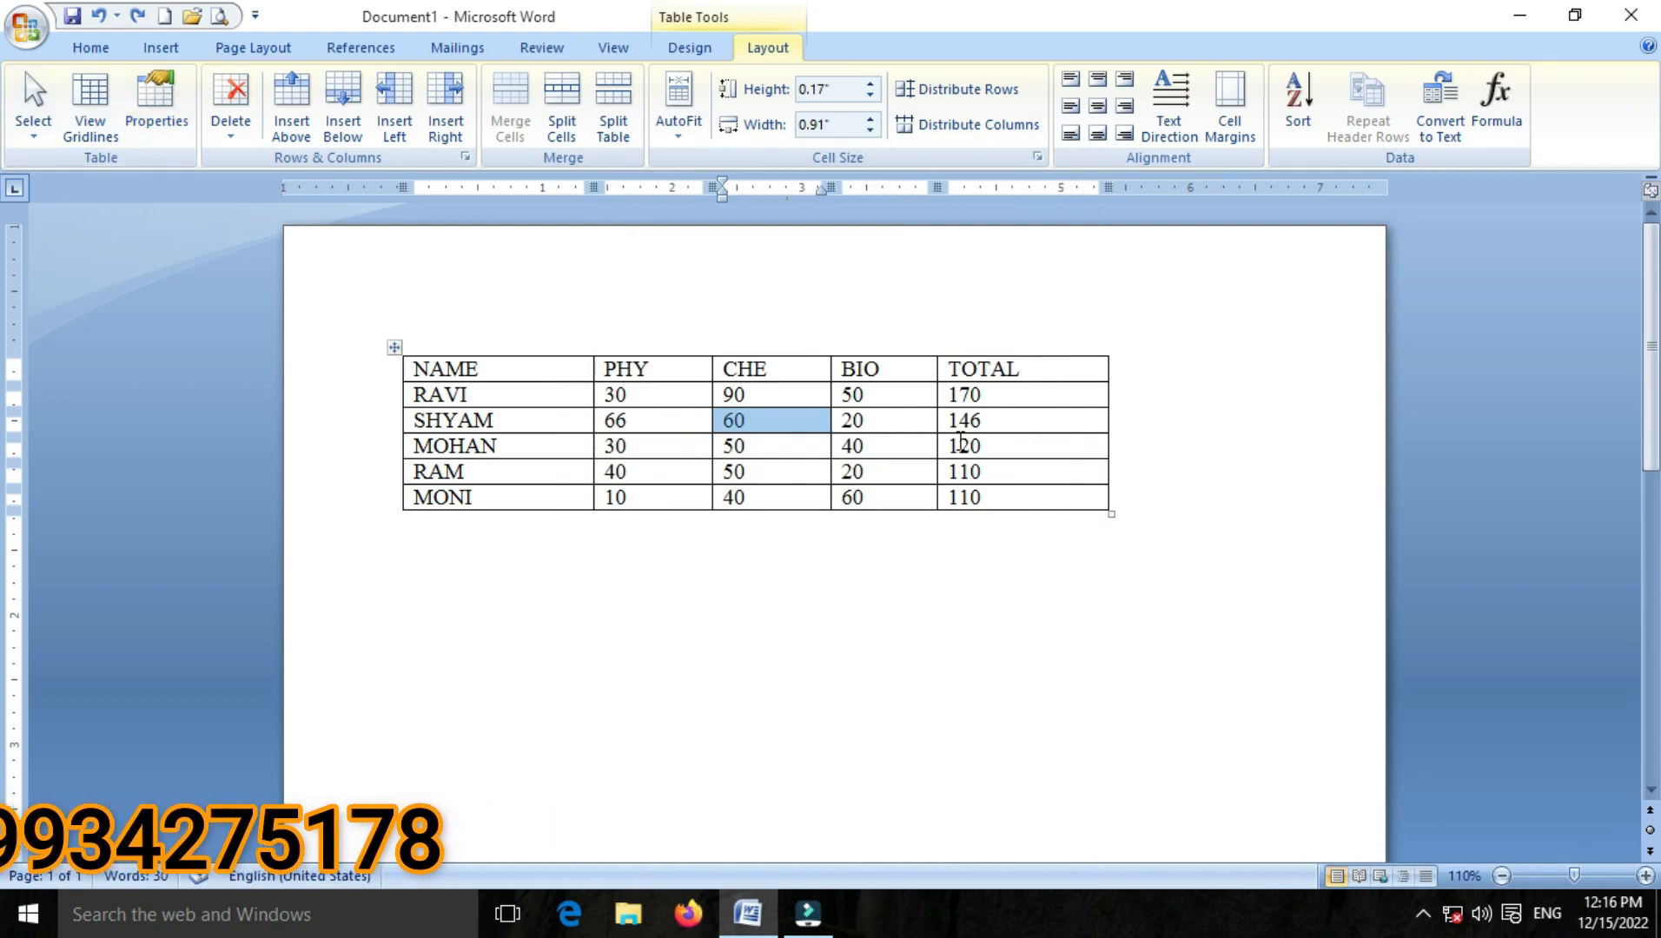
pyautogui.click(919, 422)
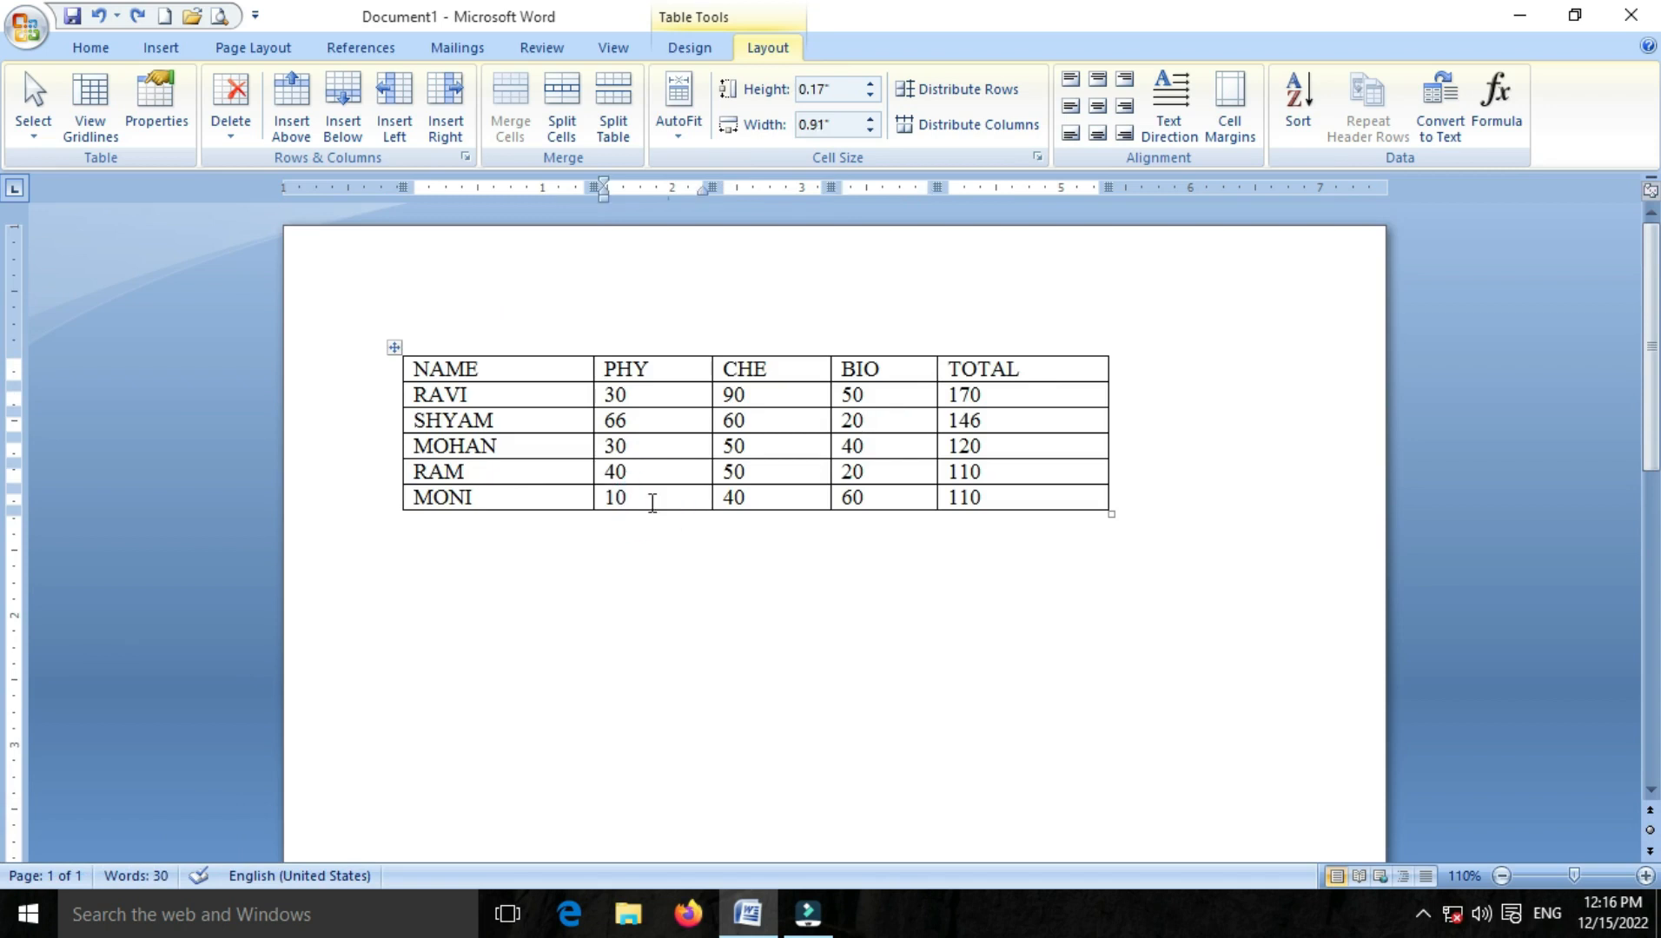
pyautogui.scroll(-3, 652, 502)
pyautogui.scroll(3, 652, 501)
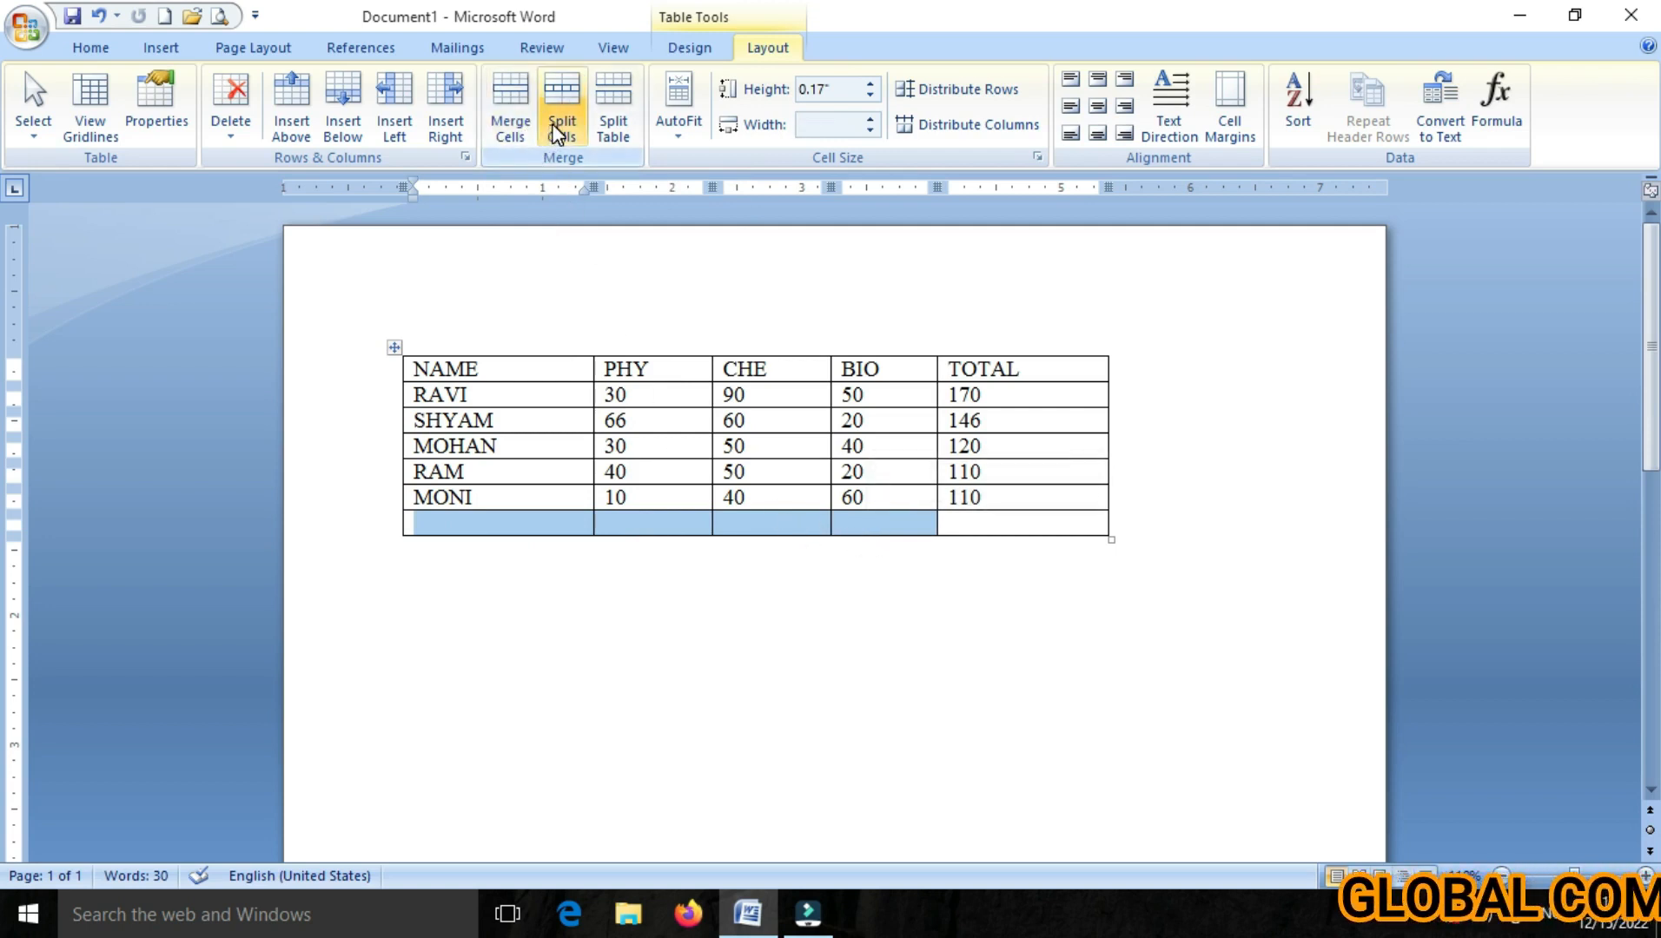
# Merge the first four cells of the blank bottom row and enter TOTAL in the merged cell
pyautogui.click(510, 118)
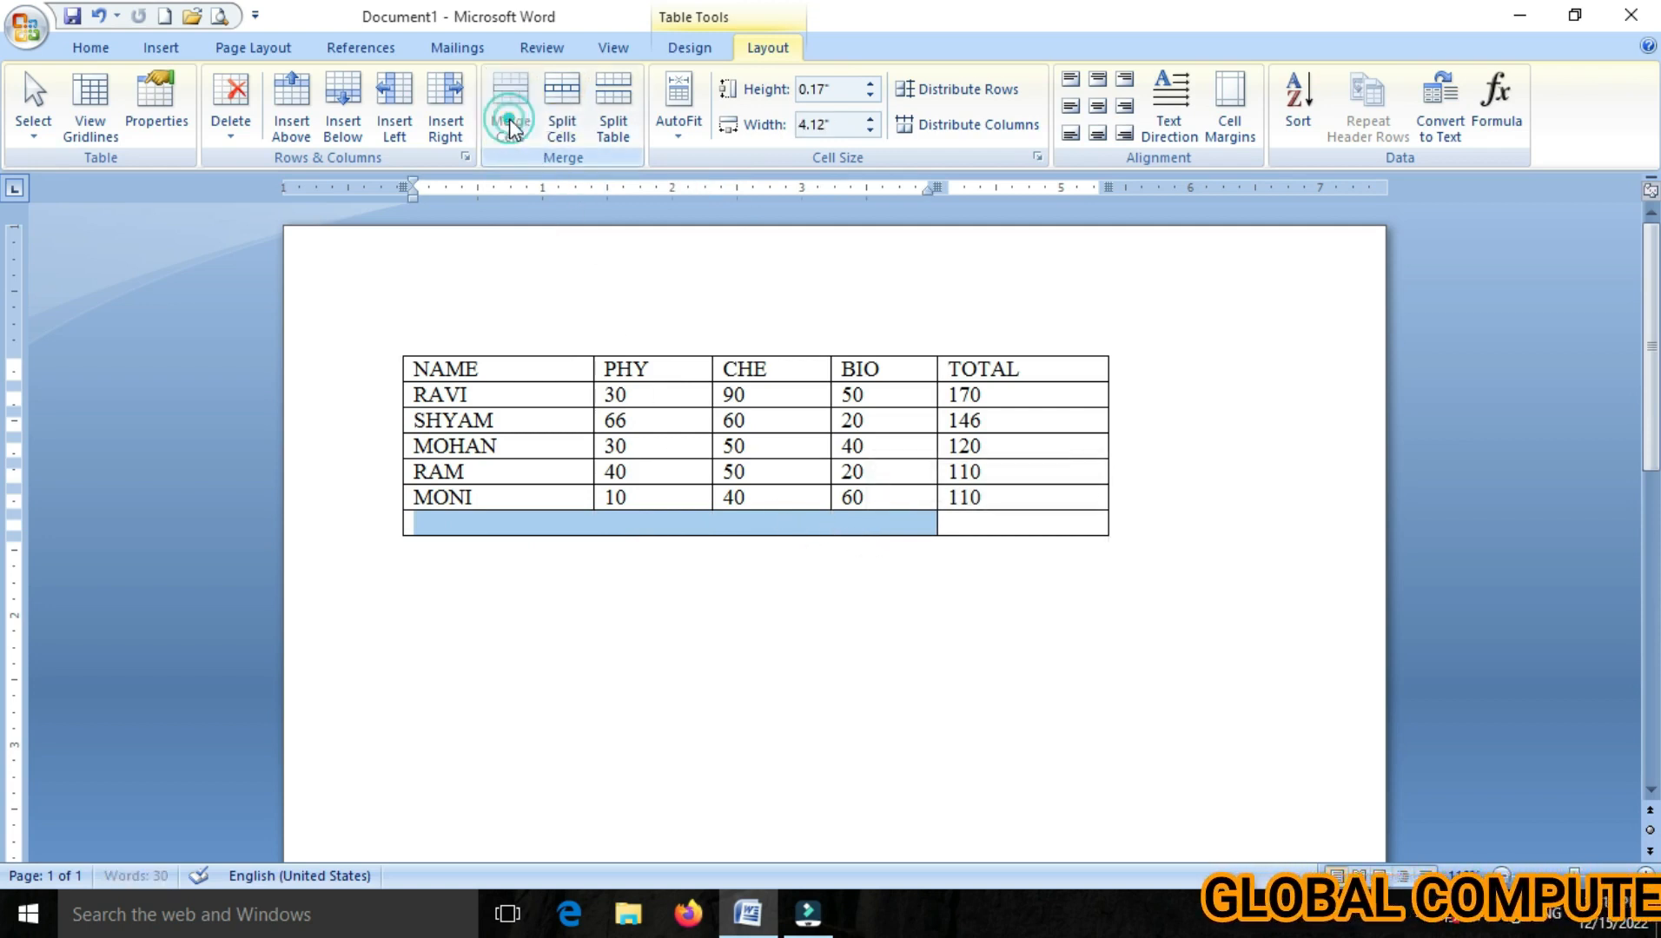
pyautogui.click(613, 526)
pyautogui.write('TOTAL')
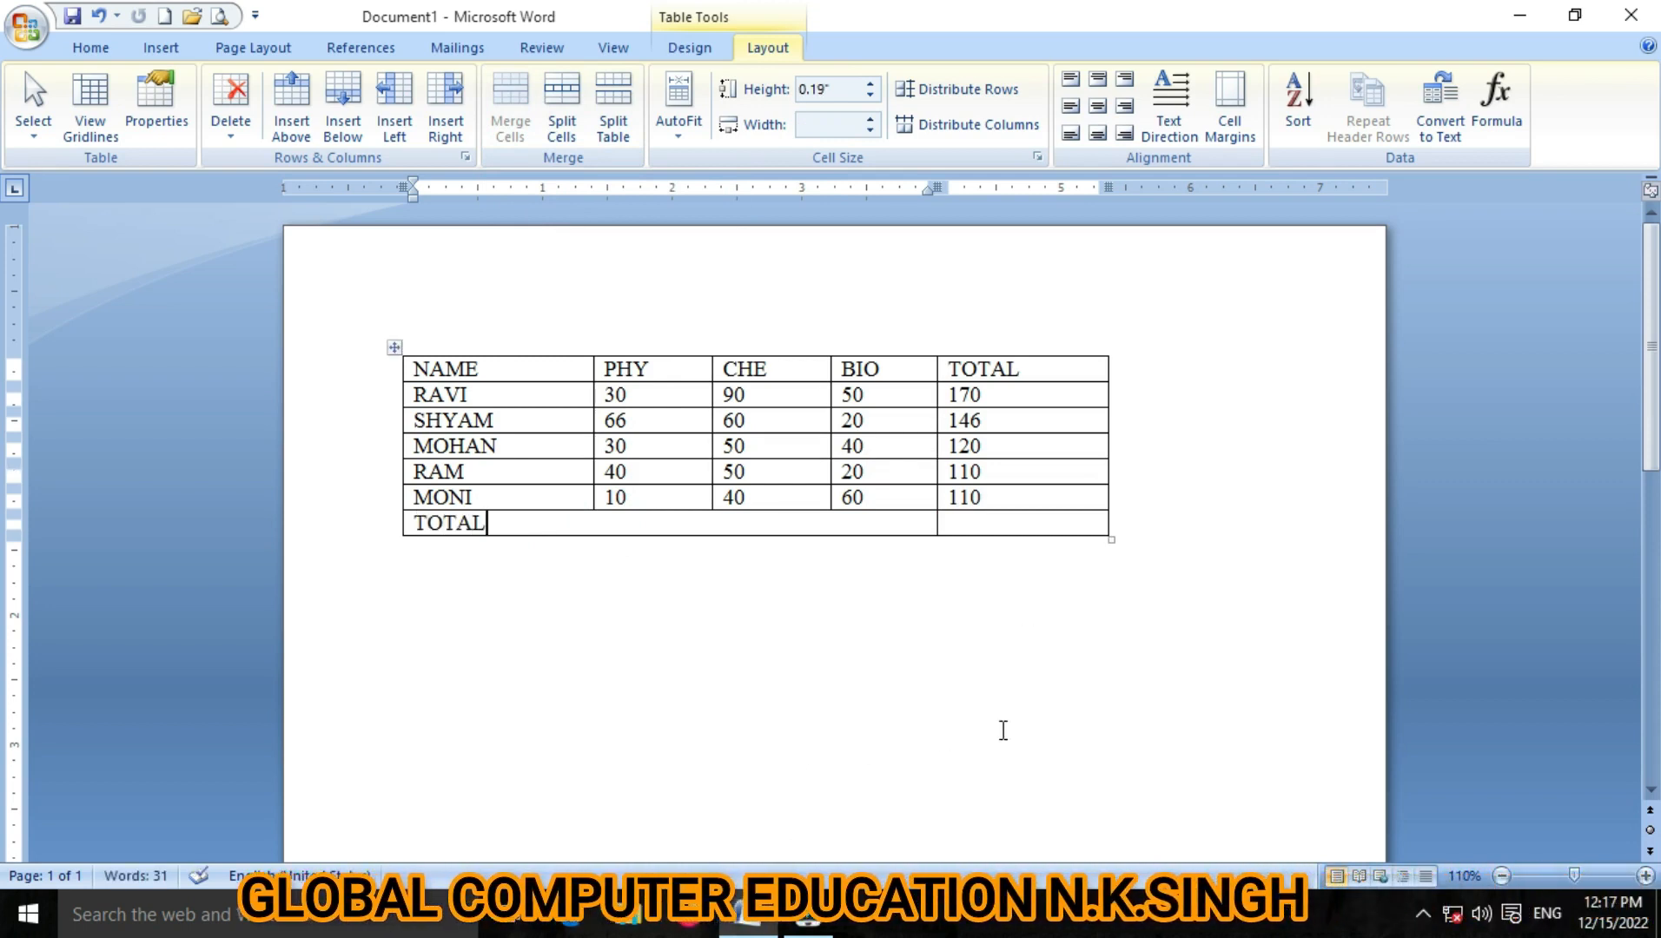
# Align the TOTAL label in the merged bottom cell to the centre right
pyautogui.click(979, 524)
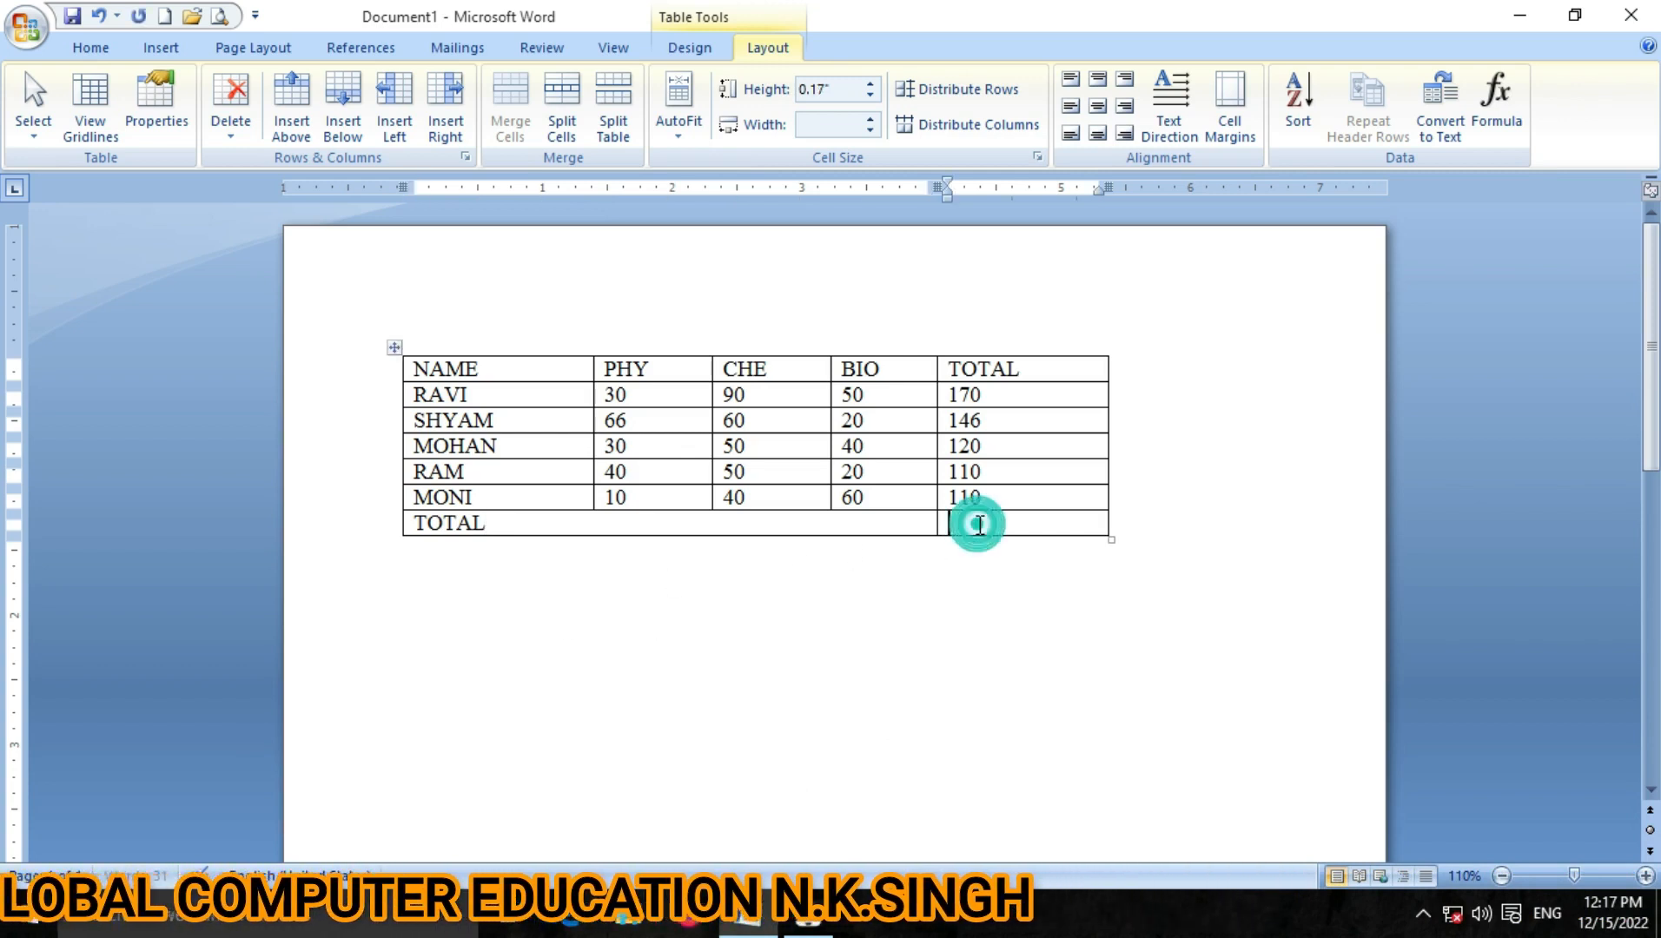
pyautogui.click(584, 523)
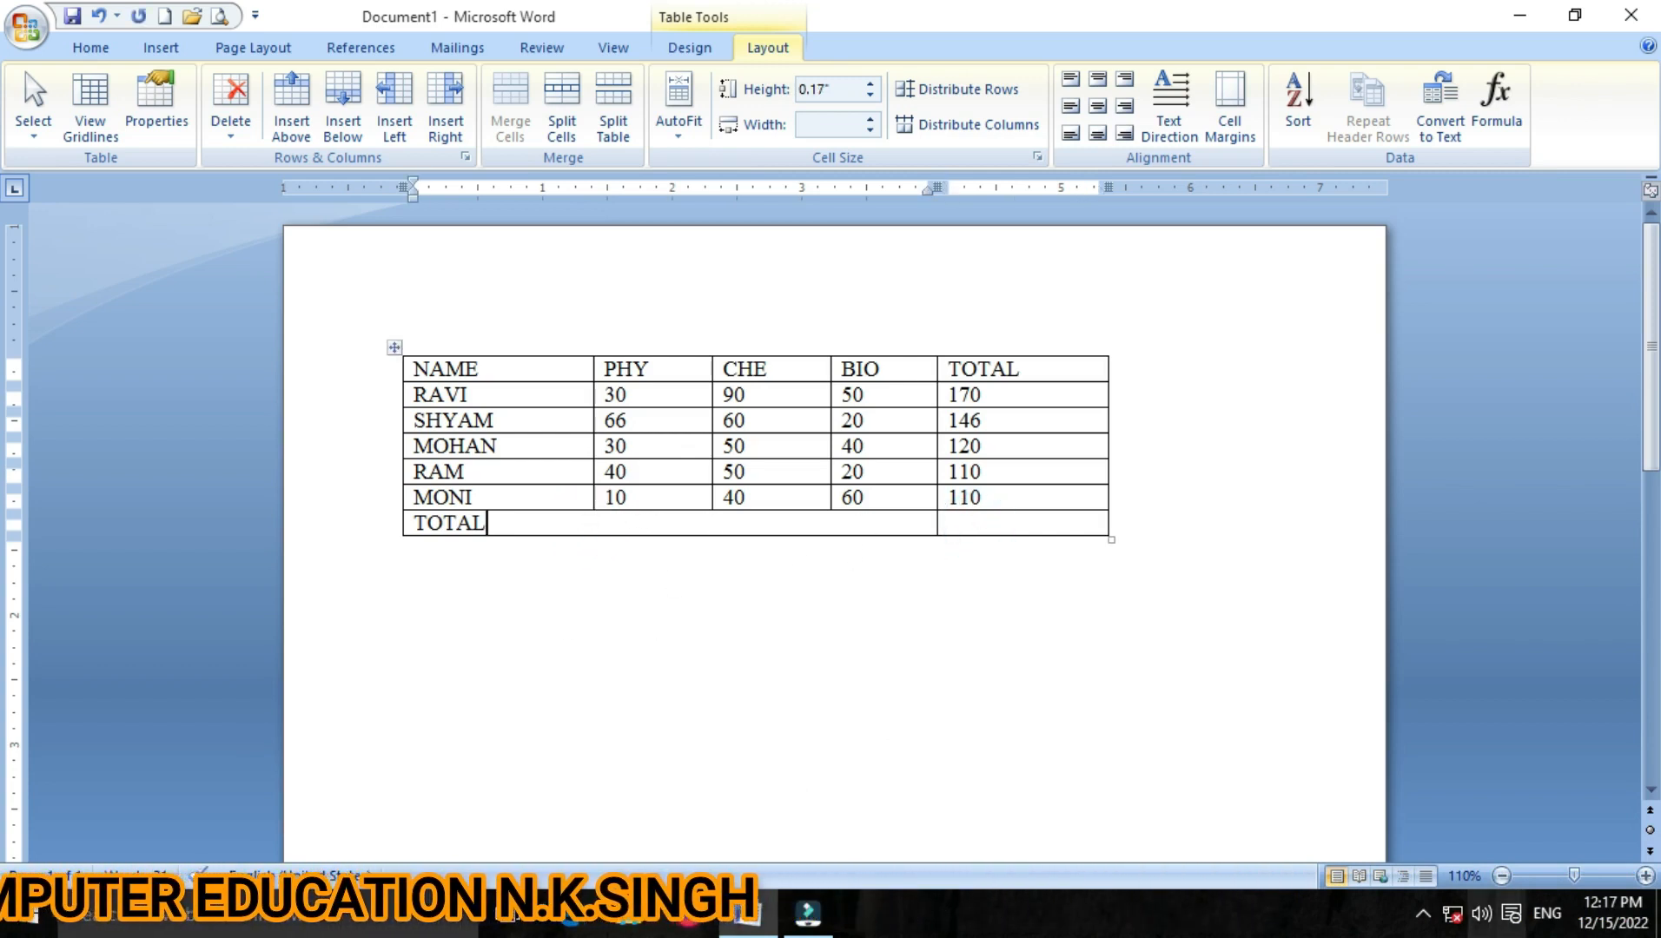
pyautogui.click(1125, 109)
# Insert the formula =SUM(ABOVE) in the last cell of the bottom row to add up the TOTAL column
pyautogui.click(985, 524)
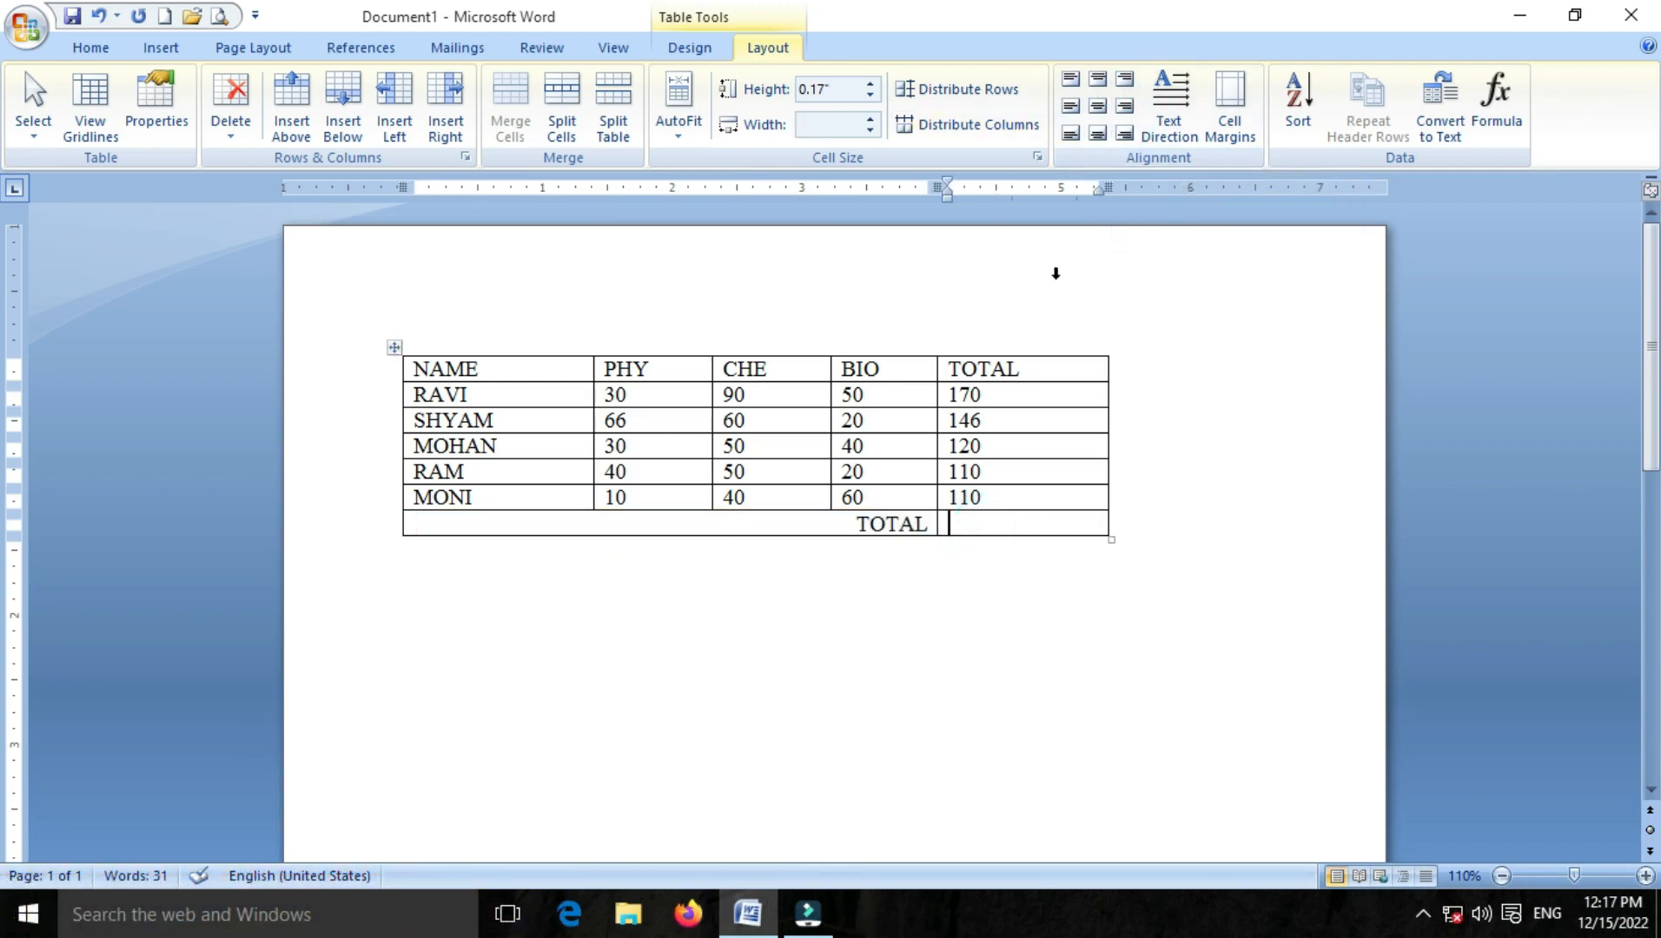
pyautogui.click(1494, 104)
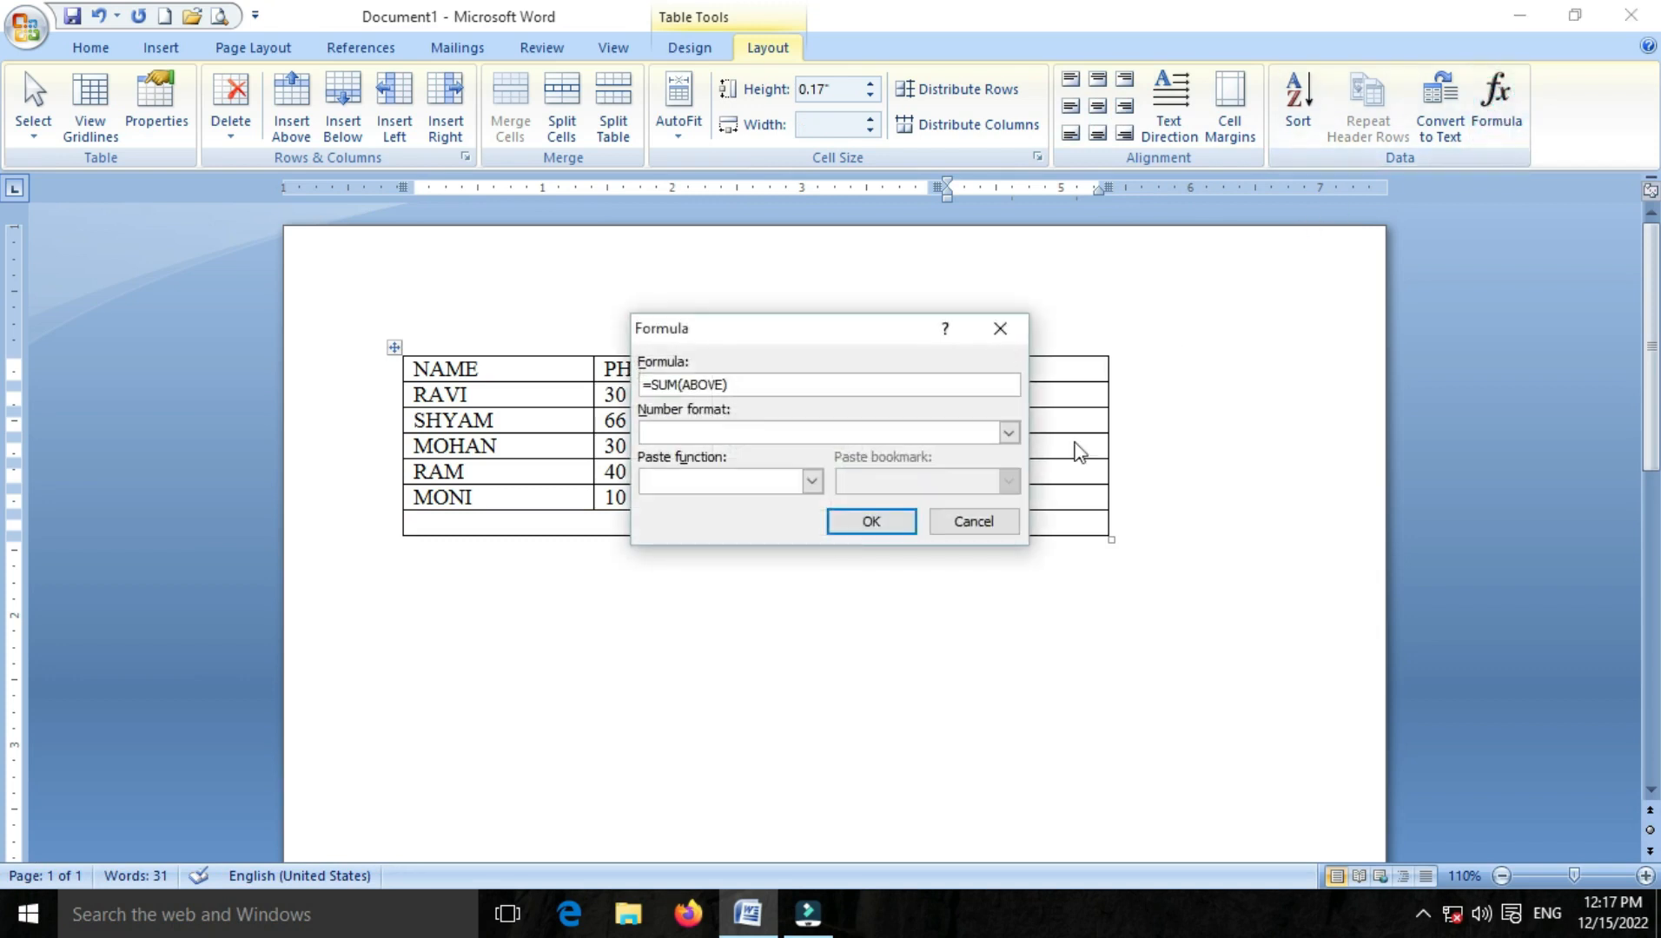
pyautogui.click(860, 521)
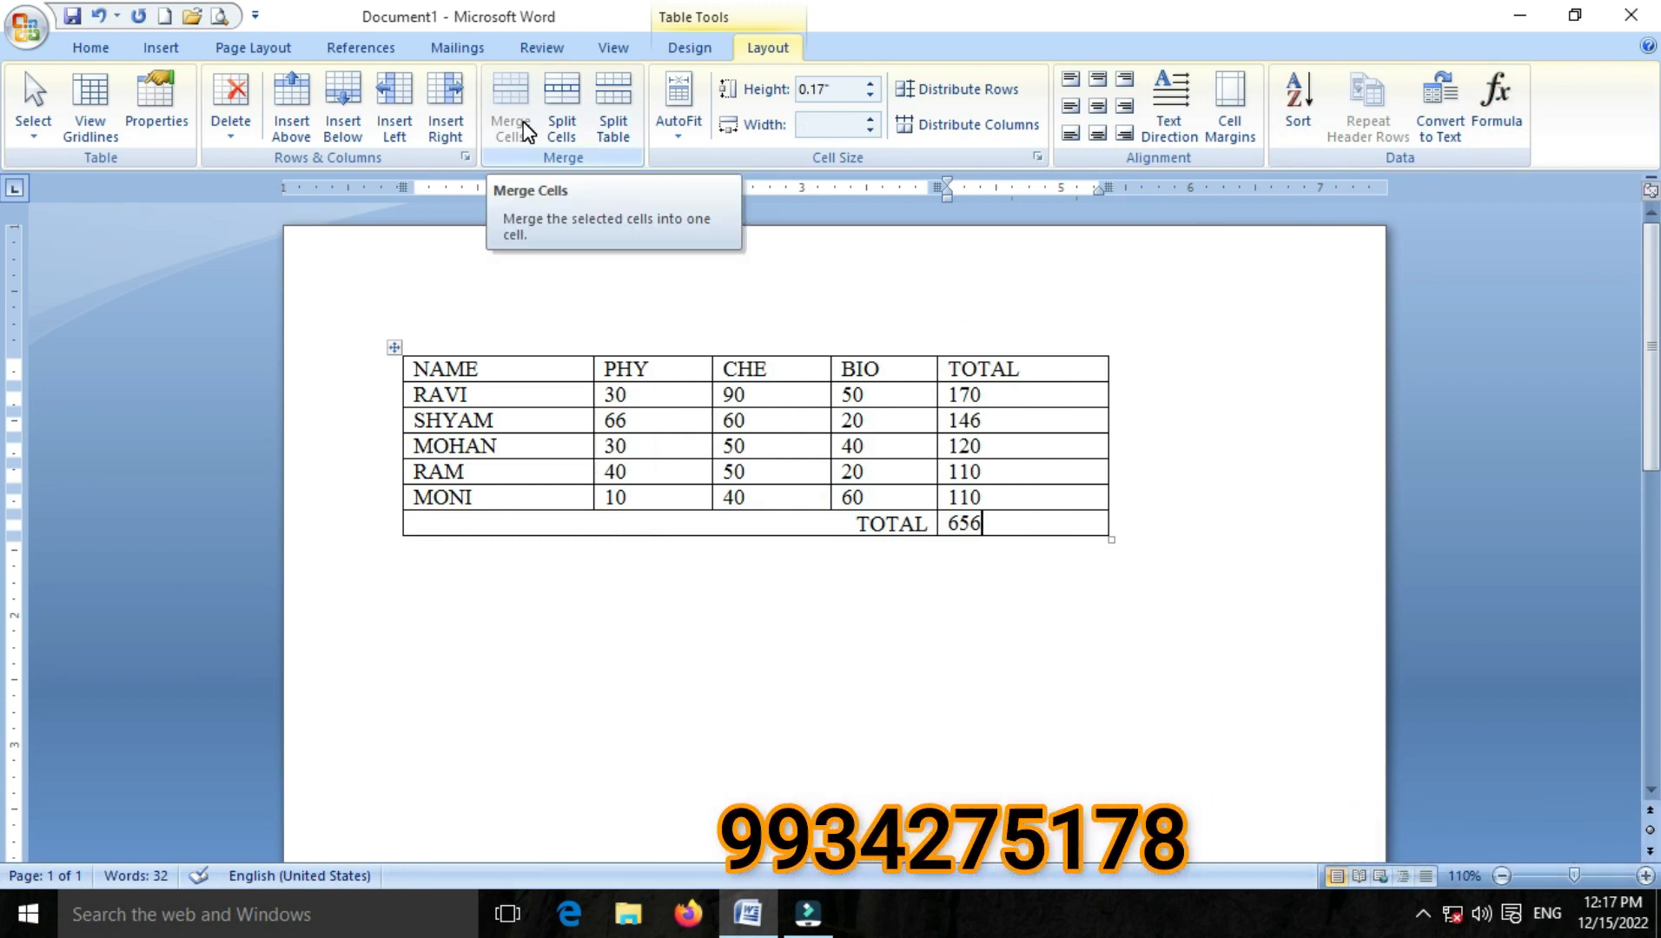
# Try the black and blue banded styles on the table, and apply the purple banded table style
pyautogui.click(605, 512)
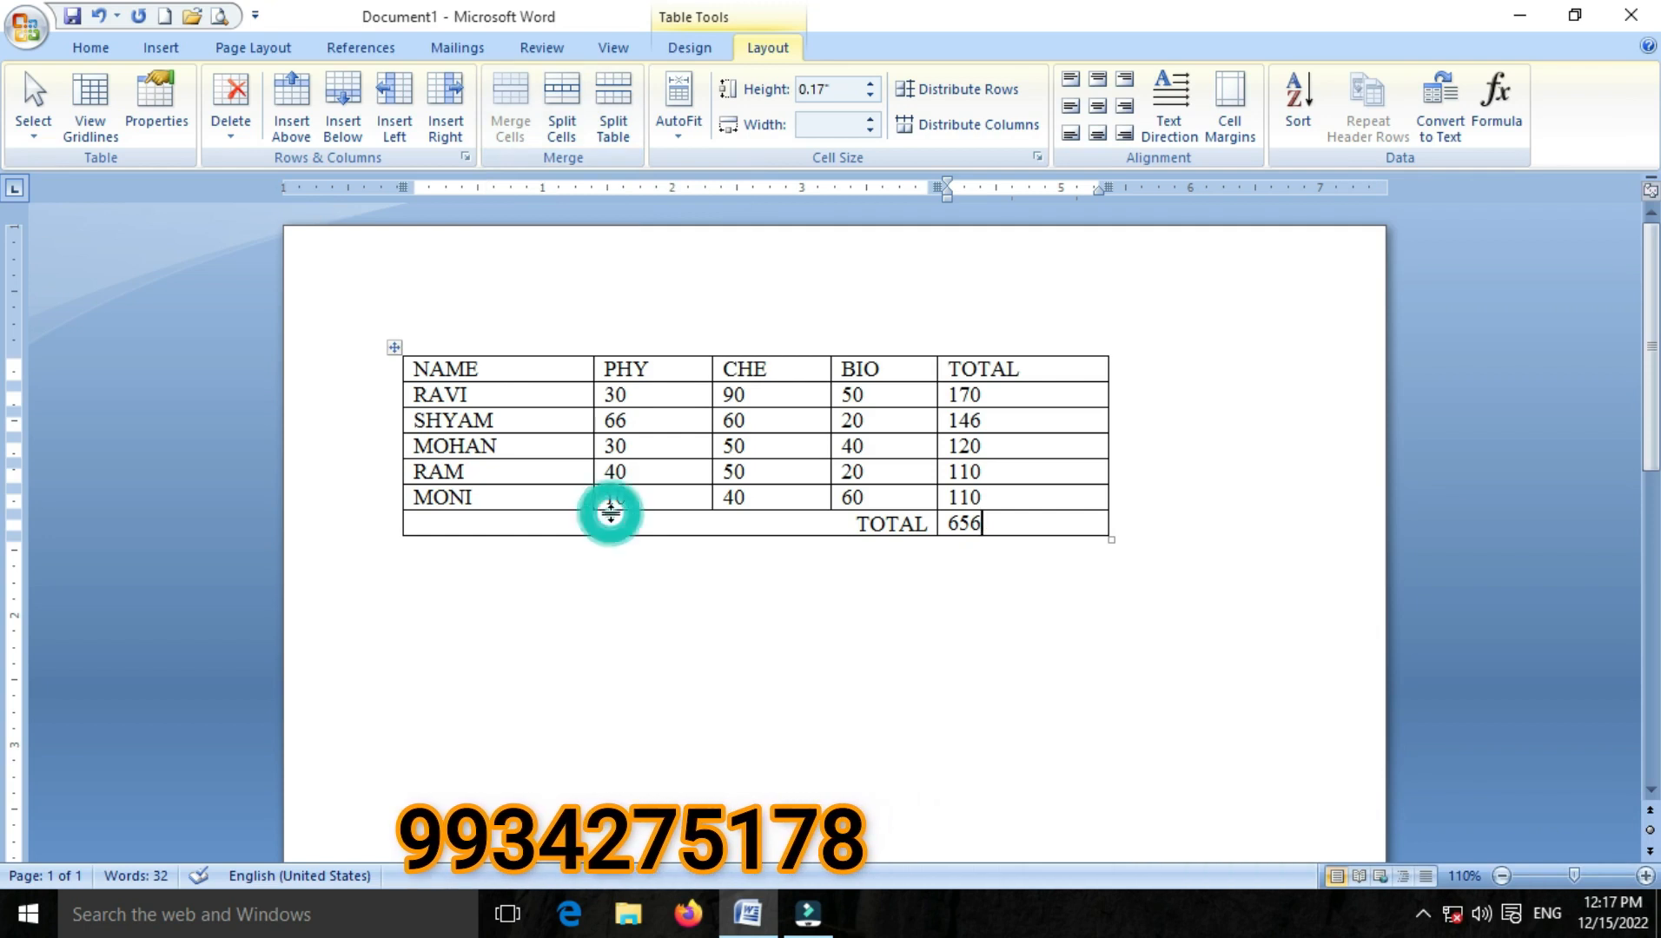
pyautogui.click(612, 519)
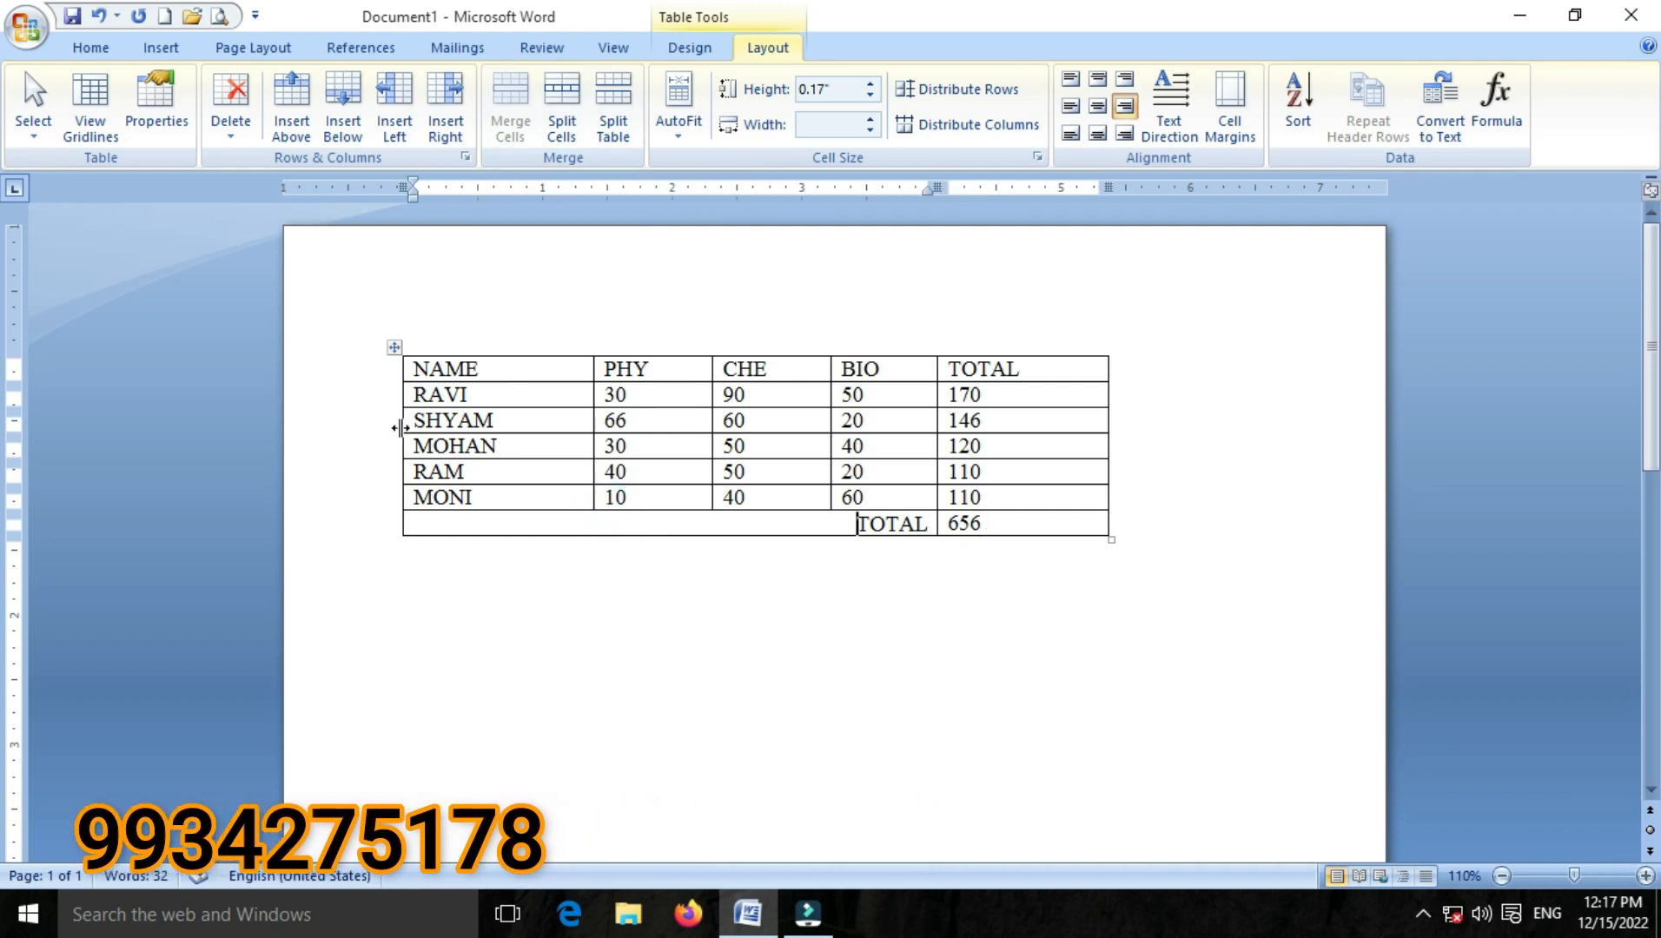
pyautogui.click(605, 394)
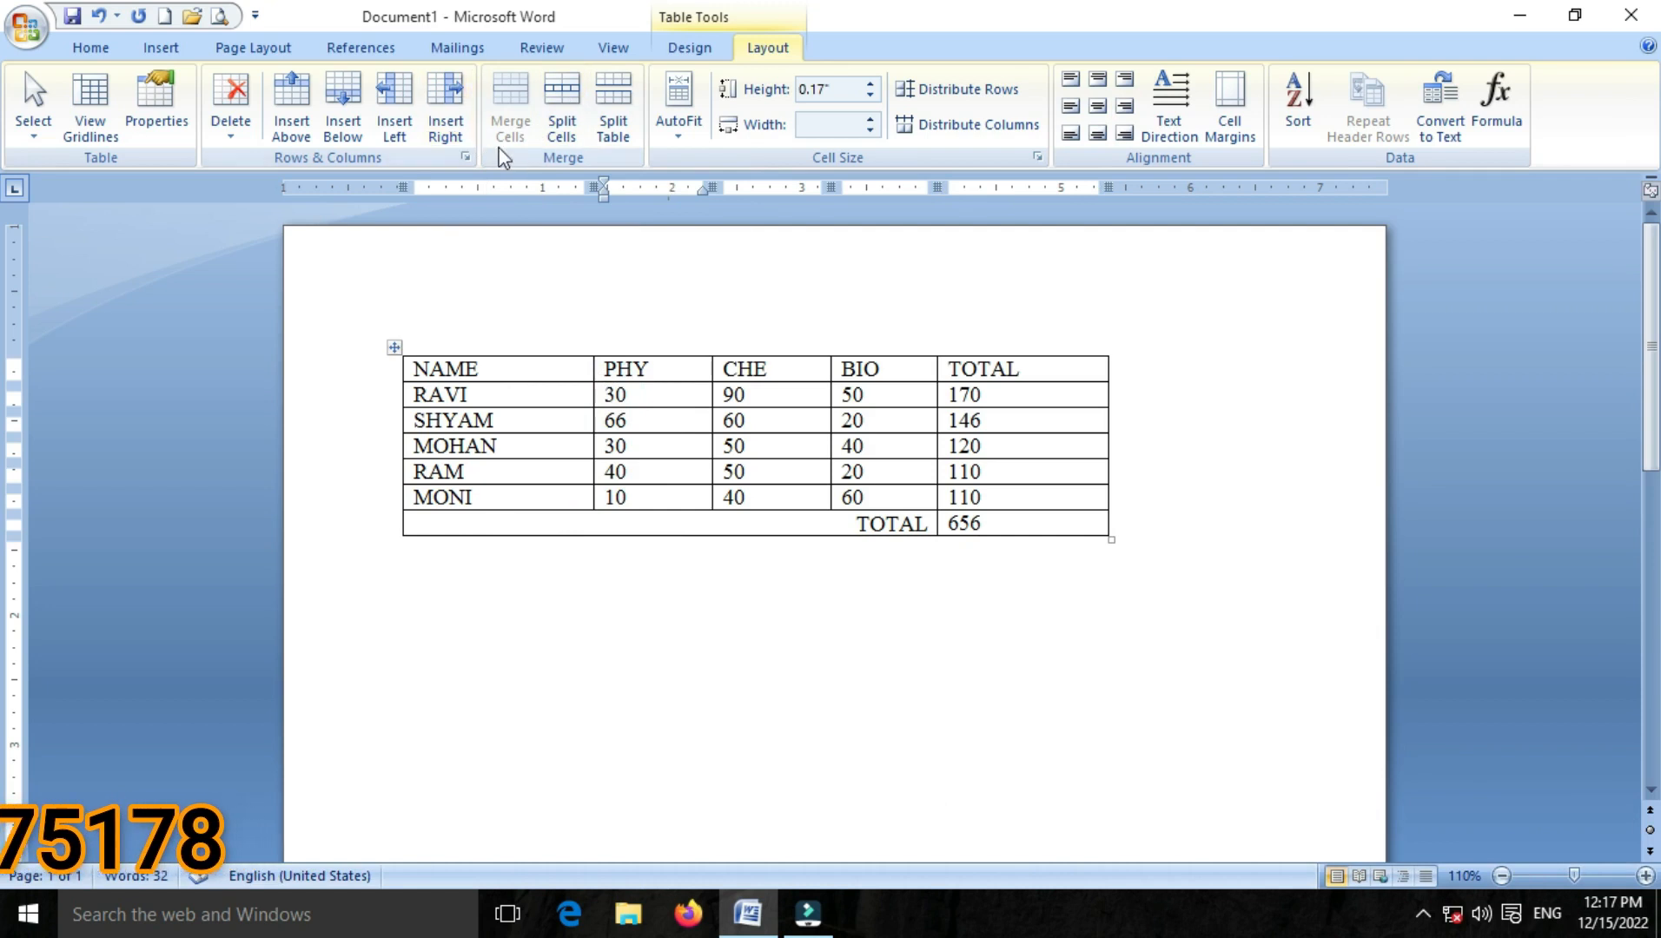
pyautogui.click(689, 49)
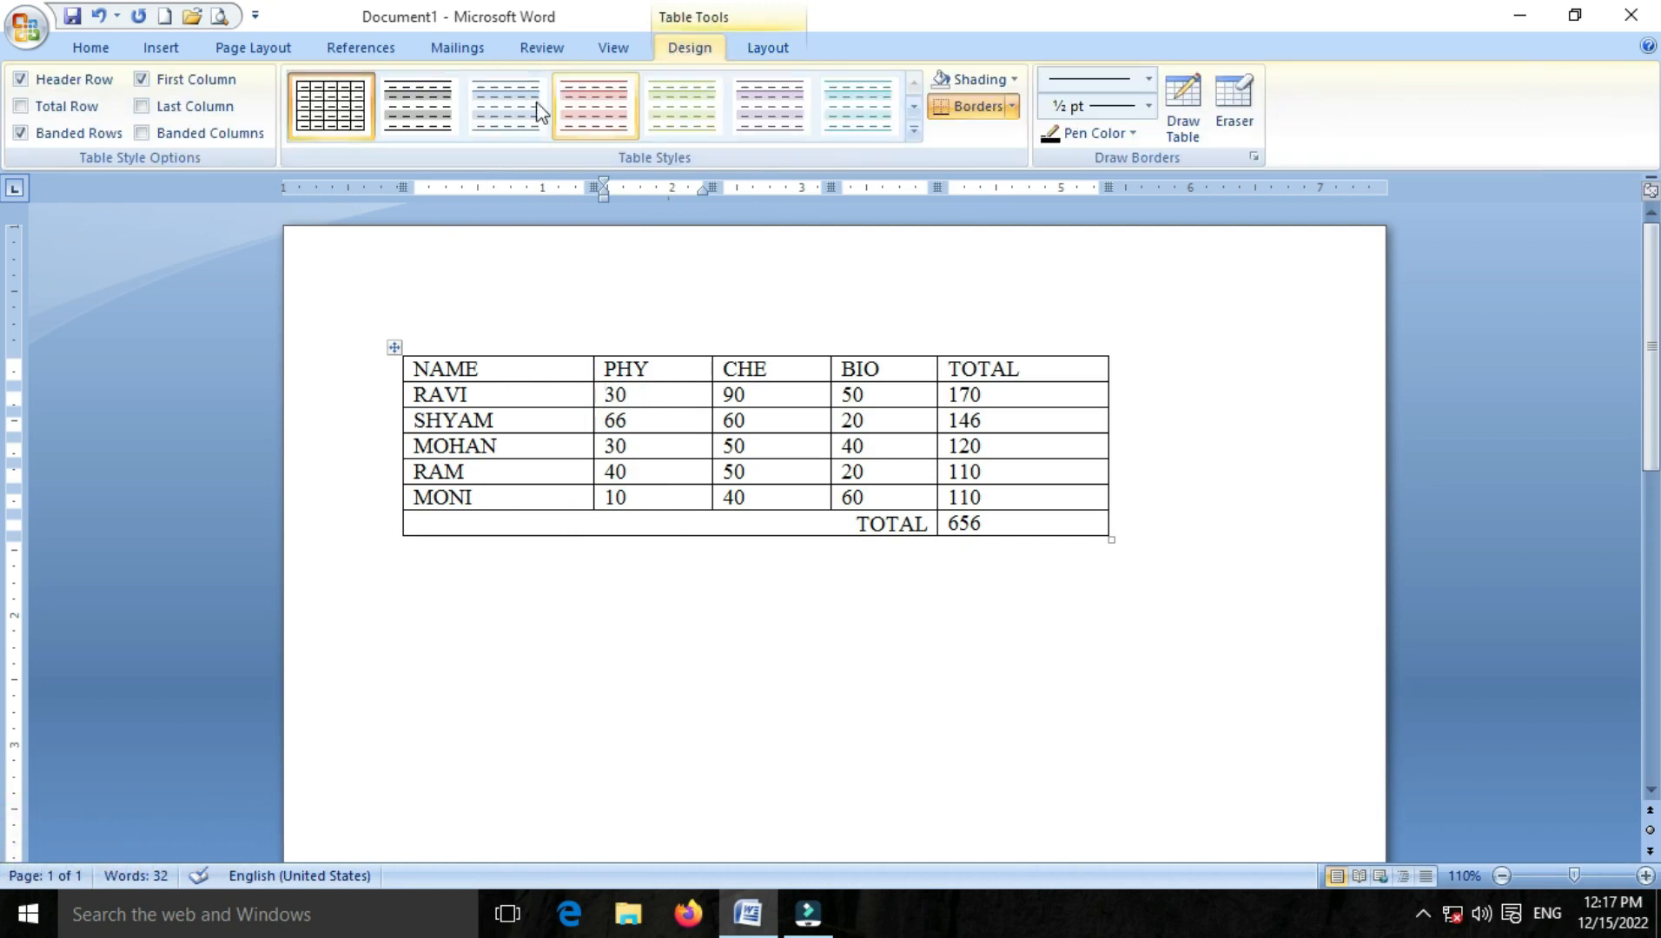
pyautogui.click(408, 125)
pyautogui.click(509, 114)
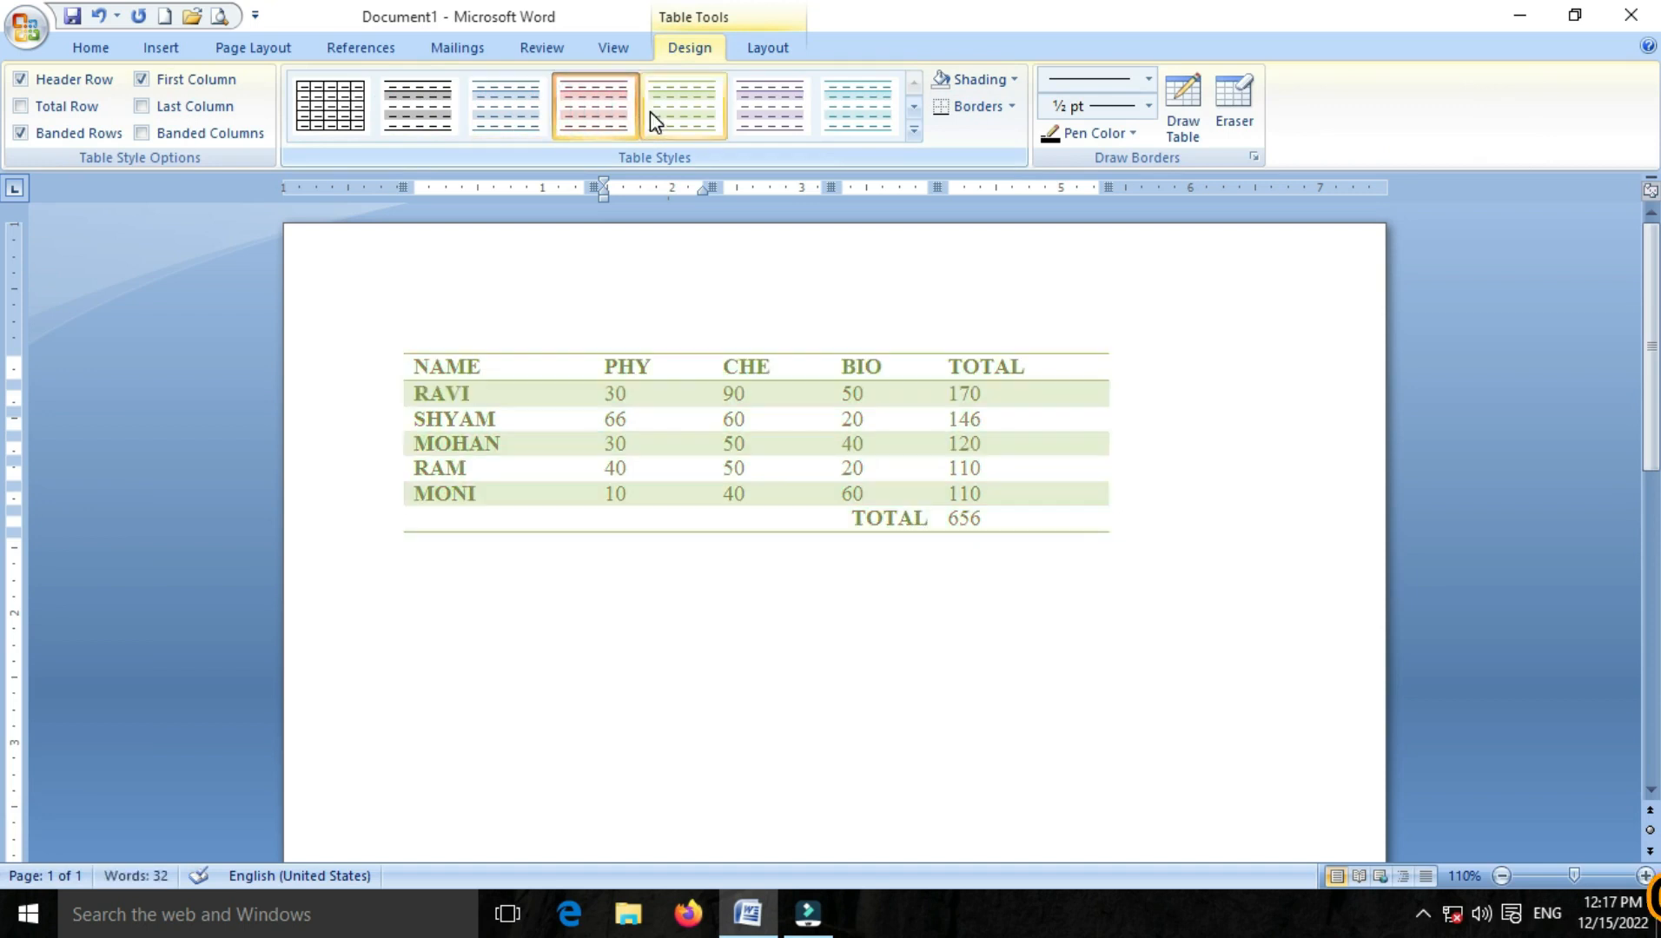
pyautogui.click(776, 111)
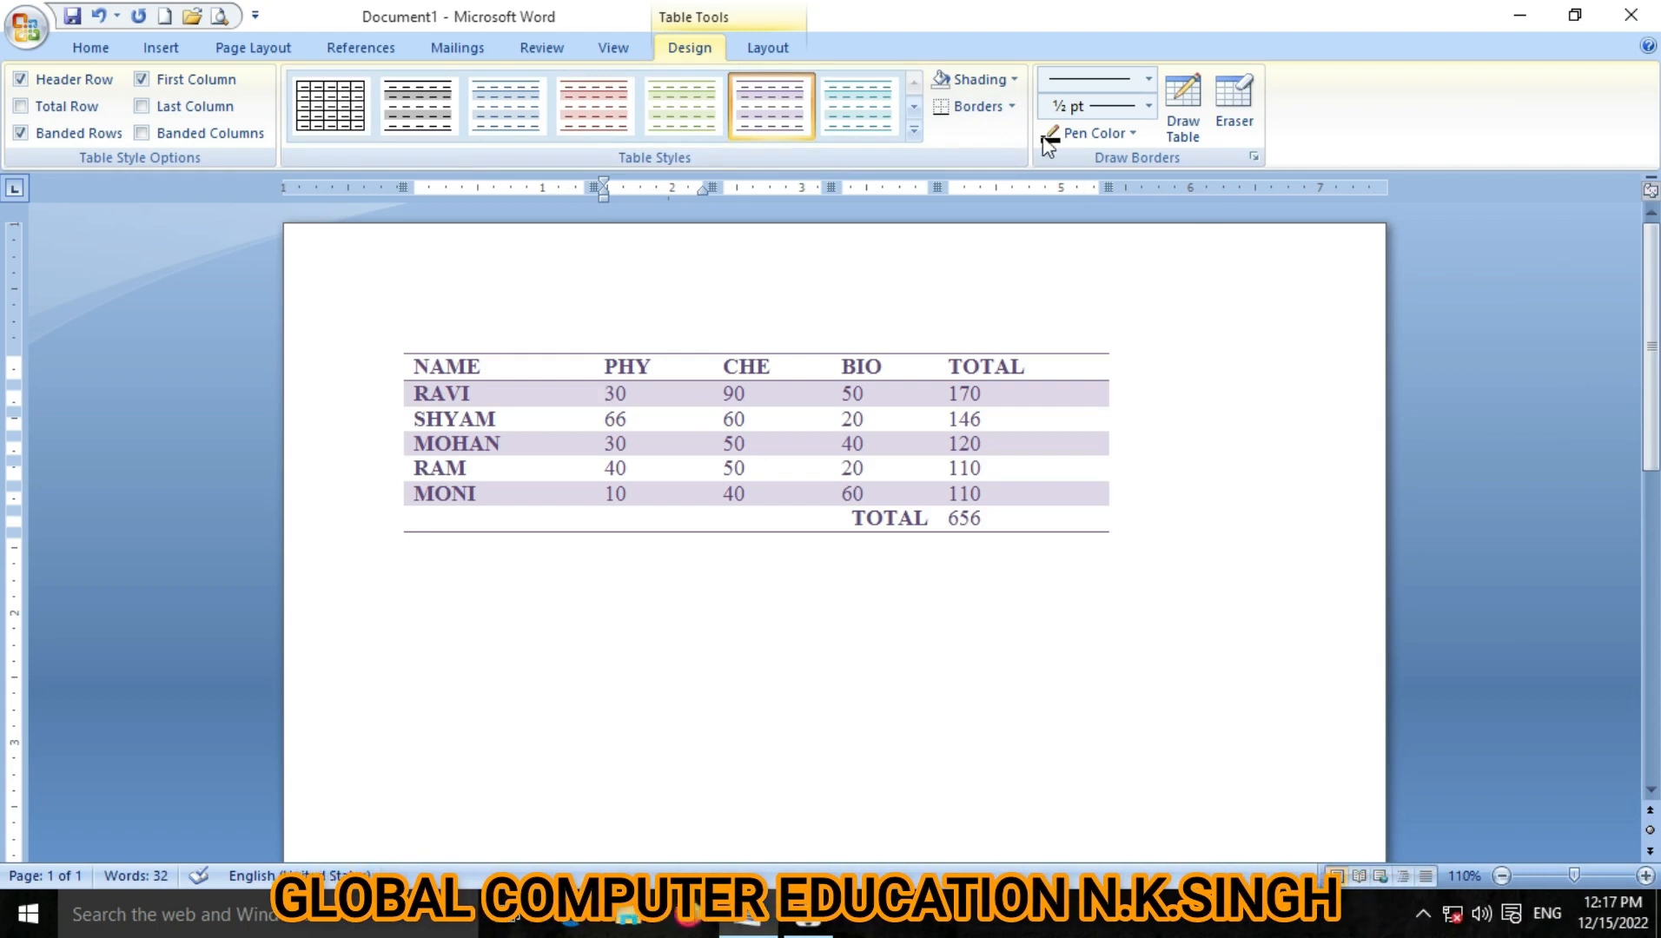
# Examine the shading colours and border options available for the first student's PHY cell, leaving them unapplied
pyautogui.click(1014, 80)
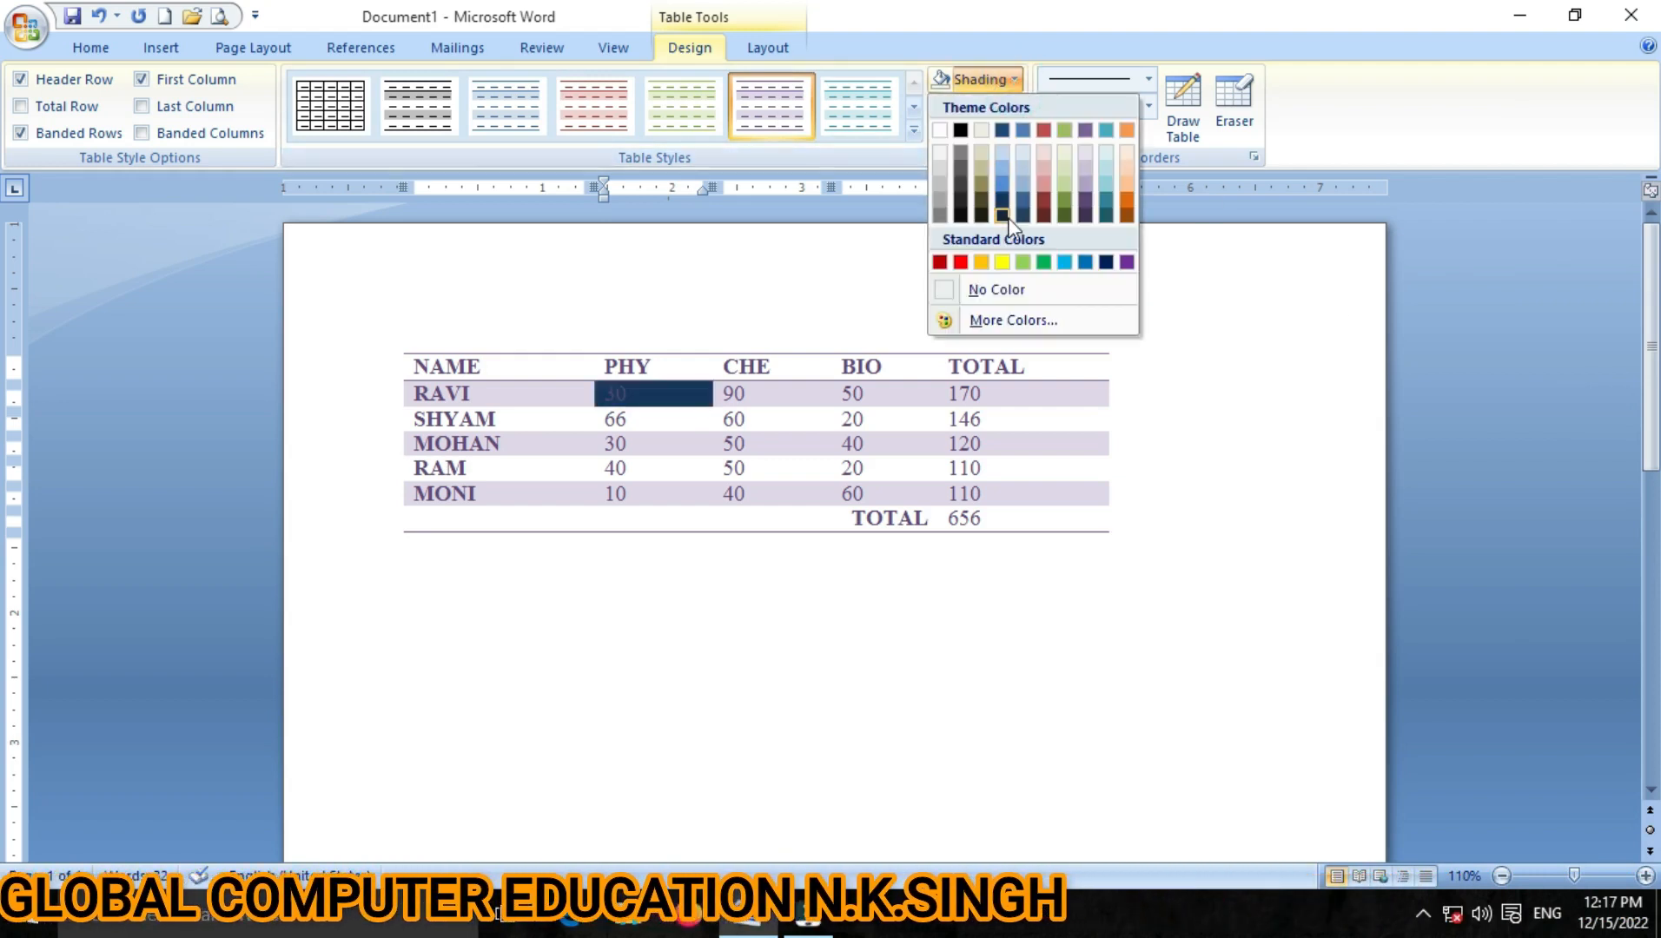
pyautogui.click(765, 394)
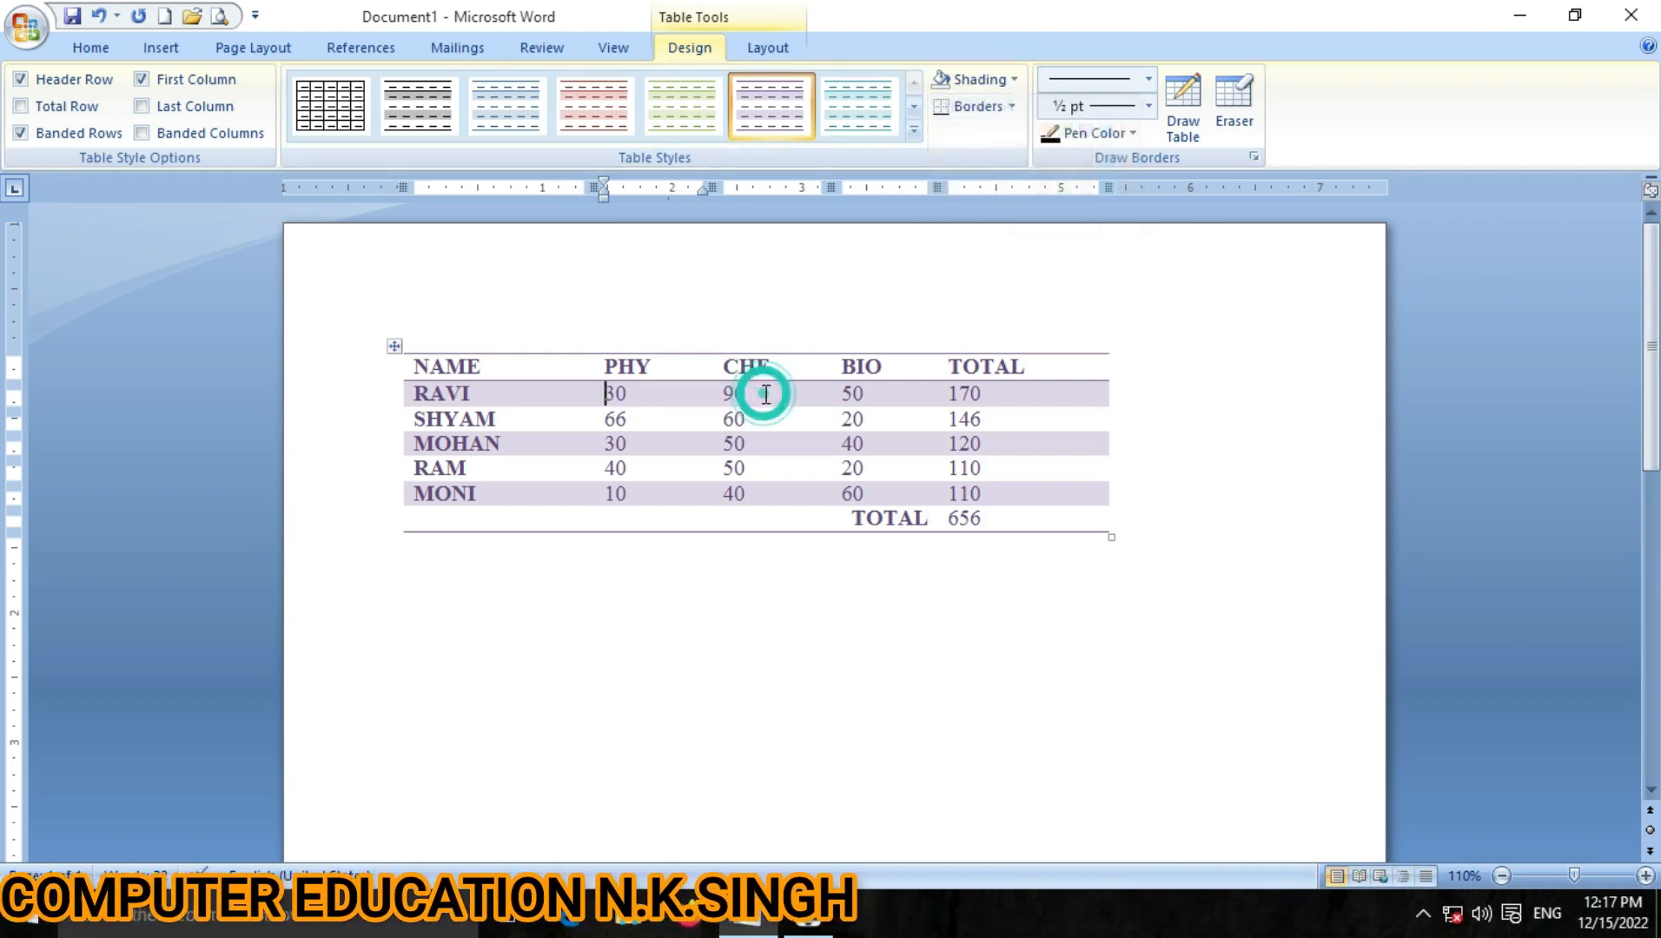
pyautogui.click(1011, 106)
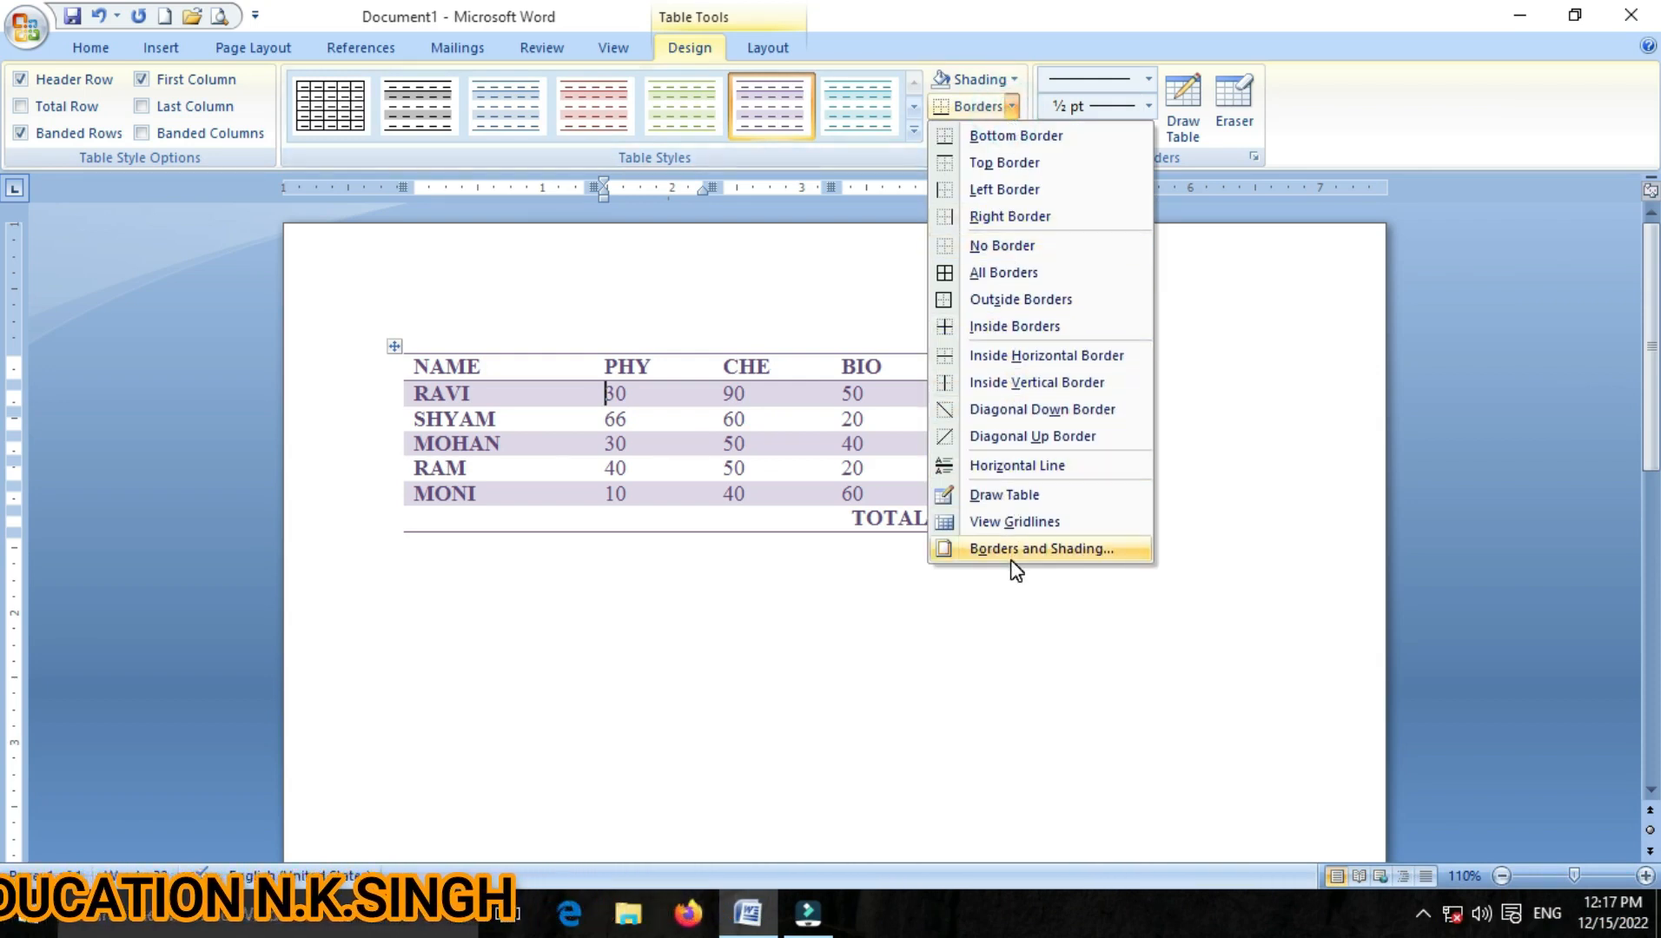
pyautogui.click(675, 449)
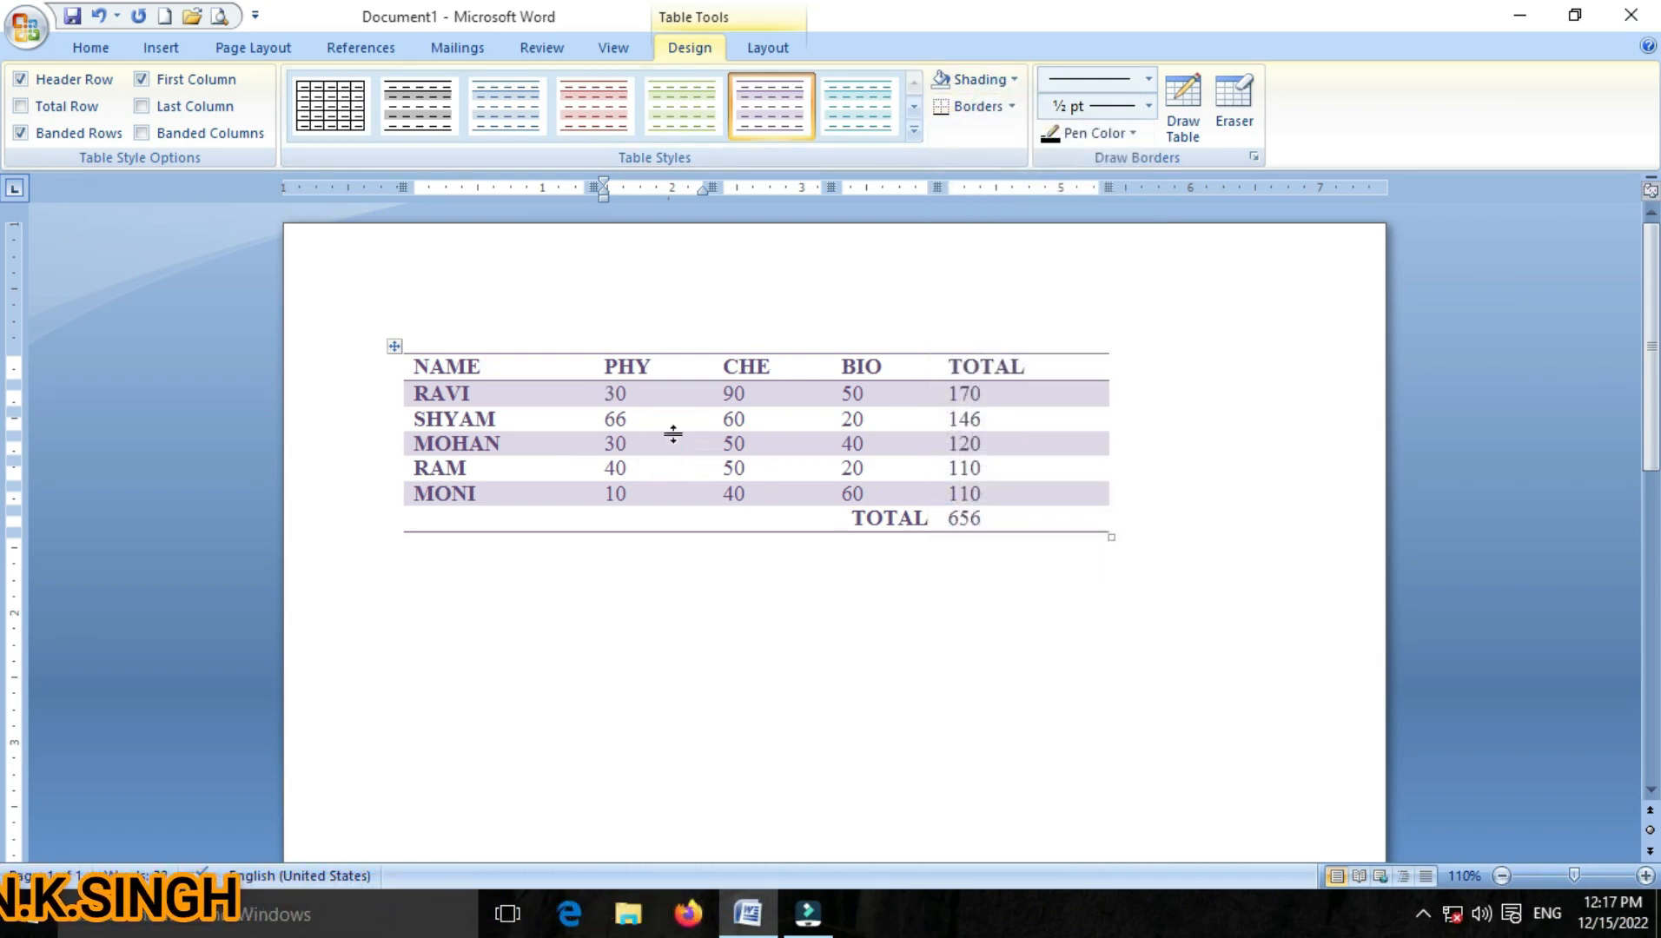
# Try the Total Row, Last Column and Banded Columns style options on the marks table, and turn them off again
pyautogui.click(69, 109)
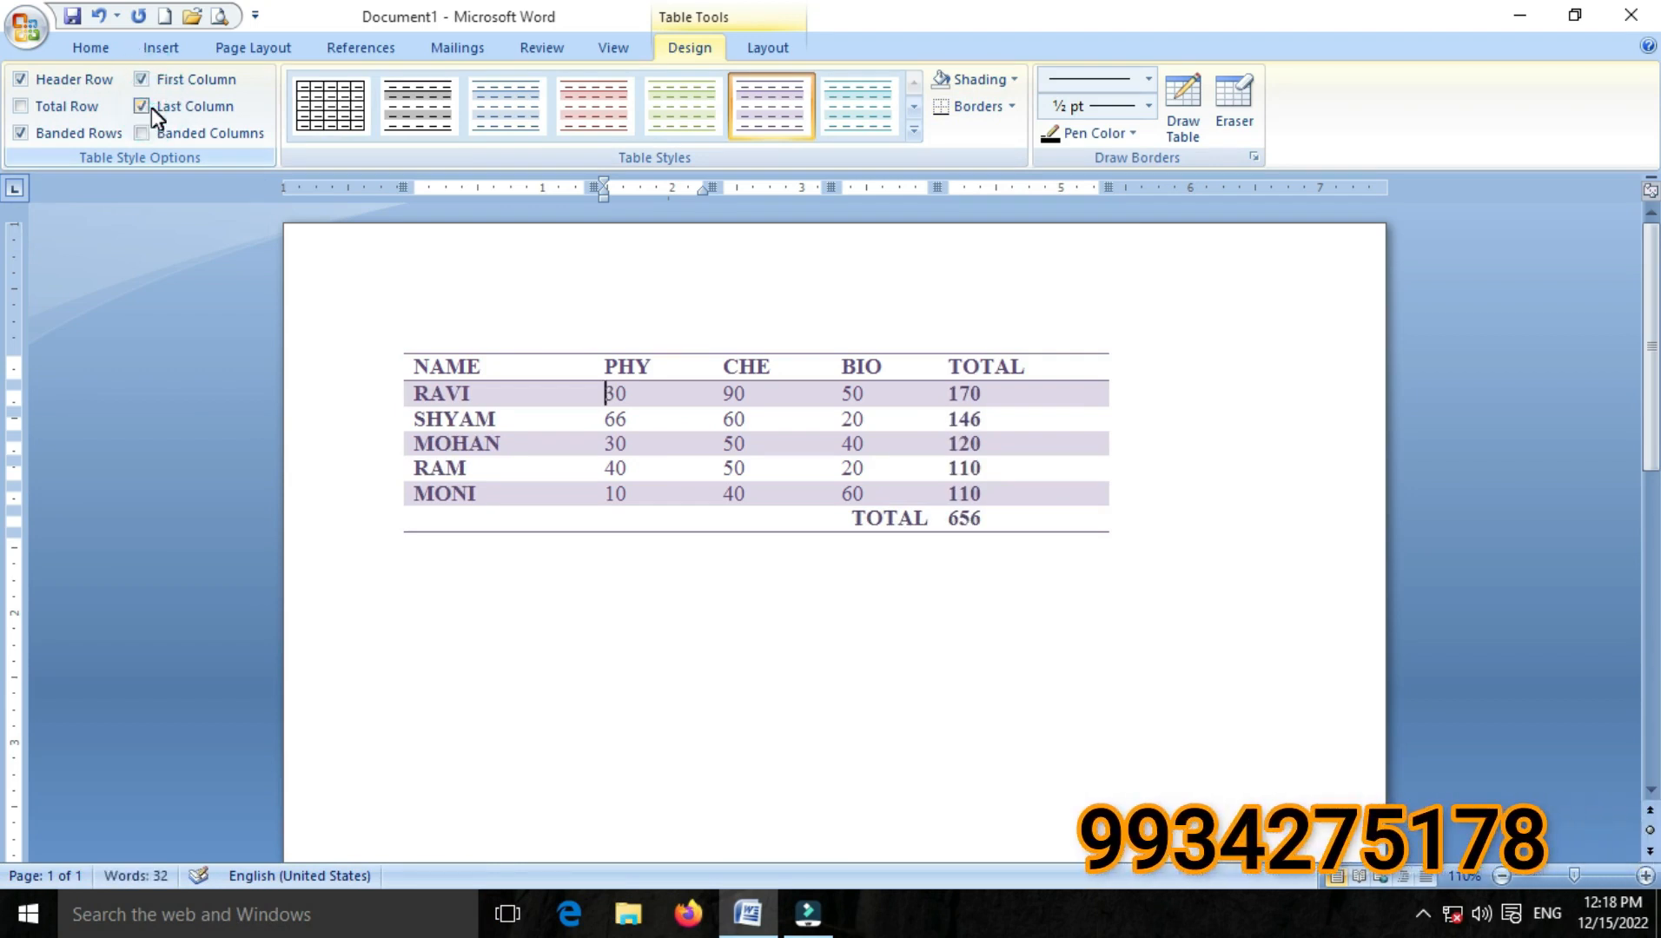
pyautogui.click(142, 132)
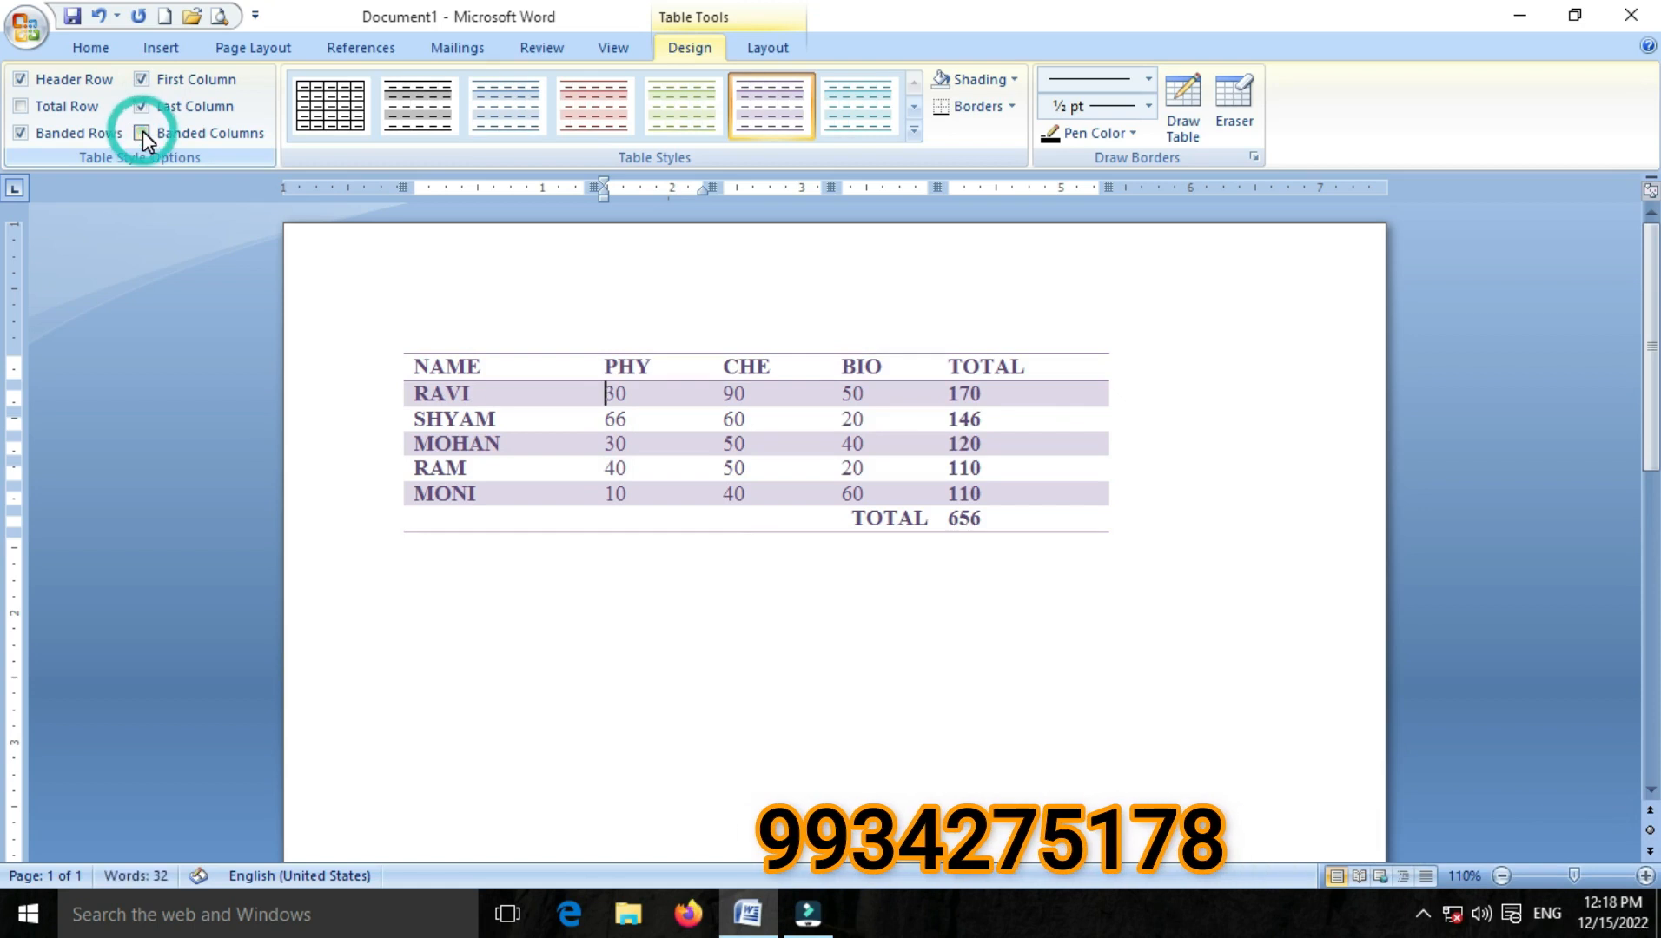
pyautogui.click(142, 132)
pyautogui.click(141, 107)
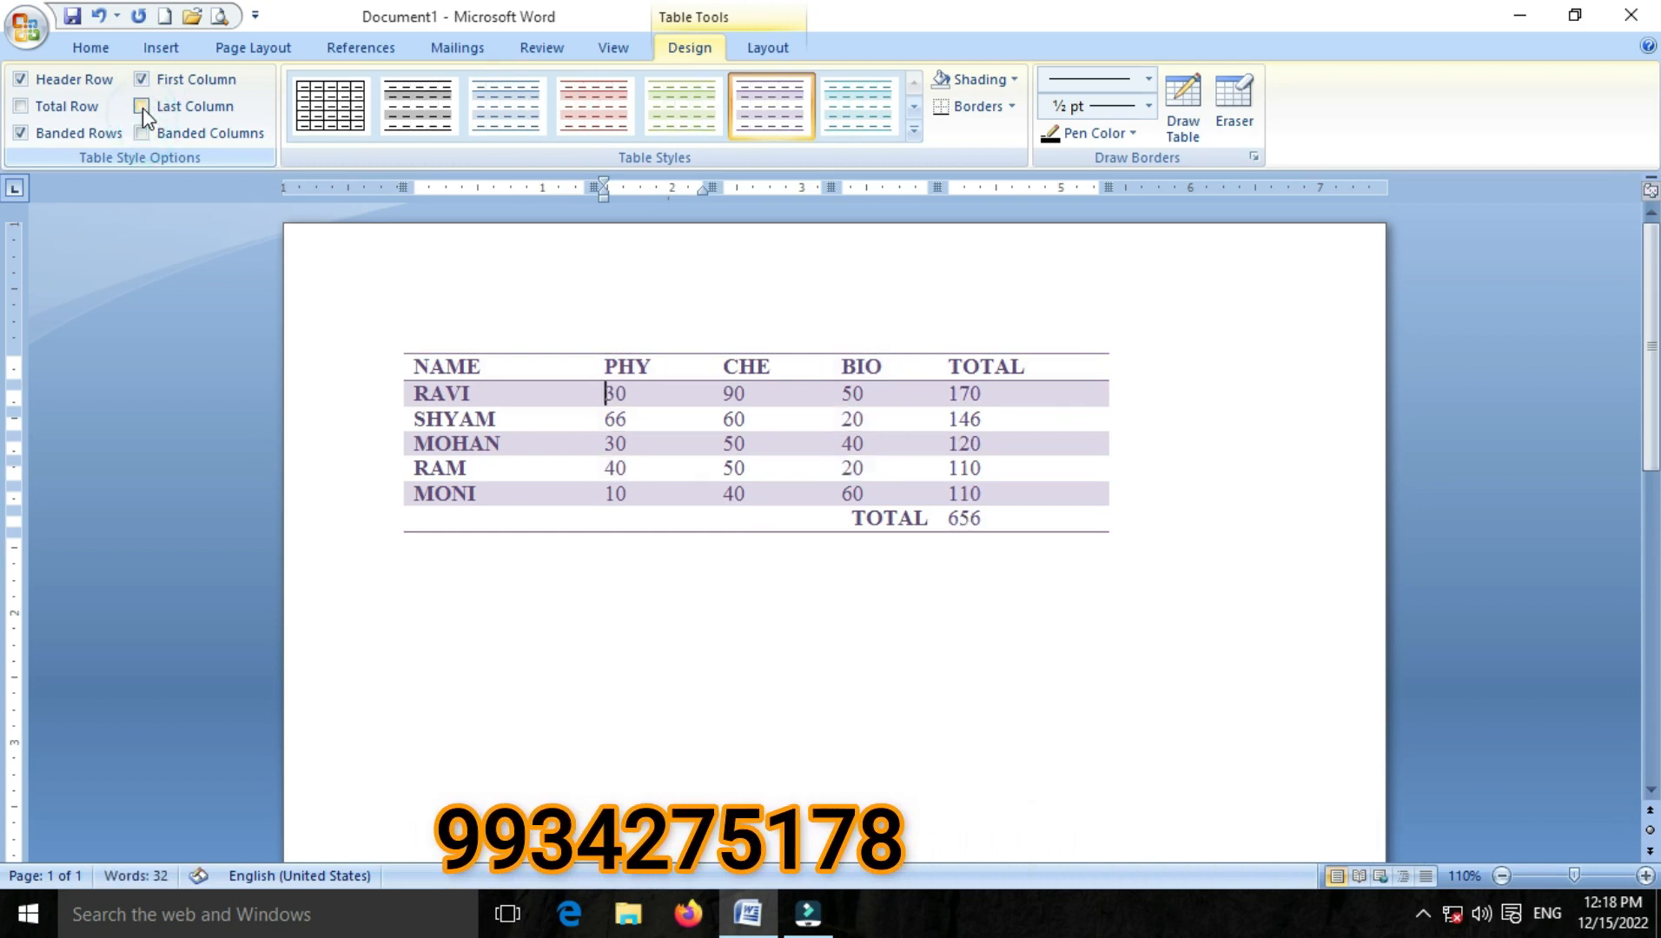
# Try the black, blue, red and purple banded styles on the marks table, and apply the aqua banded table style
pyautogui.click(410, 118)
pyautogui.click(523, 114)
pyautogui.click(618, 123)
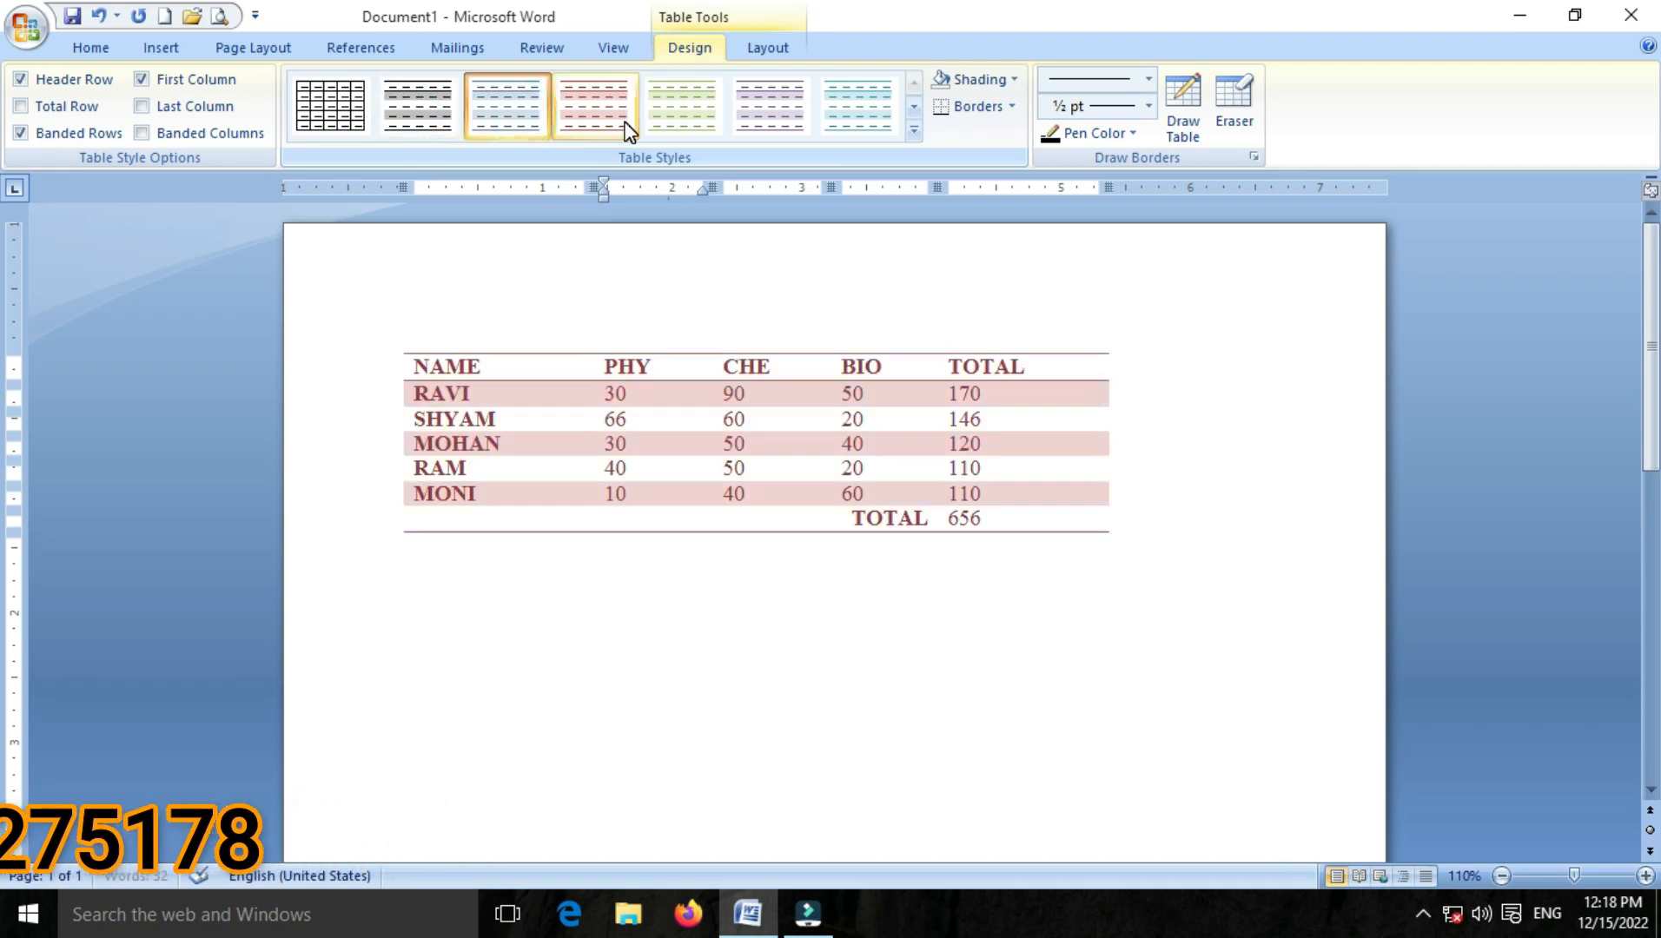
pyautogui.click(740, 111)
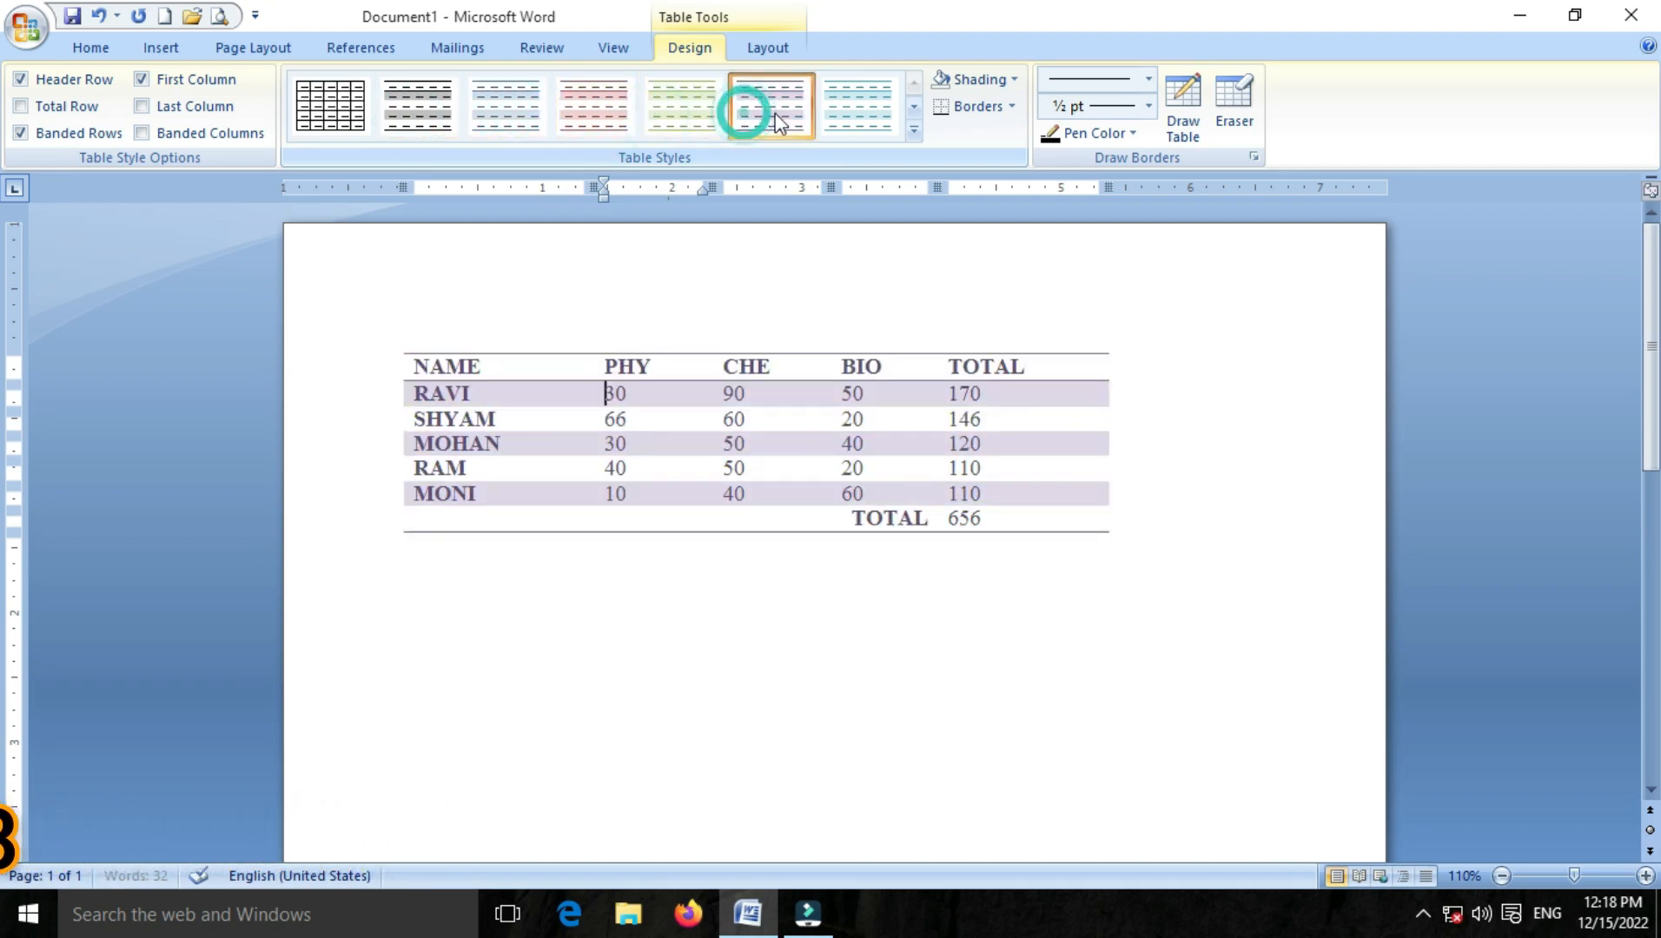
pyautogui.click(877, 106)
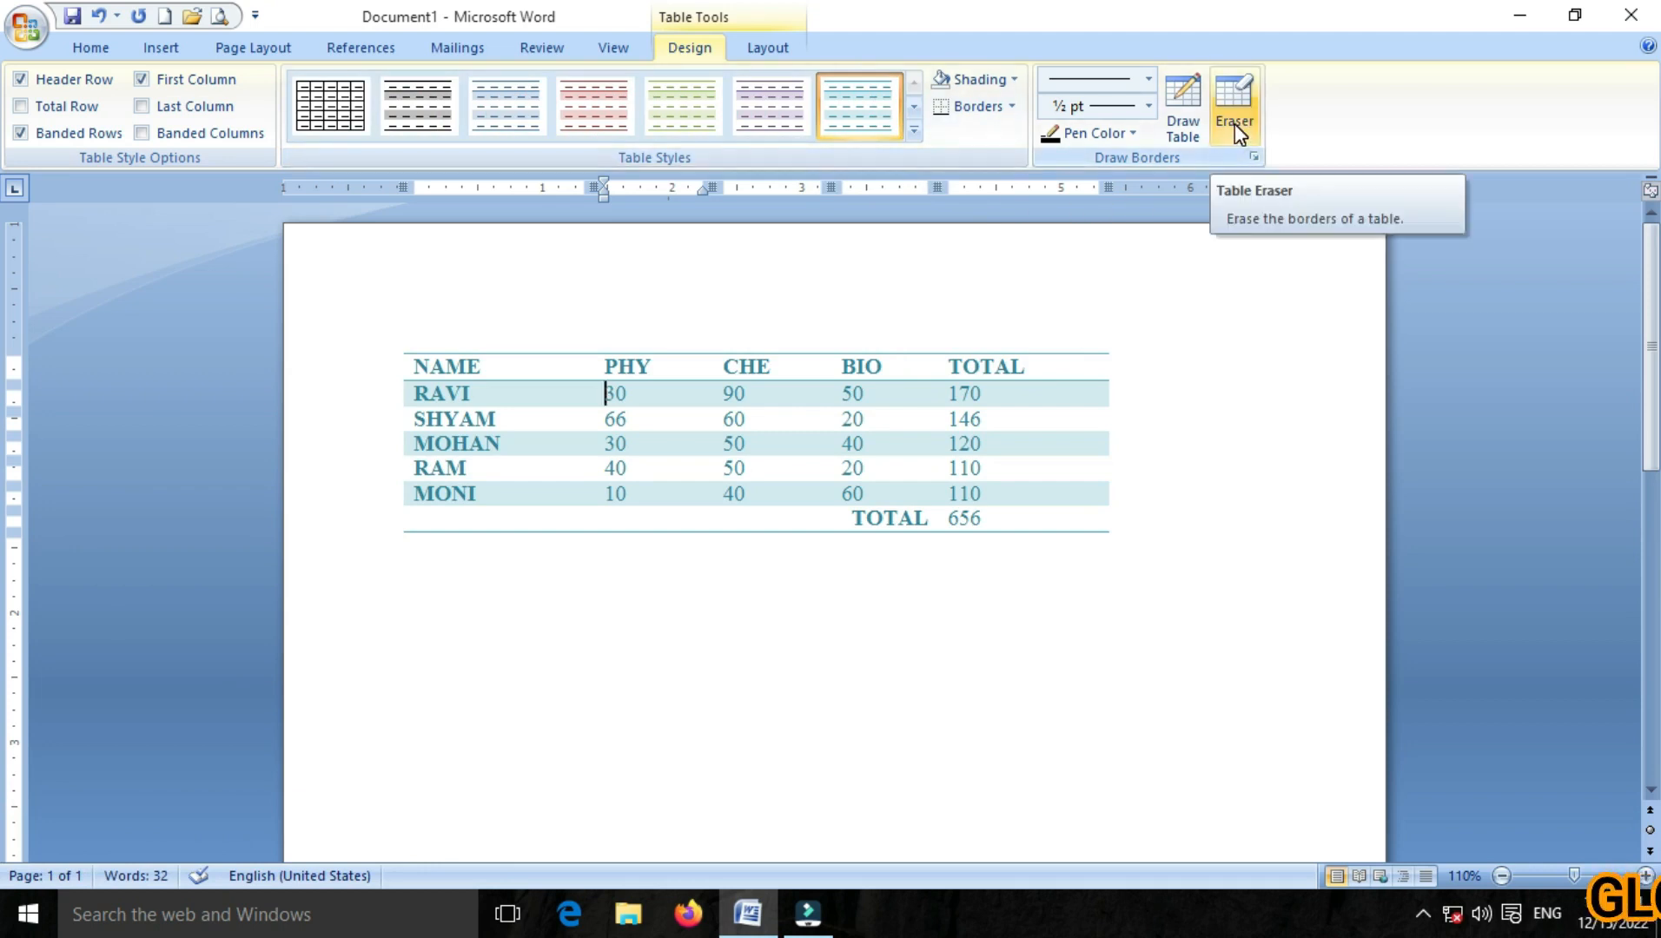
# Draw a table box about 4 inches wide directly below the marks table, with three smaller boxes nested inside it
pyautogui.click(1207, 136)
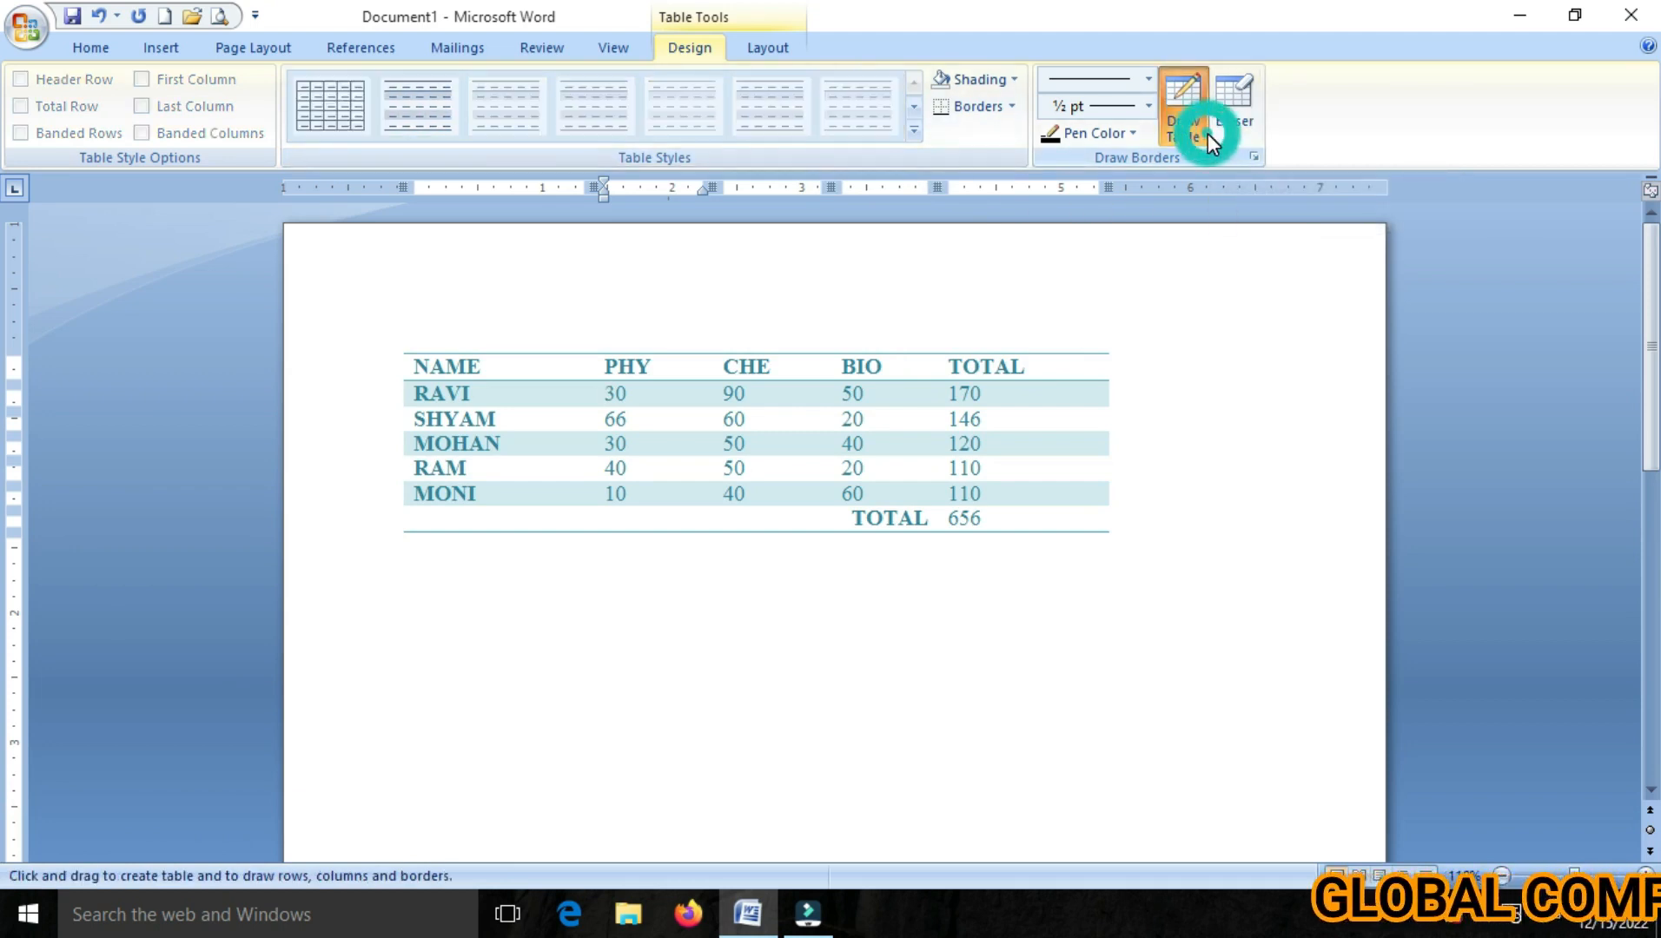
pyautogui.moveTo(560, 586)
pyautogui.mouseDown()
pyautogui.moveTo(582, 647)
pyautogui.moveTo(1087, 686)
pyautogui.mouseUp()
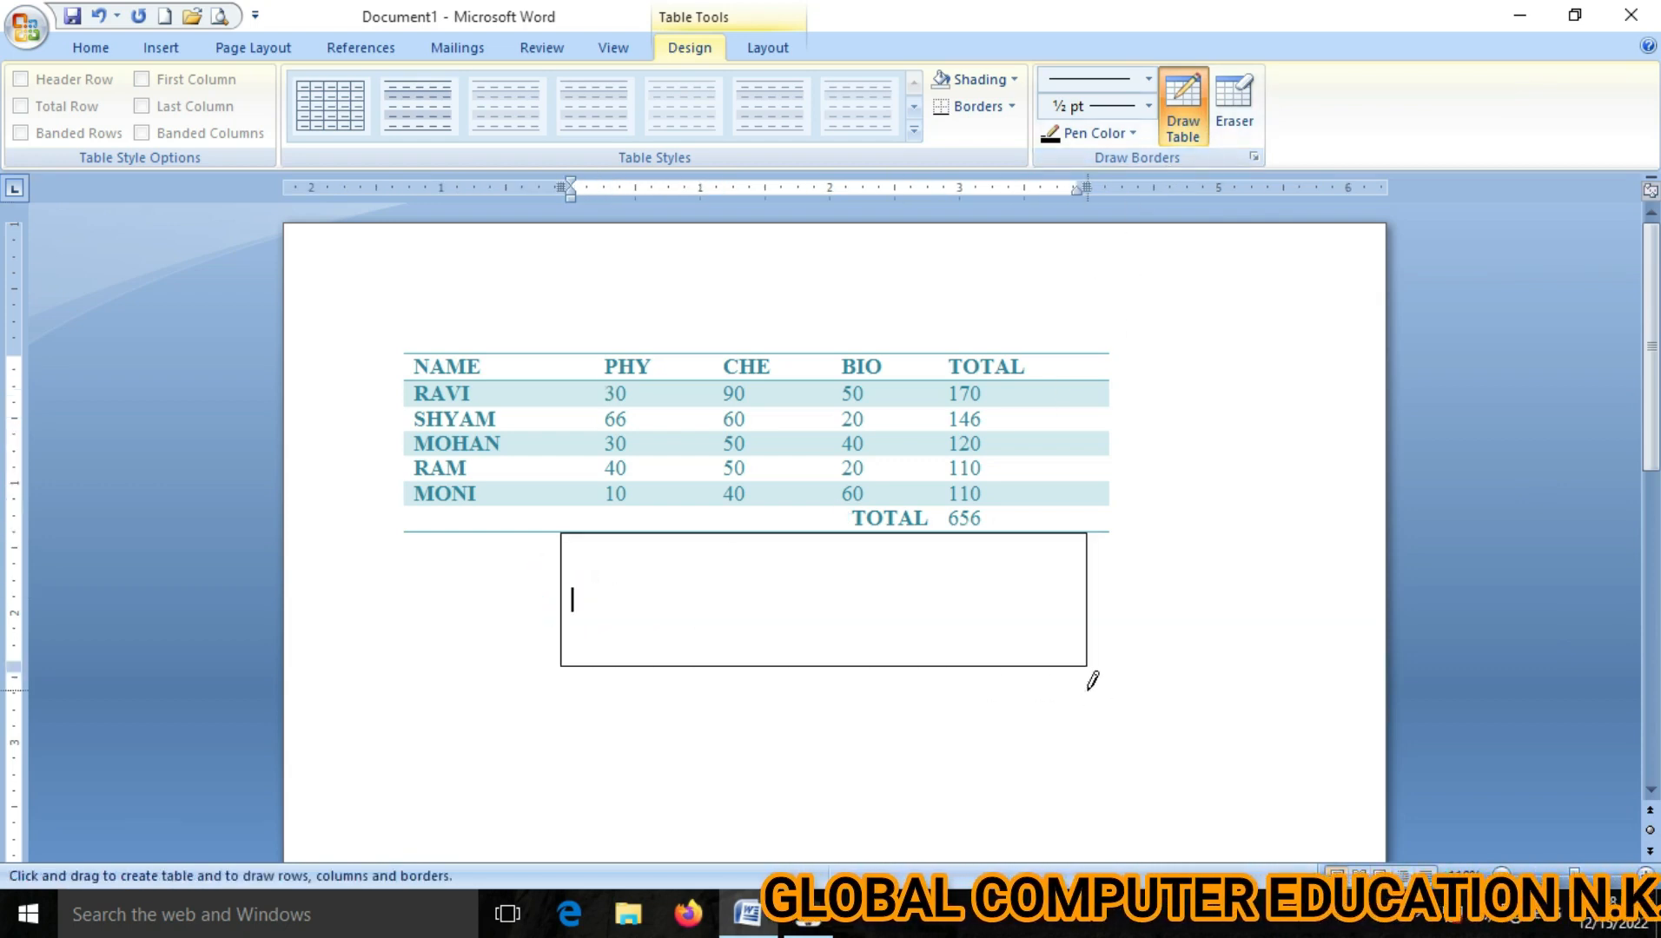
pyautogui.moveTo(680, 541); pyautogui.dragTo(714, 662)
pyautogui.moveTo(812, 627); pyautogui.dragTo(888, 686)
pyautogui.moveTo(920, 616); pyautogui.dragTo(946, 663)
pyautogui.click(1016, 664)
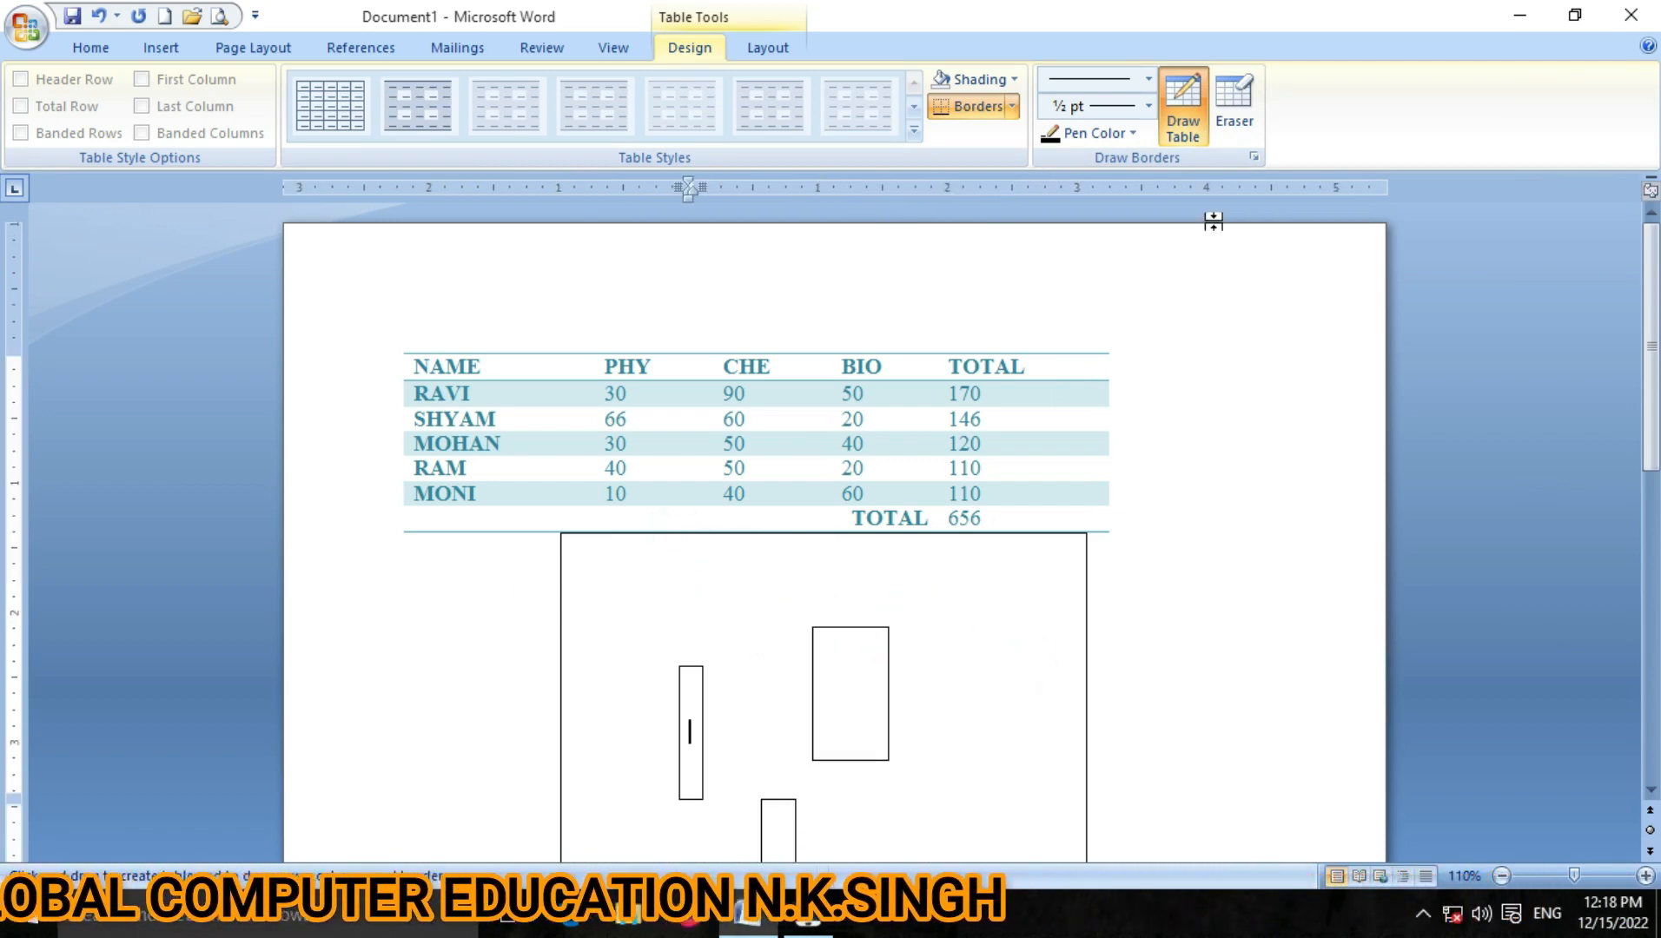
# Erase the side borders of the leftmost nested box and the border between the third student's CHE and BIO cells
pyautogui.click(1228, 105)
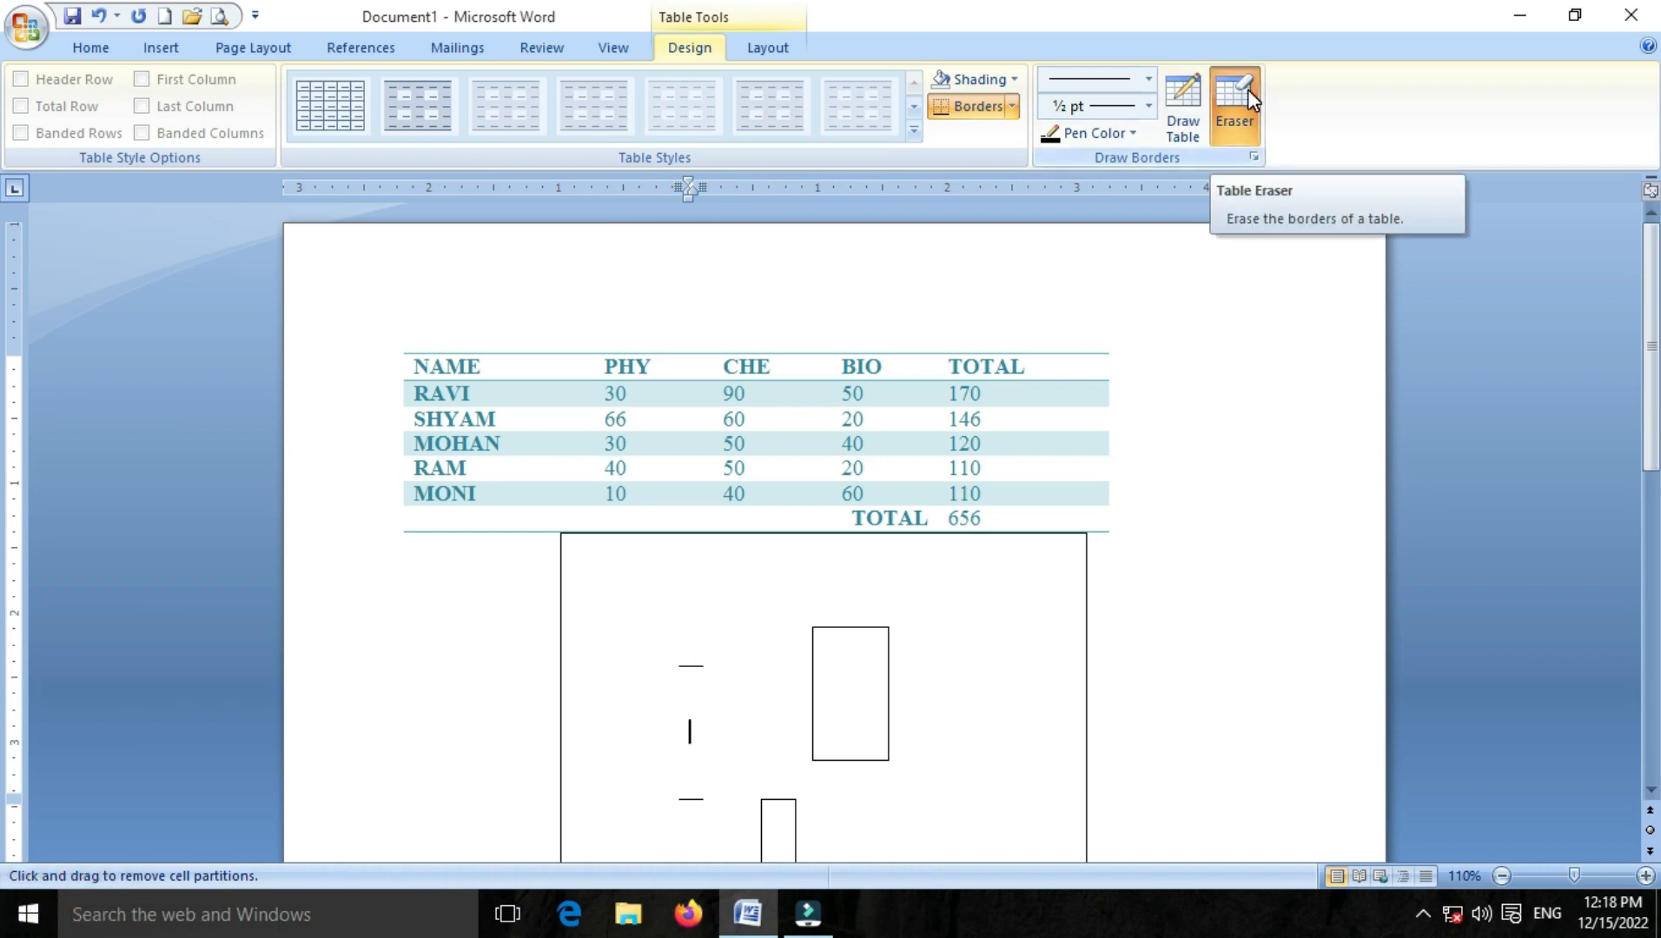
pyautogui.click(734, 440)
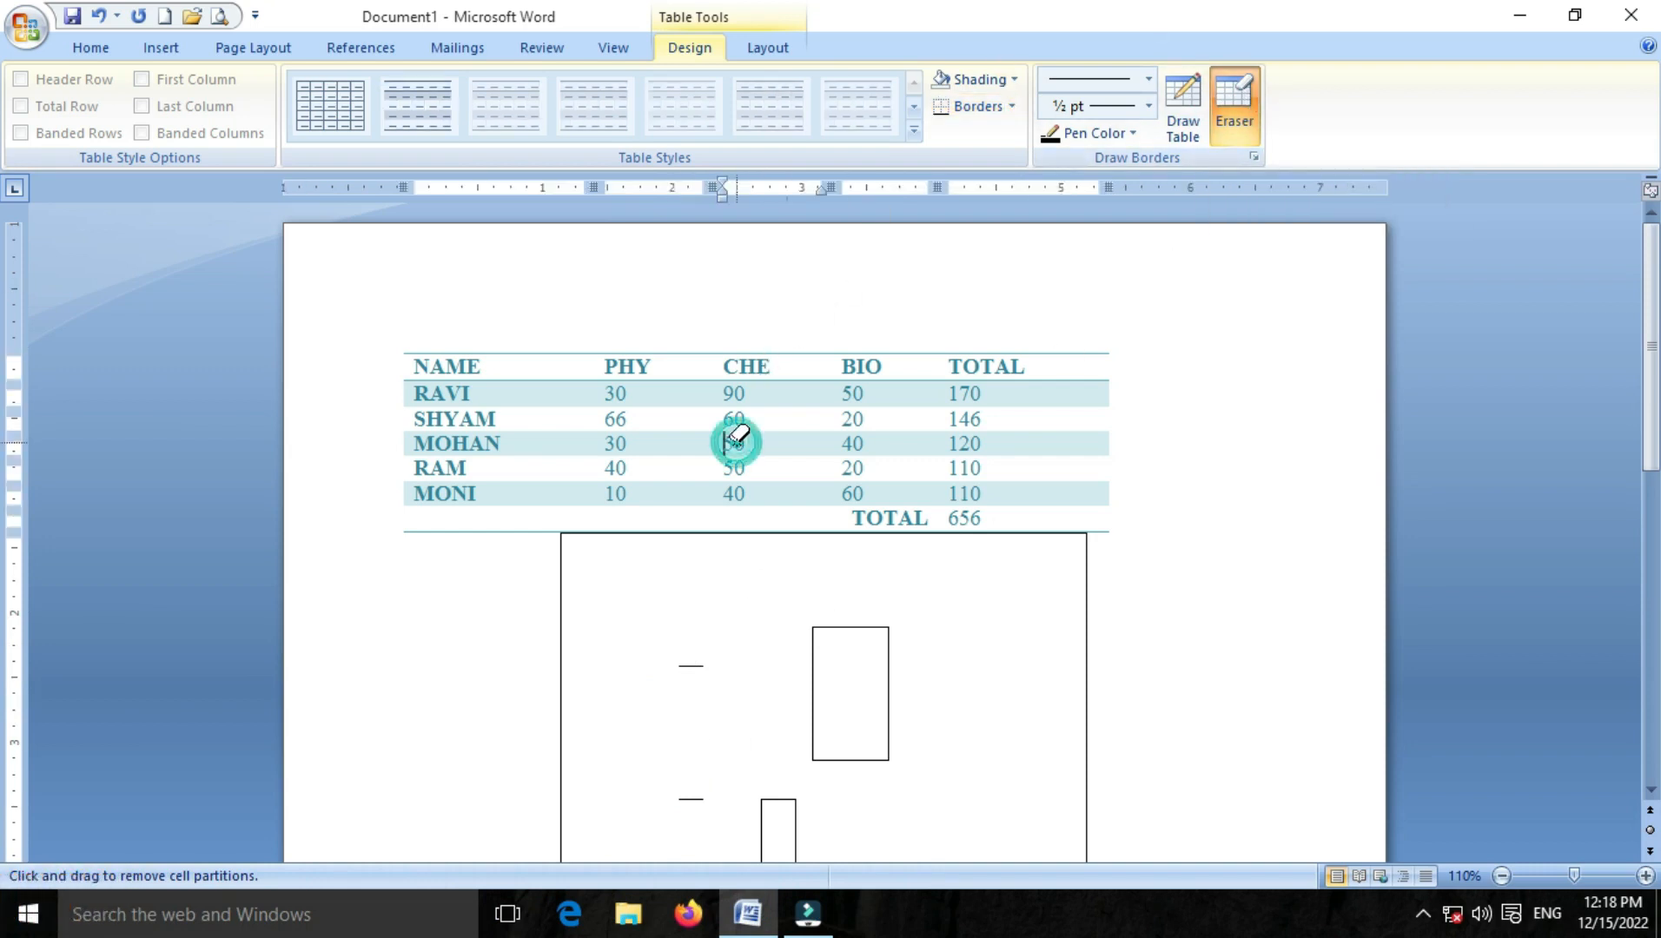
pyautogui.click(828, 445)
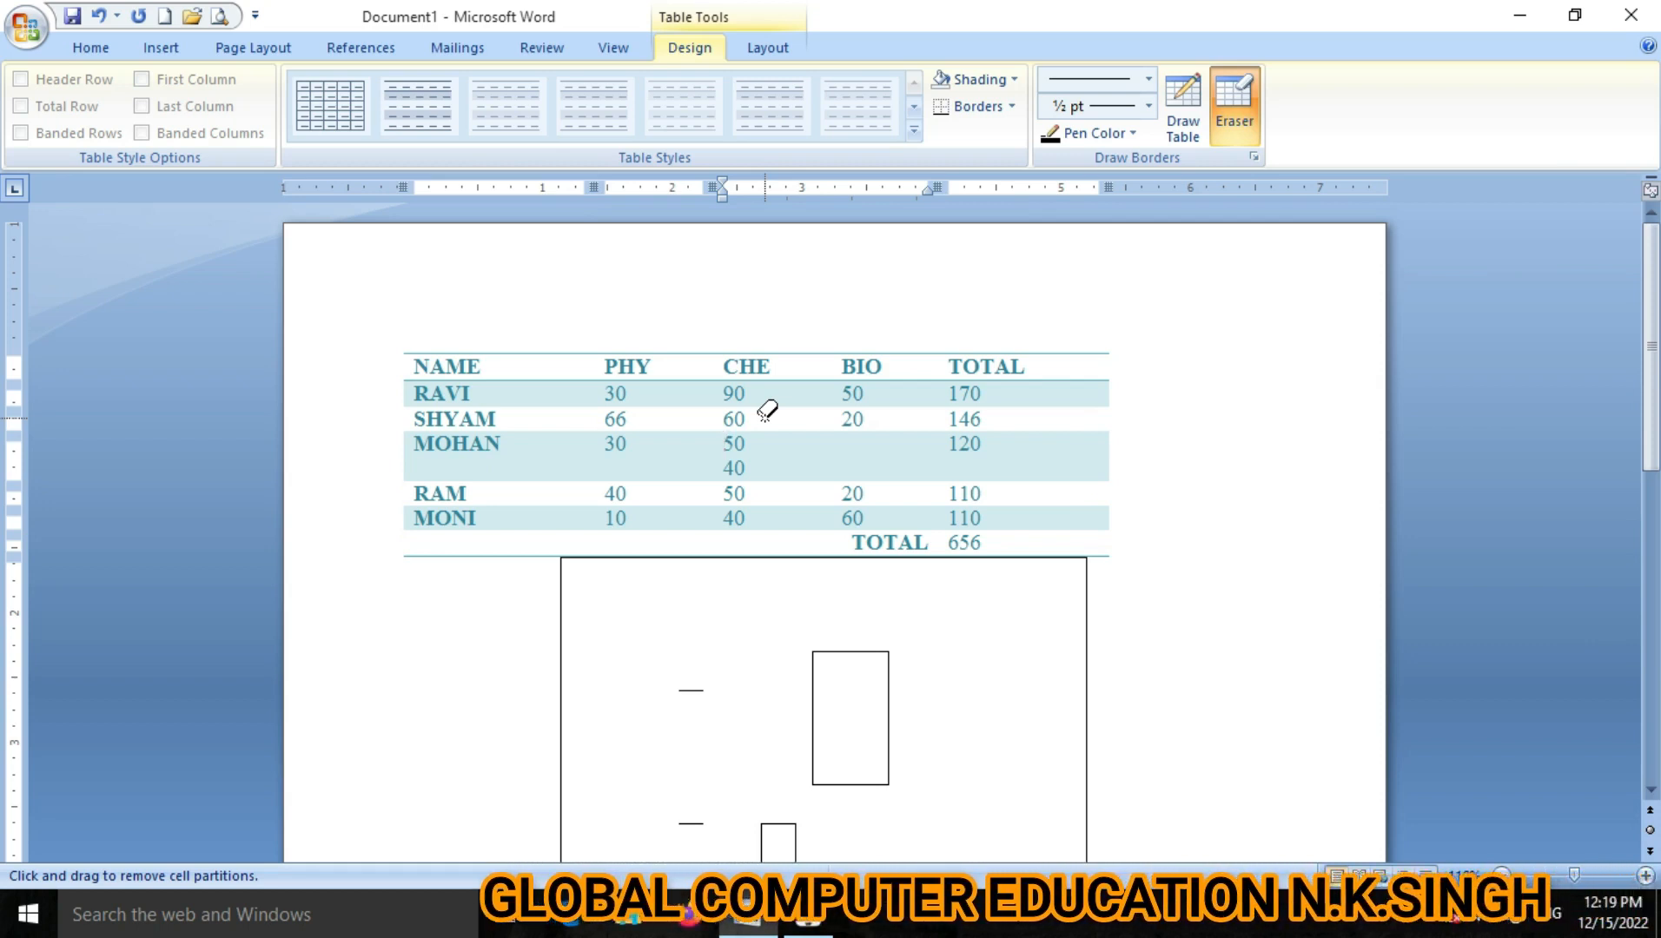
pyautogui.click(519, 600)
pyautogui.doubleClick(960, 448)
pyautogui.click(754, 54)
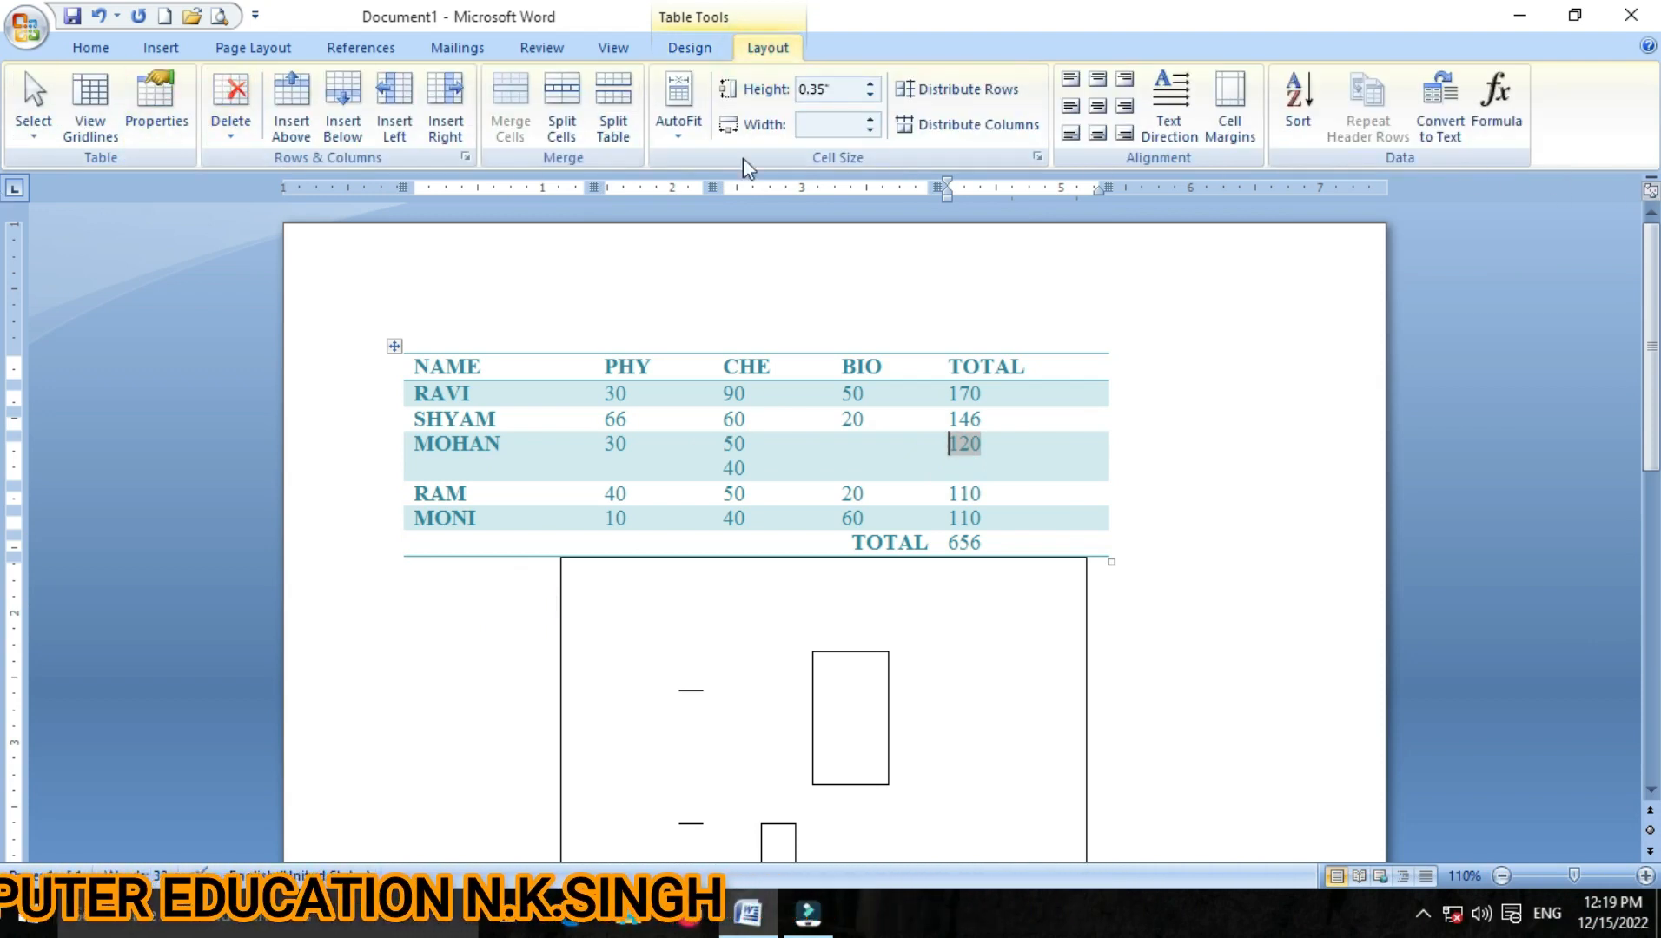
pyautogui.click(898, 458)
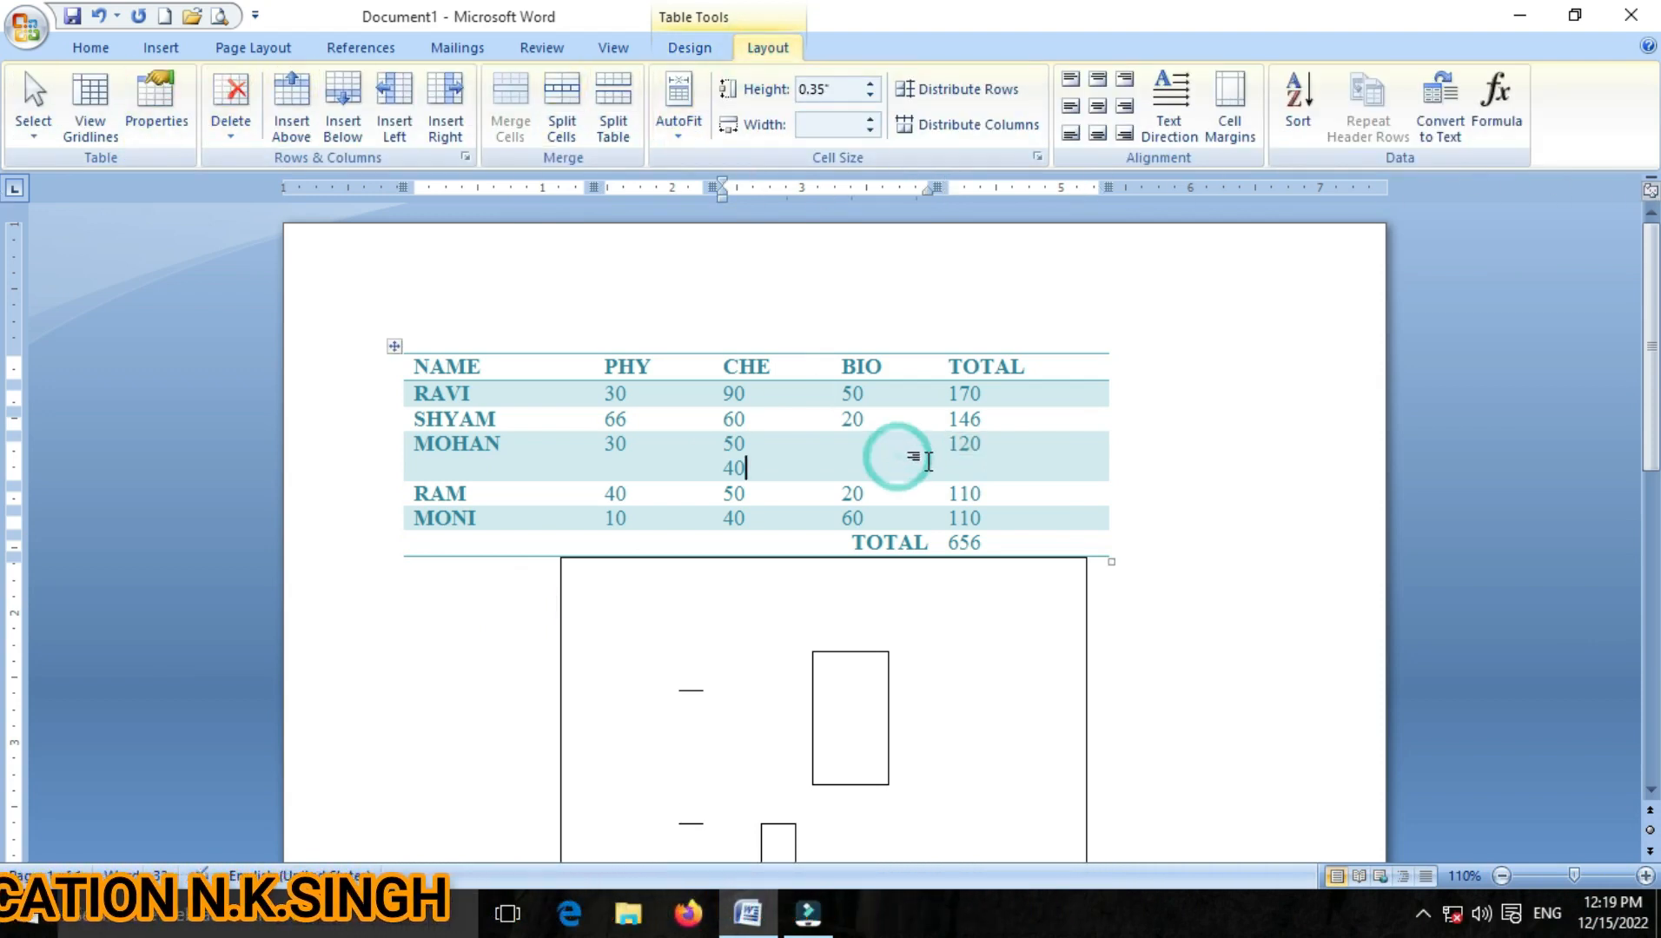
pyautogui.scroll(-3, 930, 462)
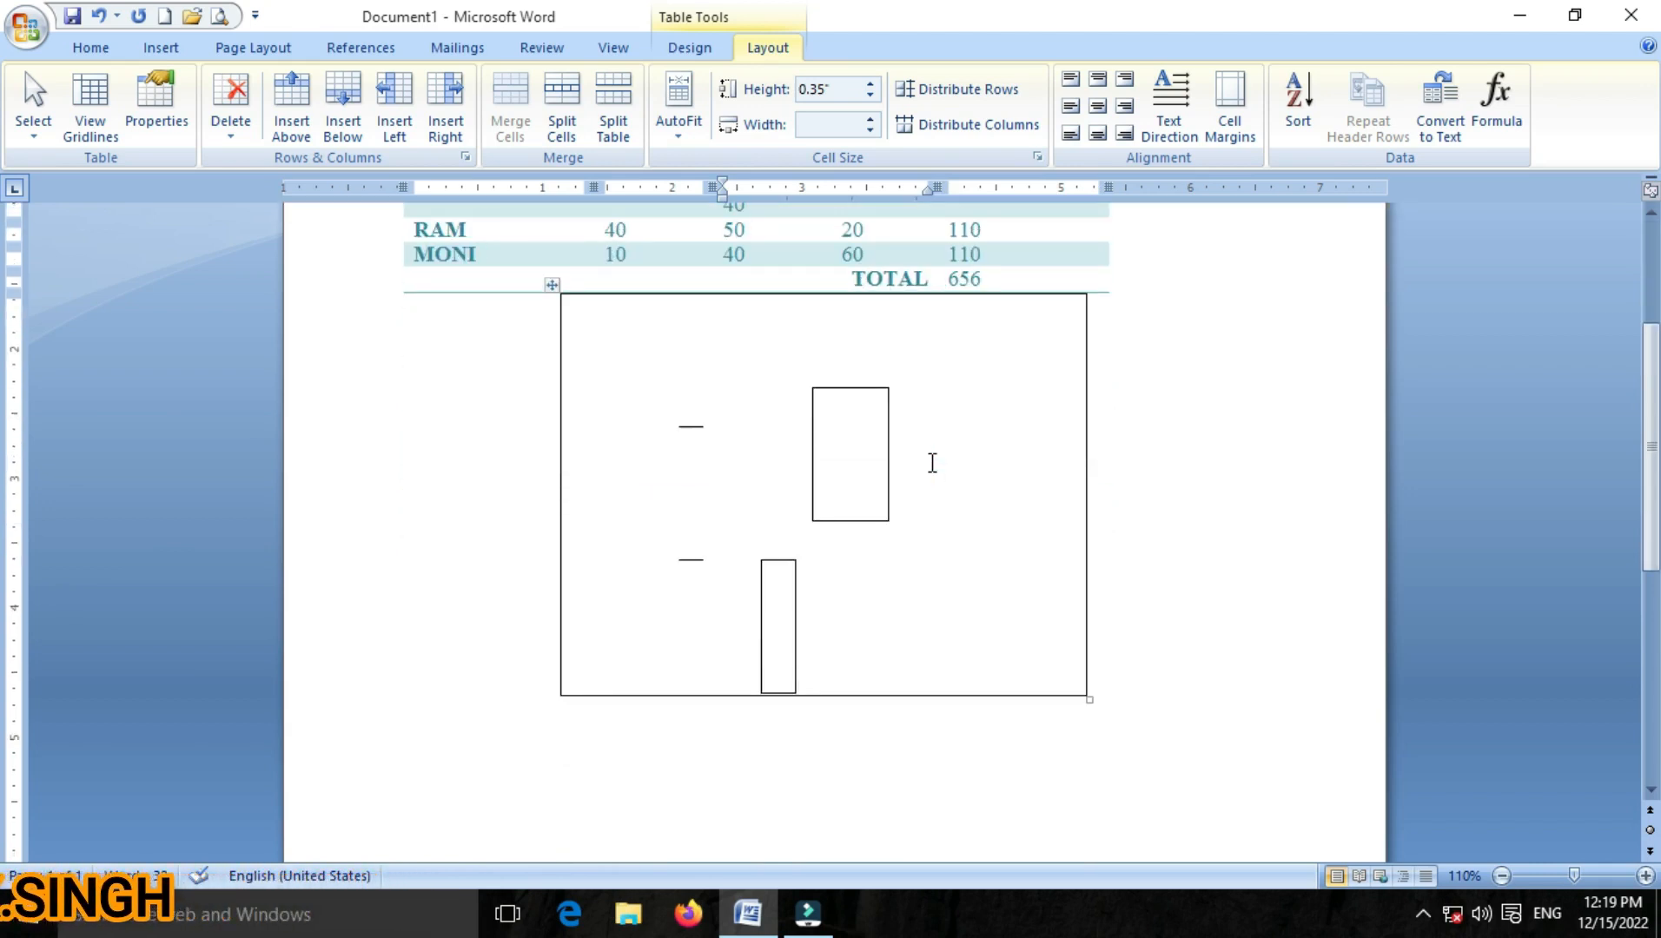
pyautogui.scroll(3, 932, 462)
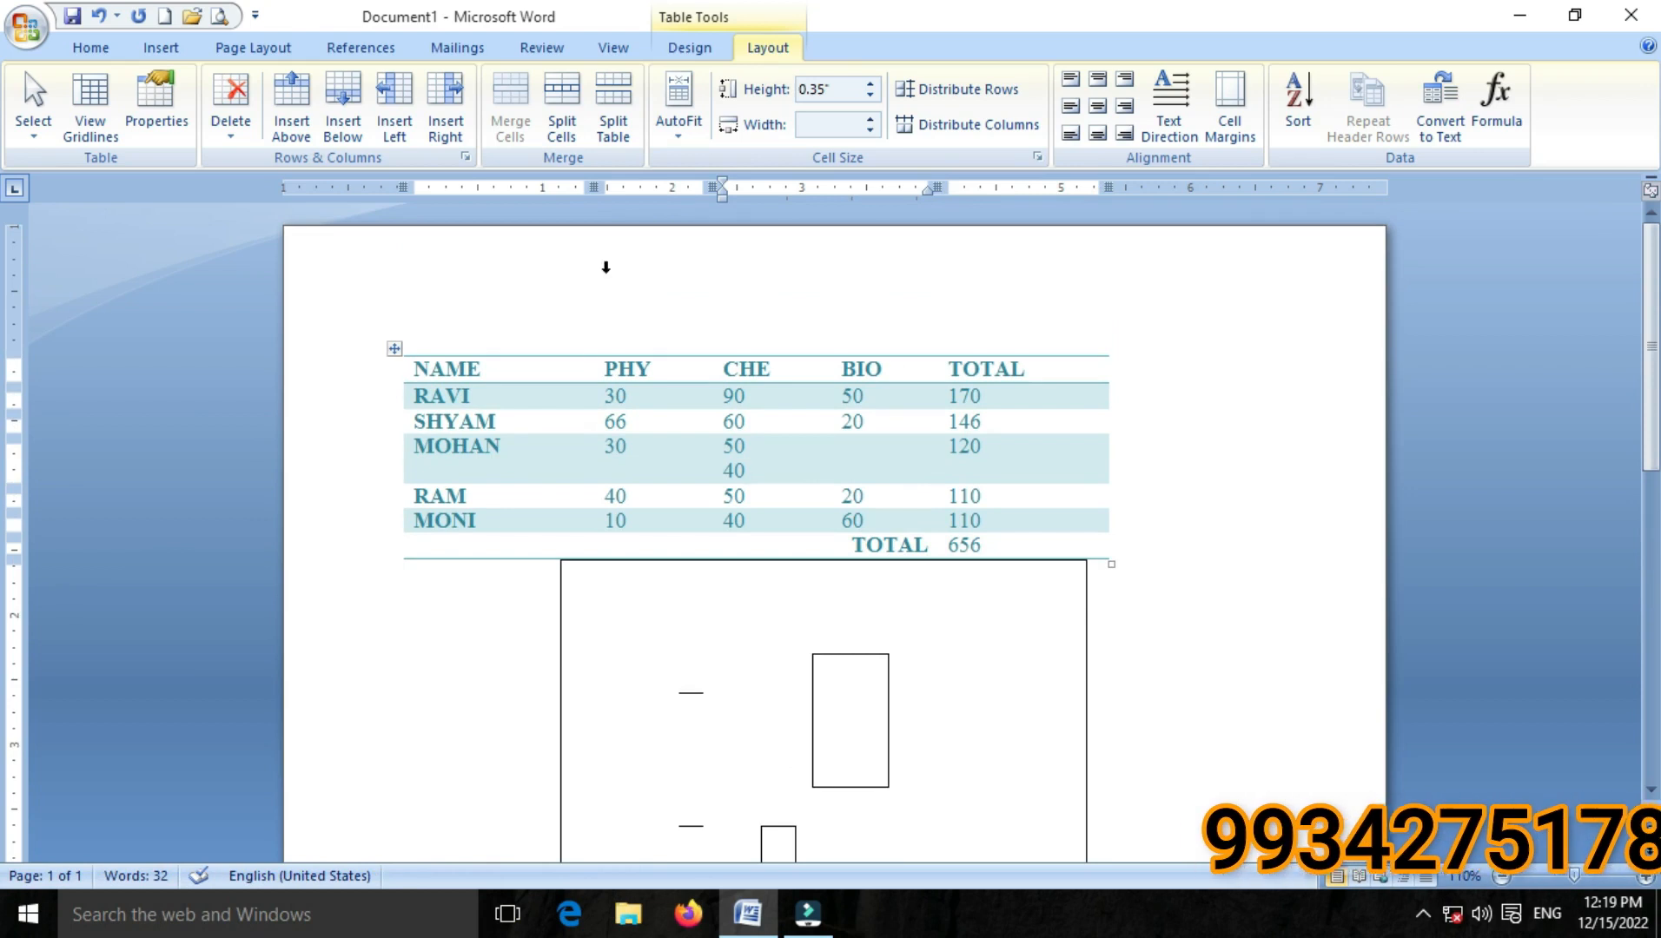
pyautogui.click(765, 452)
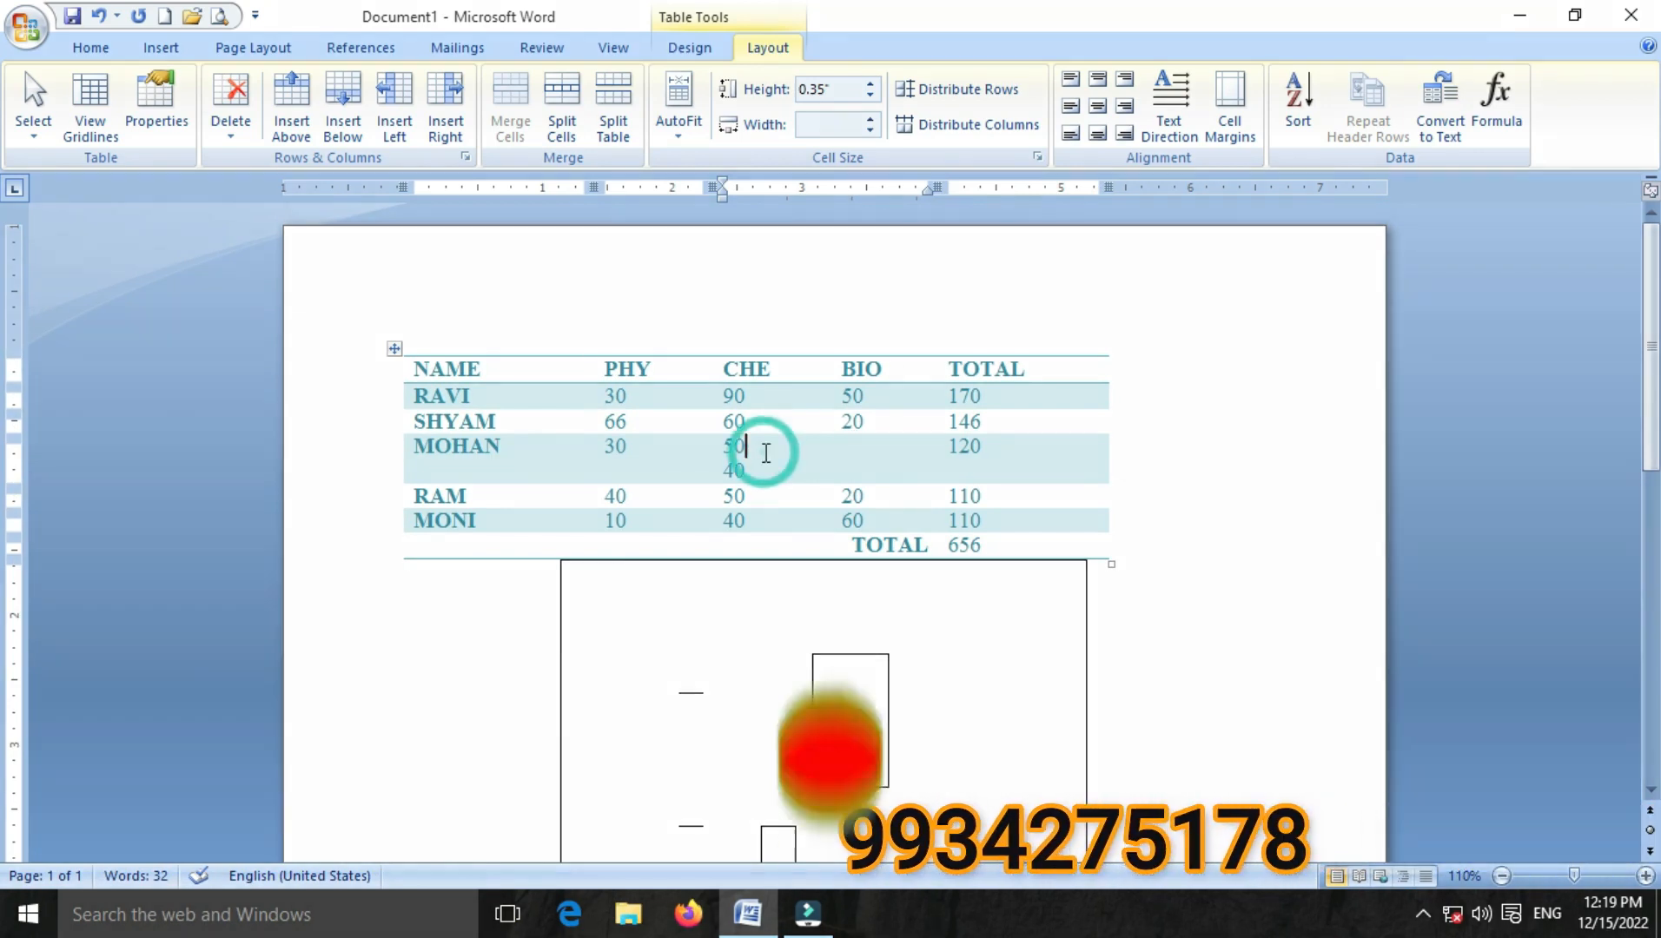